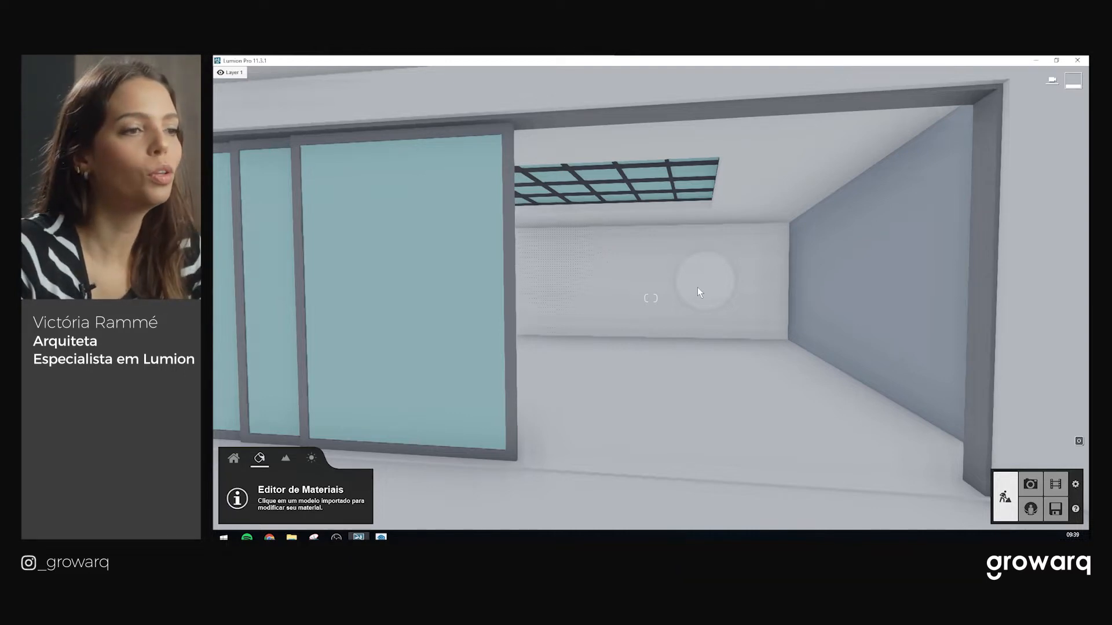
Select the sliding door's aluminium frame and give it a Standard material
scroll(674, 302, down, 2)
mouse_move(703, 298)
right_down()
mouse_move(646, 302)
mouse_move(712, 302)
mouse_move(695, 297)
right_up()
scroll(696, 300, down, 4)
scroll(694, 299, up, 4)
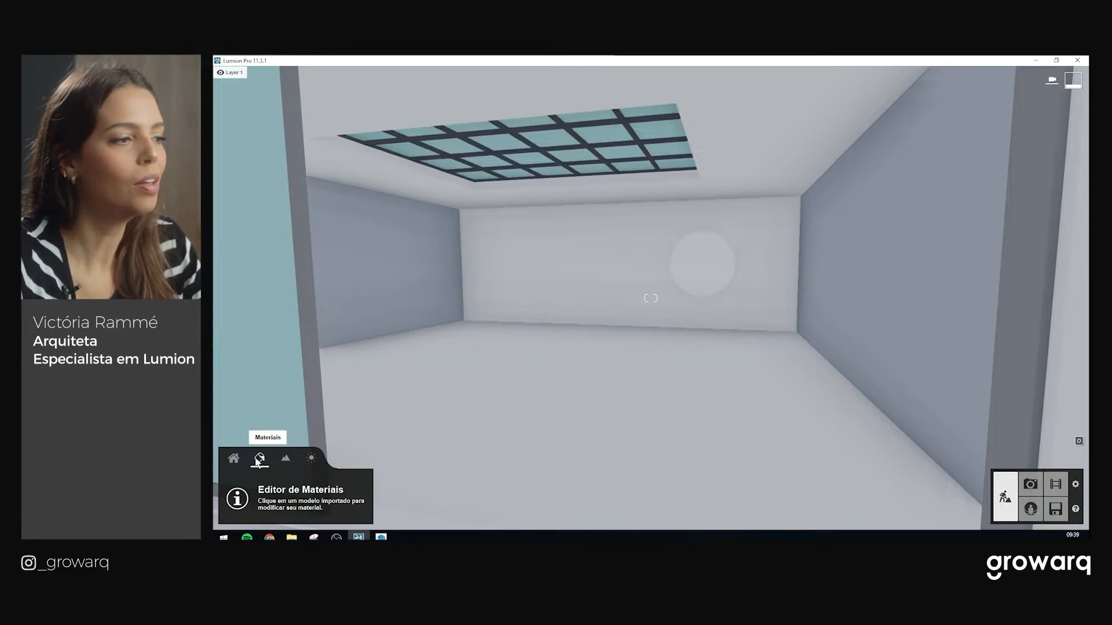
right_drag(644, 433, 602, 435)
right_drag(347, 410, 514, 372)
scroll(682, 427, up, 2)
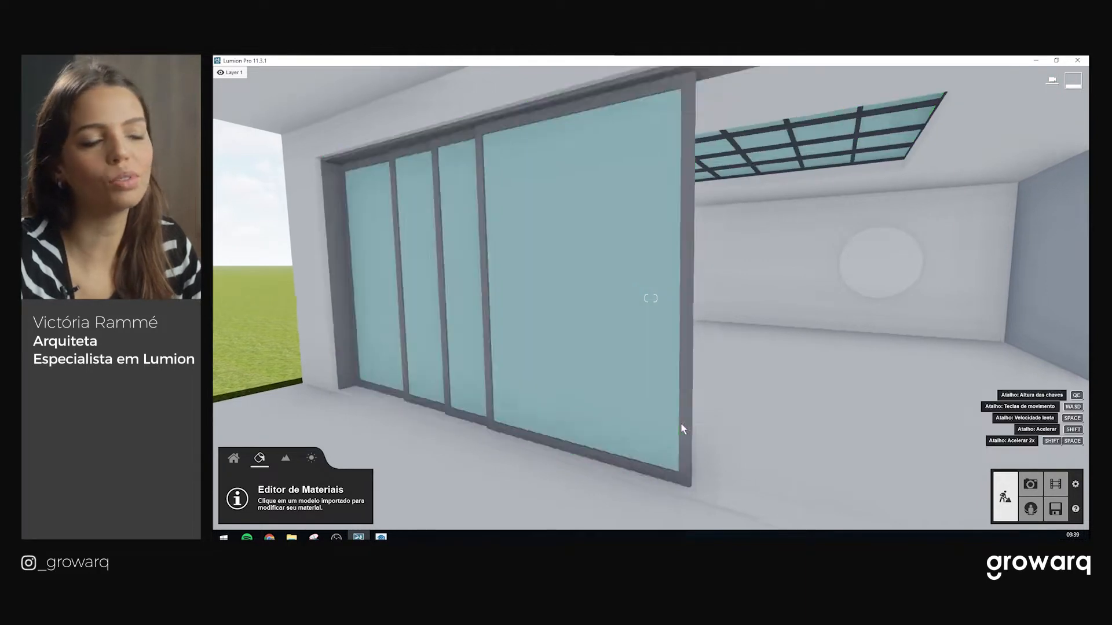
mouse_move(697, 415)
right_down()
mouse_move(720, 413)
mouse_move(719, 472)
mouse_move(712, 418)
right_up()
key(w)
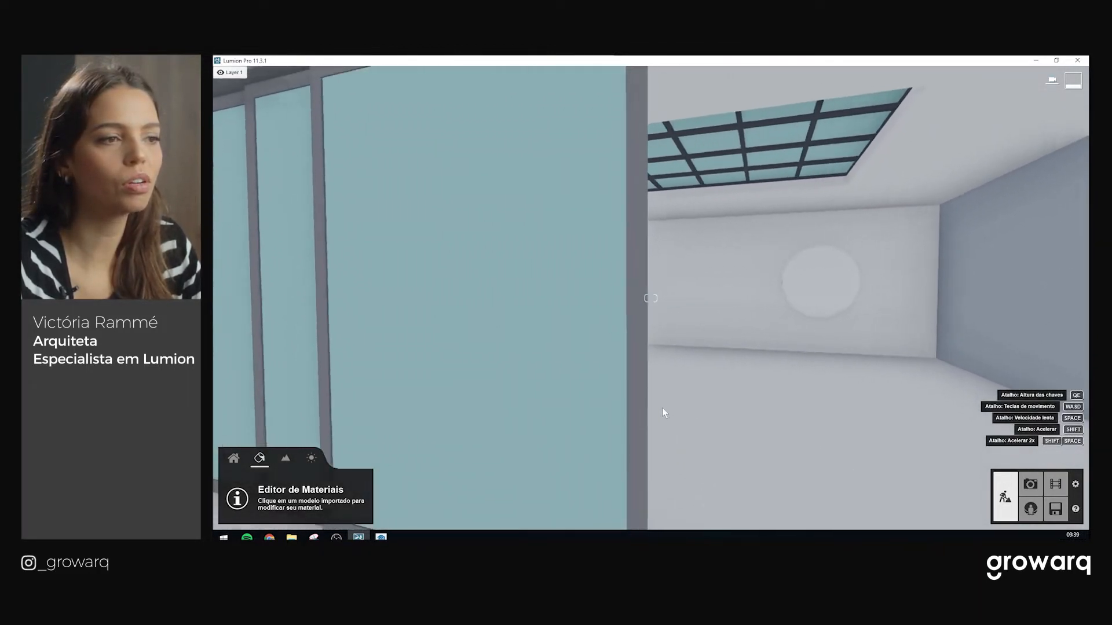
click(635, 326)
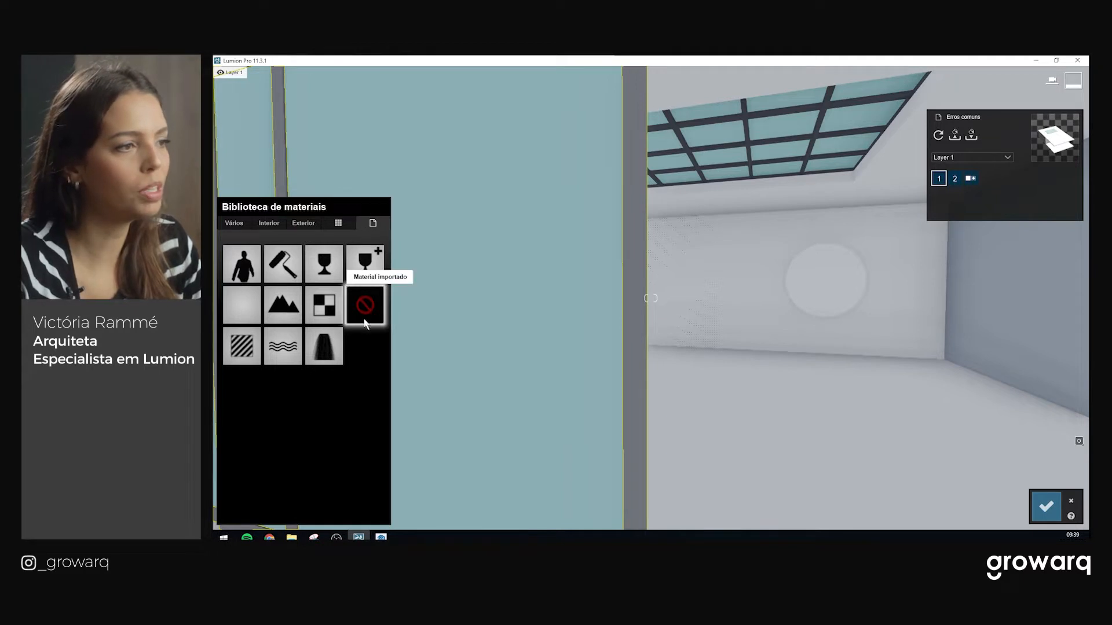
click(242, 346)
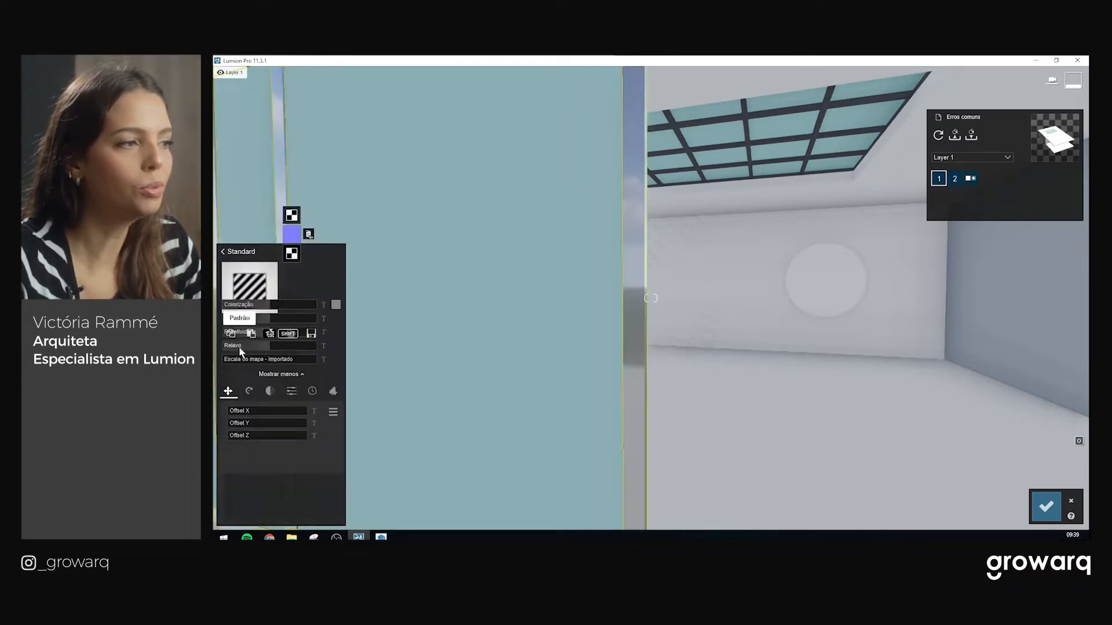
Raise the frame material's Colorização to 1.0
right_drag(622, 325, 648, 324)
key(w)
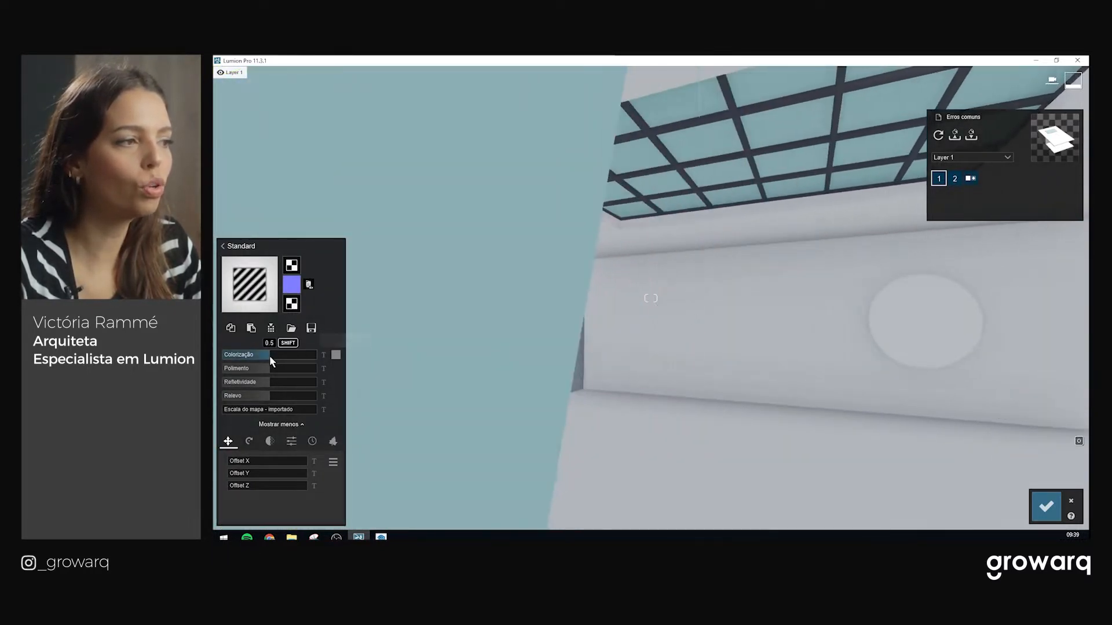
key(s)
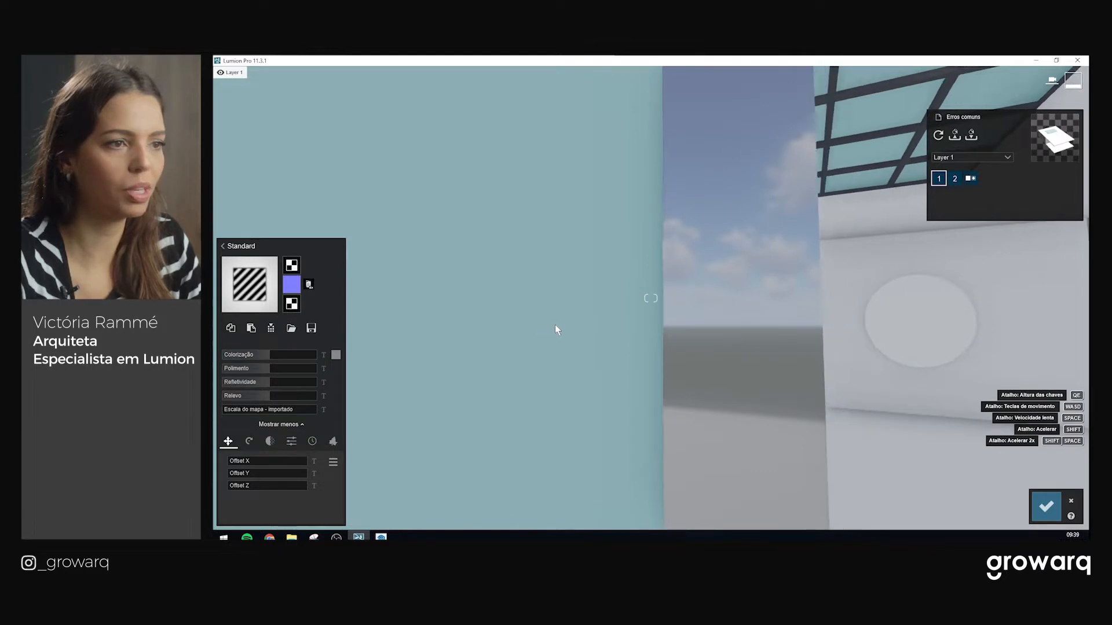
right_drag(666, 333, 649, 336)
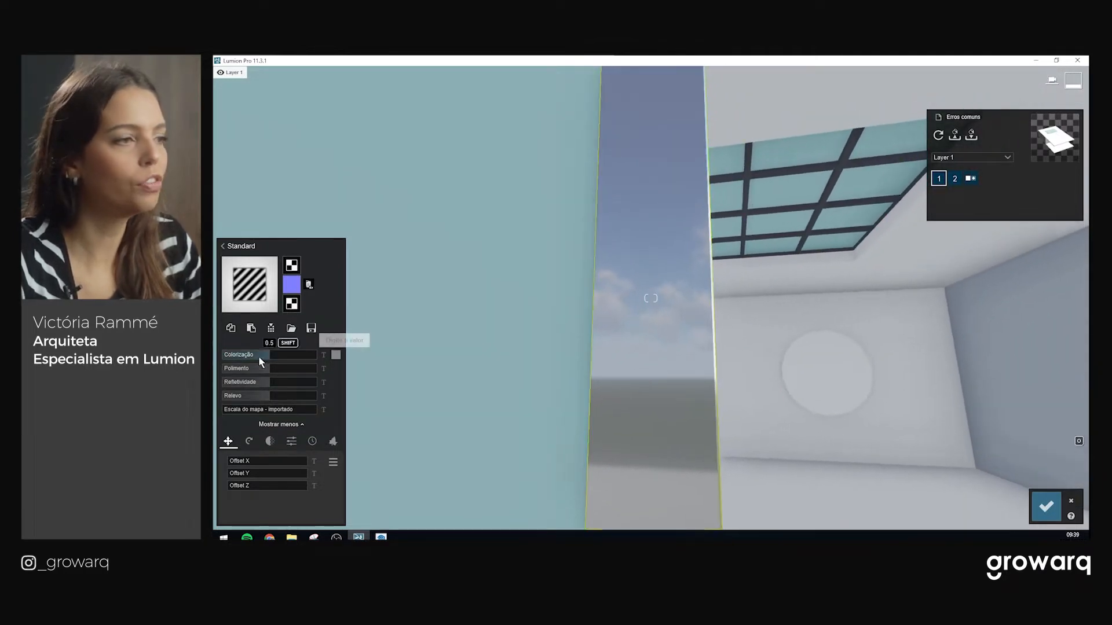
drag(264, 358, 320, 354)
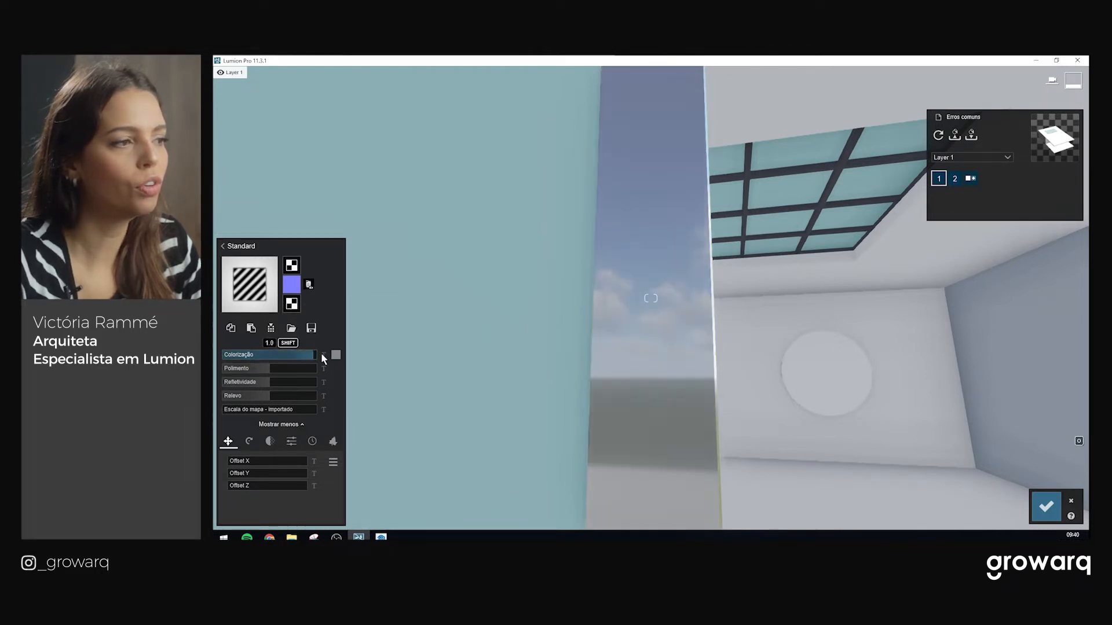
Tint the aluminium frames grey, lower their reflectivity, and reduce gloss to 0.8
click(336, 356)
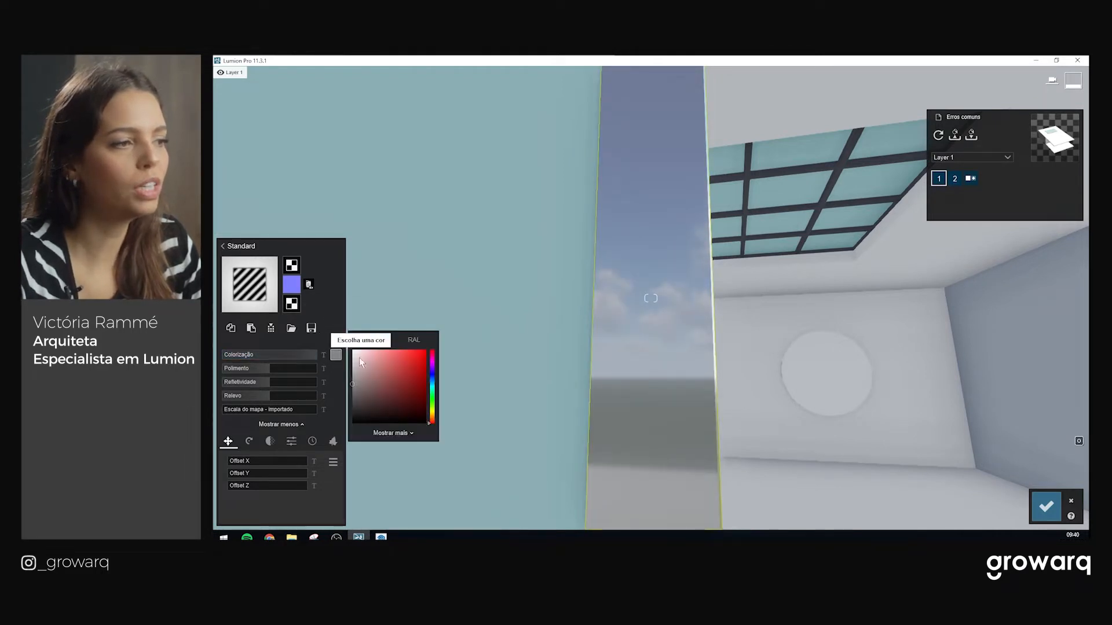
mouse_move(354, 383)
mouse_down()
mouse_move(352, 392)
mouse_move(352, 376)
mouse_up()
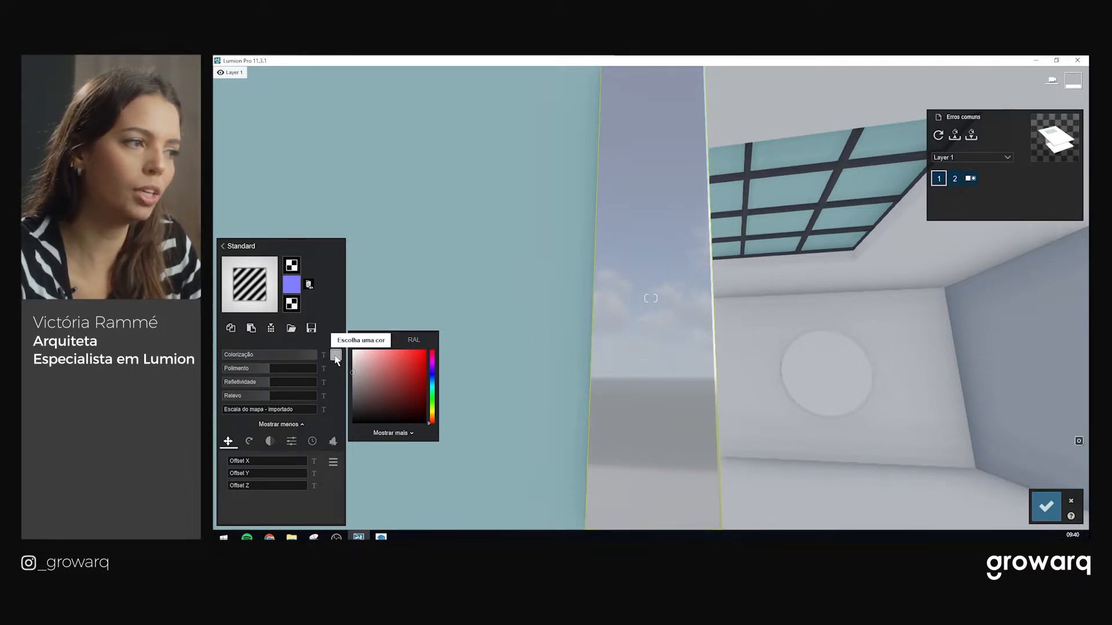
drag(271, 384, 338, 378)
scroll(499, 328, down, 3)
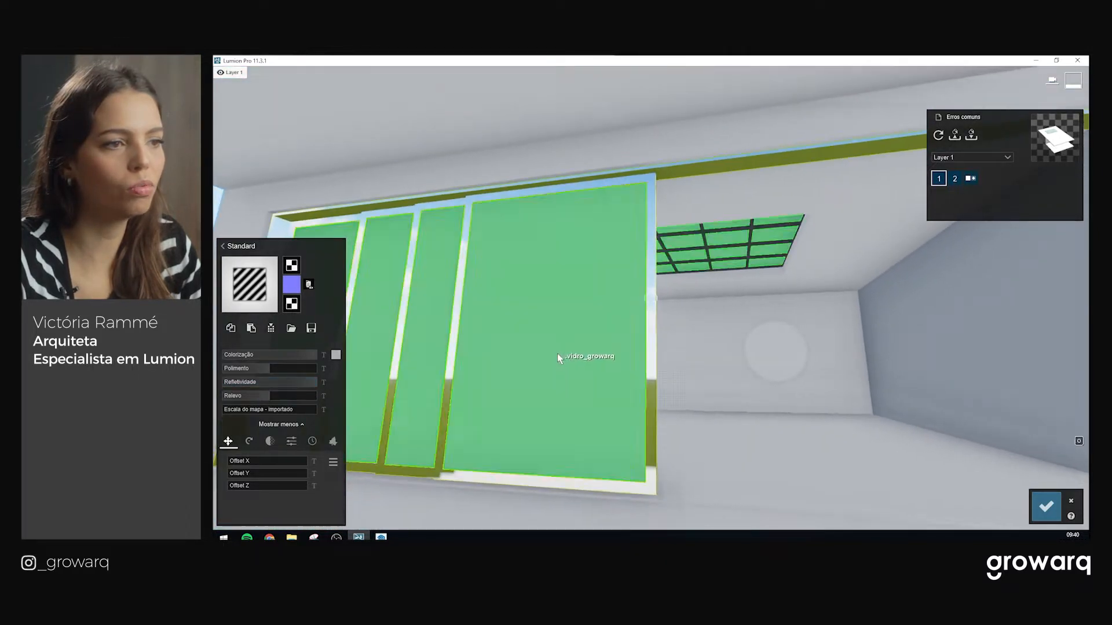
scroll(579, 355, up, 2)
mouse_move(617, 361)
right_down()
mouse_move(619, 255)
mouse_move(619, 364)
right_up()
scroll(625, 406, up, 2)
middle_drag(632, 490, 631, 458)
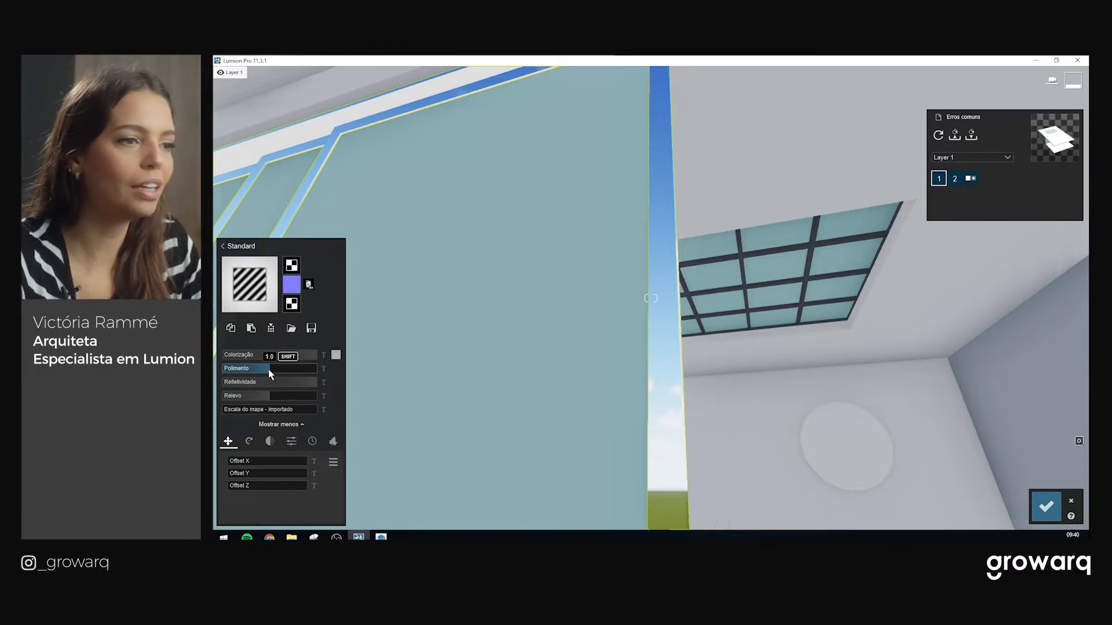
drag(269, 369, 268, 369)
right_drag(579, 307, 570, 420)
Place a reflection control sphere beside the window wall
key(d)
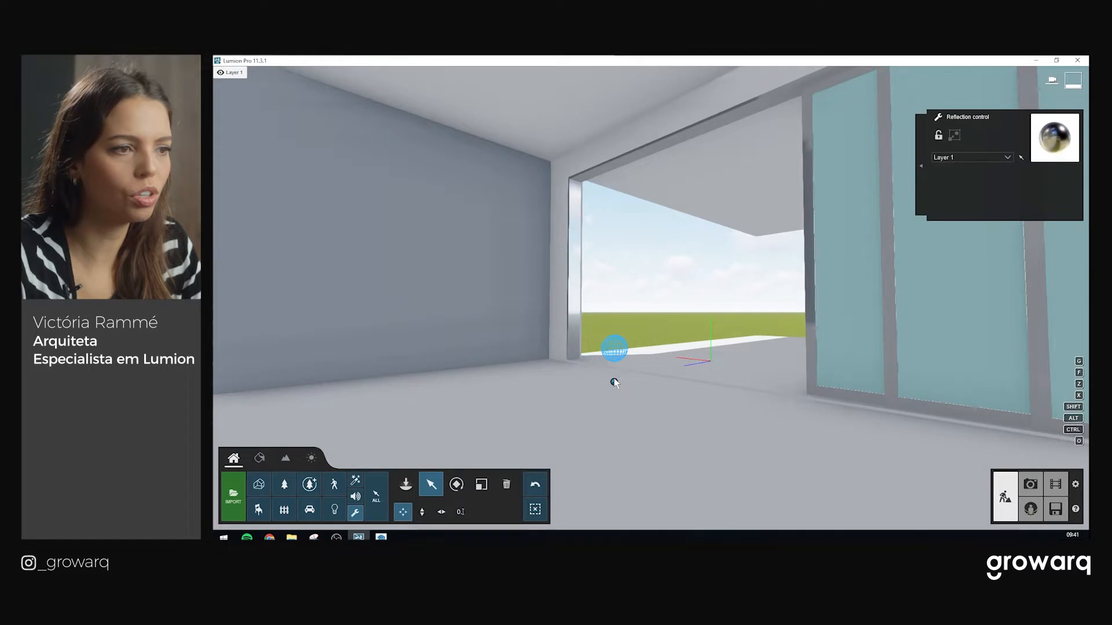
drag(615, 382, 886, 457)
right_drag(619, 393, 755, 369)
key(w)
key(a)
key(w)
right_drag(632, 283, 631, 316)
key(w)
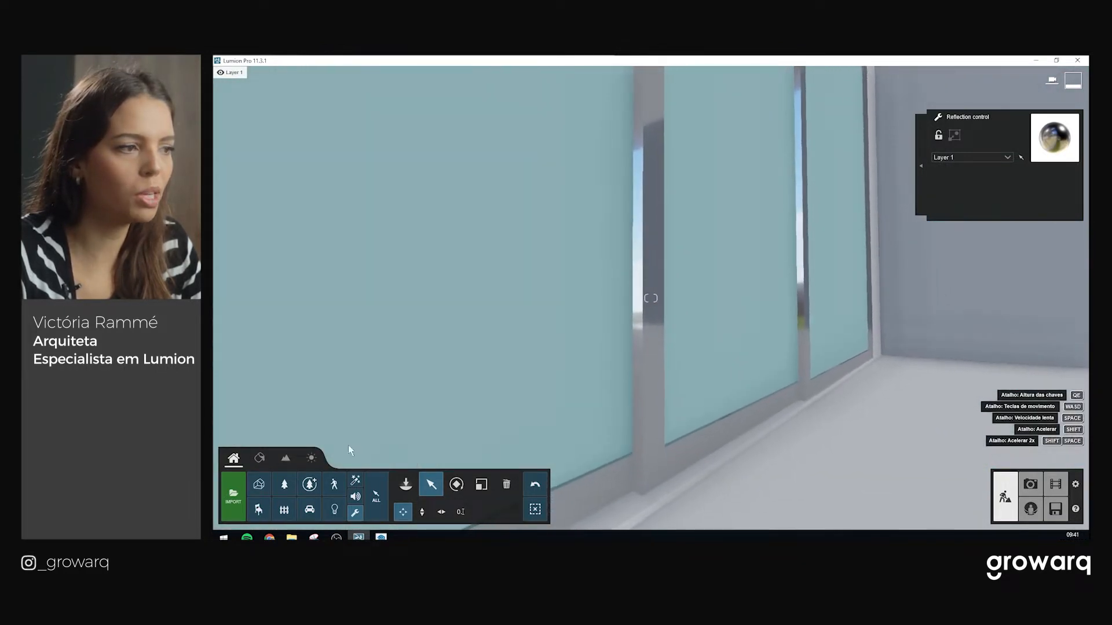
Reselect the aluminium frame material and lower its Refletividade
click(259, 458)
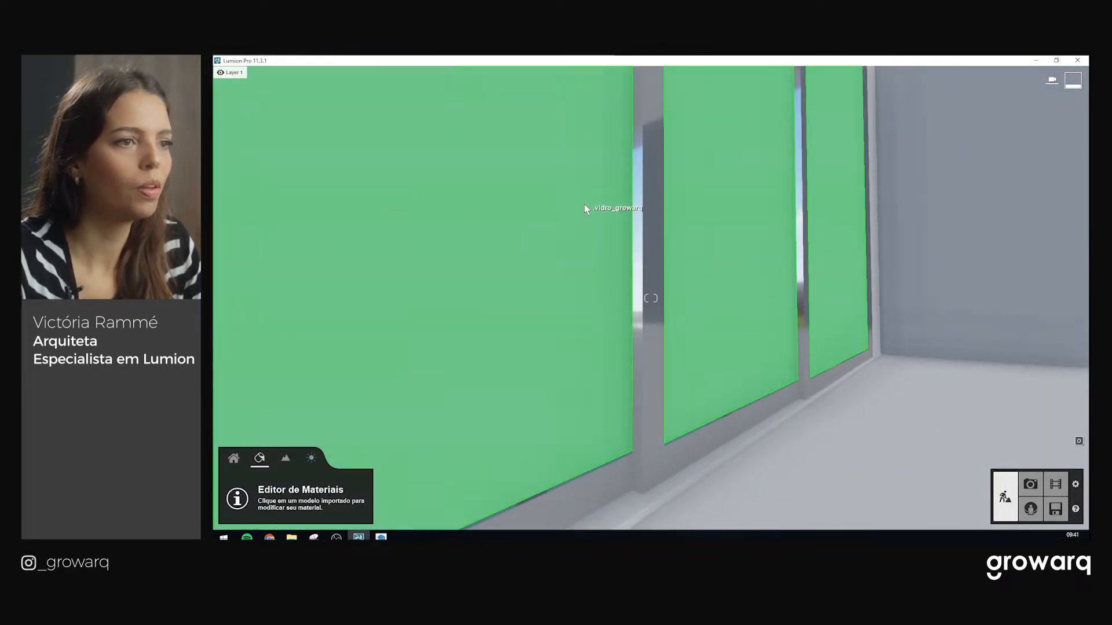
click(646, 287)
drag(299, 380, 351, 387)
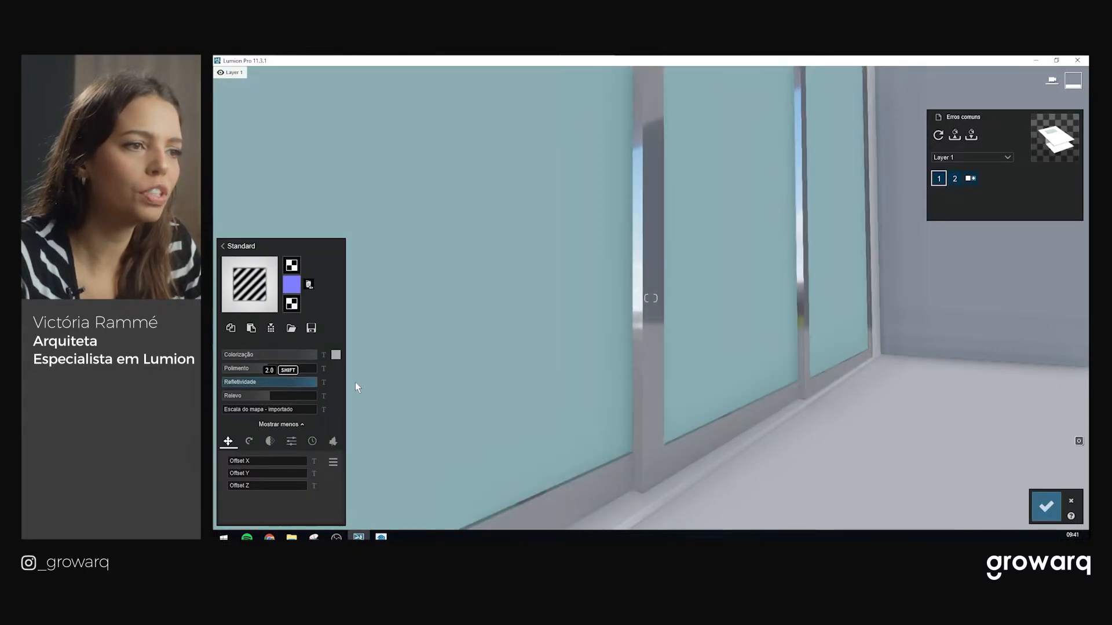
scroll(646, 341, up, 4)
right_drag(644, 394, 641, 334)
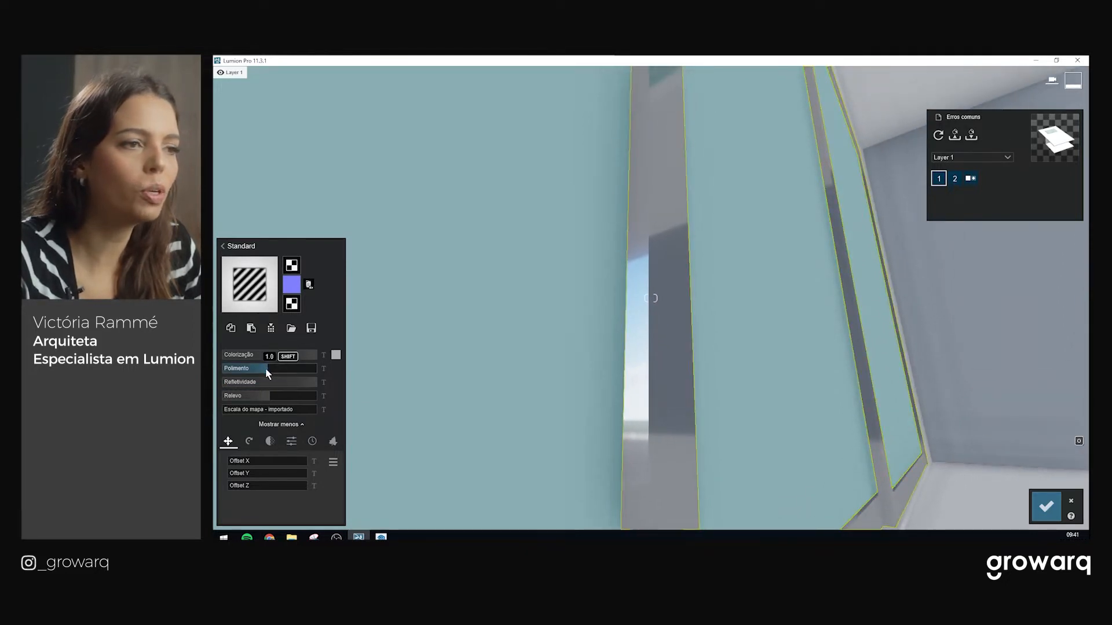
right_drag(644, 309, 541, 434)
right_drag(741, 397, 701, 335)
scroll(714, 363, up, 2)
Adjust the frame's Polimento, trying 0.9 and settling at 0.8
drag(269, 368, 305, 372)
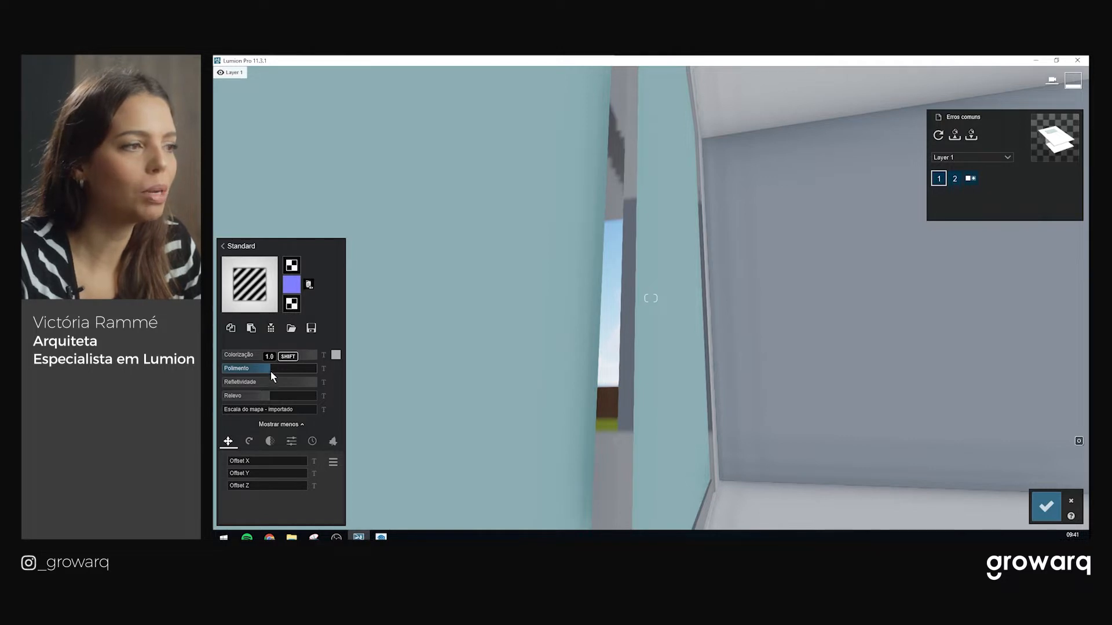
right_drag(534, 353, 562, 392)
right_drag(675, 355, 646, 360)
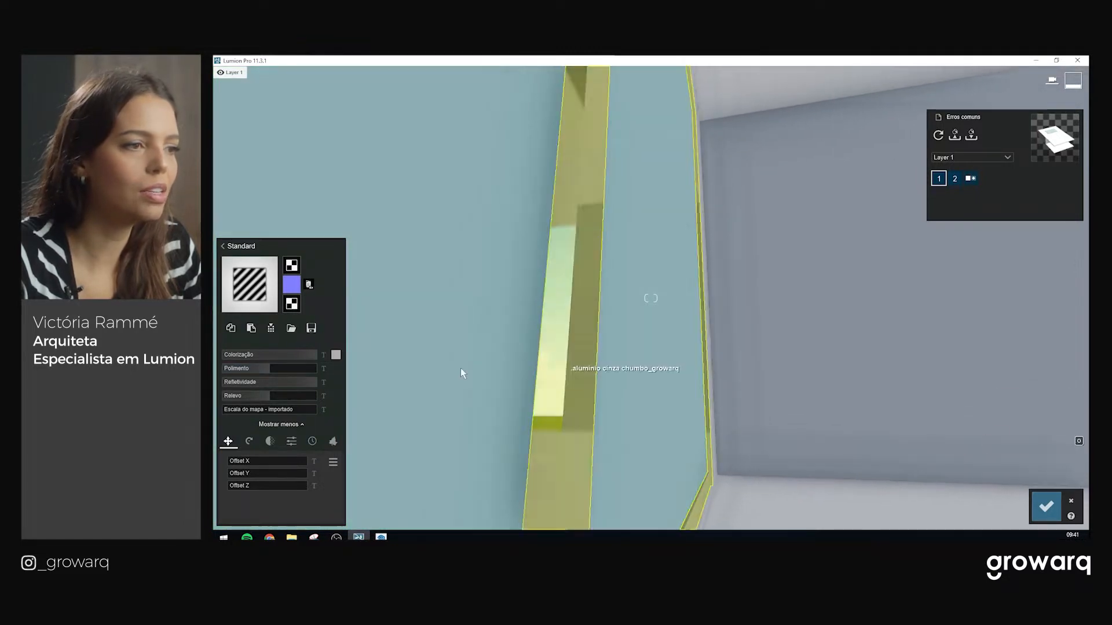
click(267, 369)
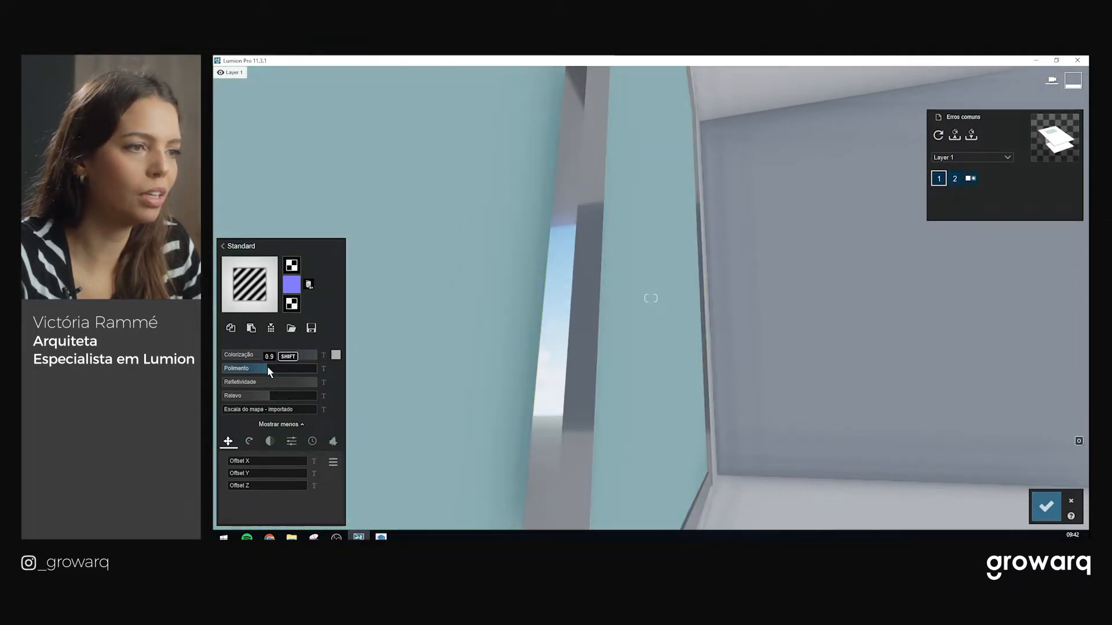
right_drag(576, 338, 665, 340)
right_drag(732, 360, 655, 316)
key(s)
key(w)
key(w)
key(s)
key(w)
key(w)
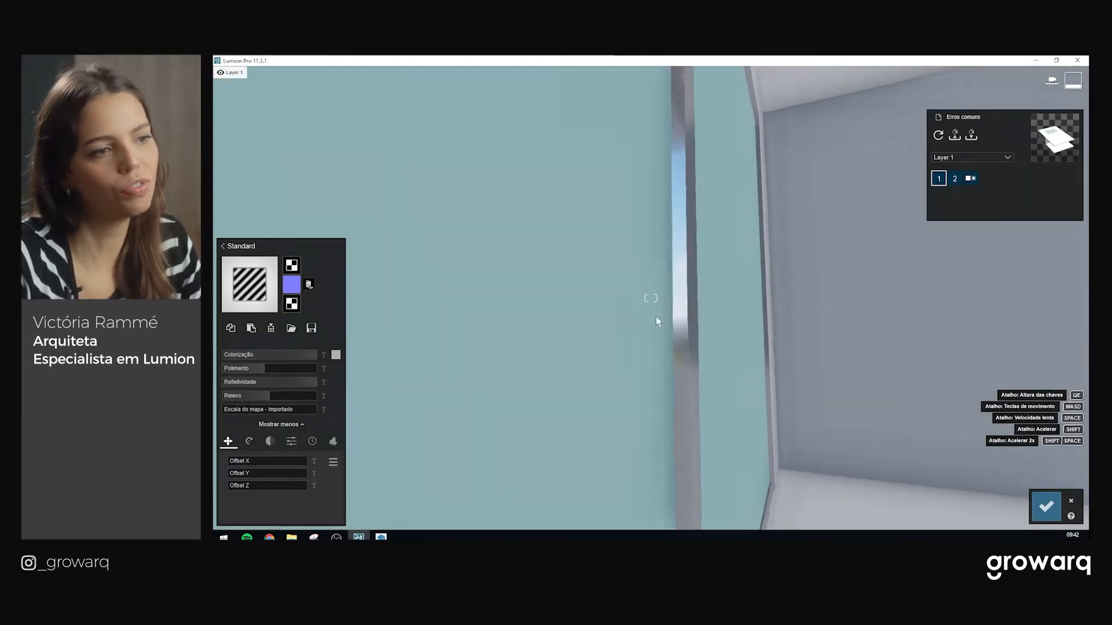
drag(264, 367, 259, 366)
key(s)
right_drag(755, 275, 749, 412)
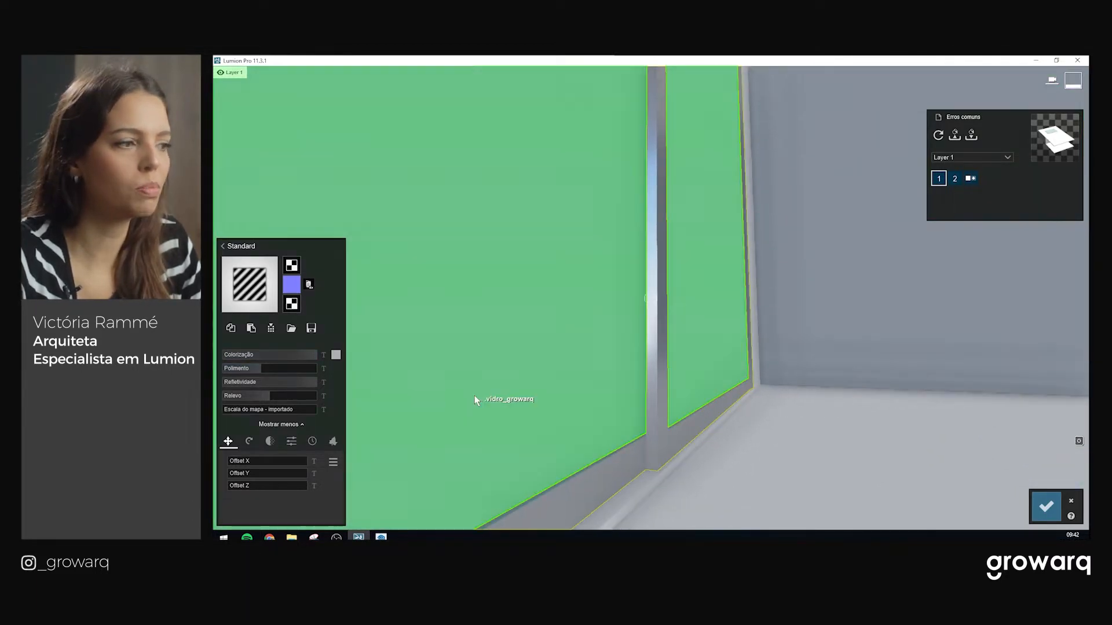
Add 0.1 edge wear (Bordas) in the frame's weathering settings
click(312, 442)
click(234, 516)
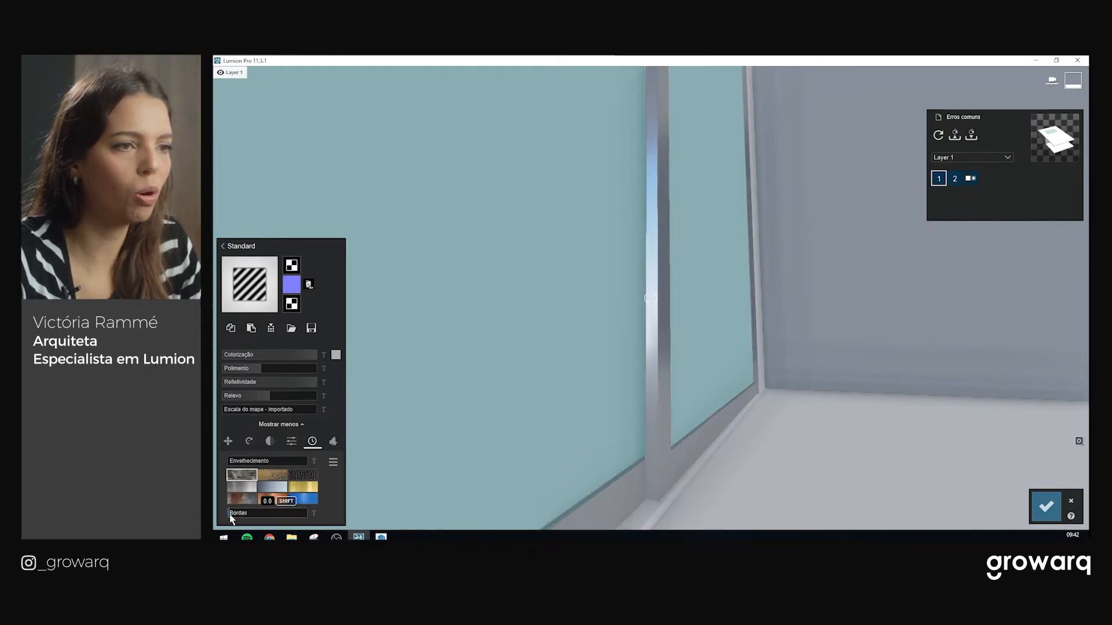
key(w)
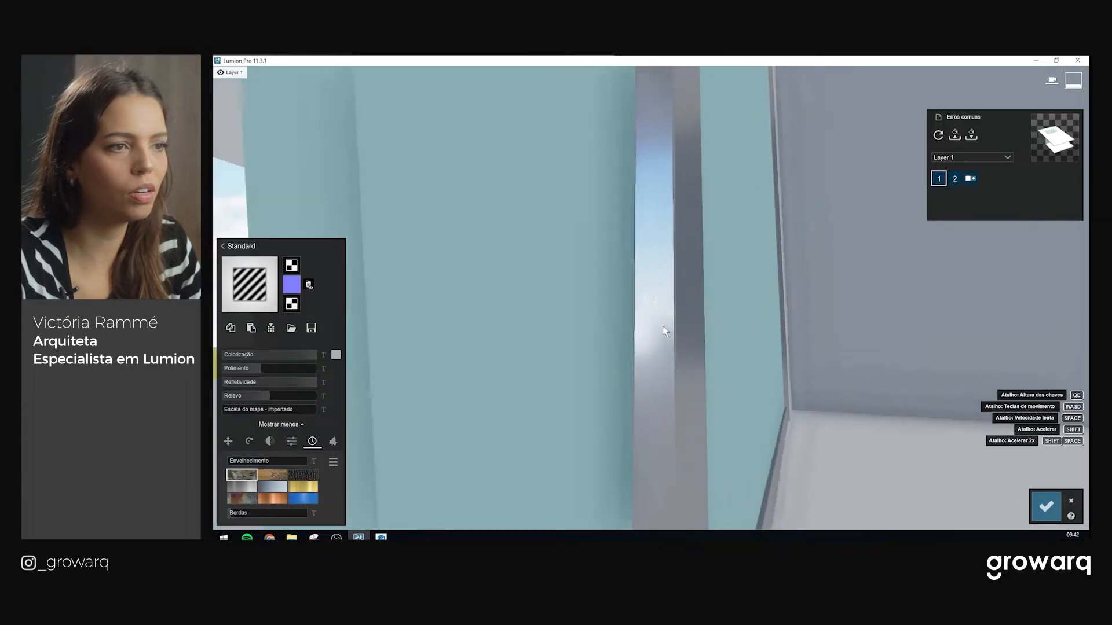
mouse_move(663, 326)
right_down()
mouse_move(676, 307)
mouse_move(674, 318)
right_up()
key(d)
key(s)
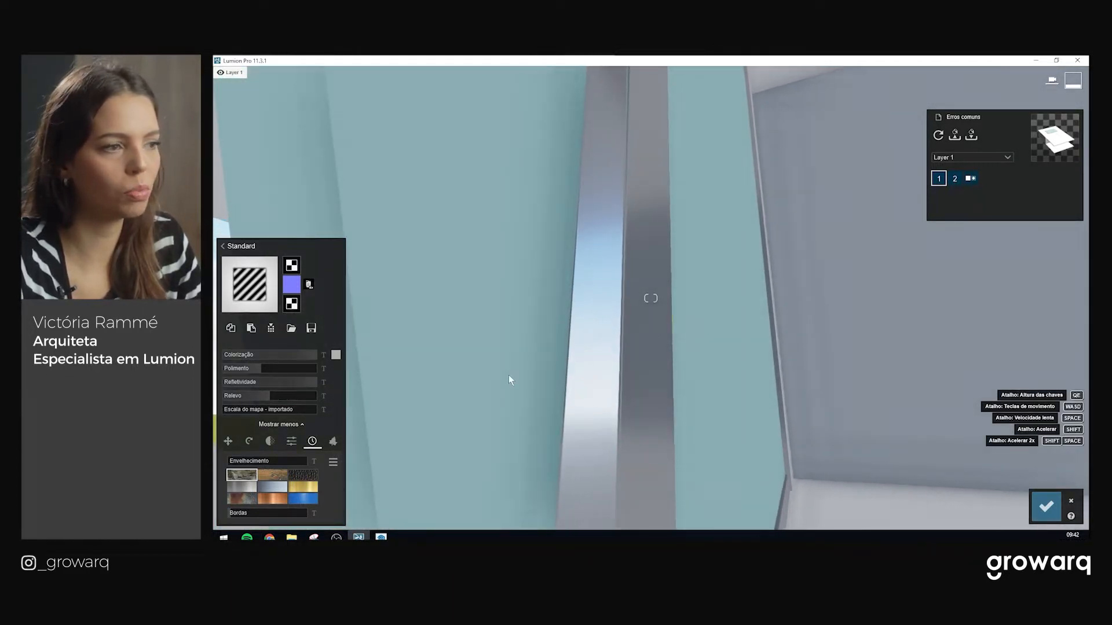
Set the frame's Envelhecimento weathering to 0.2
scroll(643, 340, down, 2)
right_drag(799, 348, 274, 485)
right_drag(370, 434, 581, 322)
drag(235, 464, 240, 464)
right_drag(822, 278, 1059, 324)
mouse_move(643, 325)
right_down()
mouse_move(602, 296)
mouse_move(474, 290)
mouse_move(666, 323)
mouse_move(643, 325)
right_up()
click(246, 462)
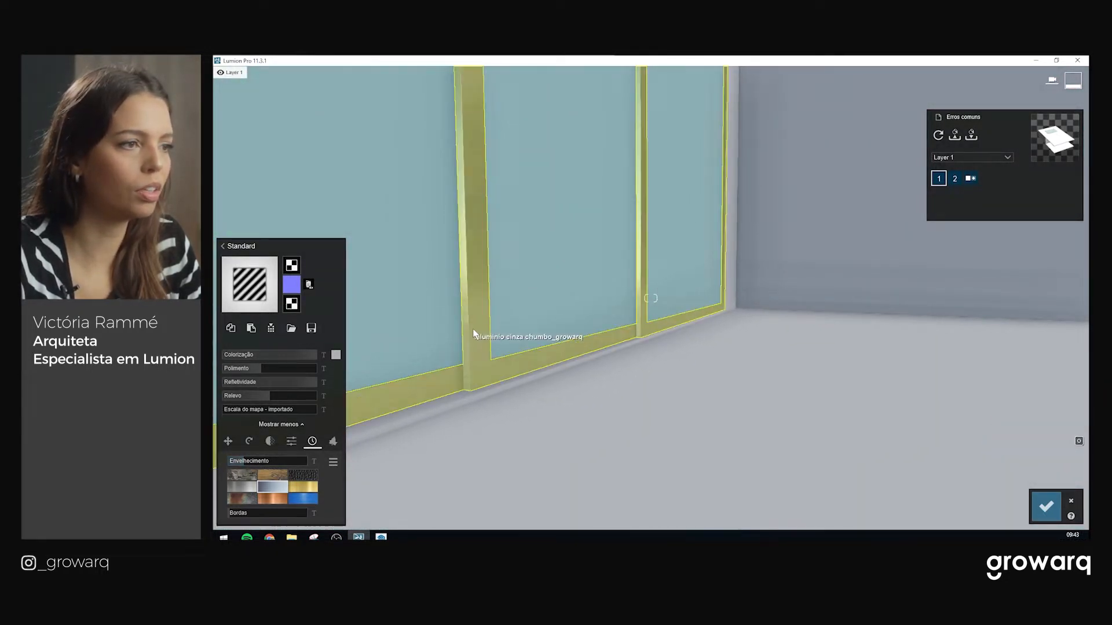
Raise the frame's Envelhecimento to 0.3 and check the frames up close
right_drag(464, 385, 566, 360)
key(w)
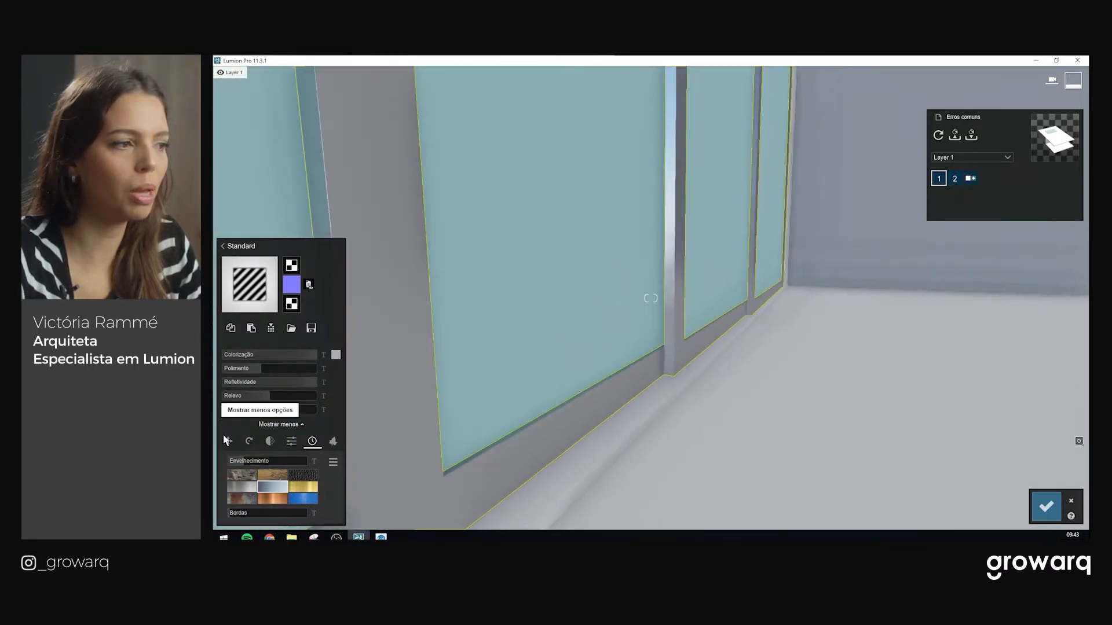
click(251, 462)
right_drag(561, 331, 492, 232)
key(w)
key(a)
right_drag(665, 231, 719, 258)
key(d)
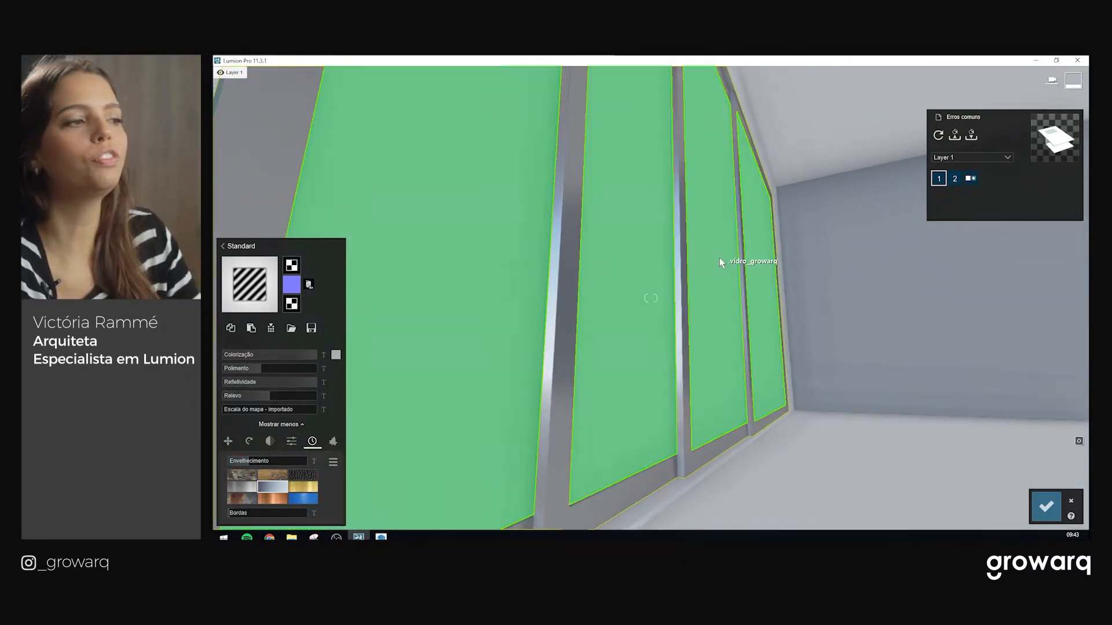
Inspect the glass wall and accept the frame material edits
right_drag(723, 308, 672, 317)
key(a)
key(a)
key(d)
key(d)
key(w)
key(w)
key(e)
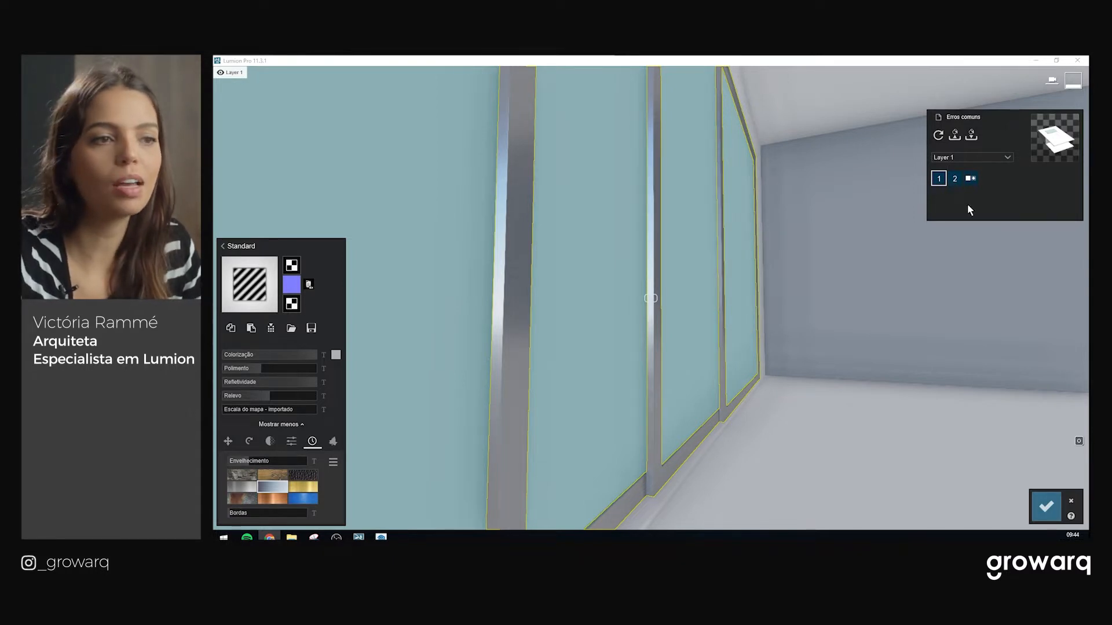
click(1046, 507)
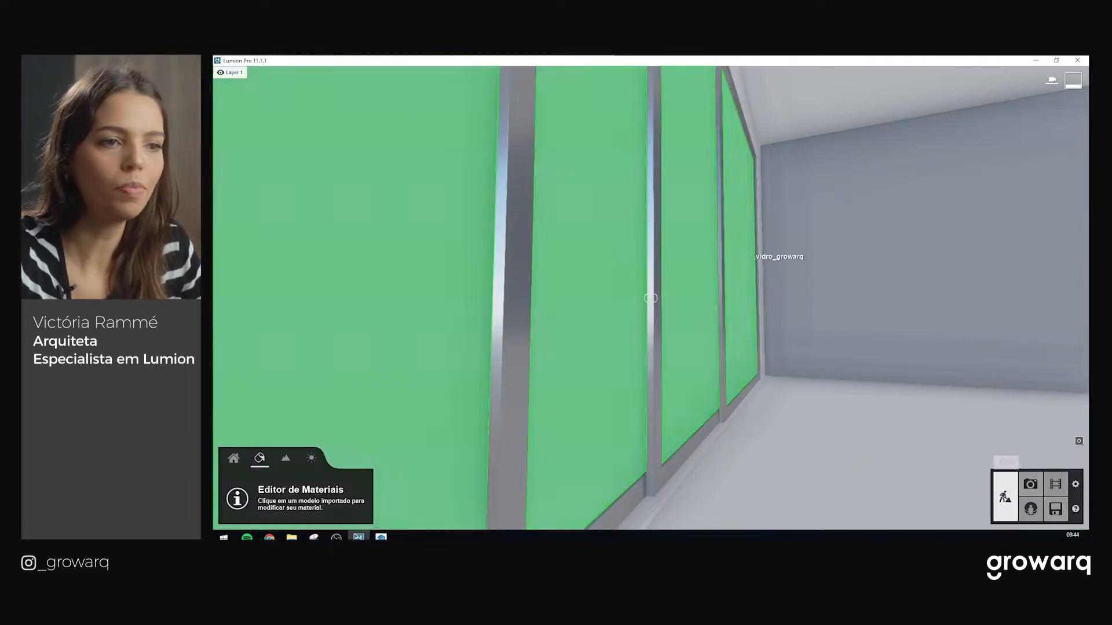
Select the round madeira_growarq disc in the wall to edit its material
right_drag(643, 255, 674, 243)
scroll(663, 286, up, 8)
mouse_move(657, 285)
right_down()
mouse_move(678, 263)
mouse_move(674, 277)
right_up()
scroll(643, 301, down, 2)
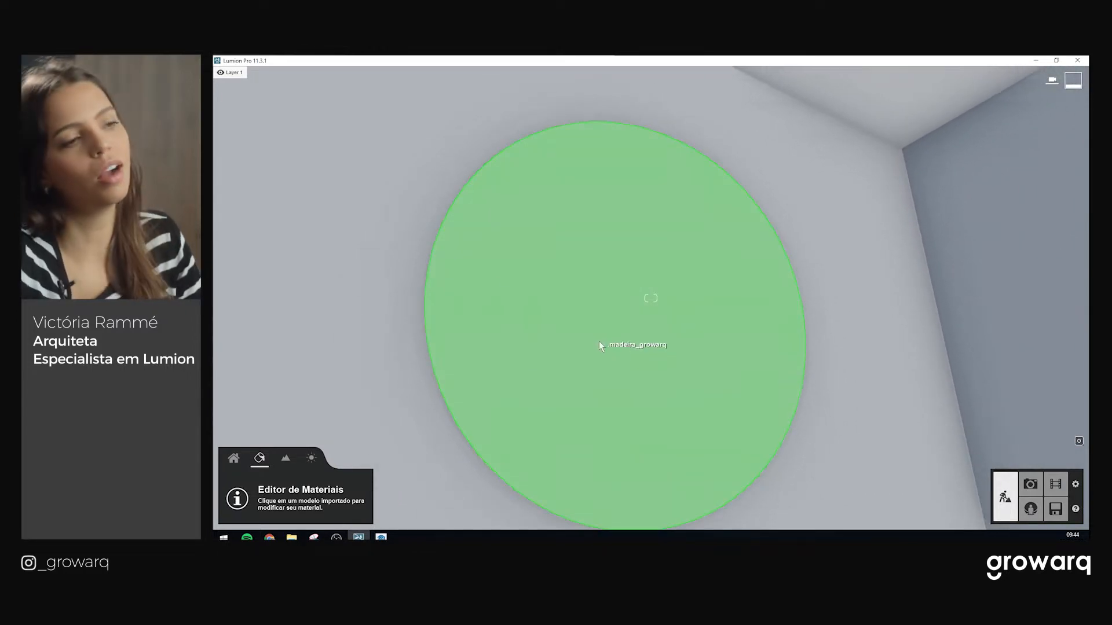
click(569, 295)
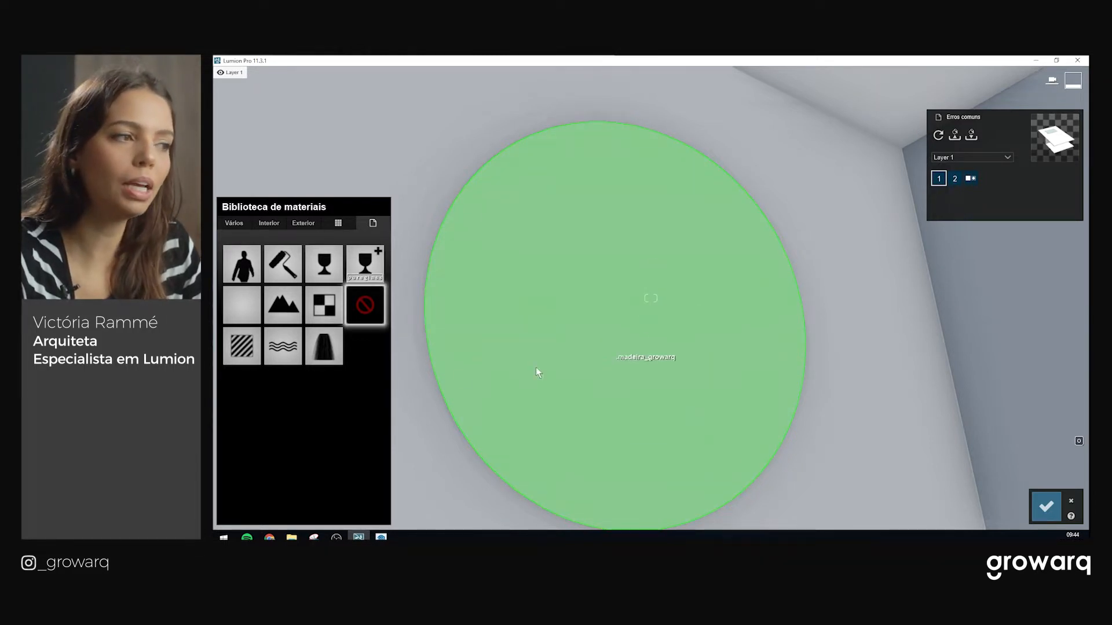
Apply a Standard material to the round disc and lower its colourisation
click(243, 347)
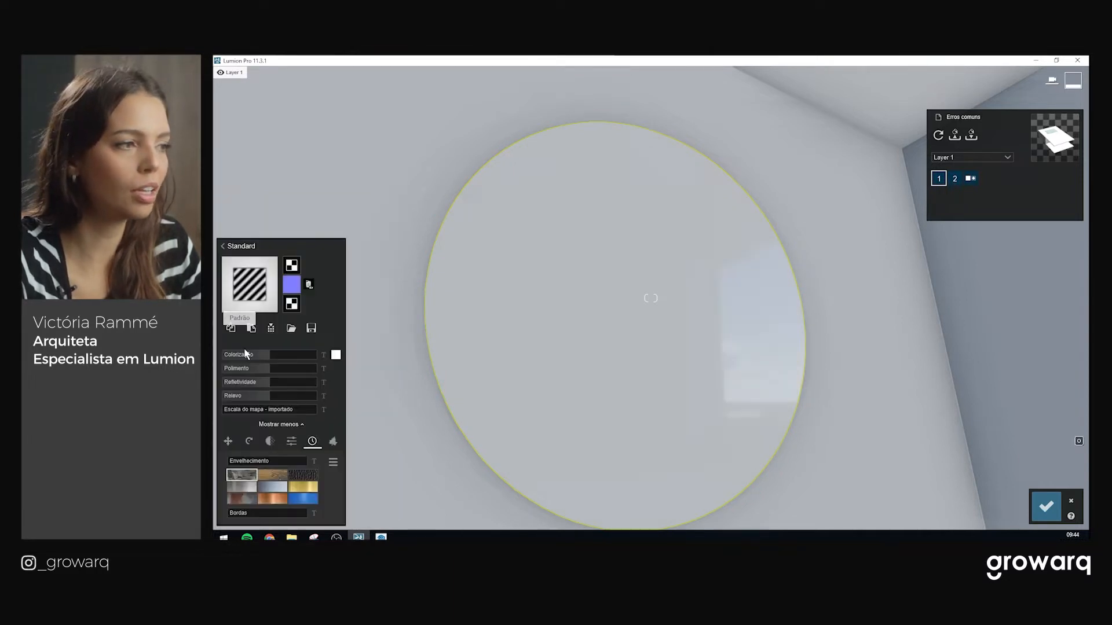
right_drag(557, 336, 632, 346)
key(w)
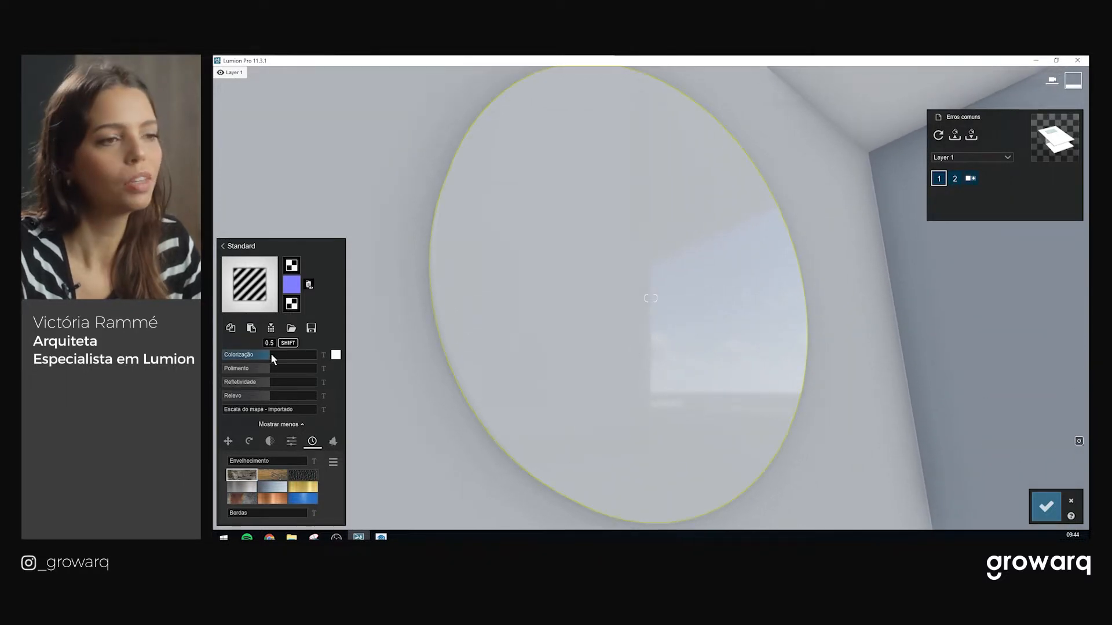
right_drag(711, 331, 706, 301)
key(w)
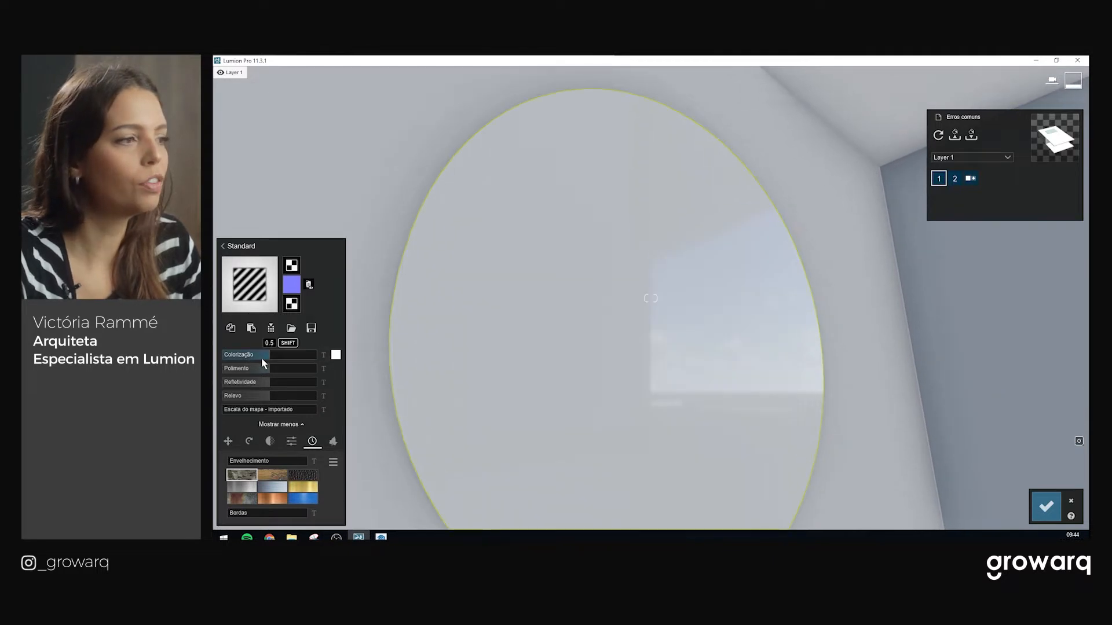
drag(277, 355, 333, 357)
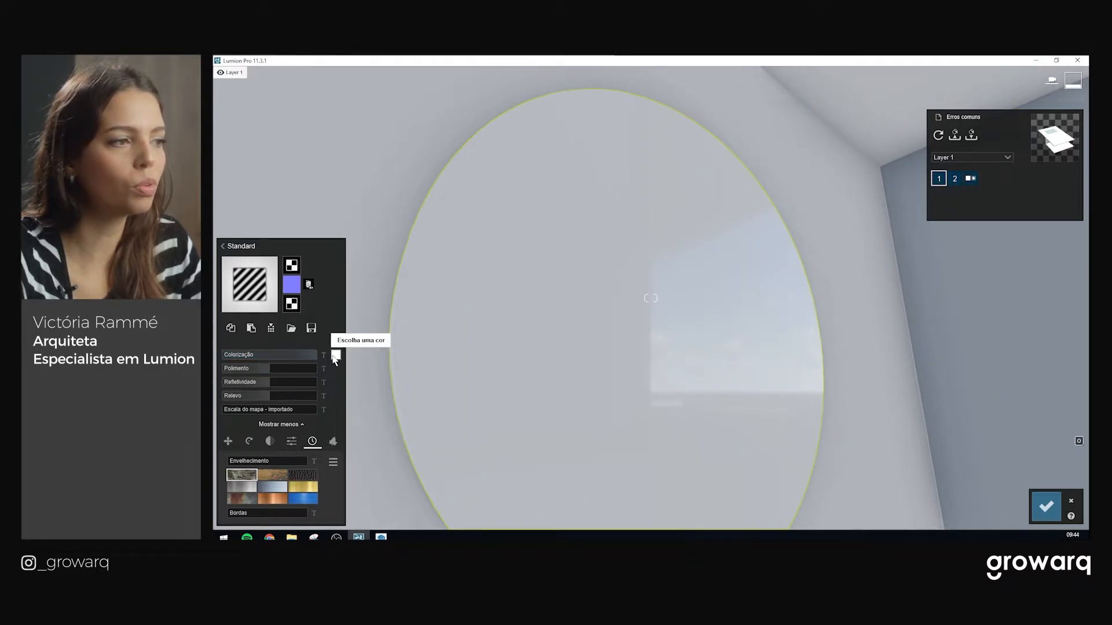
Tint the disc with the orange RAL 2008 colour from the RAL palette
click(336, 355)
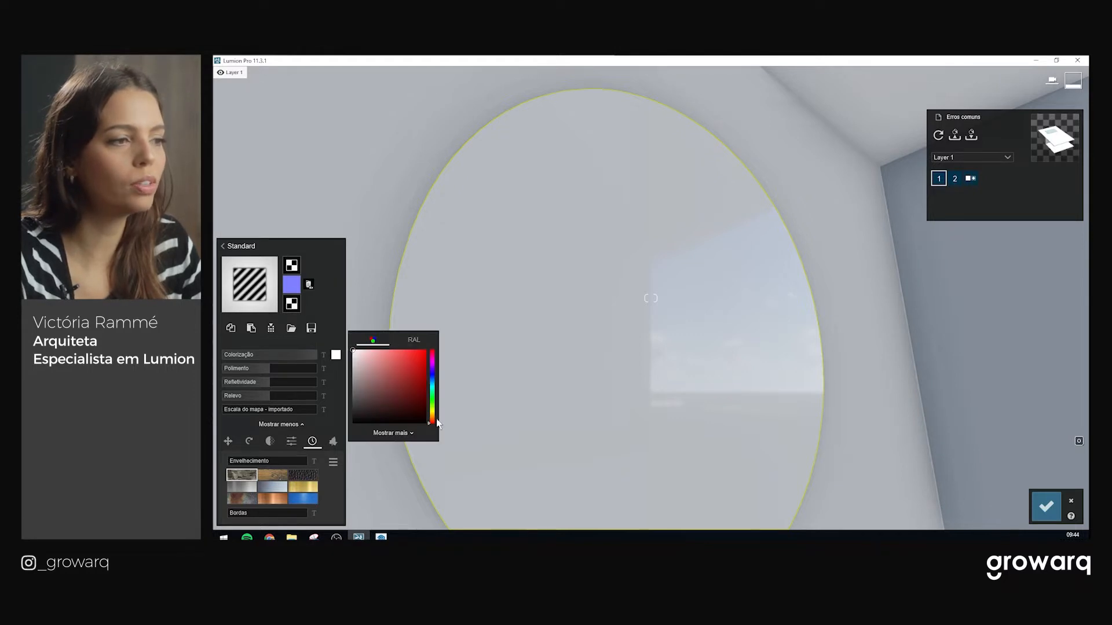
click(411, 433)
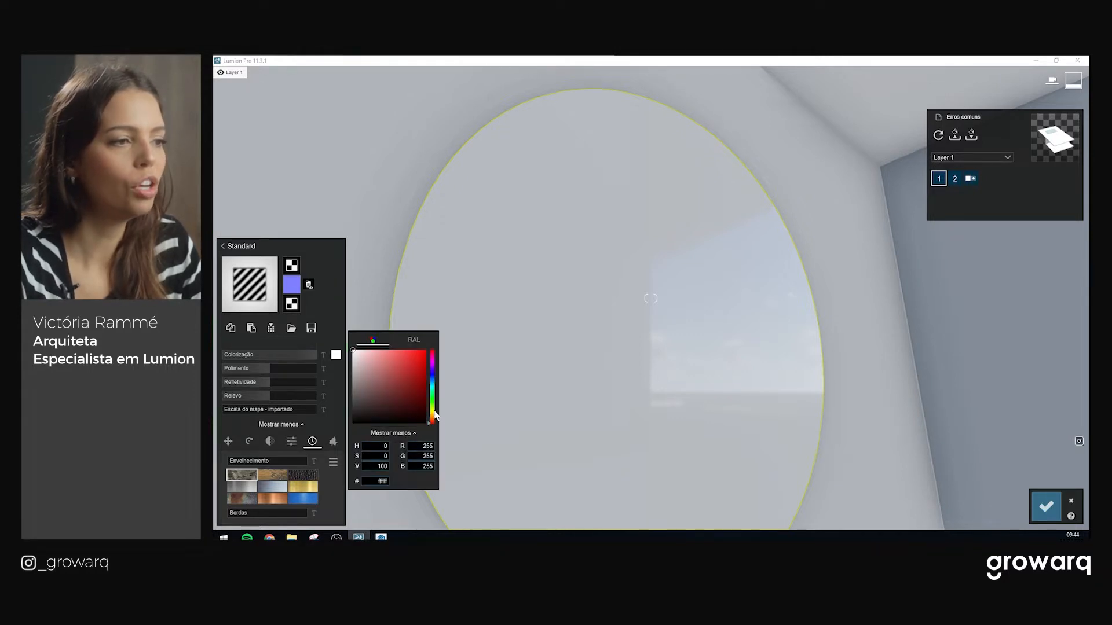
click(413, 340)
click(427, 354)
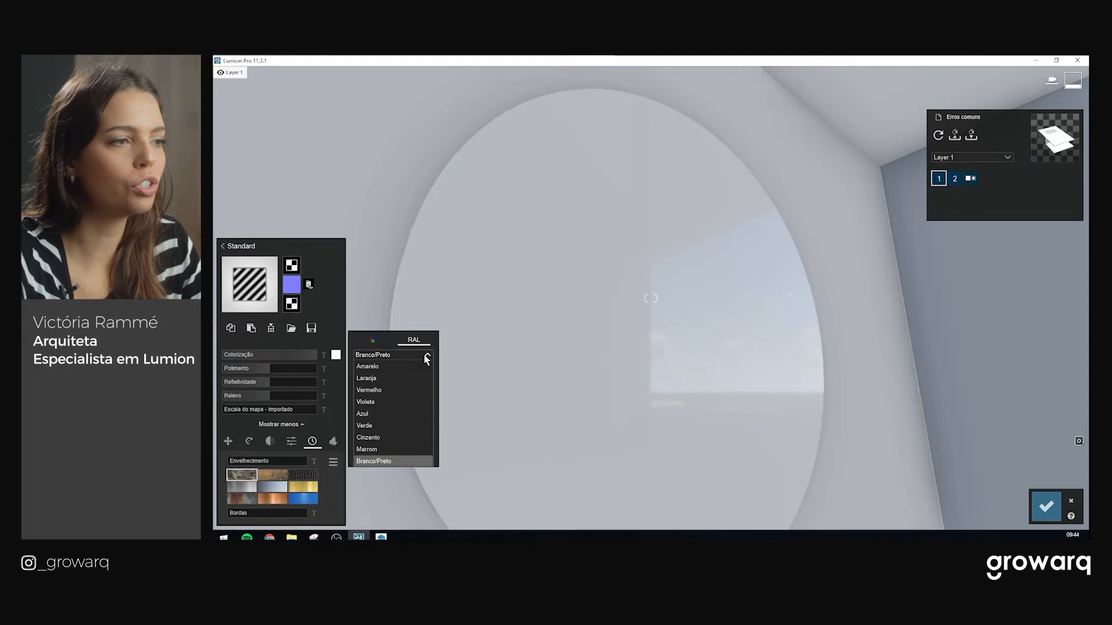
click(376, 378)
click(409, 369)
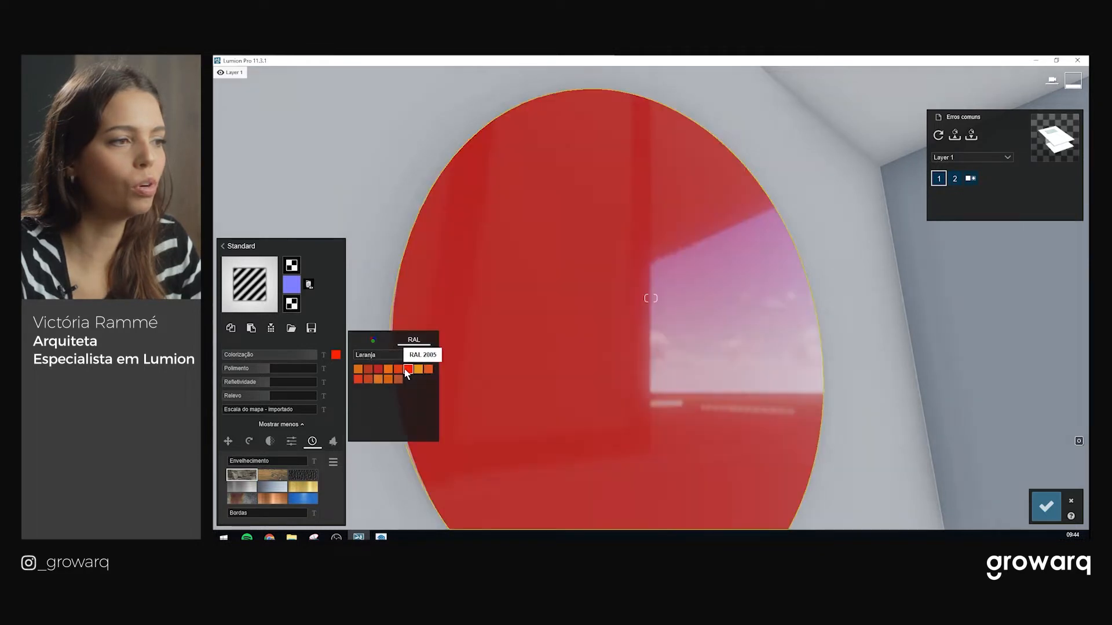
click(398, 369)
click(428, 369)
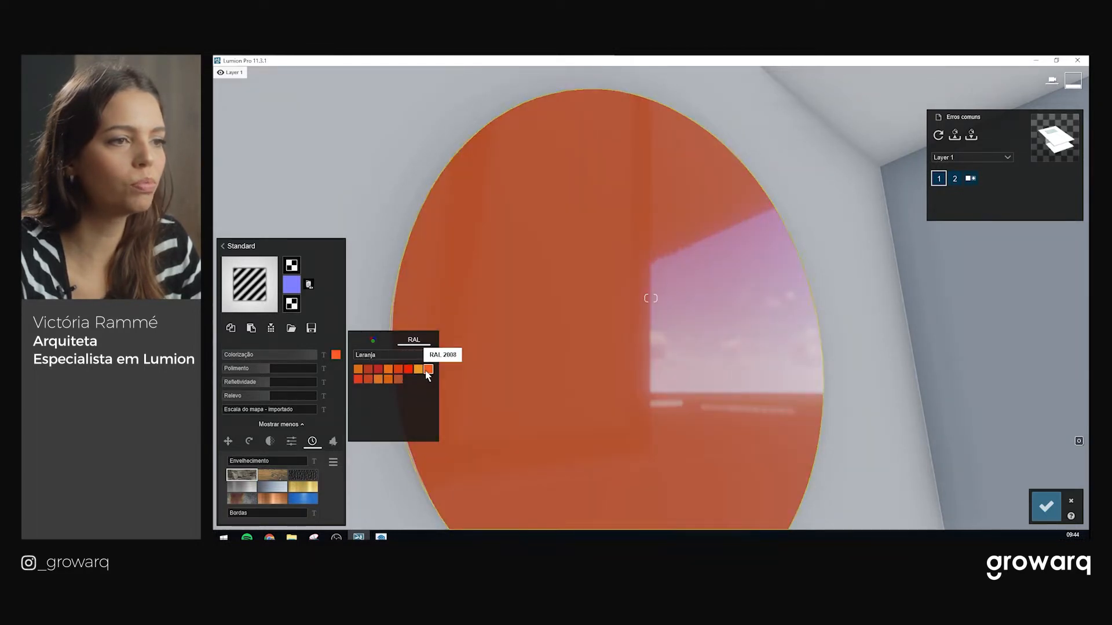
middle_drag(559, 342, 649, 309)
scroll(649, 309, up, 2)
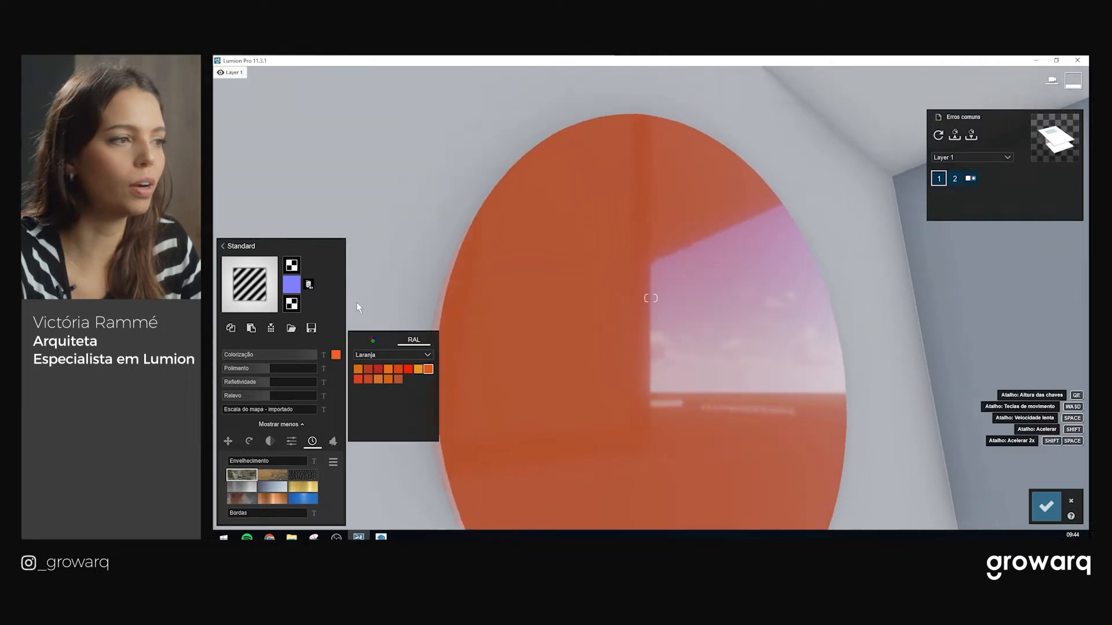
click(331, 304)
Adjust the disc's Refletividade, ending lower for a more matte orange
scroll(705, 327, down, 2)
middle_drag(704, 327, 674, 410)
scroll(707, 318, up, 1)
scroll(692, 333, up, 1)
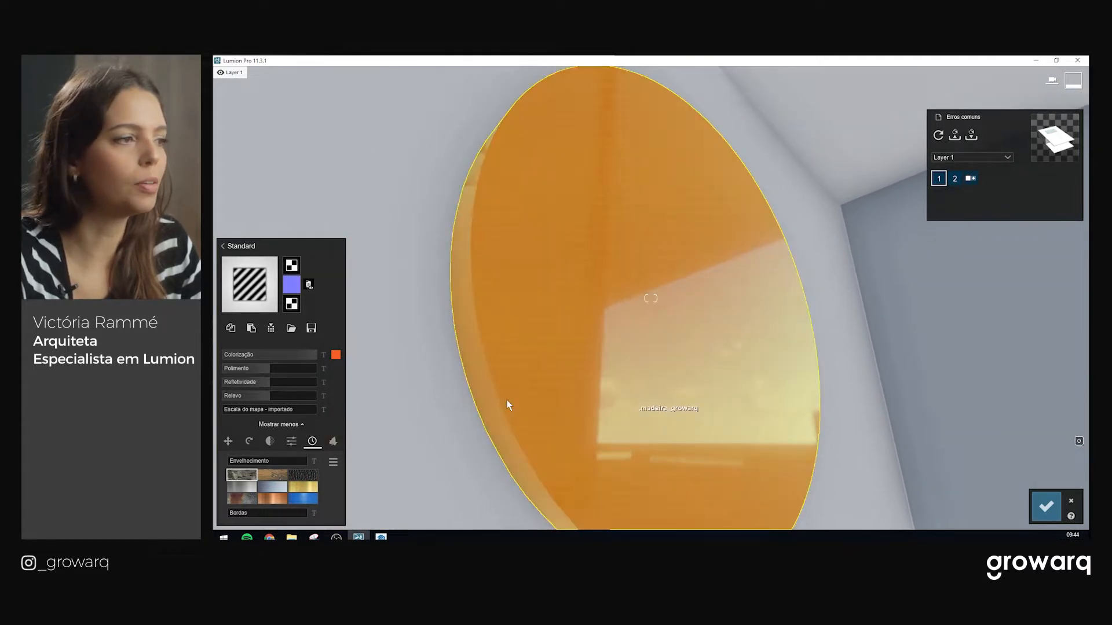
middle_drag(507, 402, 506, 360)
drag(271, 384, 315, 384)
key(s)
key(a)
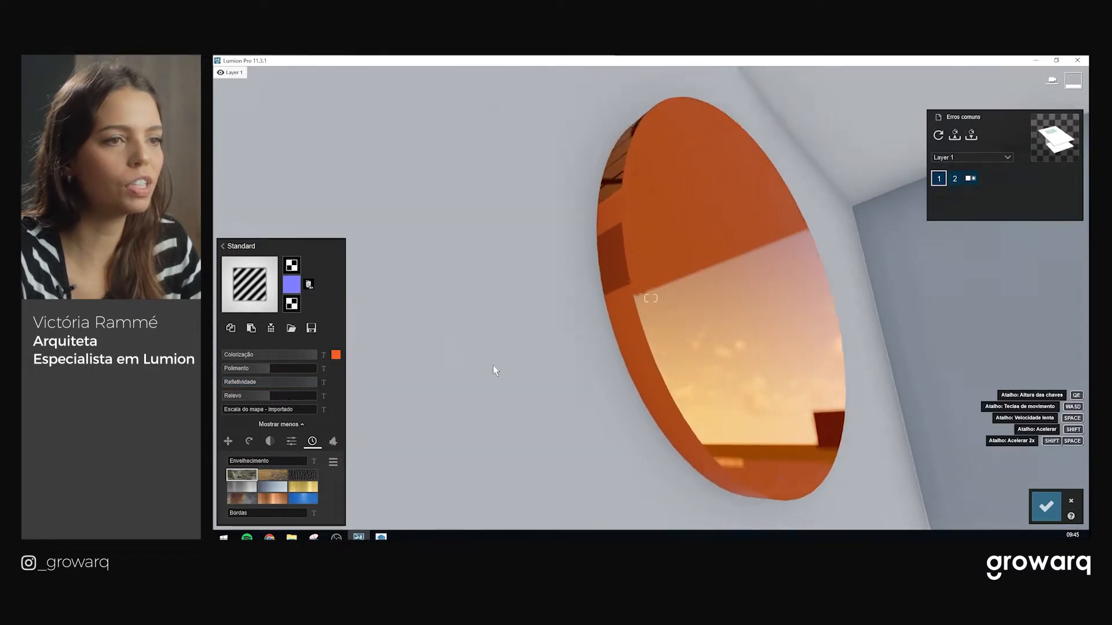
key(d)
key(w)
key(s)
key(q)
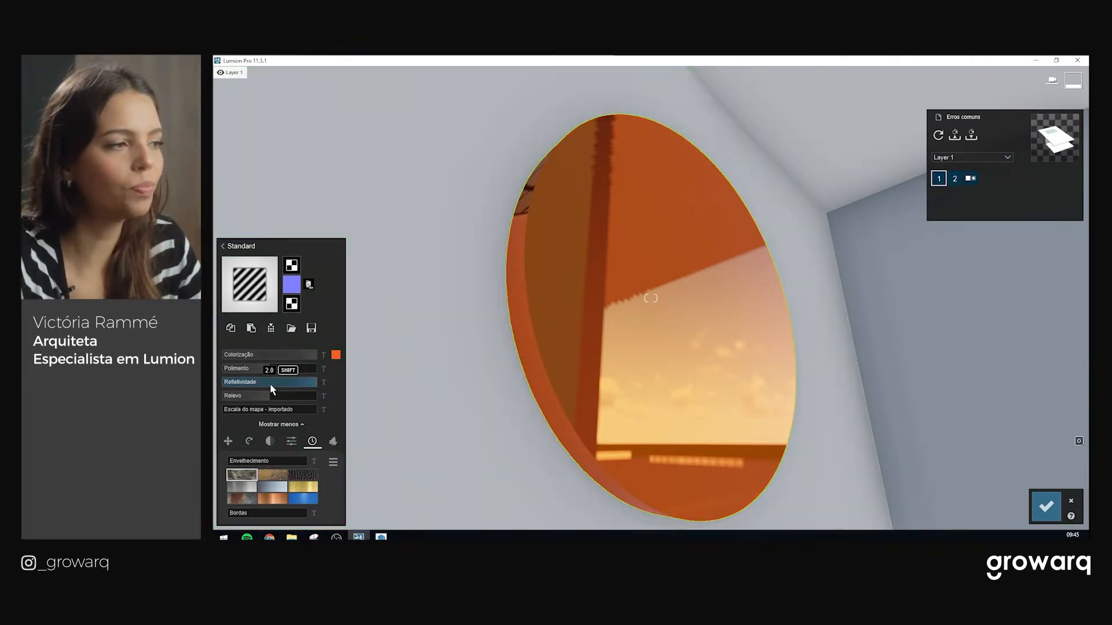
drag(313, 383, 289, 384)
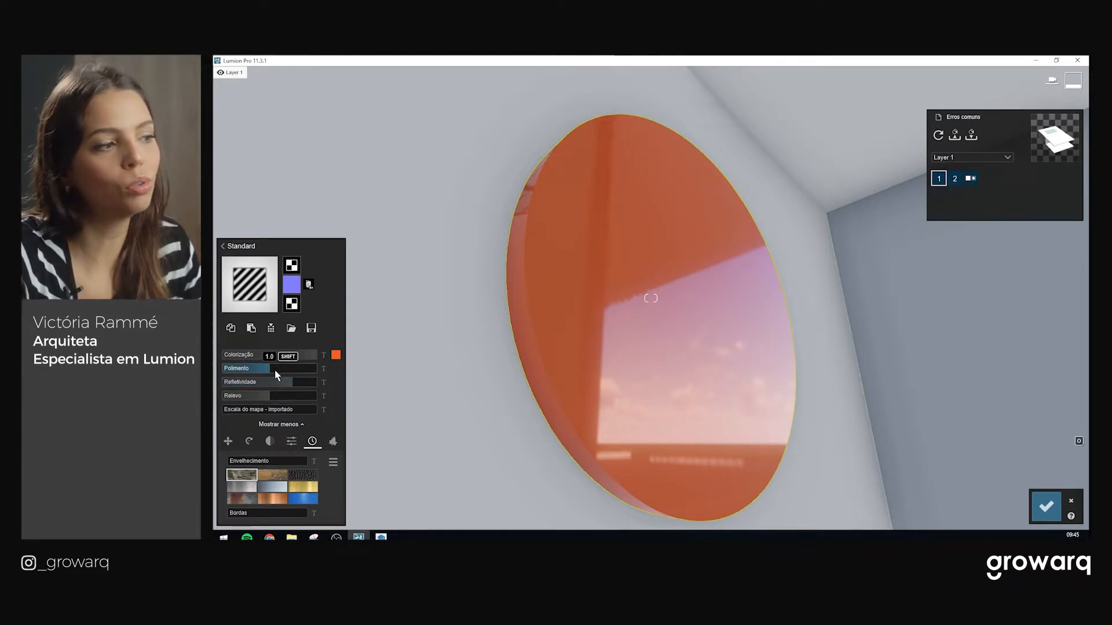
Increase the disc's Polimento to its maximum
drag(275, 371, 319, 370)
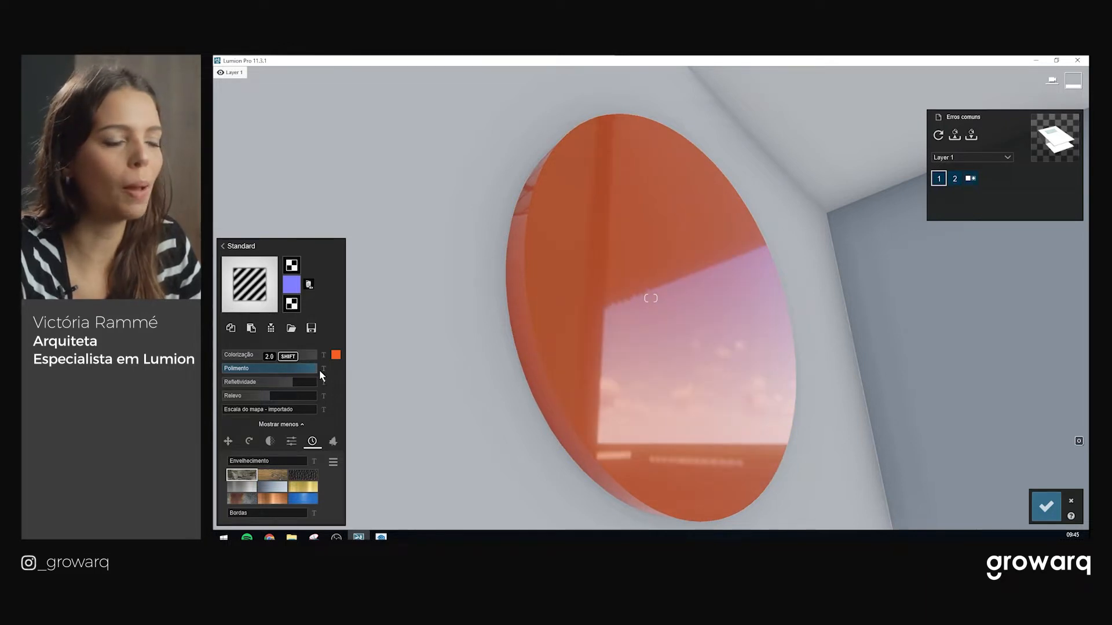
mouse_move(590, 358)
right_down()
mouse_move(590, 384)
mouse_move(600, 377)
right_up()
scroll(599, 379, up, 3)
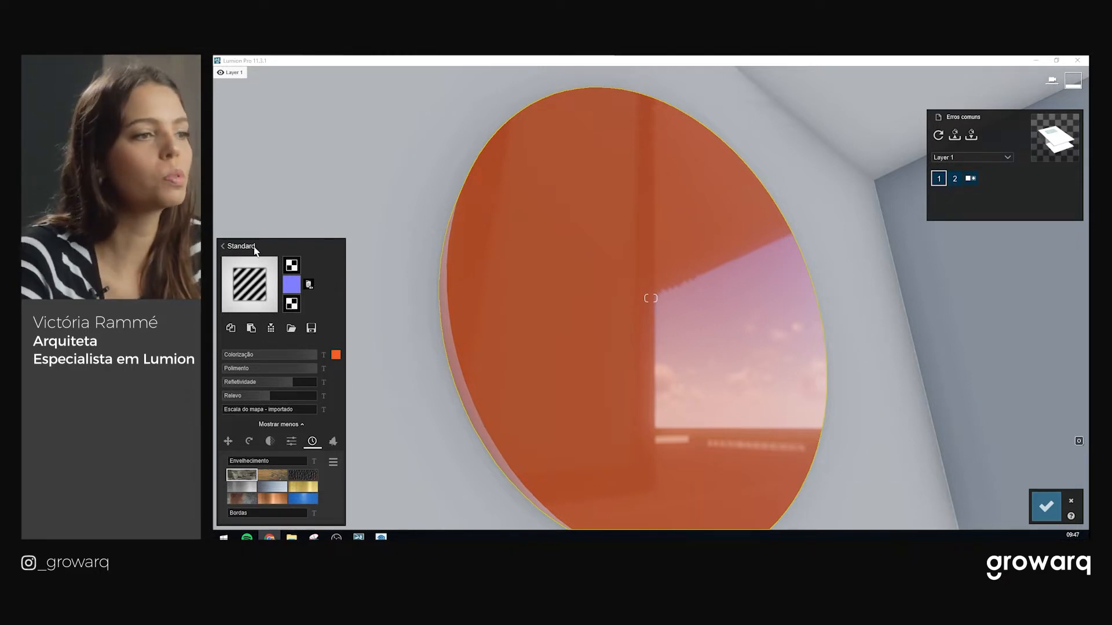
Change the disc's Colorização tint back to white
click(335, 355)
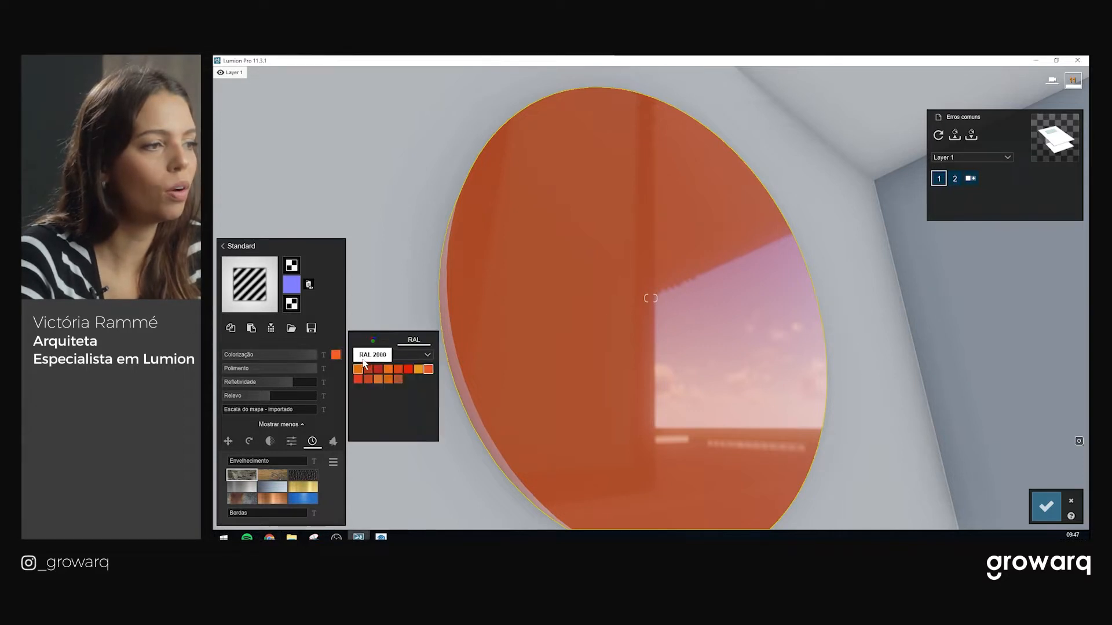
click(371, 340)
click(353, 350)
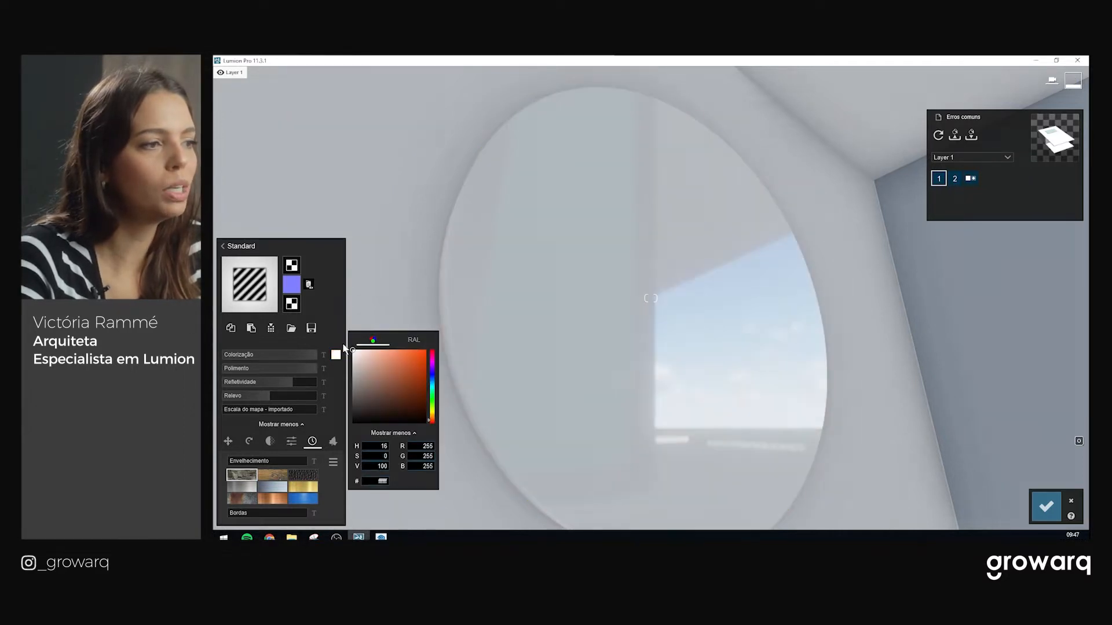
right_drag(725, 316, 673, 294)
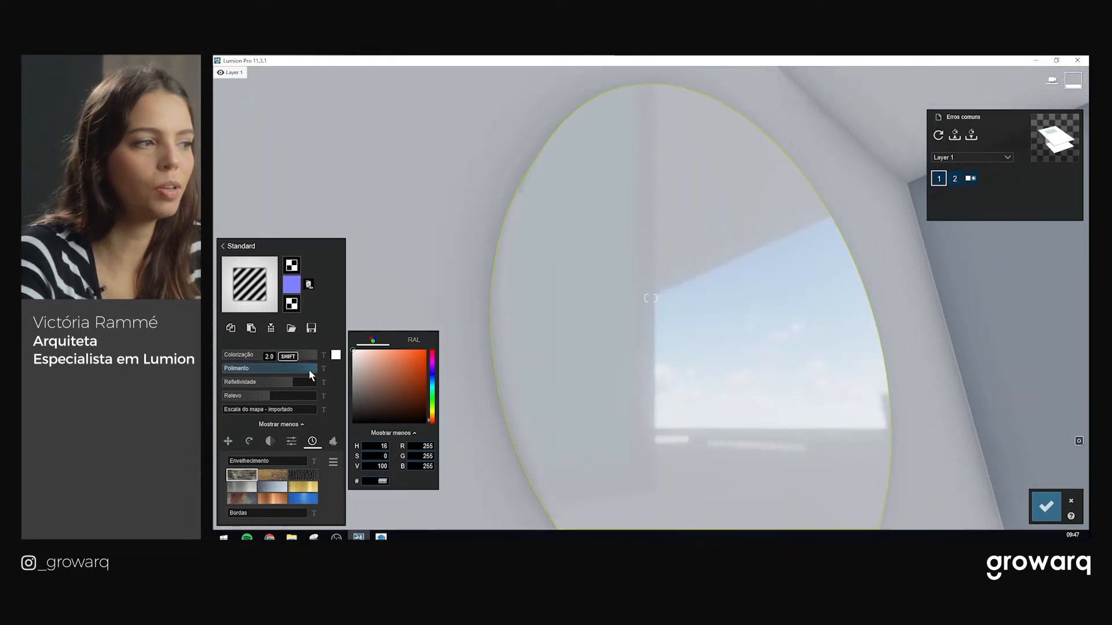
Raise the disc's Polimento to full, then settle it at 1.6
click(309, 370)
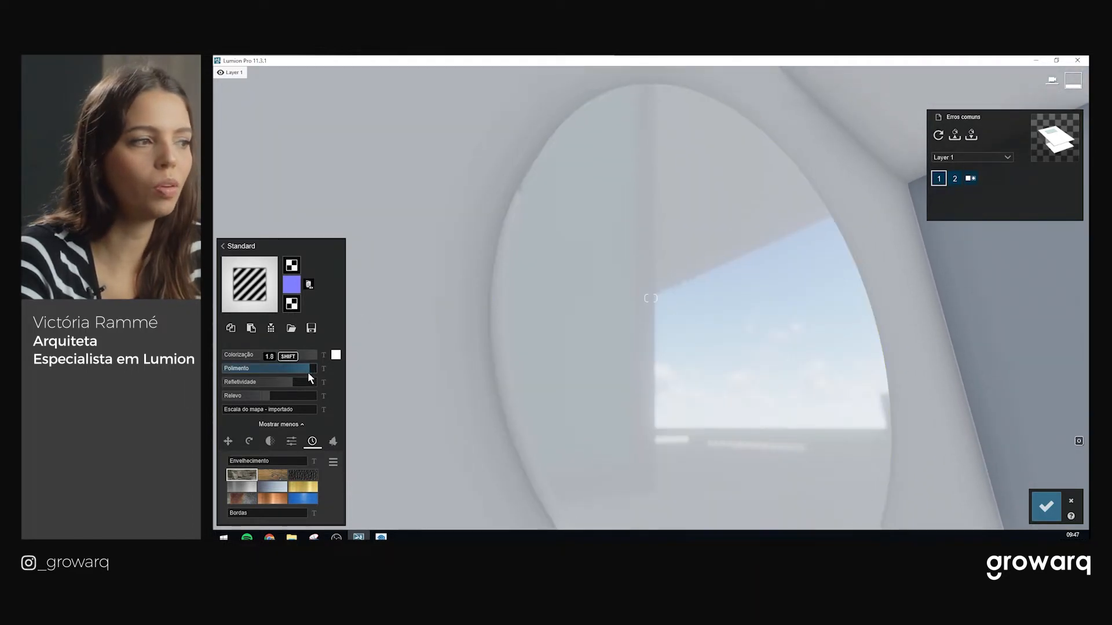
drag(270, 373, 327, 371)
right_drag(370, 388, 807, 370)
key(w)
key(s)
key(d)
right_drag(497, 326, 468, 338)
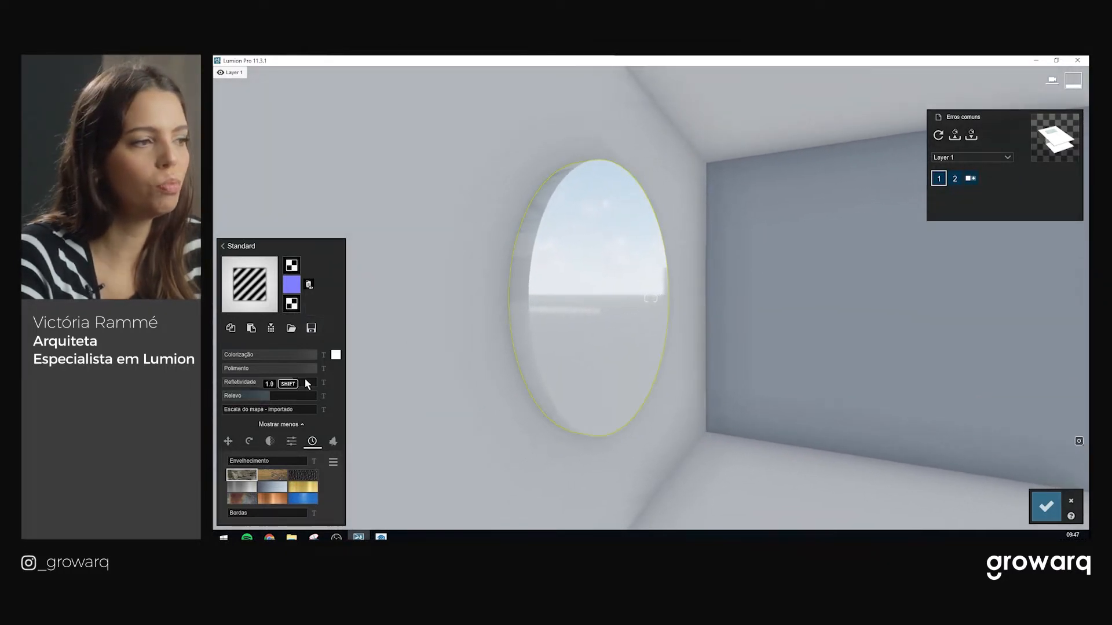
drag(304, 369, 286, 380)
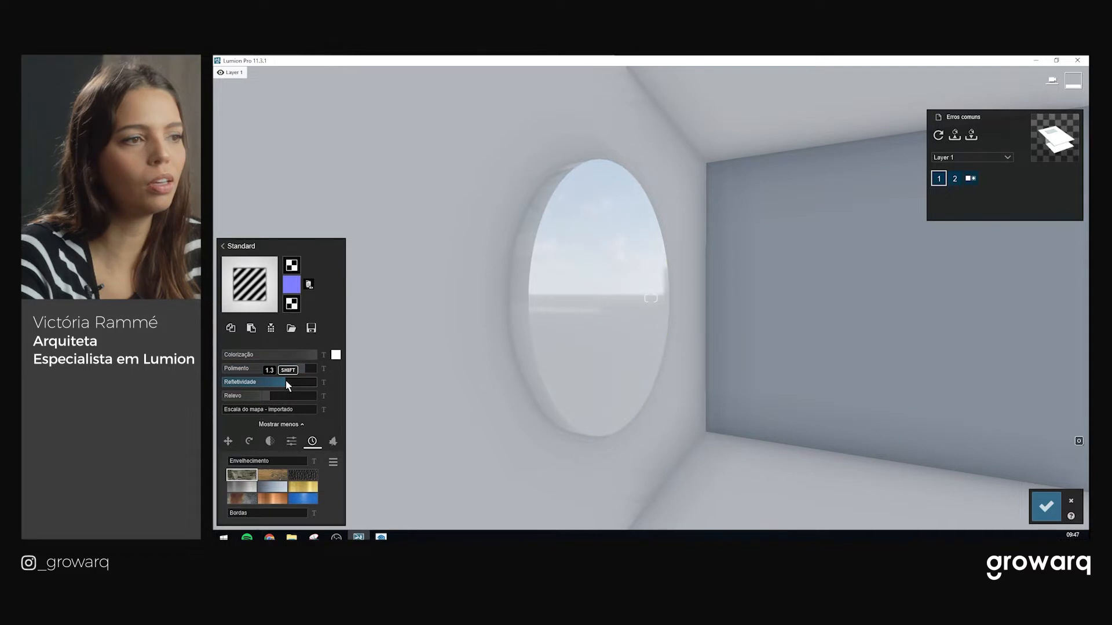
Lower the disc's Refletividade slightly and view it from the round window
right_drag(720, 303, 573, 345)
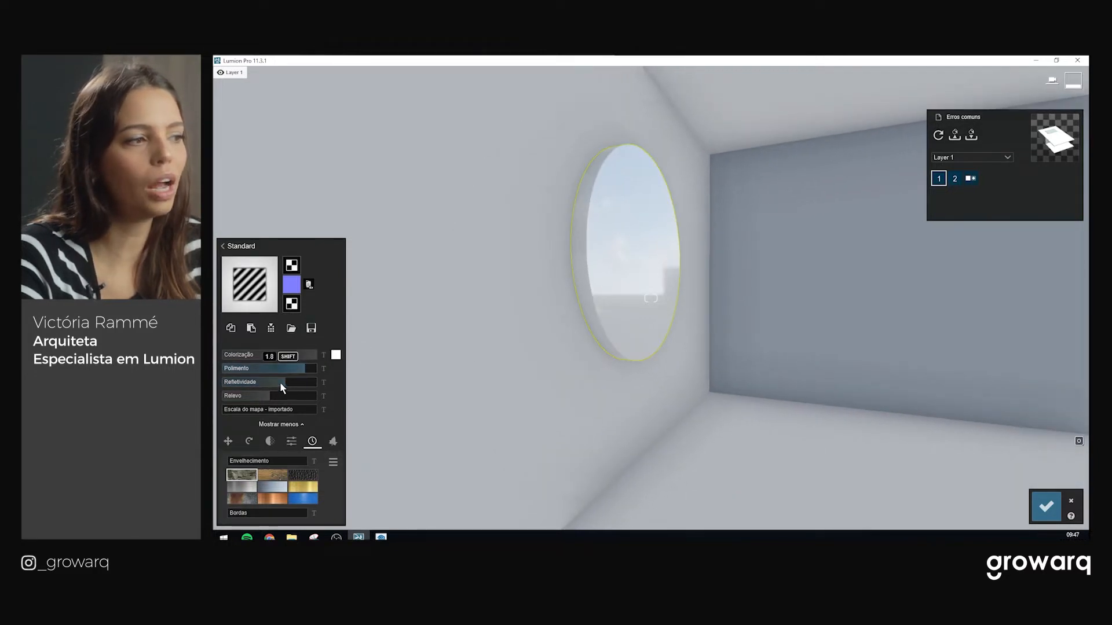
scroll(701, 303, up, 3)
right_drag(691, 314, 651, 298)
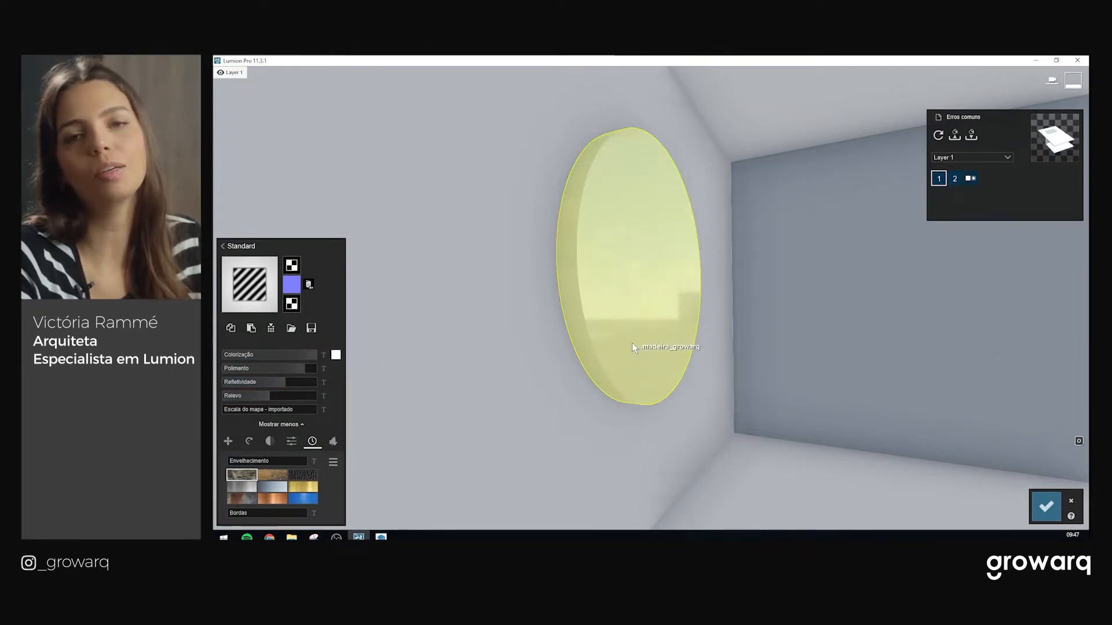
right_drag(632, 347, 639, 343)
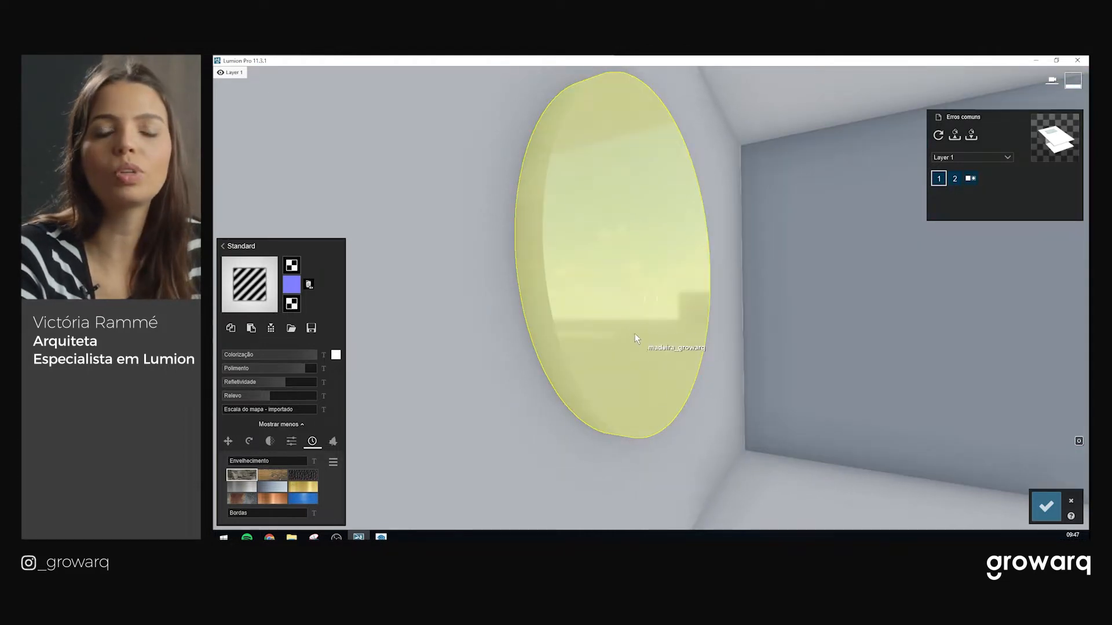
right_drag(614, 392, 562, 361)
scroll(599, 372, up, 2)
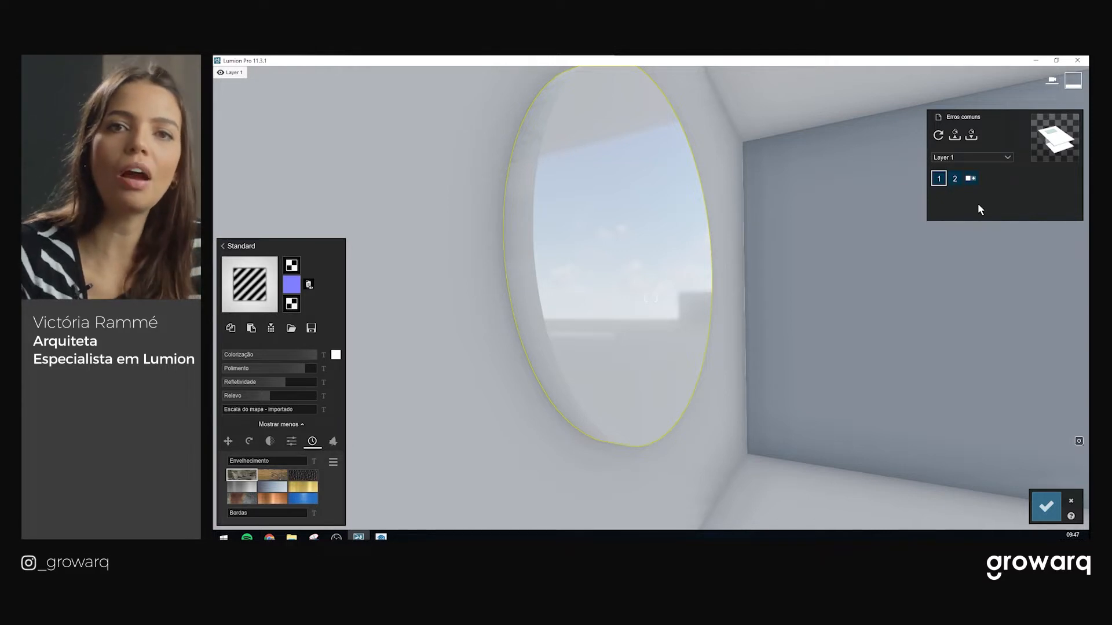
Move the camera in around the round wall mirror to frame it closely
right_drag(1009, 197, 927, 200)
key(d)
mouse_move(651, 298)
right_down()
mouse_move(663, 290)
mouse_move(654, 272)
mouse_move(646, 283)
mouse_move(675, 258)
mouse_move(662, 311)
right_up()
key(a)
key(d)
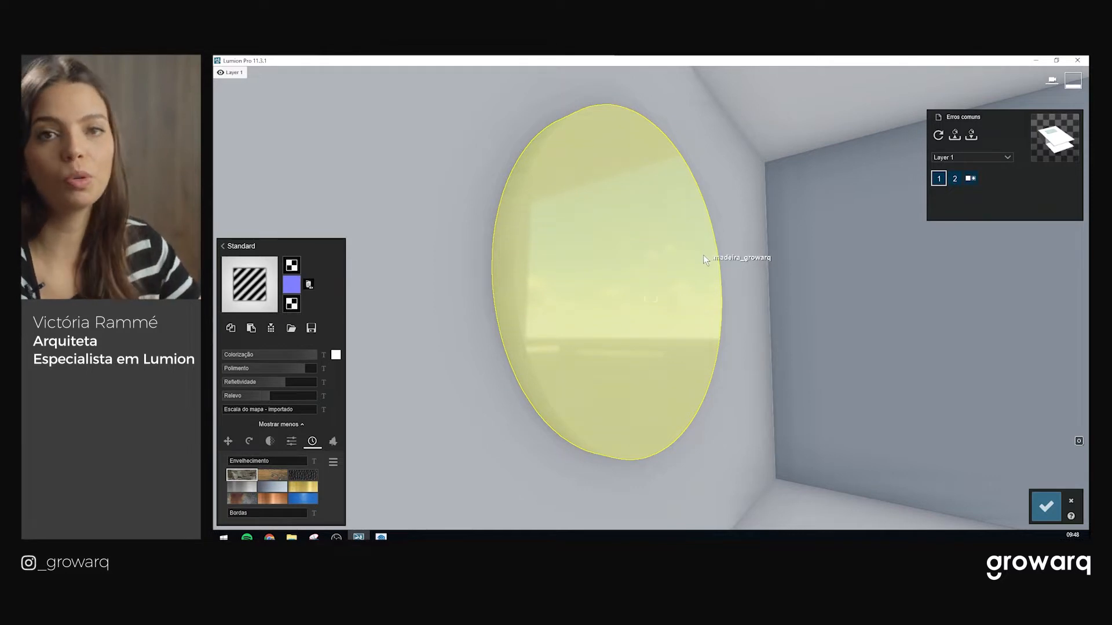
key(w)
right_drag(599, 251, 600, 363)
key(s)
key(s)
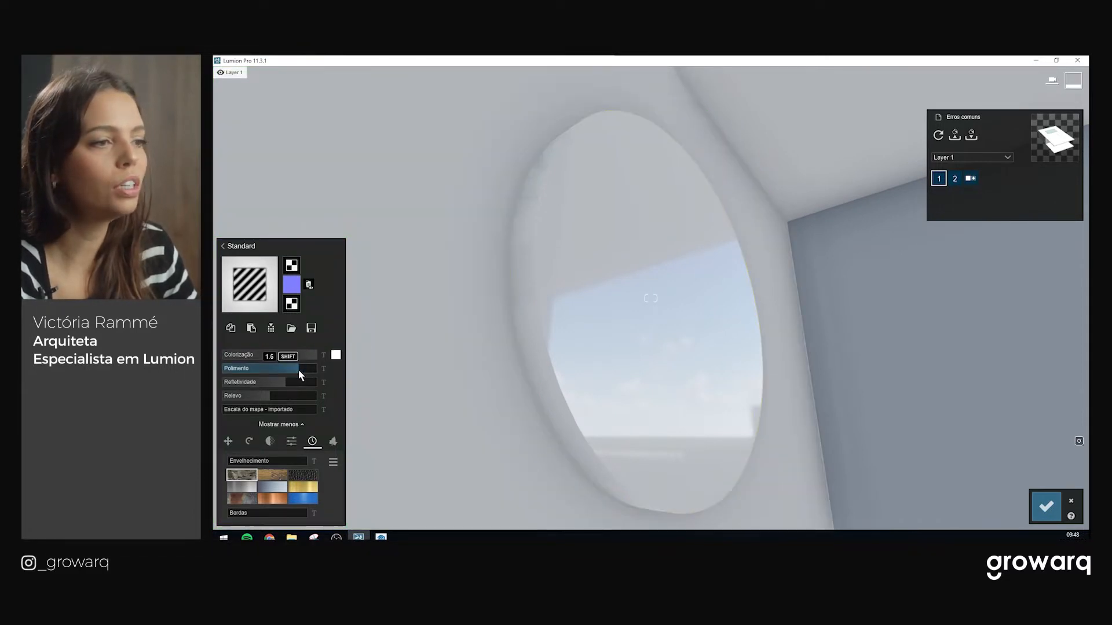
Ease the mirror's polish down to about 1.3, trying 0.8 along the way
drag(287, 371, 283, 371)
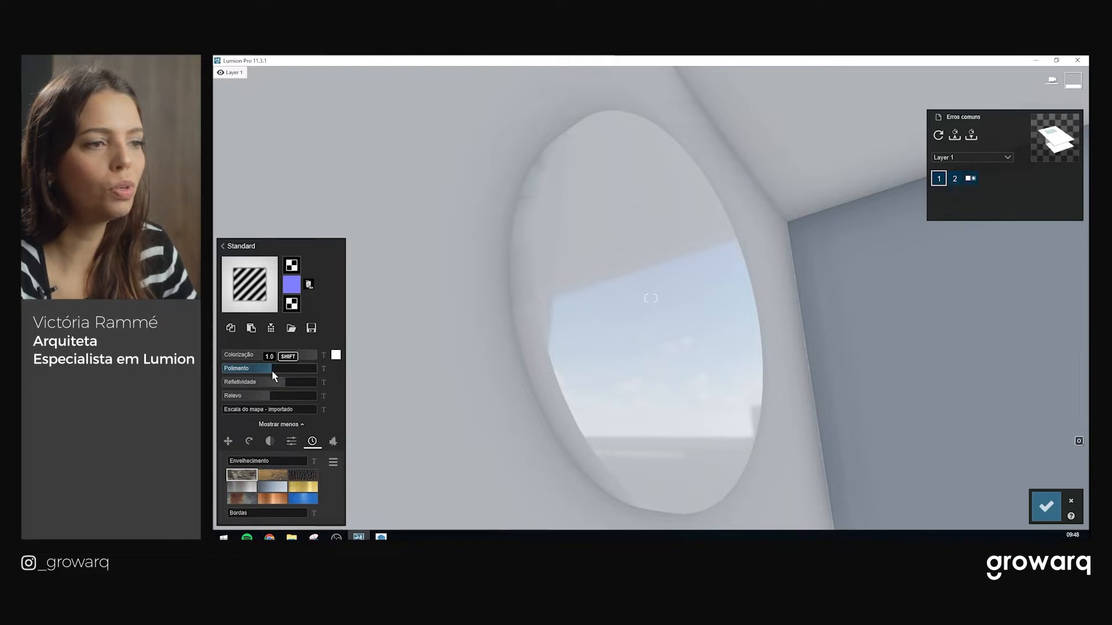
drag(264, 371, 259, 370)
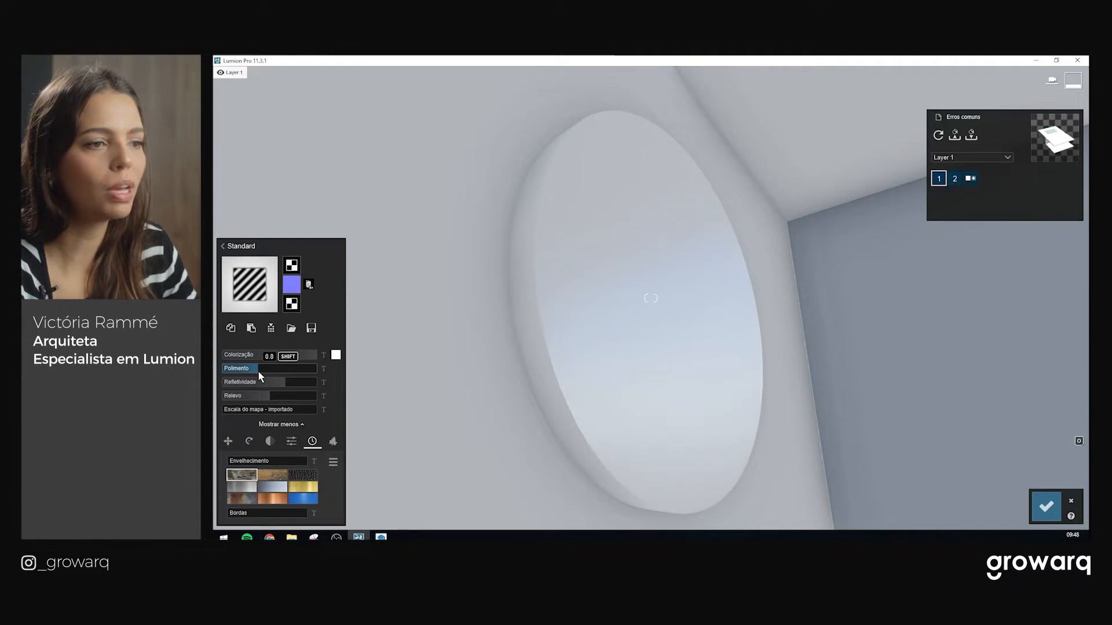
scroll(468, 341, up, 3)
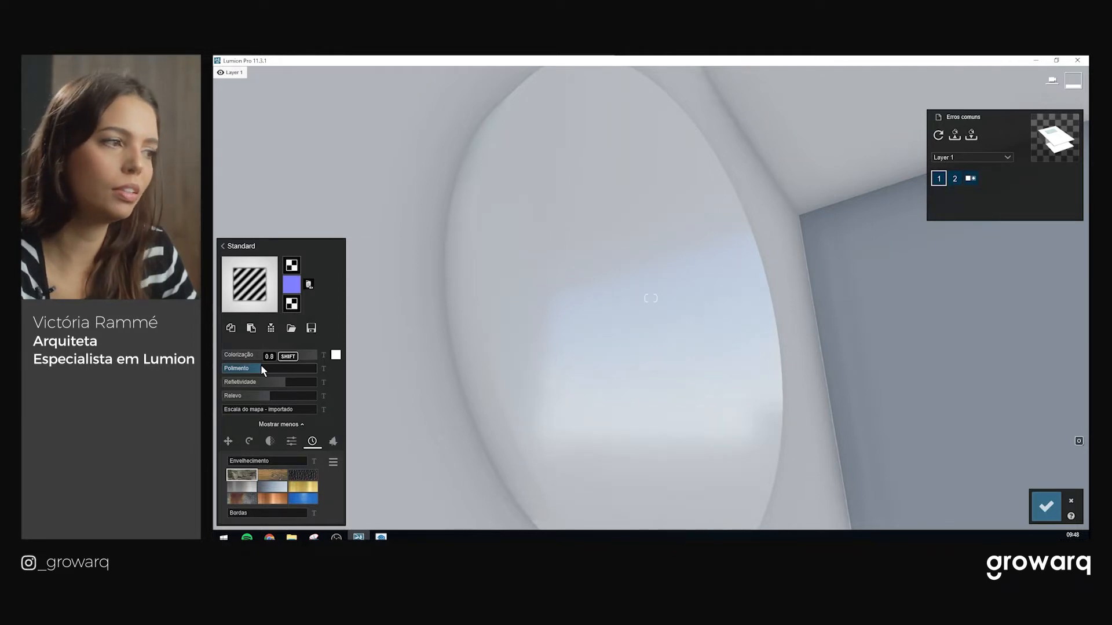
right_drag(648, 318, 652, 284)
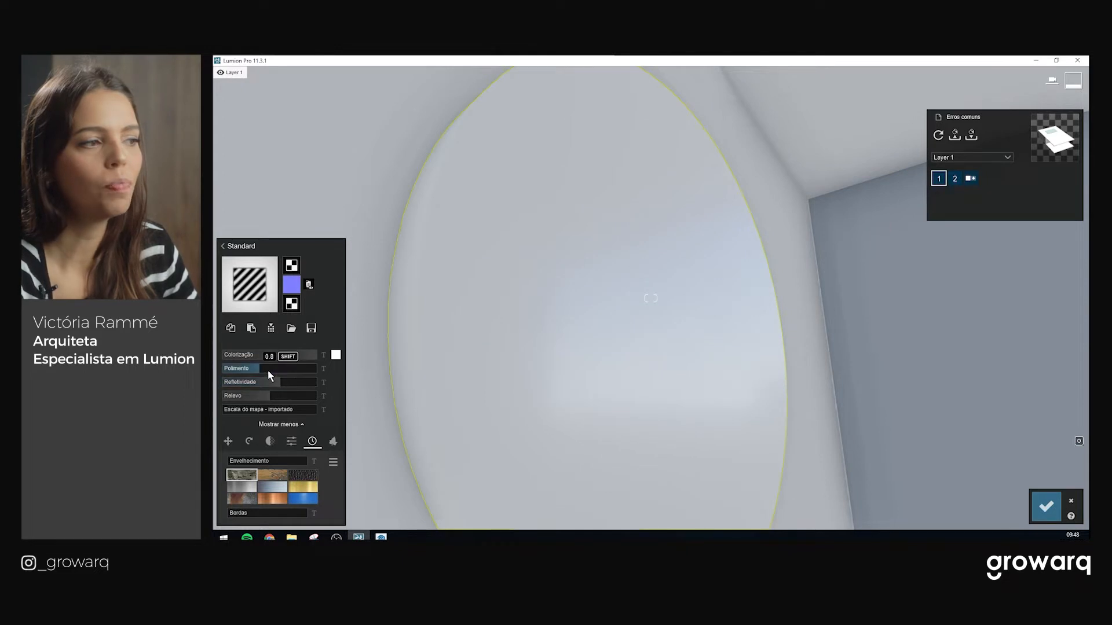
scroll(728, 292, down, 3)
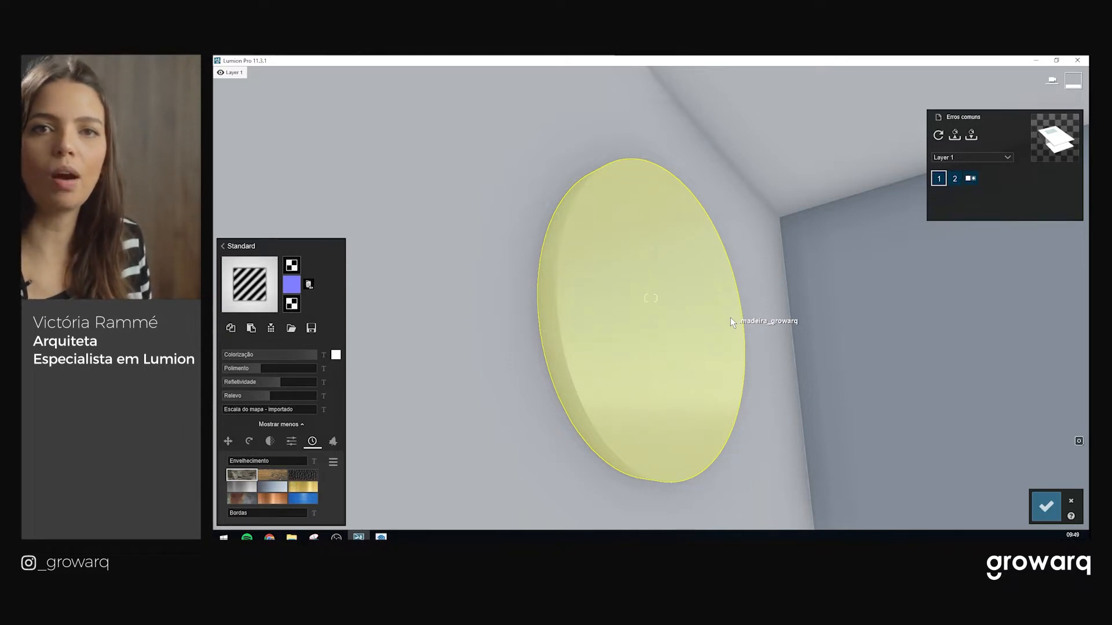
Tint the round mirror's material black (000000)
key(w)
right_drag(637, 309, 732, 380)
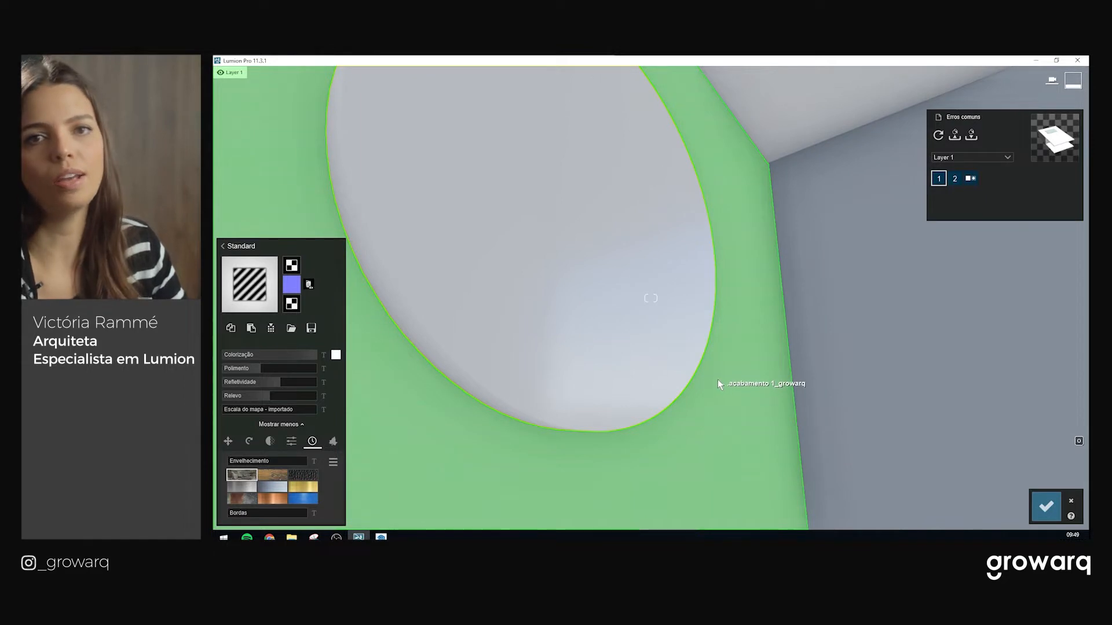
right_drag(707, 382, 474, 304)
key(w)
right_drag(651, 298, 697, 298)
click(335, 354)
click(386, 356)
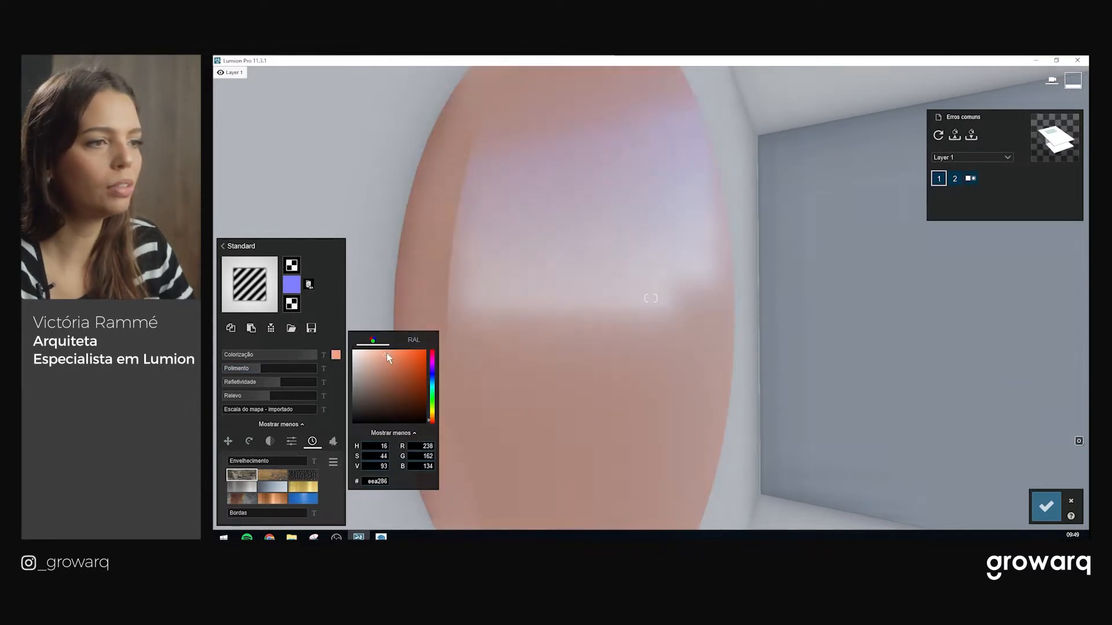
mouse_move(387, 350)
mouse_down()
mouse_move(416, 373)
mouse_move(418, 417)
mouse_move(349, 431)
mouse_up()
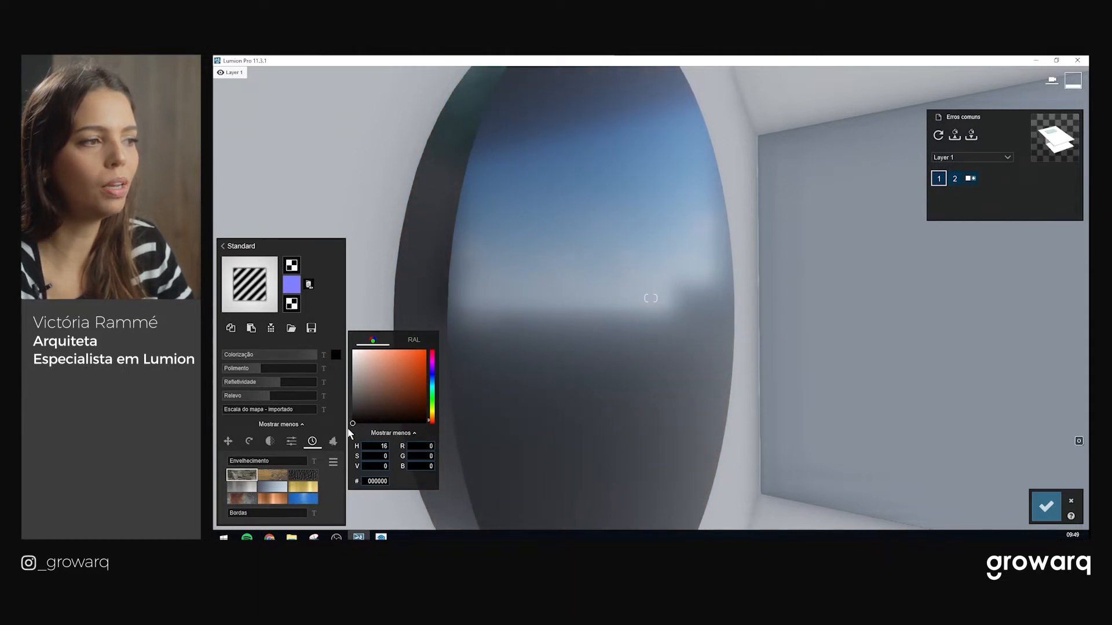
Raise the mirror's reflectivity to 1.2 and view it from the front
drag(280, 384, 304, 380)
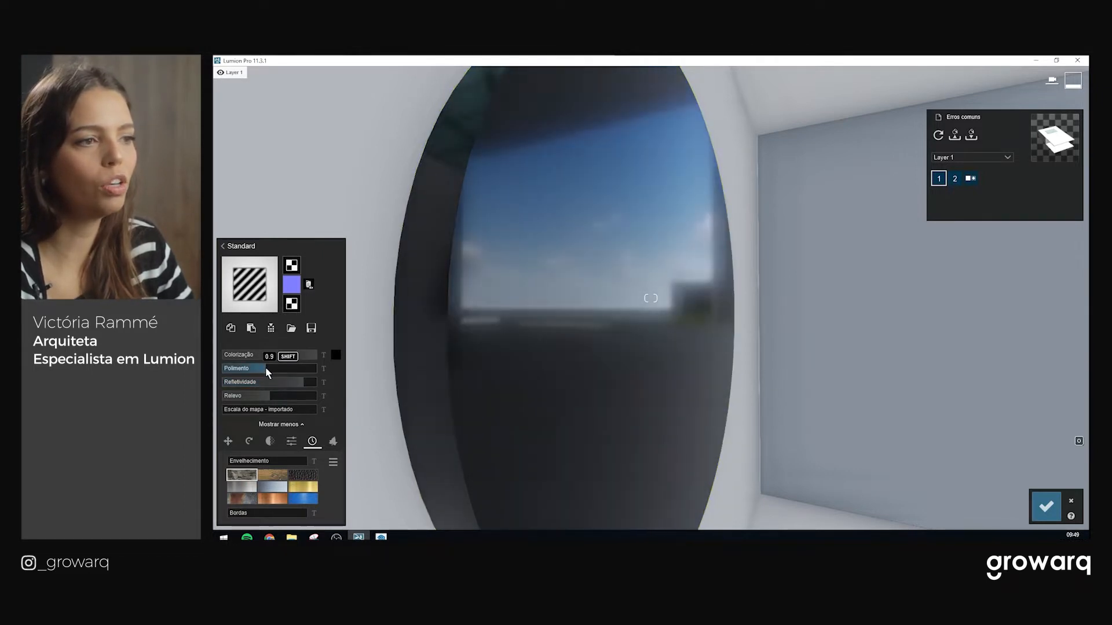
right_drag(675, 325, 641, 384)
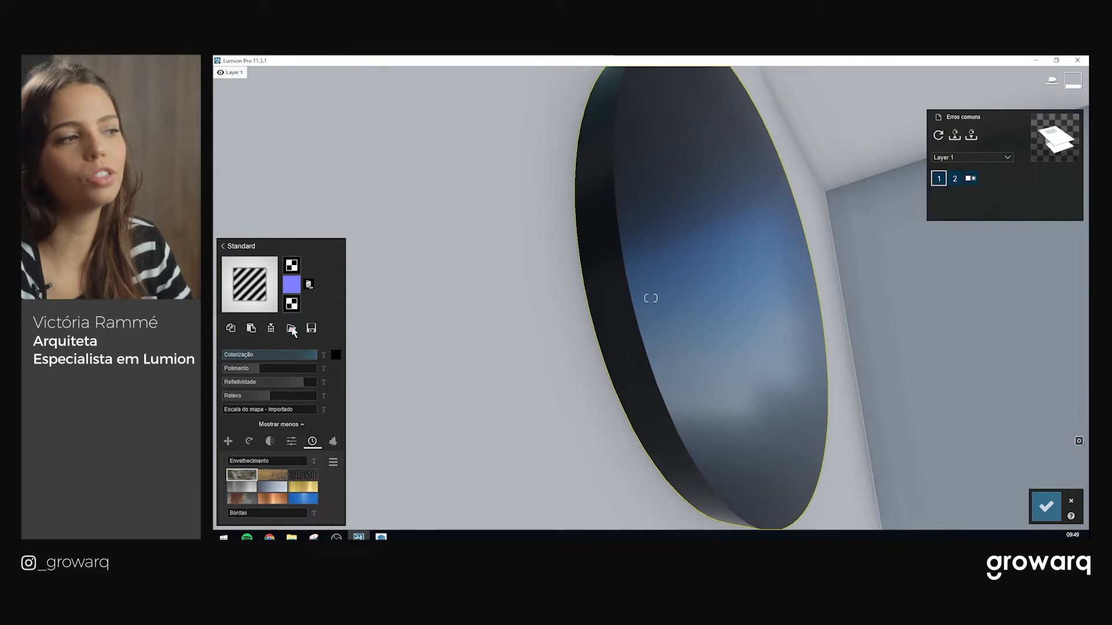
right_drag(441, 327, 442, 354)
right_drag(811, 353, 690, 379)
key(d)
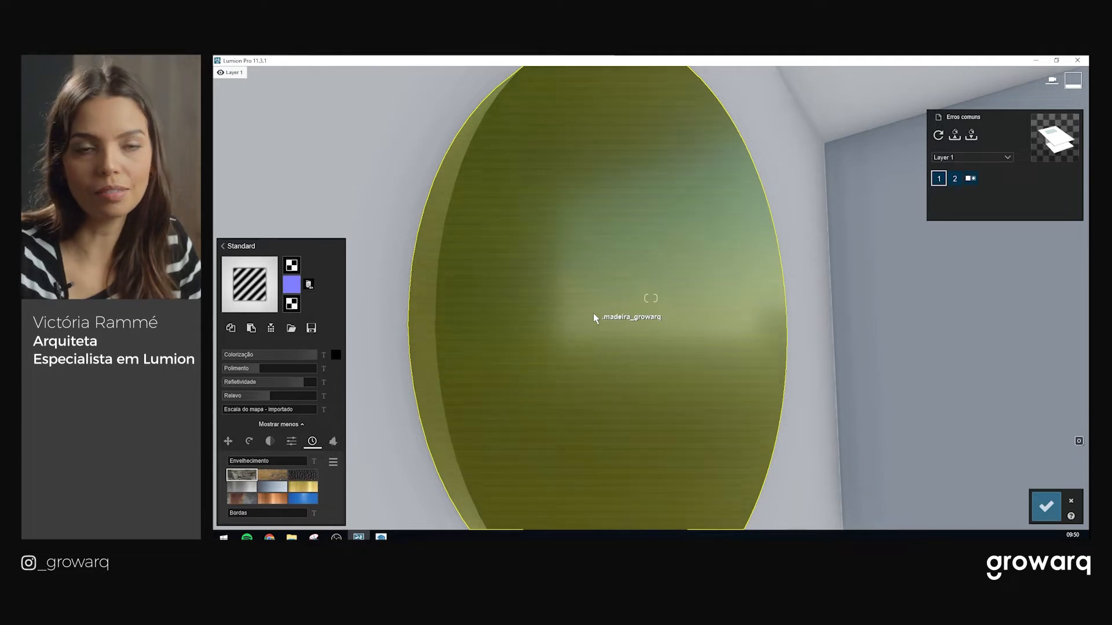
right_drag(797, 167, 1007, 244)
Confirm the mirror edits and give the vidro_growarq sliding doors the Vidro glass material
click(1045, 505)
right_drag(556, 377, 869, 345)
key(w)
key(w)
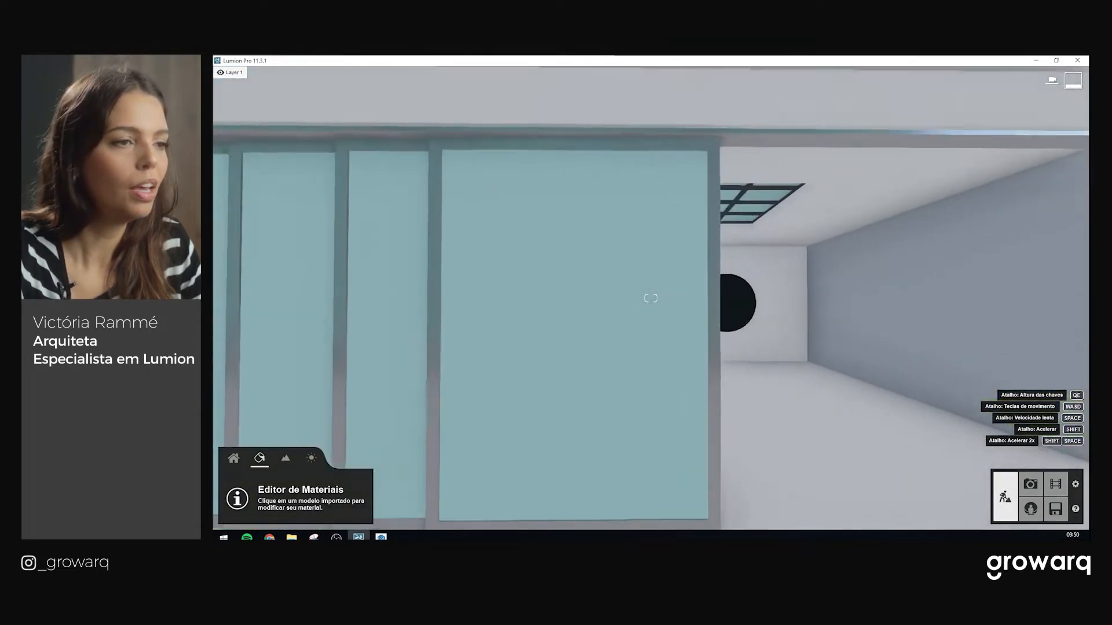
click(564, 332)
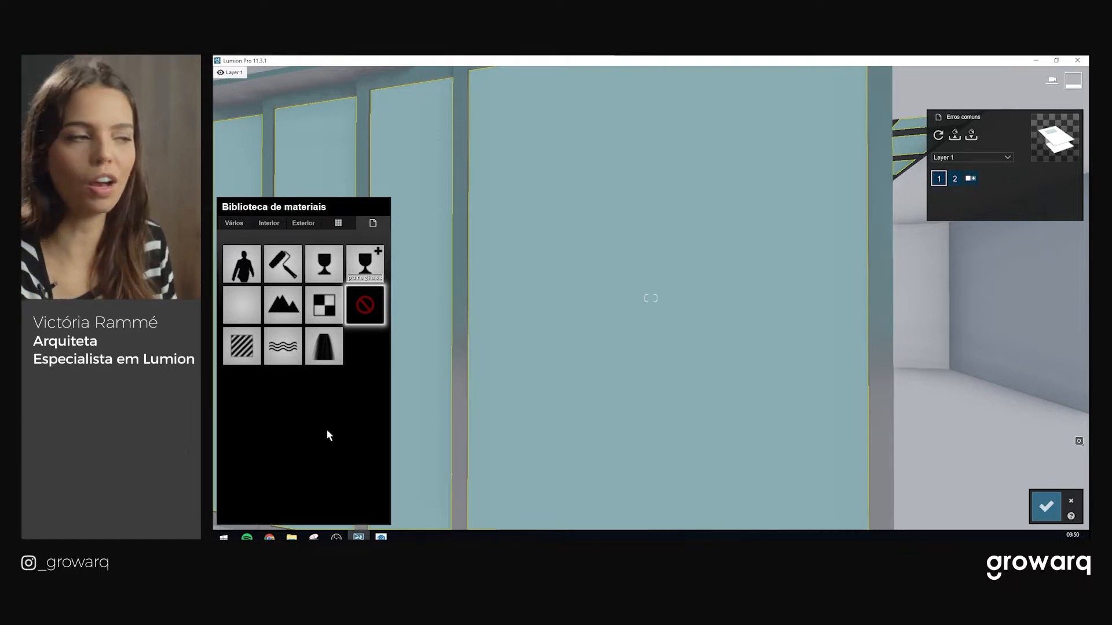
click(322, 266)
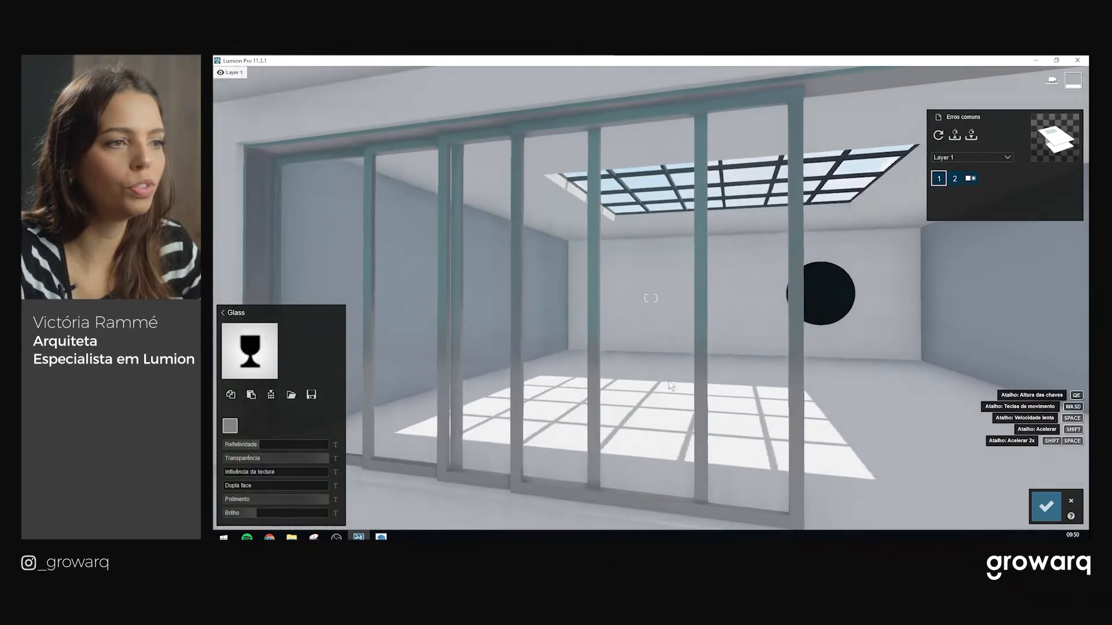
Place a reflection control sphere beside the glass door
key(d)
key(w)
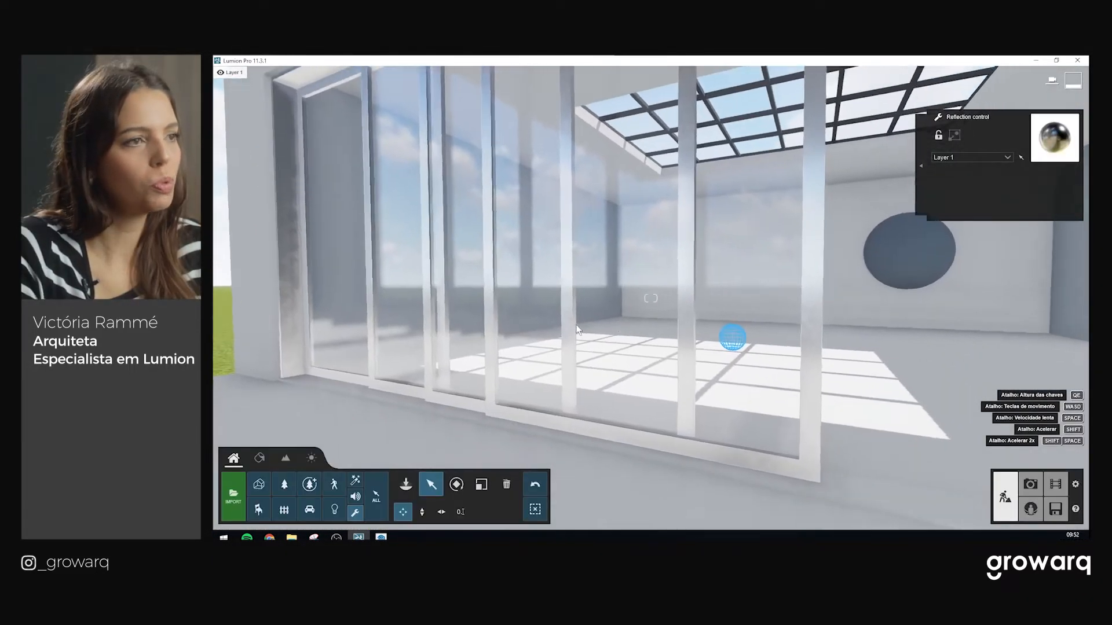
key(s)
right_drag(735, 405, 733, 394)
drag(733, 394, 543, 462)
right_drag(543, 461, 967, 472)
key(w)
key(a)
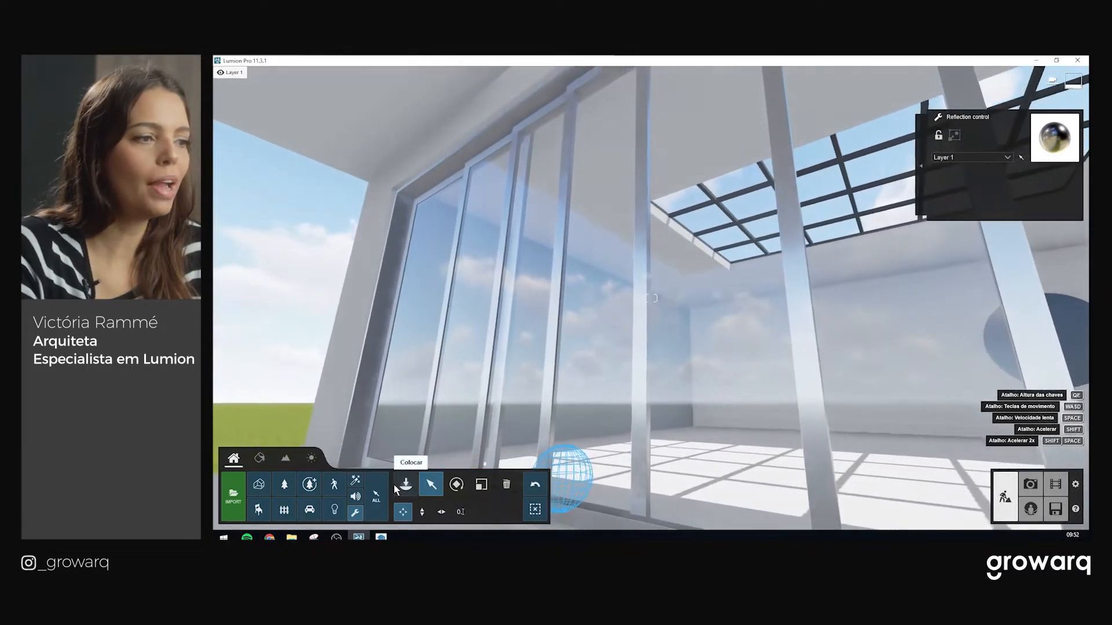
Open the Material Editor on the vidro_growarq door pane to show its Glass settings
click(259, 458)
click(680, 384)
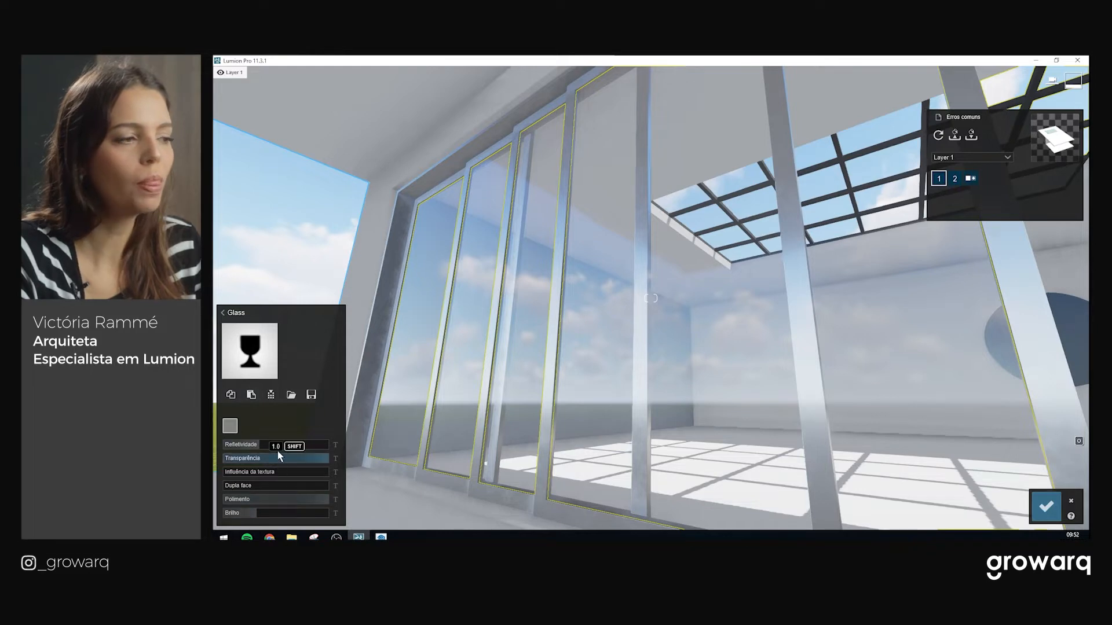
scroll(550, 403, up, 2)
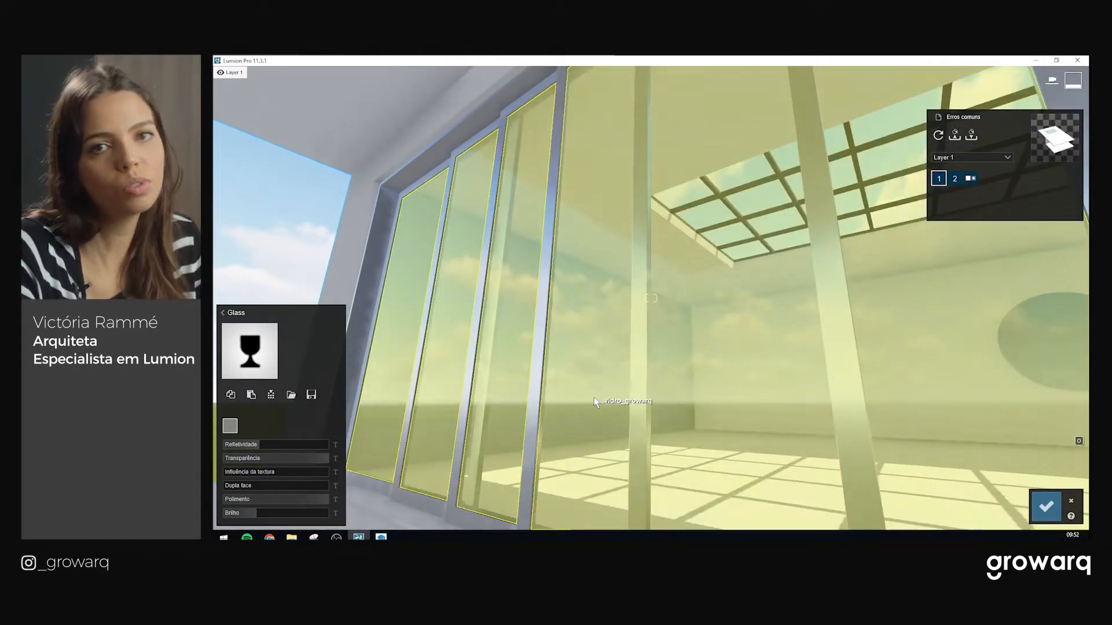
scroll(593, 397, up, 2)
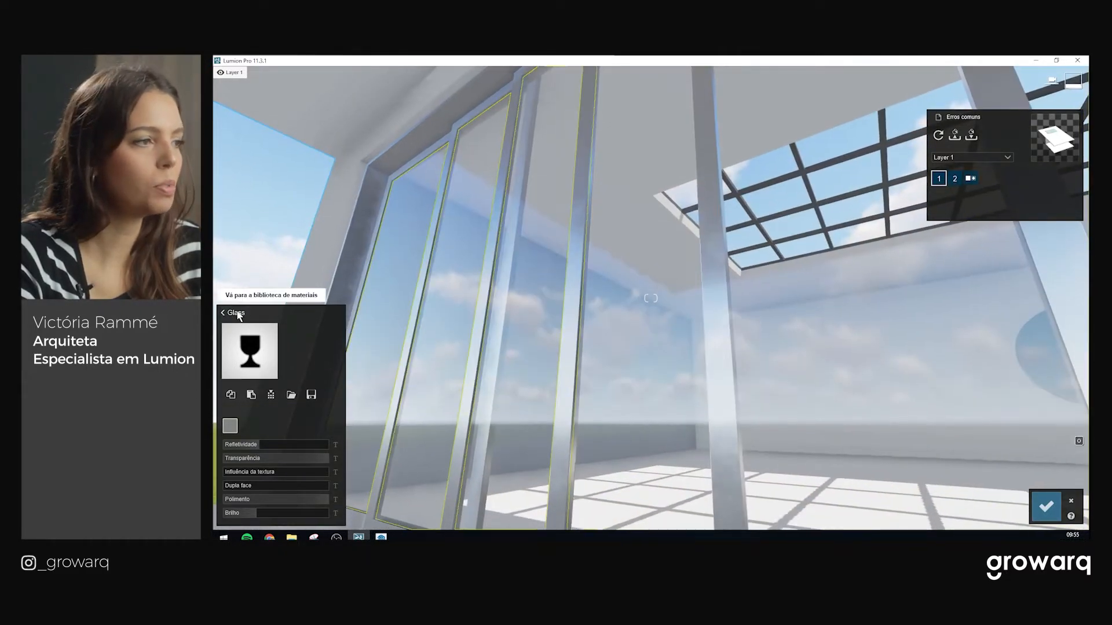
Replace the door glass with PureGlass and raise its reflectivity to about 0.1
click(249, 347)
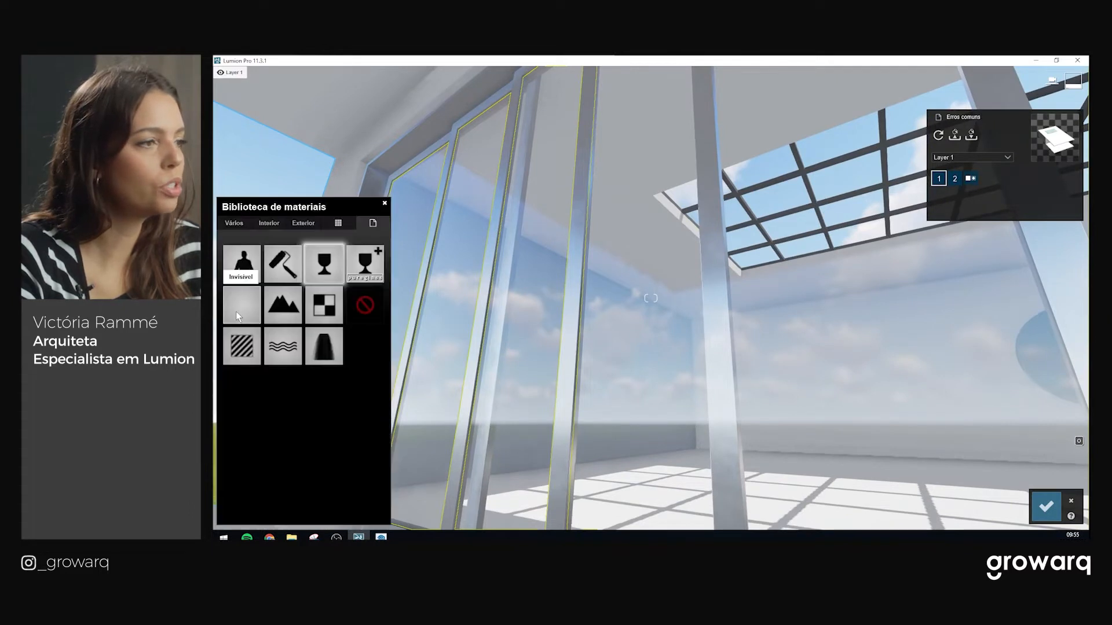
click(358, 275)
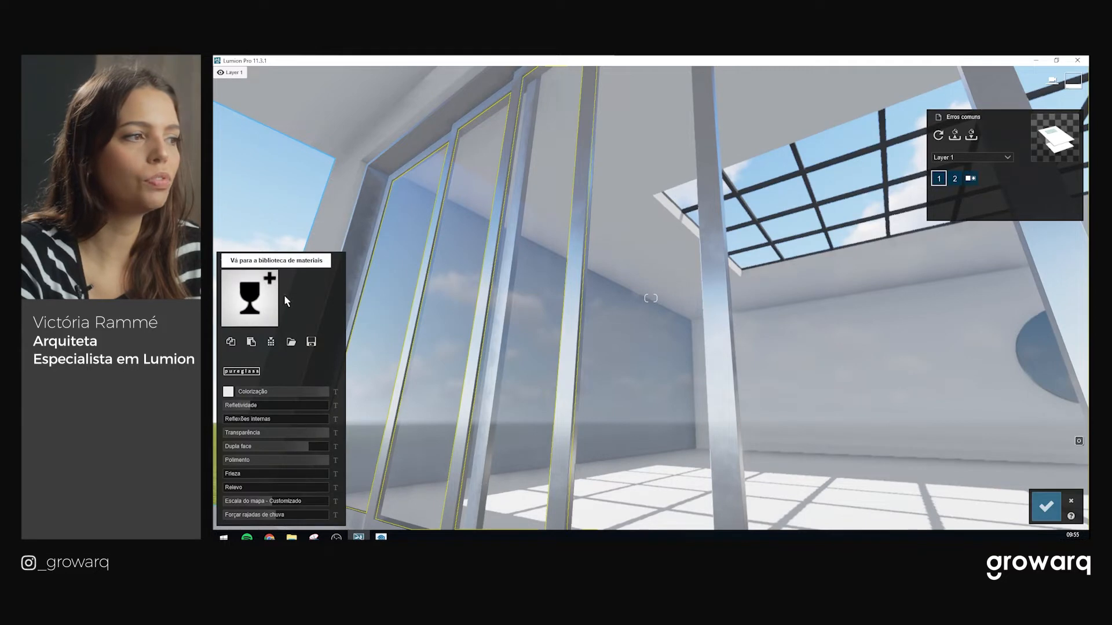
right_drag(417, 284, 383, 349)
key(w)
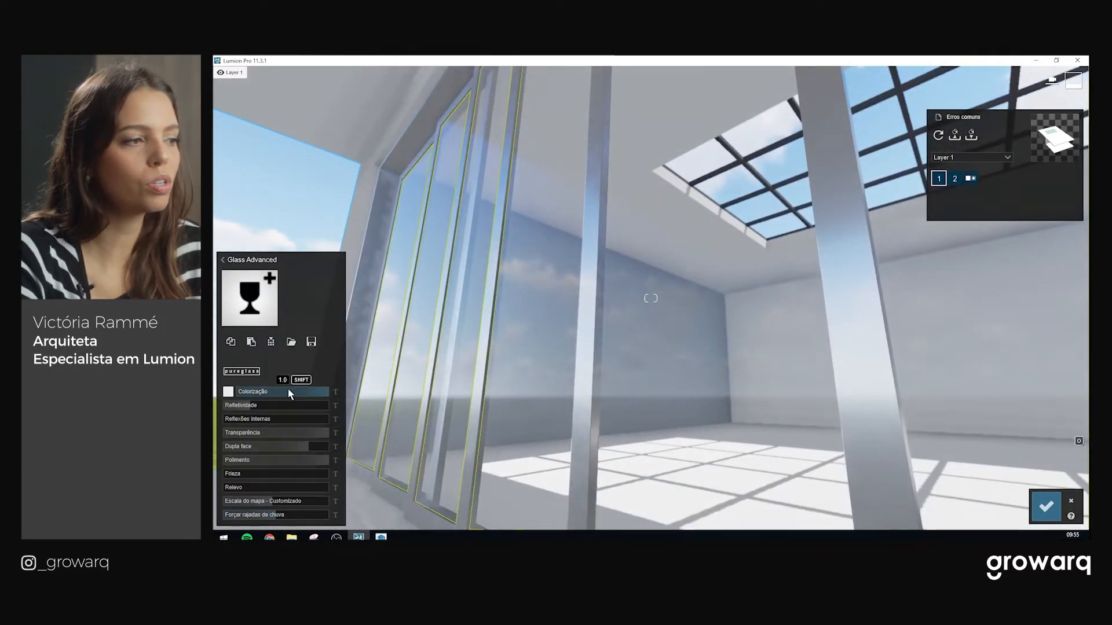
drag(248, 409, 277, 408)
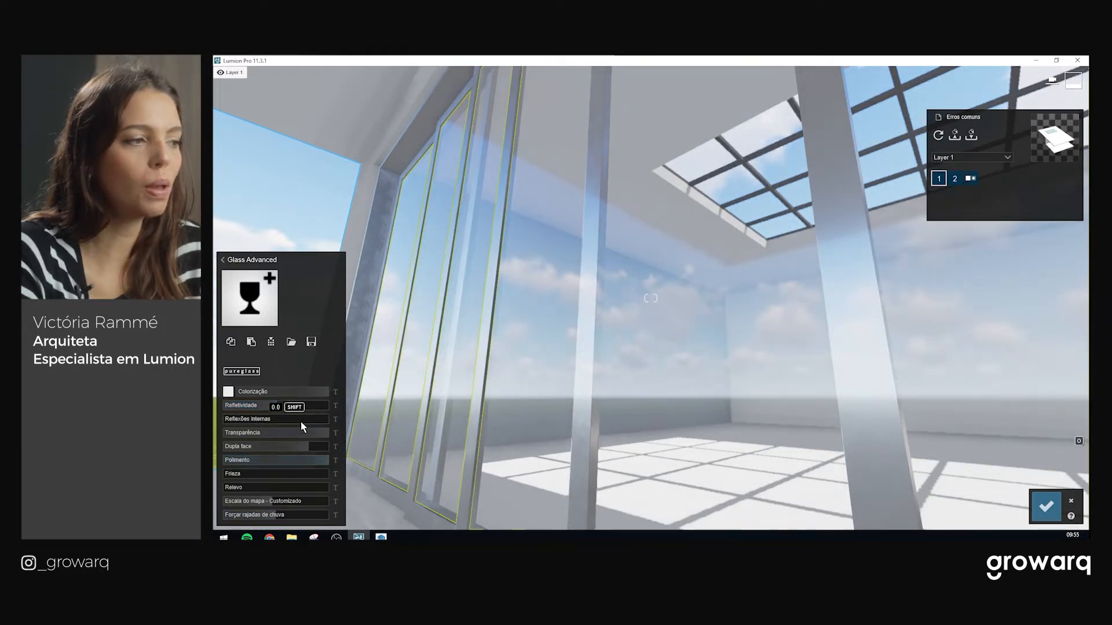
right_drag(584, 374, 541, 404)
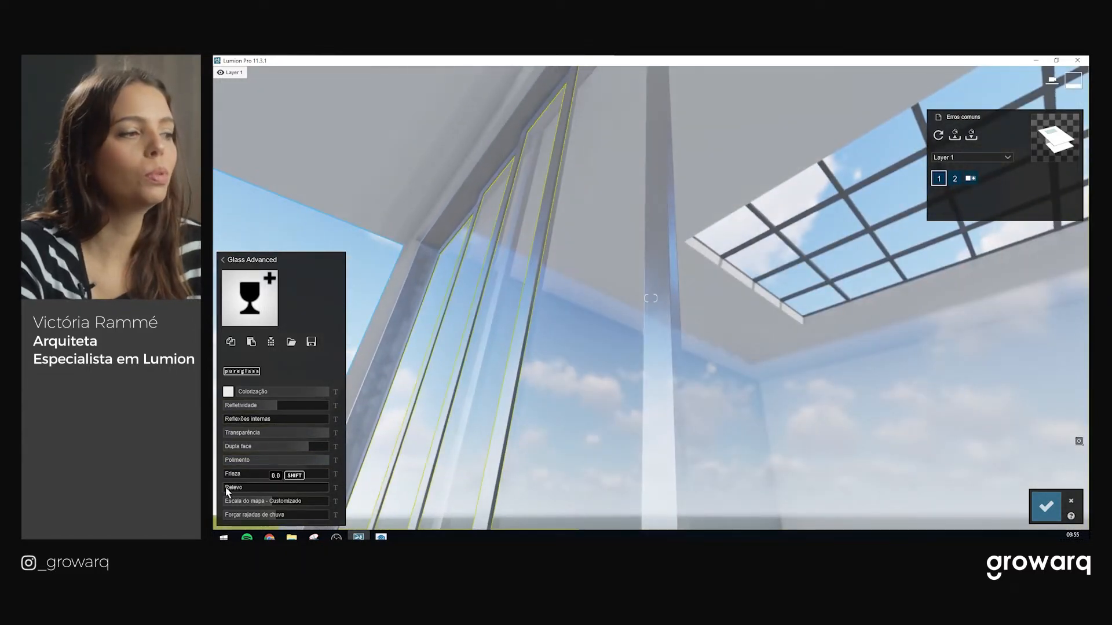
Try raising the glass relief, then set it back to 0.0 and check the doors
drag(226, 492, 251, 495)
right_drag(614, 359, 654, 400)
right_drag(651, 298, 720, 304)
key(s)
drag(249, 489, 242, 490)
right_drag(651, 298, 640, 328)
key(d)
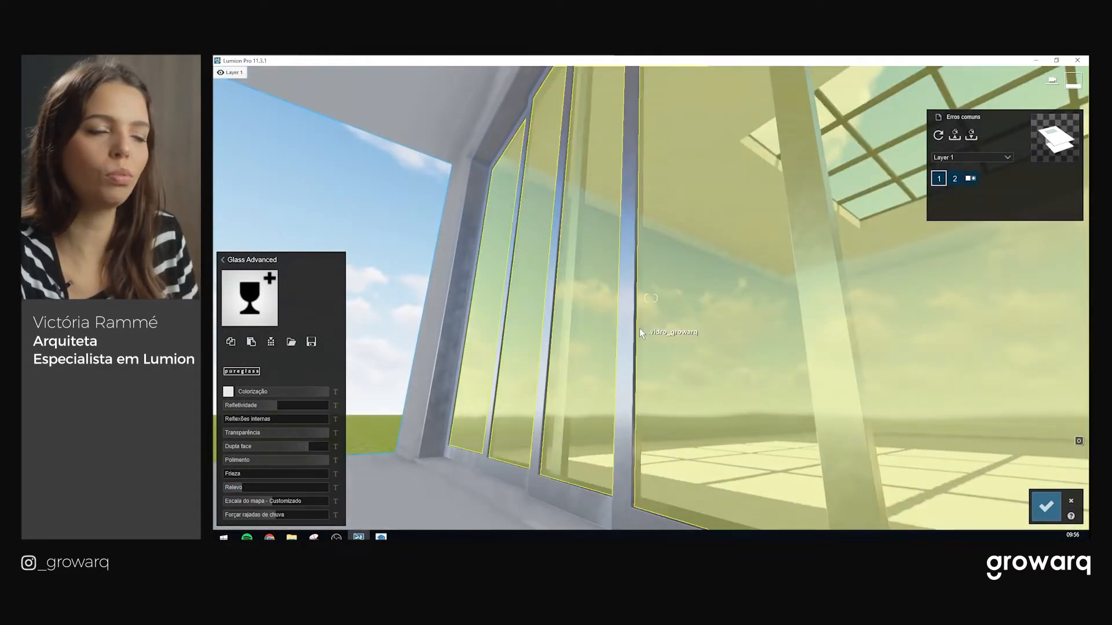
drag(243, 488, 229, 490)
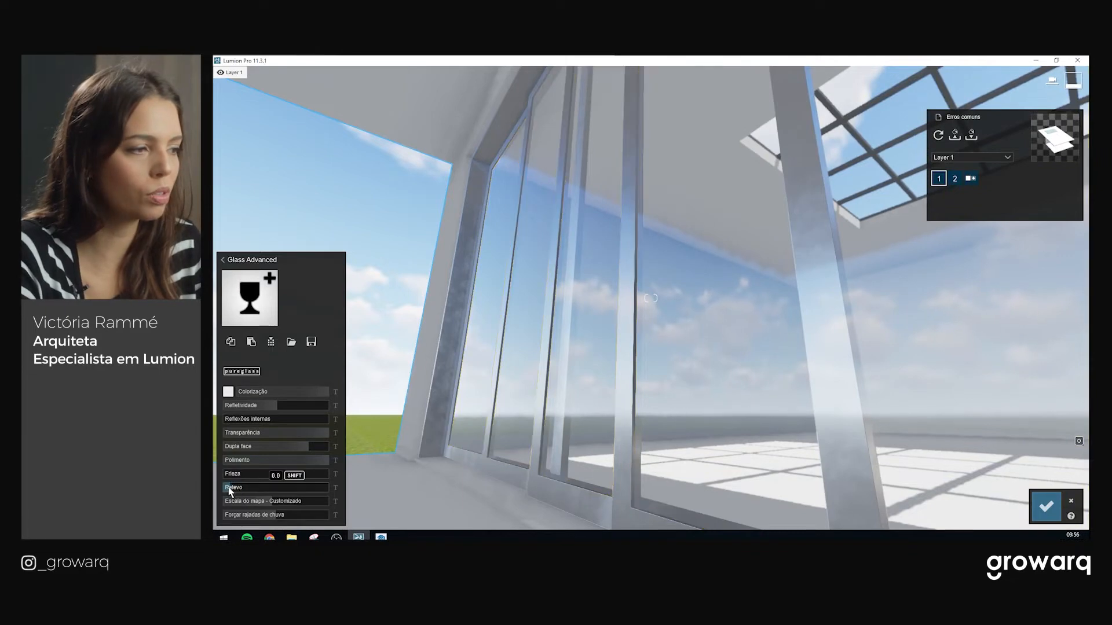
right_drag(628, 459, 439, 355)
key(w)
key(s)
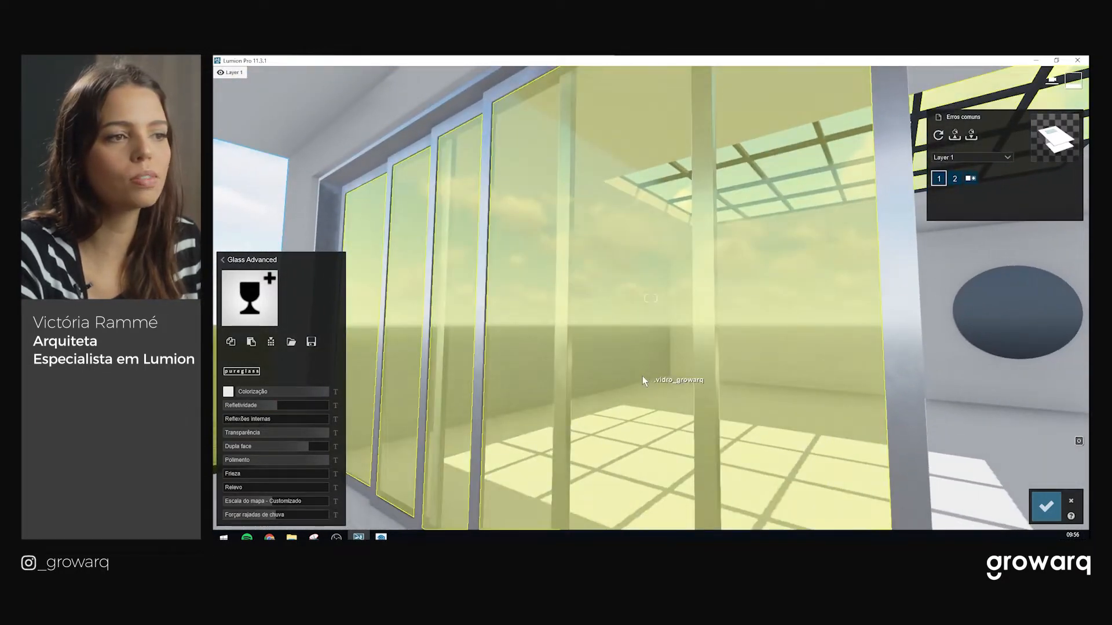
right_drag(597, 349, 631, 308)
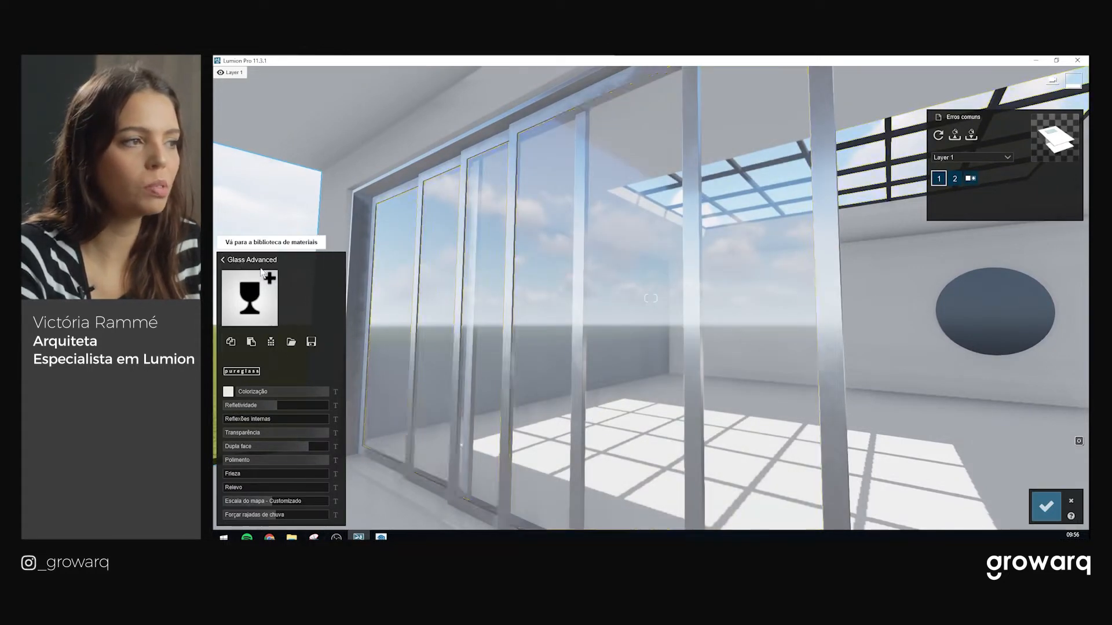
Revert the glass doors to the imported material, then reapply PureGlass
click(239, 262)
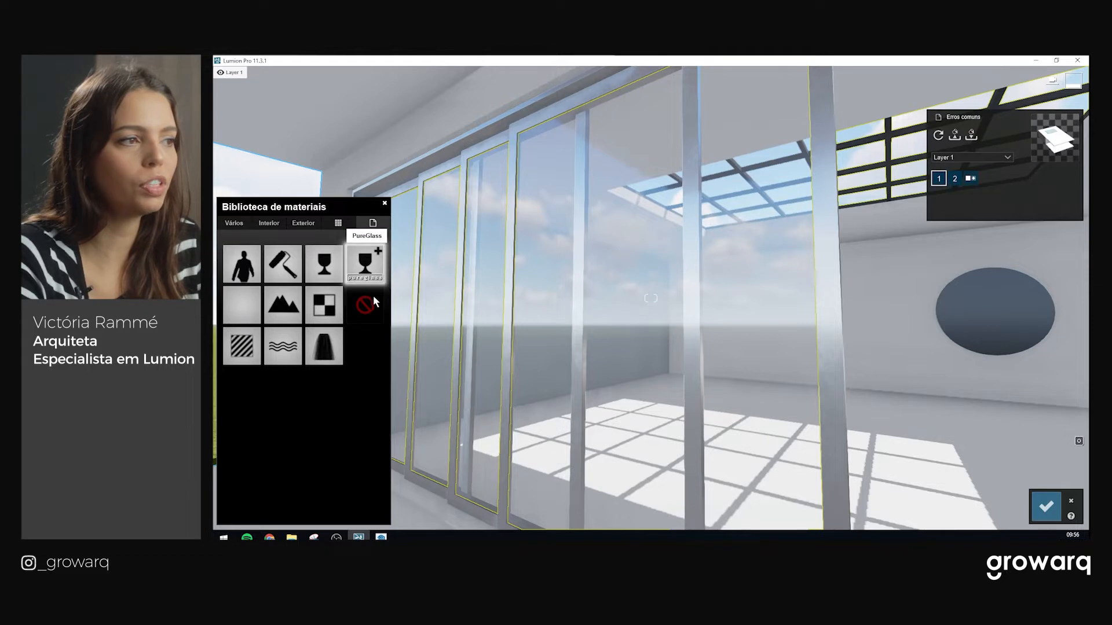
scroll(690, 379, up, 1)
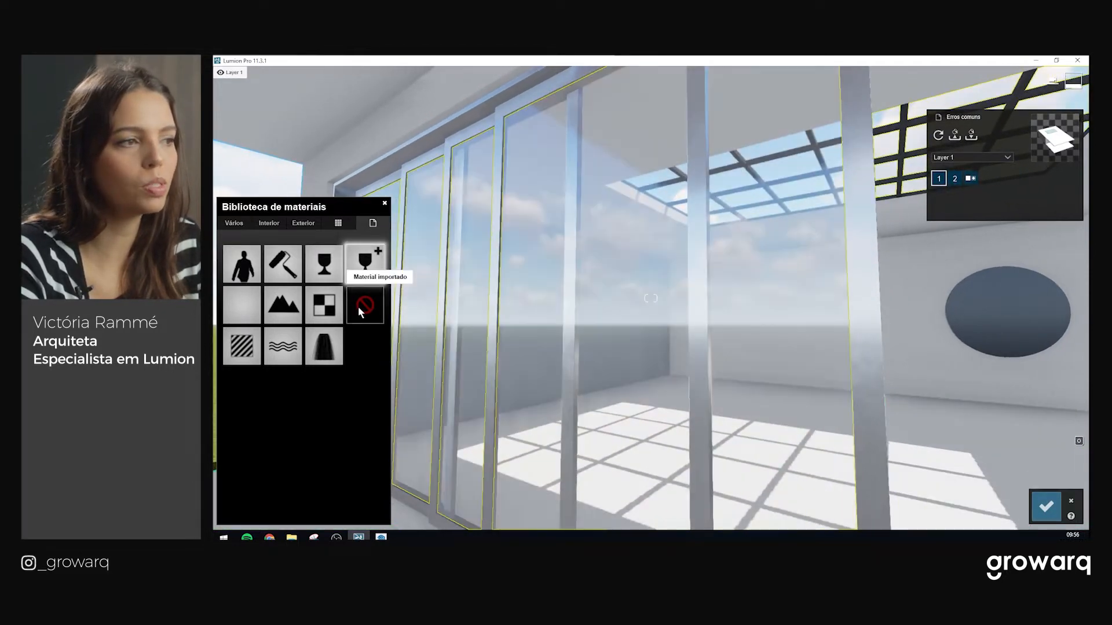
click(365, 305)
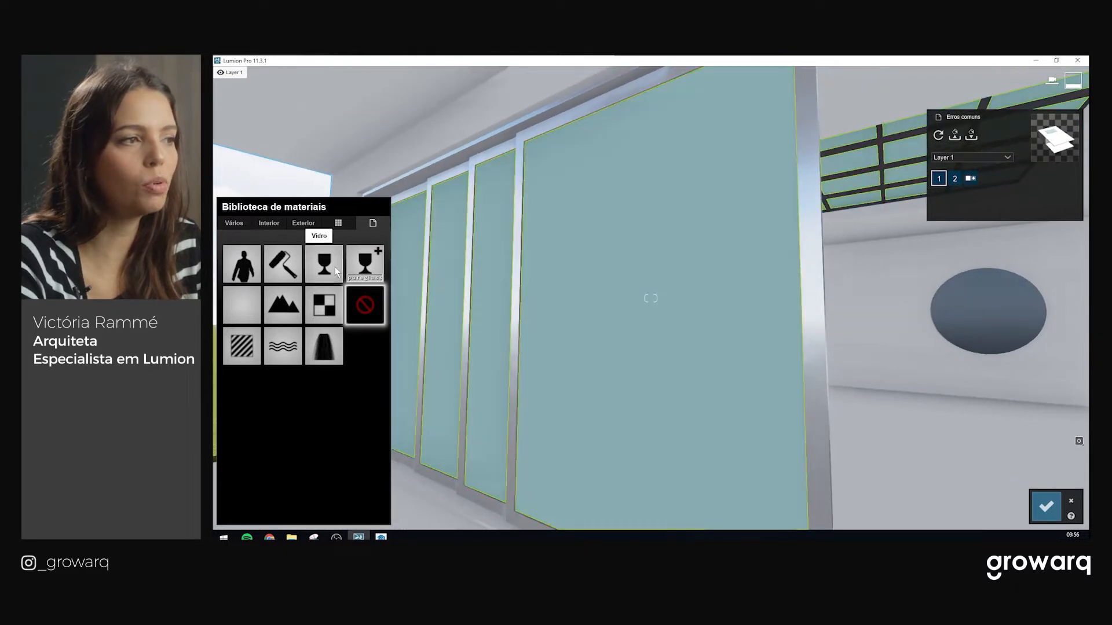
click(358, 267)
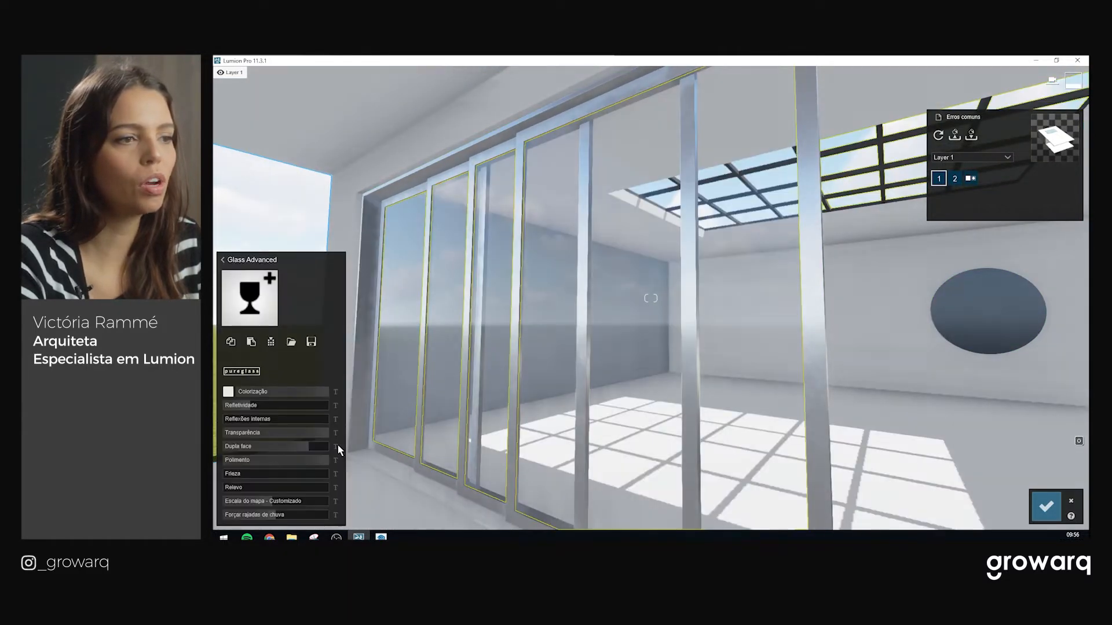
key(w)
key(s)
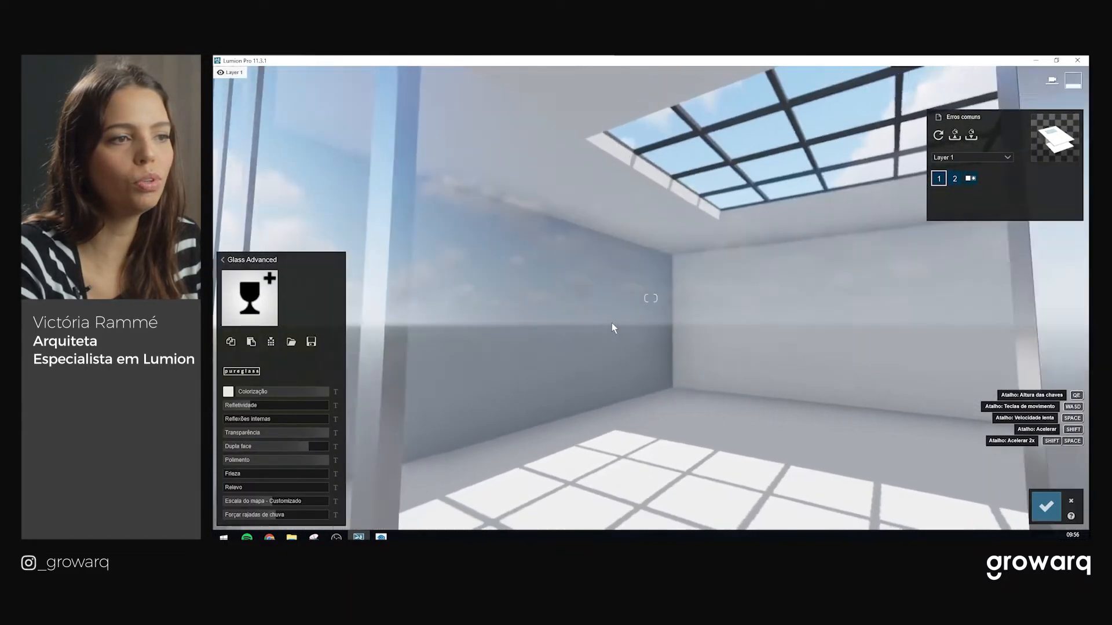
key(s)
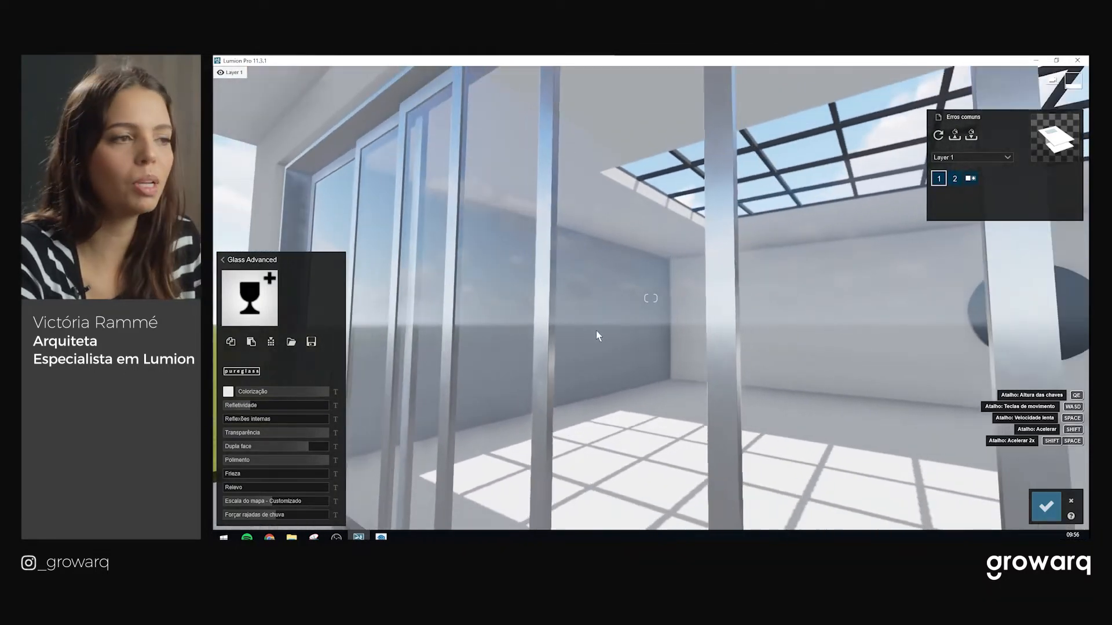
List the Interior category's glass materials in the library
click(260, 262)
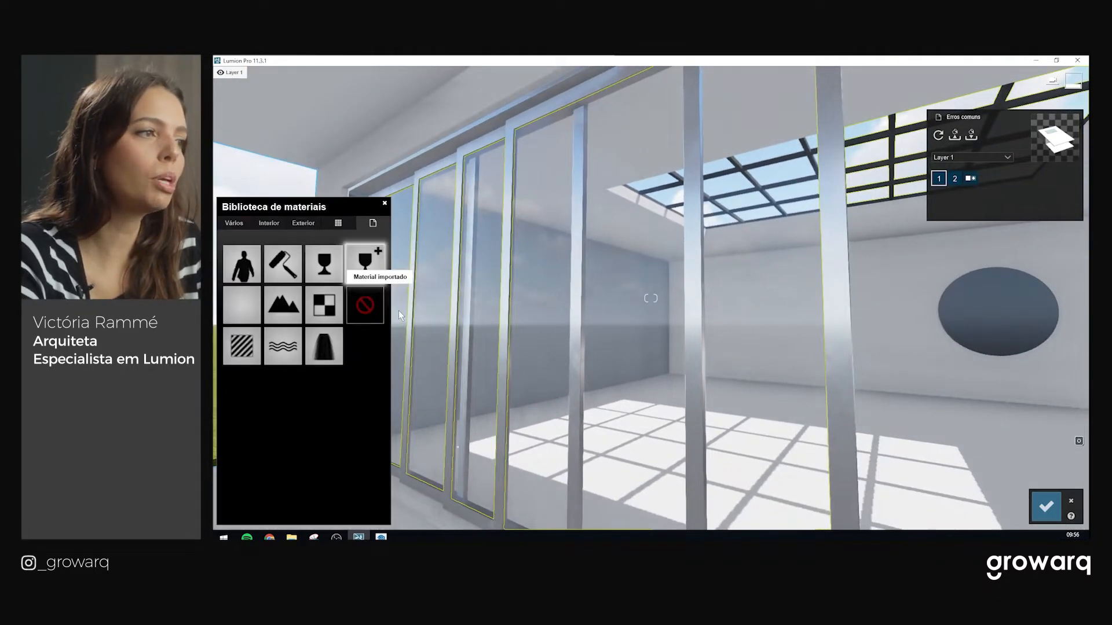
click(269, 224)
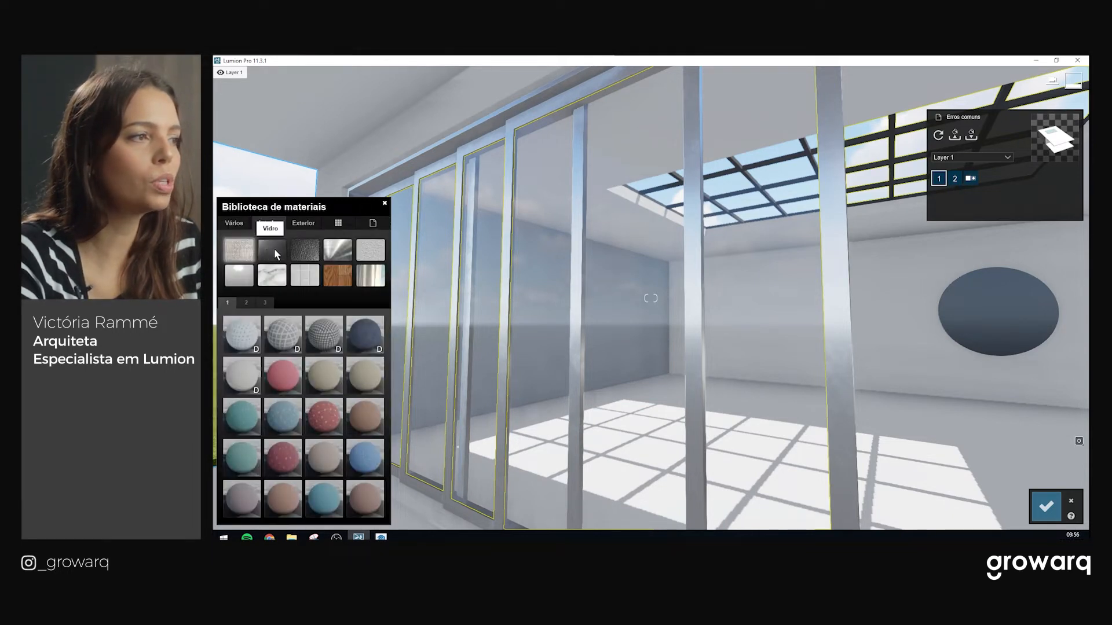
click(279, 250)
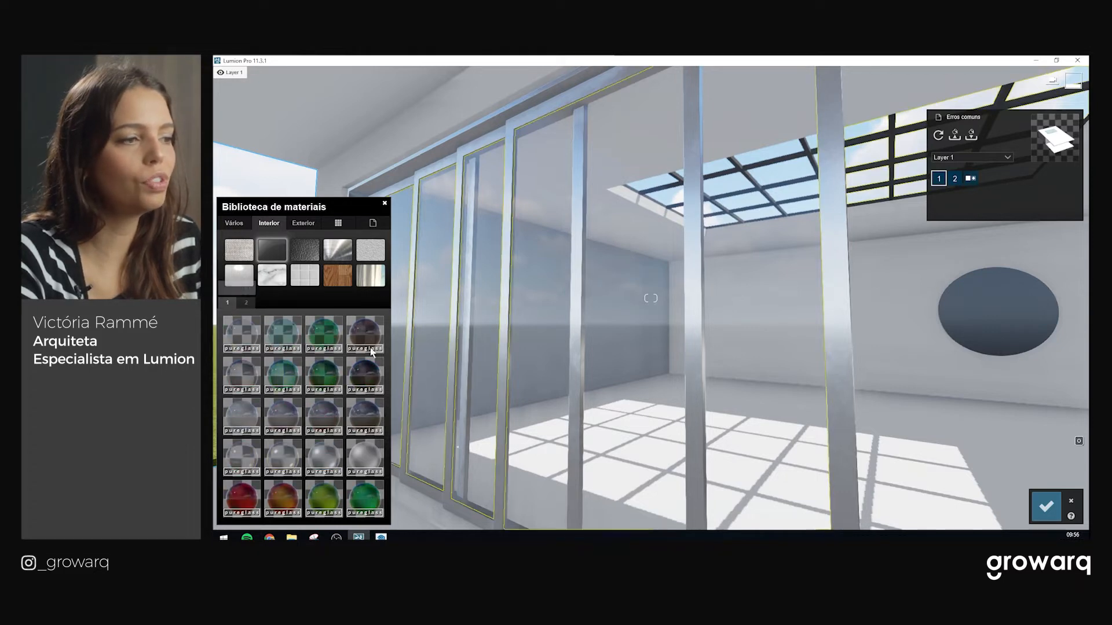
Preview Interior Glass 003 and the teal, green and bronze tinted glasses on the panes
click(241, 334)
right_drag(587, 334, 510, 445)
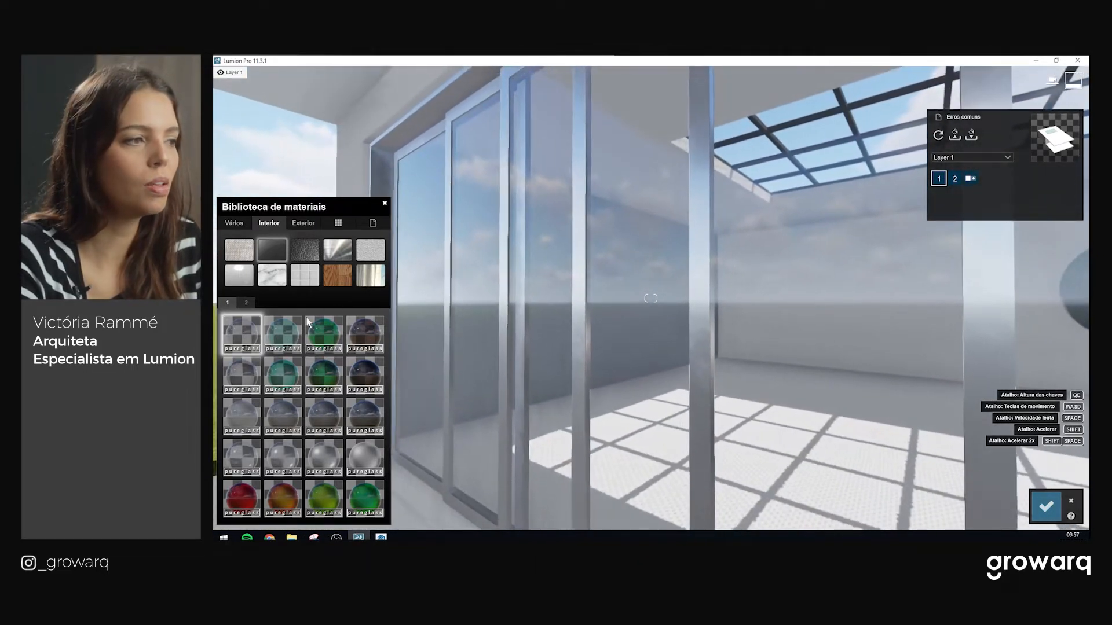
click(282, 332)
right_drag(794, 243, 811, 199)
right_drag(735, 307, 673, 333)
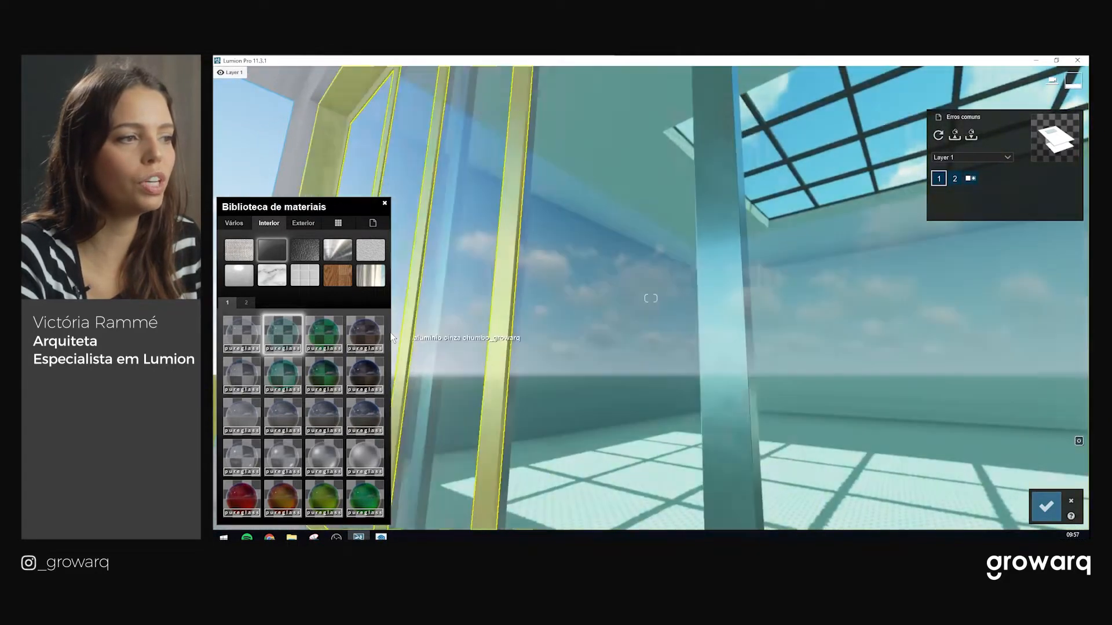
click(324, 332)
click(365, 333)
right_drag(579, 301, 498, 316)
Try Milky Glass 001 and the frosted Rough Glass 002 and 003 on the panes
click(255, 422)
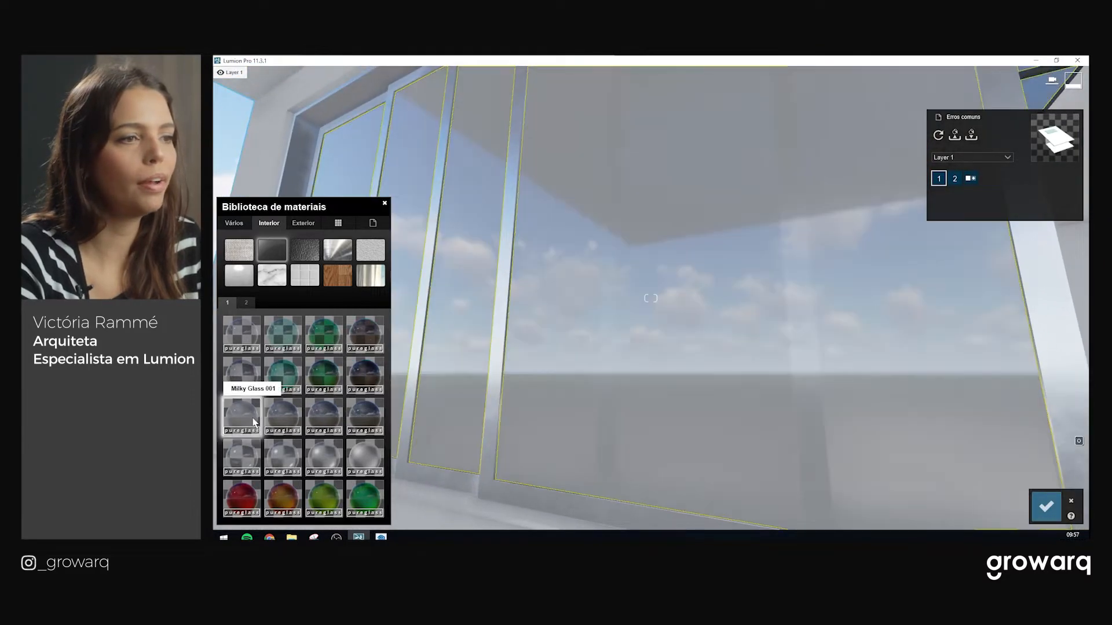
scroll(626, 332, up, 3)
scroll(591, 289, down, 2)
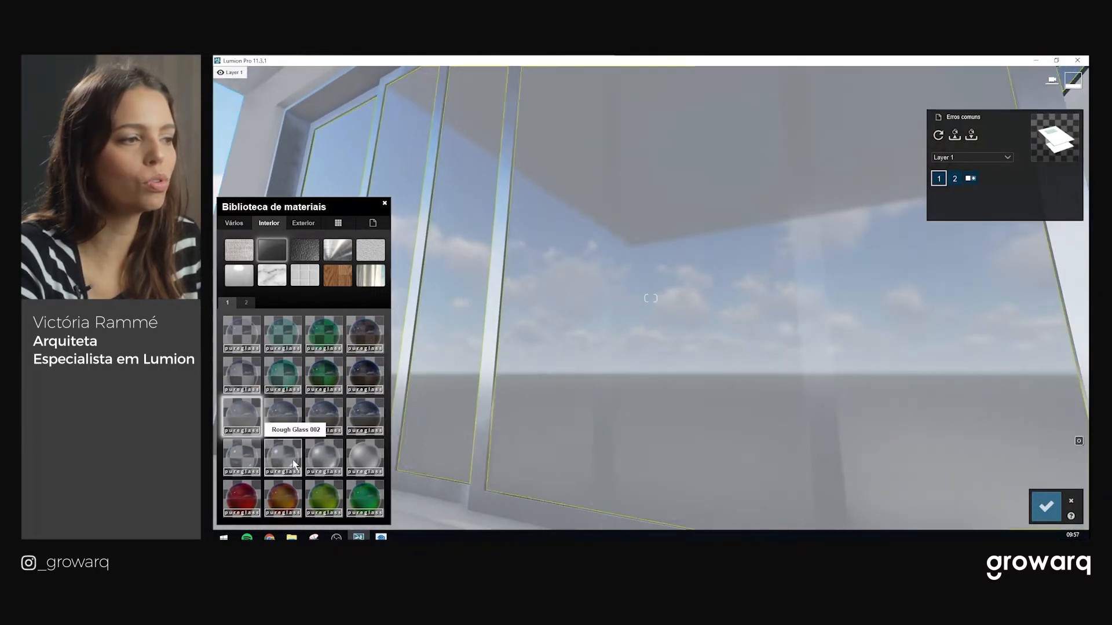
click(295, 464)
click(333, 462)
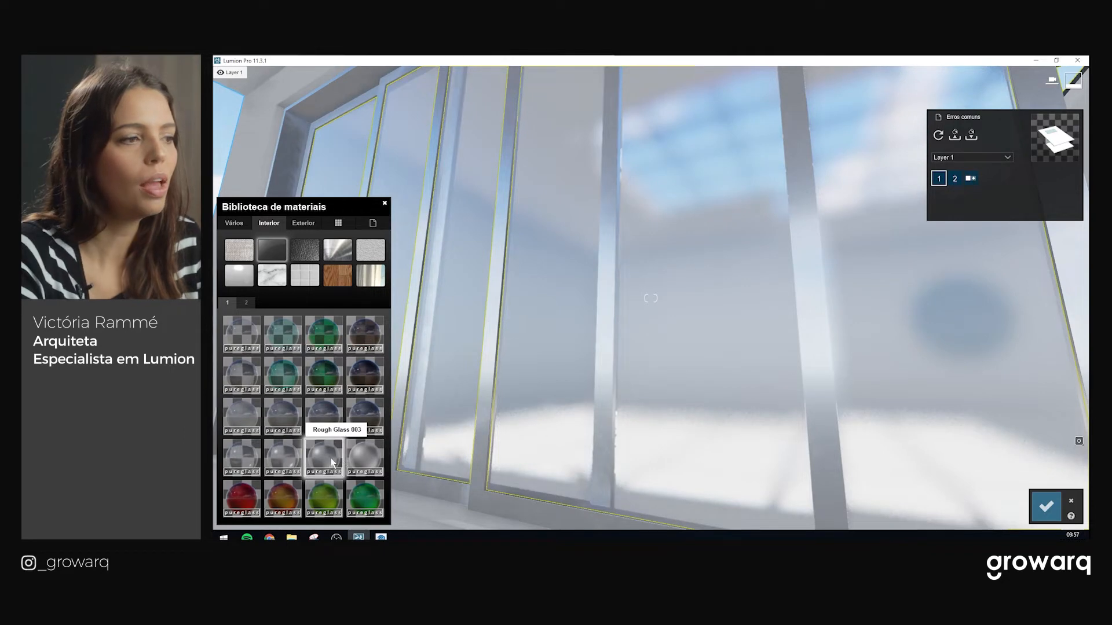
click(241, 457)
right_drag(781, 275, 613, 301)
Apply Interior Volume Glass 001 and open its settings, after trying yellow glass and Interior Glass 001
click(246, 302)
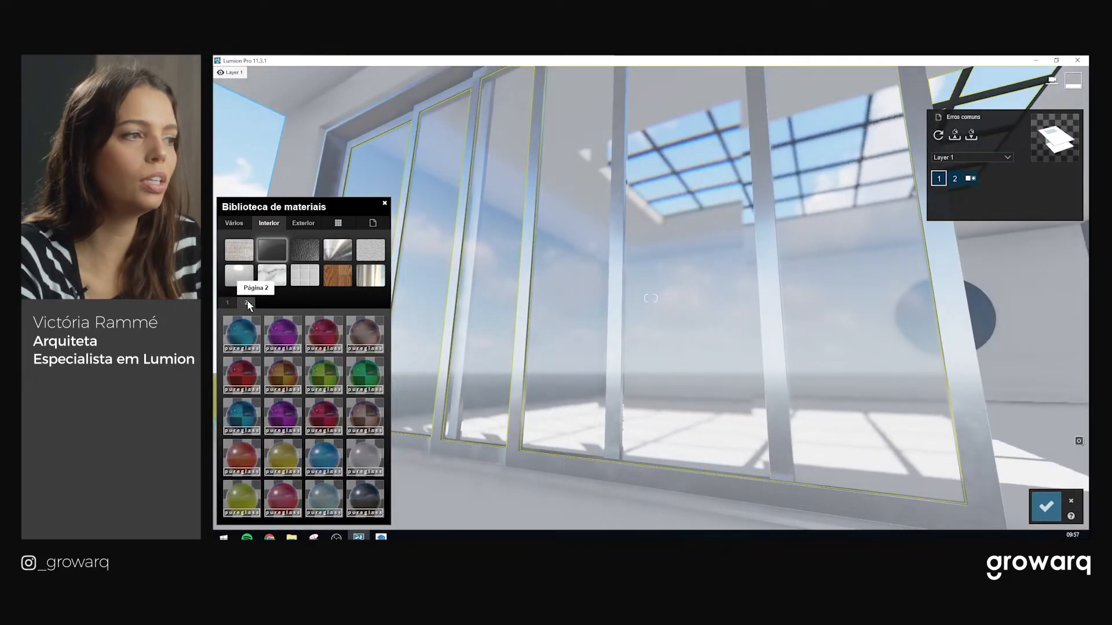
click(282, 457)
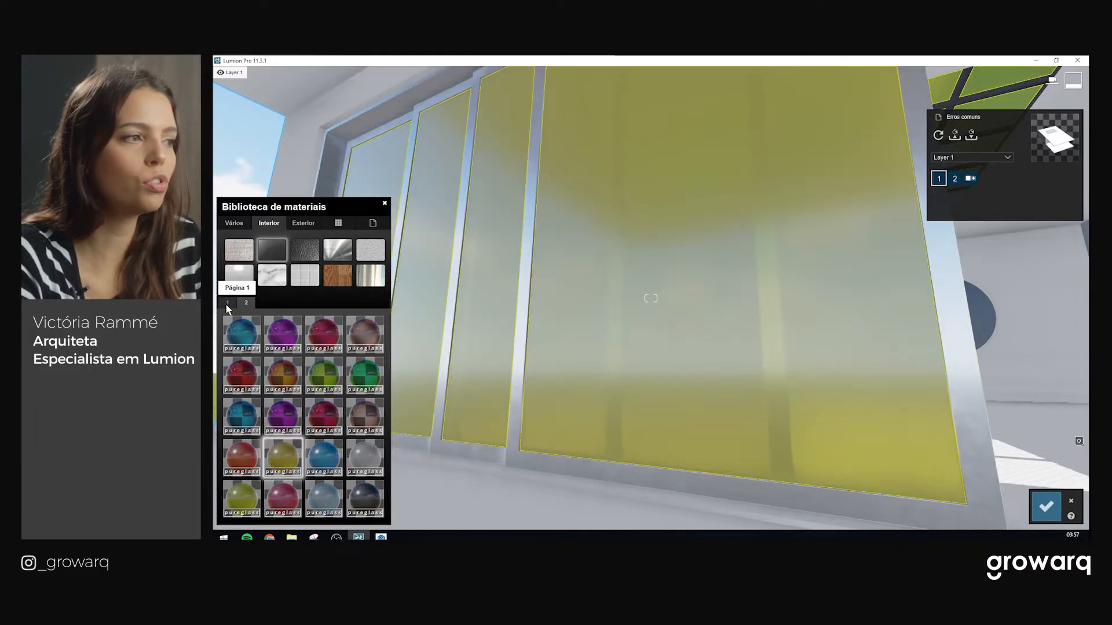
click(227, 303)
click(247, 338)
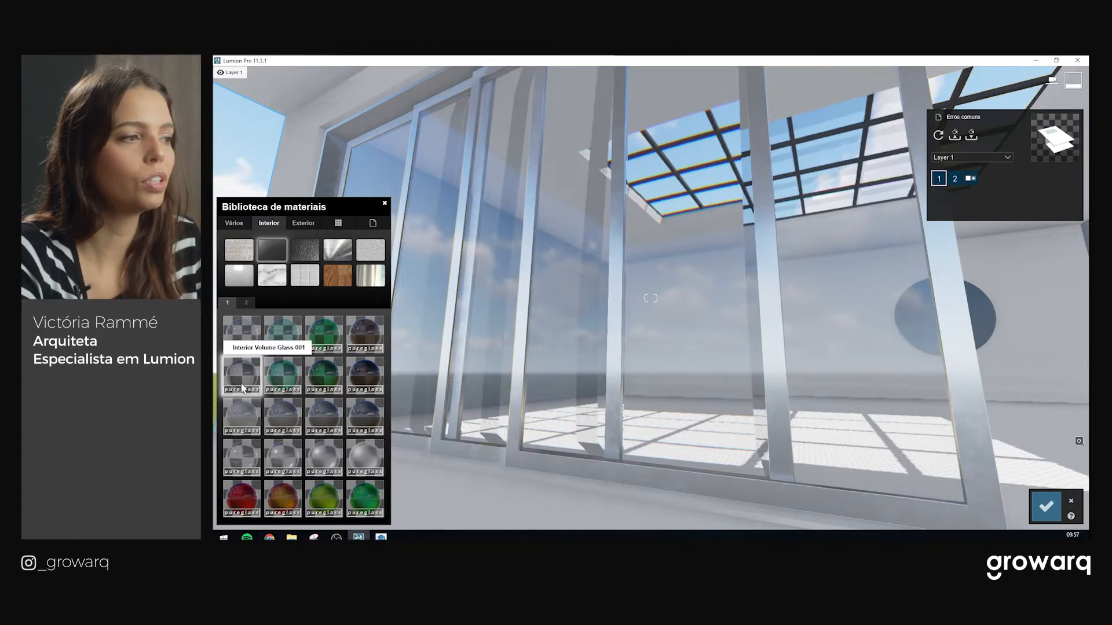
click(238, 370)
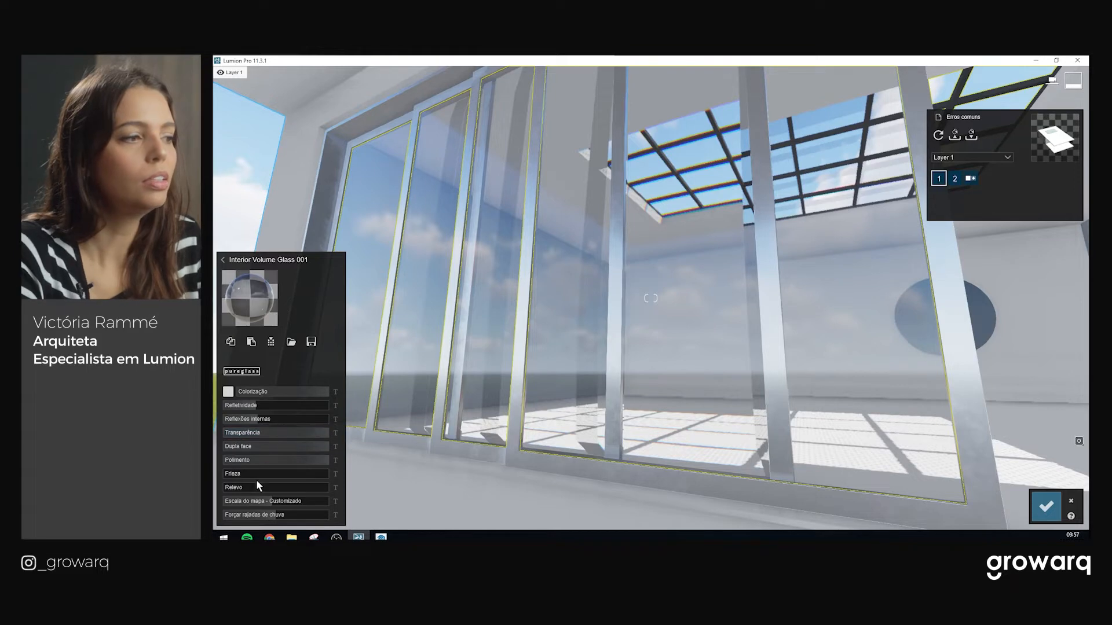
Tint the Interior Volume Glass 001 light grey, keeping reflectivity unchanged, and review the opening
mouse_move(253, 409)
mouse_down()
mouse_move(293, 405)
mouse_move(244, 413)
mouse_up()
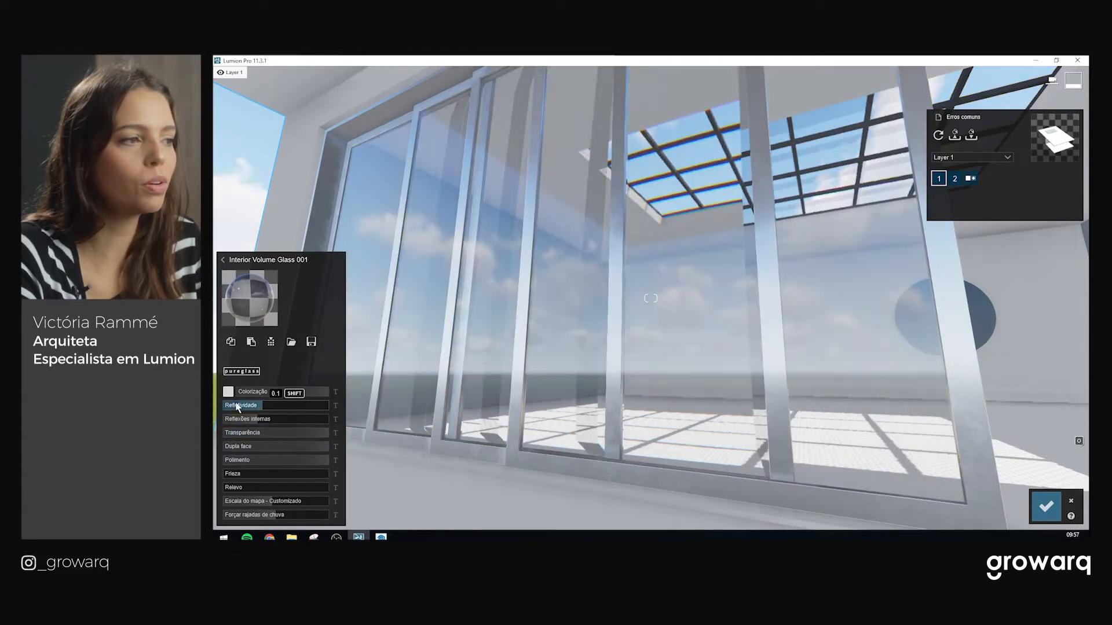
click(228, 392)
drag(409, 351, 345, 366)
key(s)
right_drag(591, 340, 605, 309)
key(a)
key(s)
key(d)
key(d)
key(w)
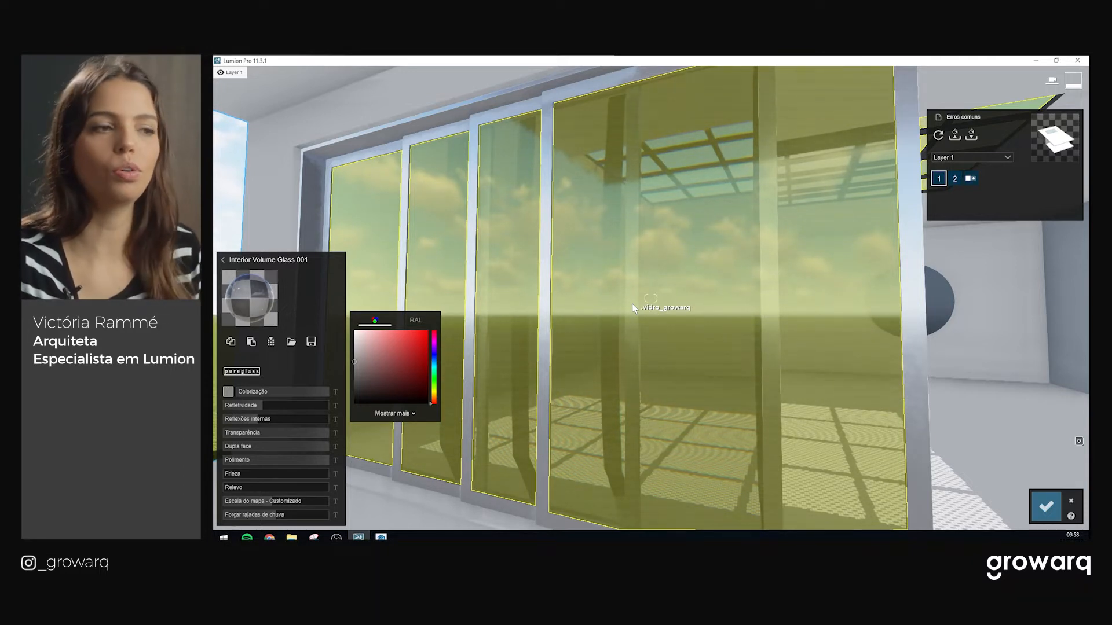
right_drag(631, 300, 602, 339)
Switch the window panes to Interior Glass 001 and open its settings
click(286, 235)
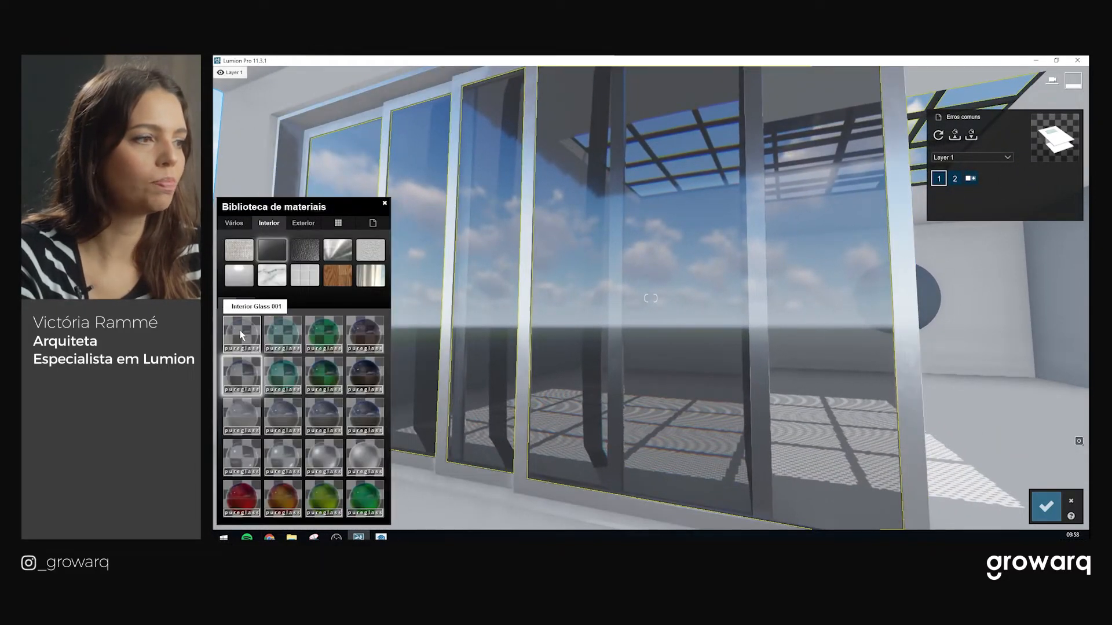
click(242, 334)
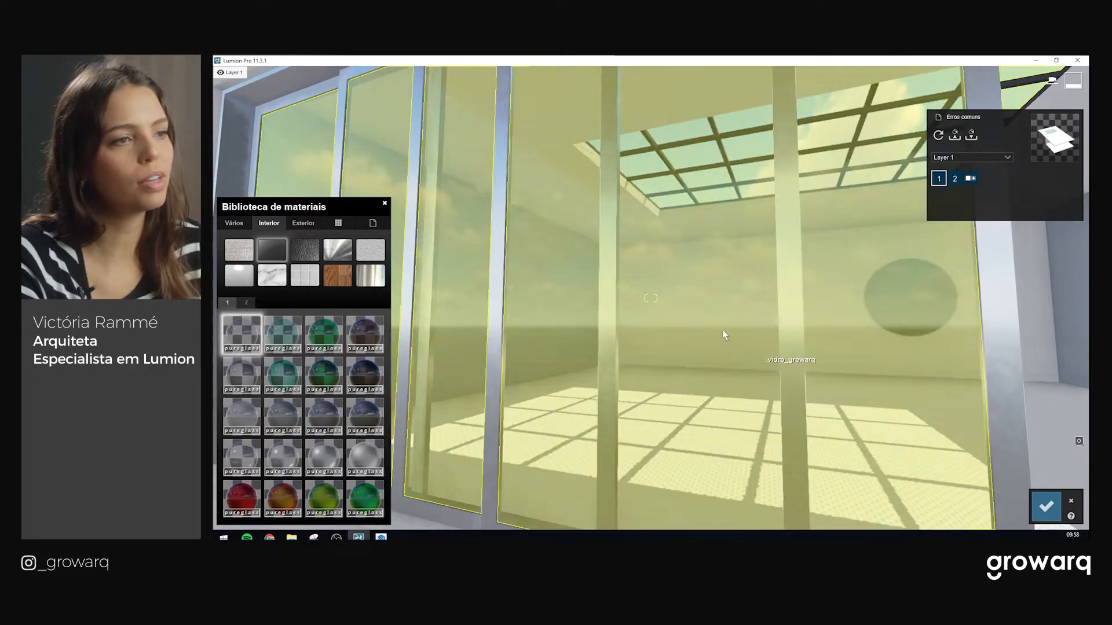
right_drag(722, 329, 683, 331)
click(248, 332)
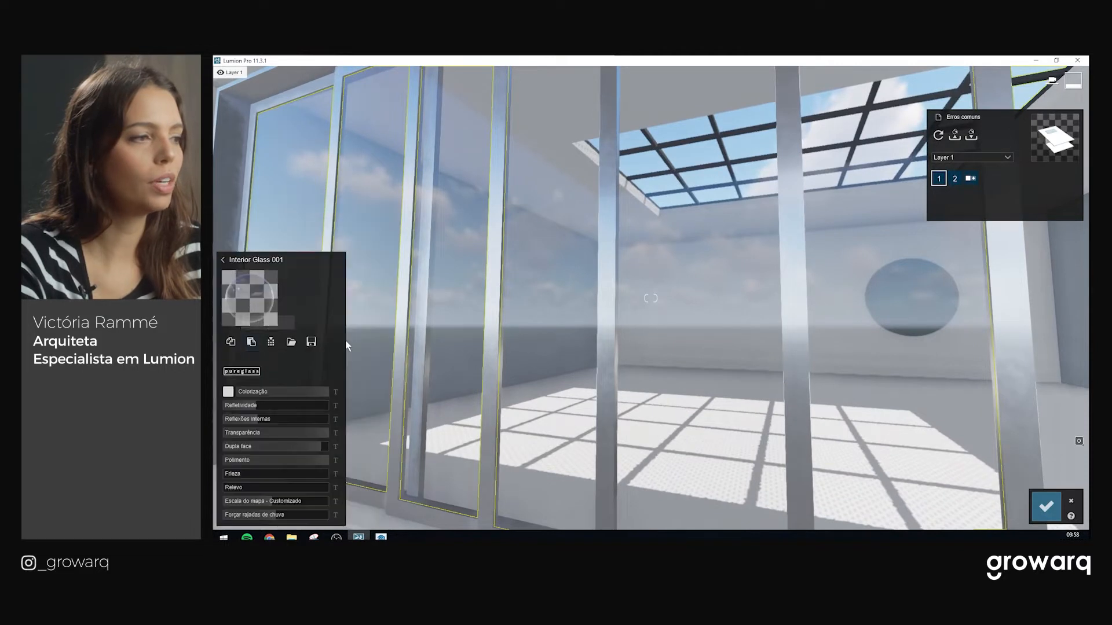
Tint the glass brownish RAL 1011 after trying RAL 1037 and 1036, then inspect it
click(229, 392)
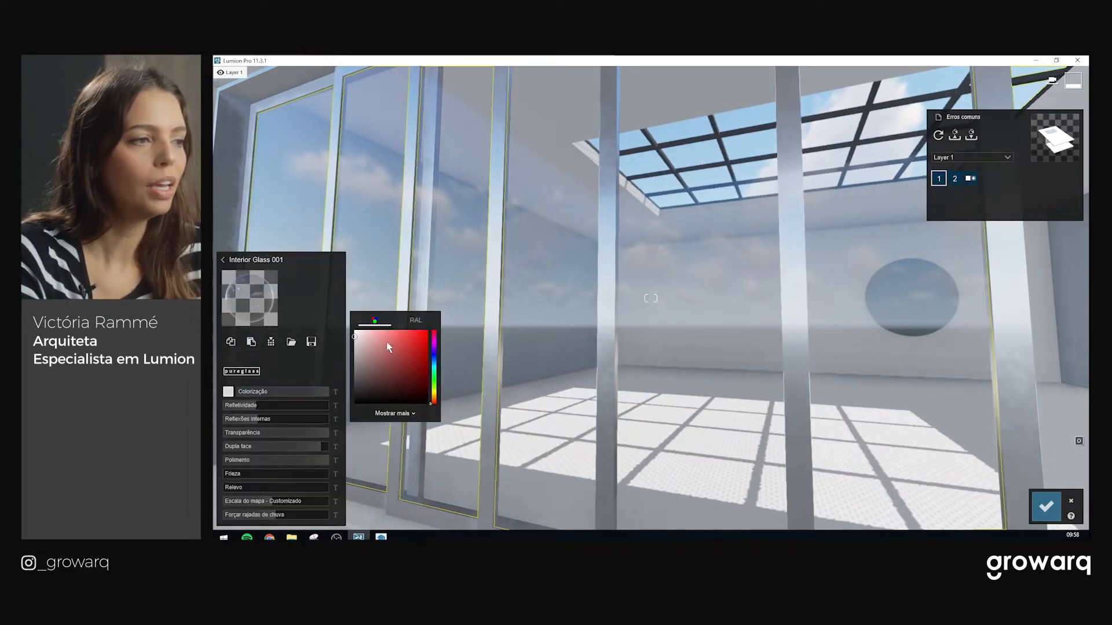
drag(359, 342, 357, 349)
click(407, 322)
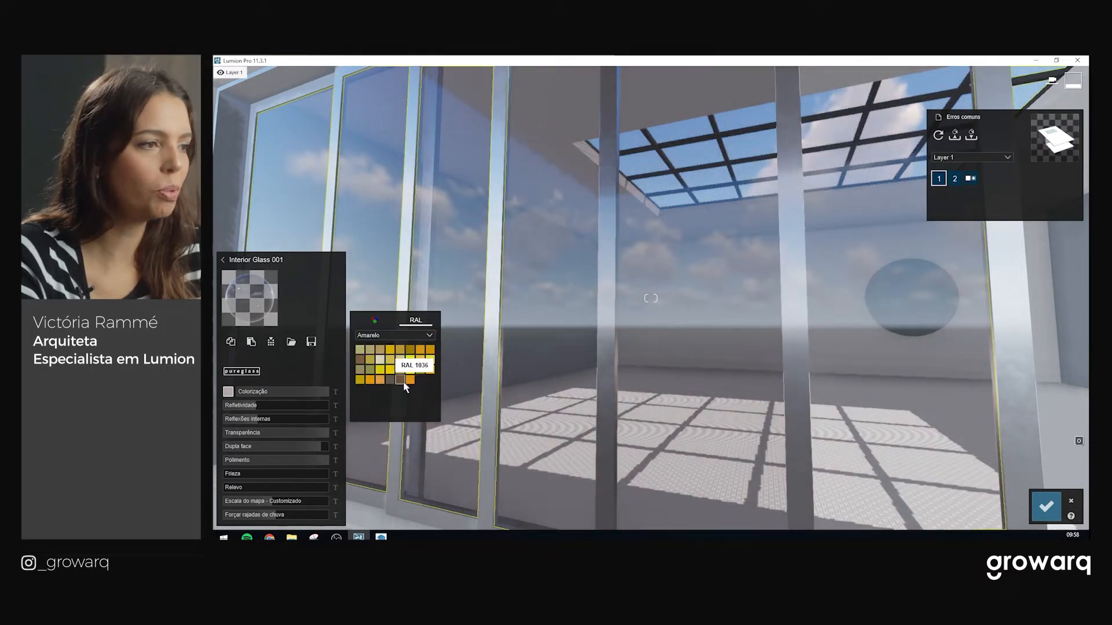
click(410, 380)
click(400, 380)
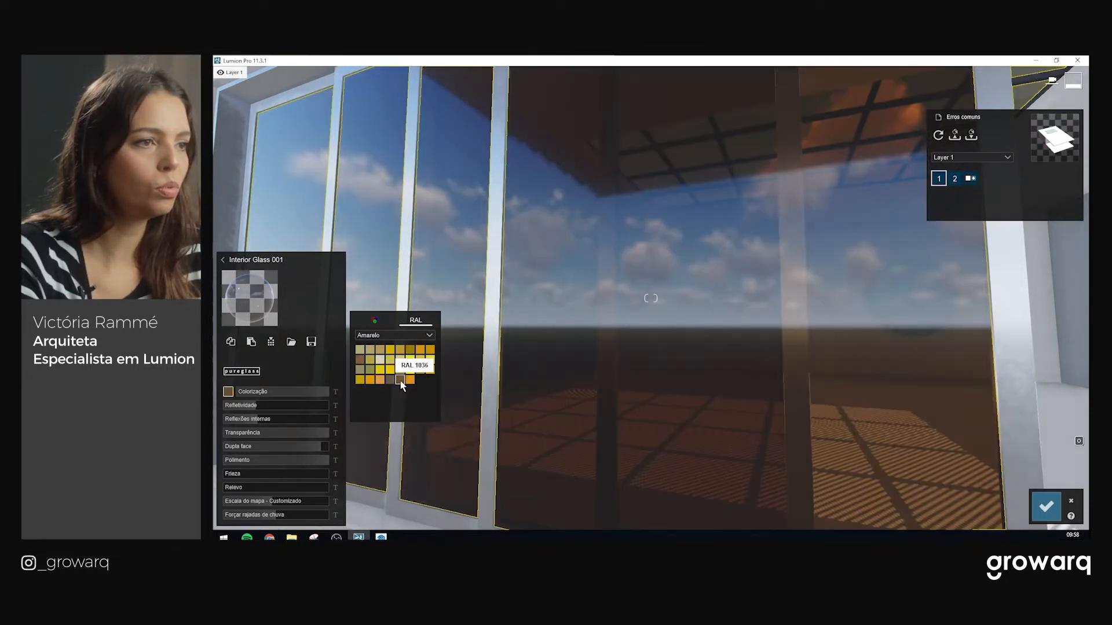
click(360, 364)
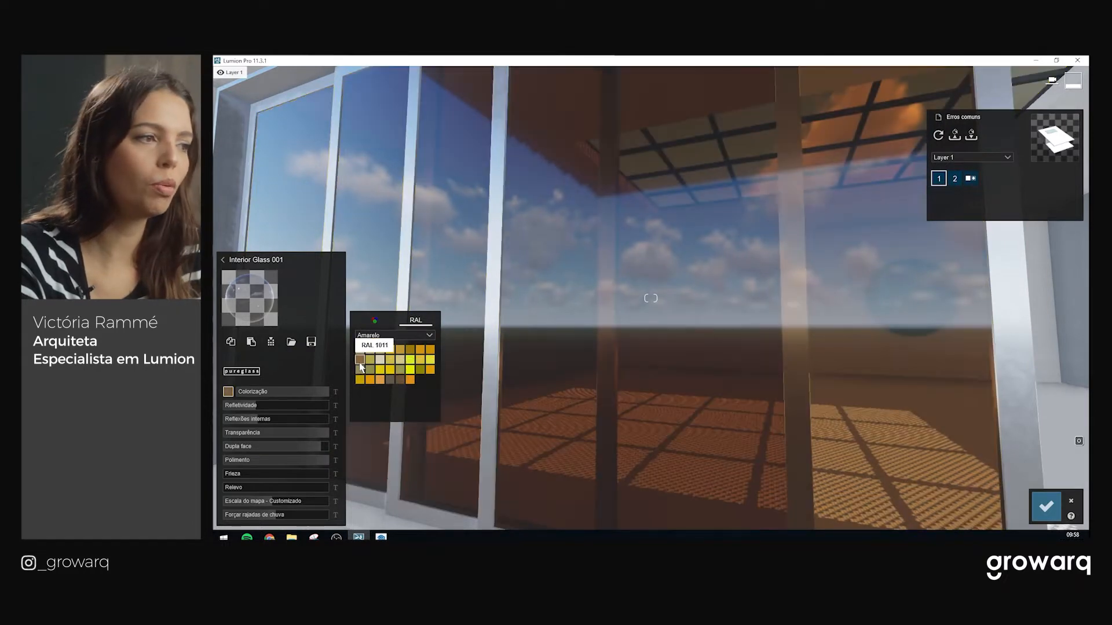
key(s)
right_drag(558, 349, 524, 314)
key(a)
key(w)
key(s)
right_drag(651, 298, 588, 283)
right_drag(498, 341, 603, 350)
key(a)
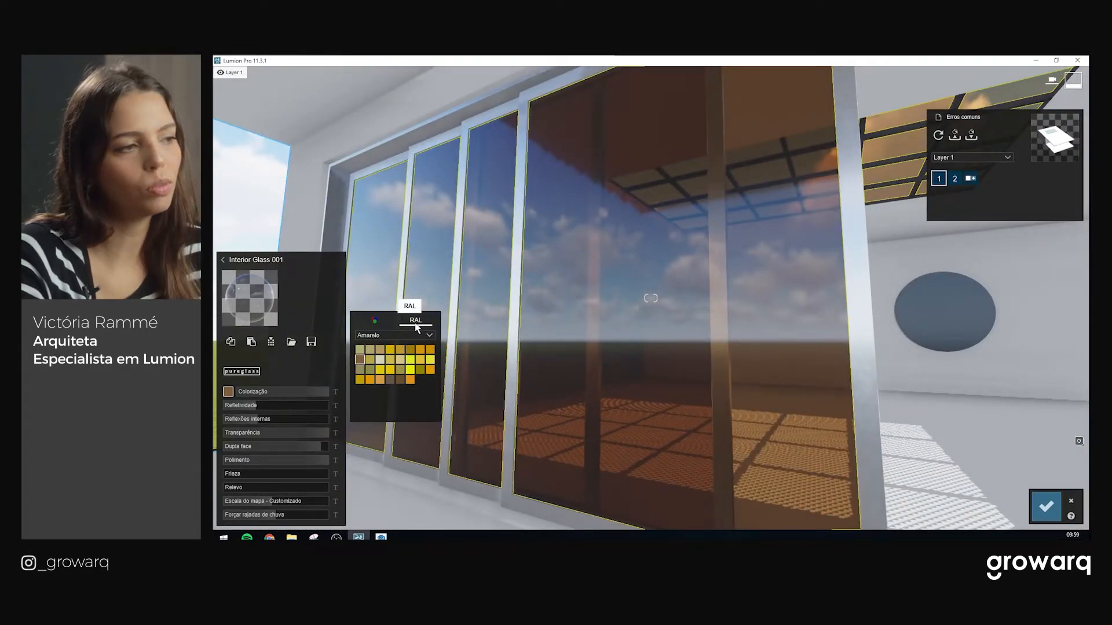
Fine-tune the brown glass tint in the free-form RGB colour picker
click(375, 323)
drag(397, 364, 386, 362)
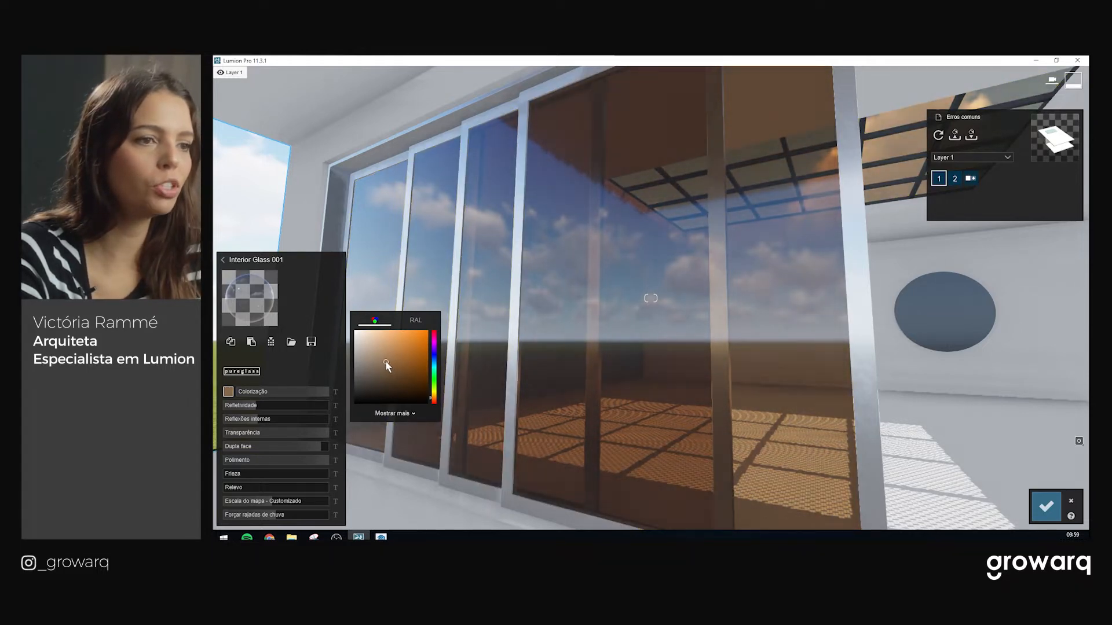
key(w)
right_drag(609, 317, 640, 315)
key(w)
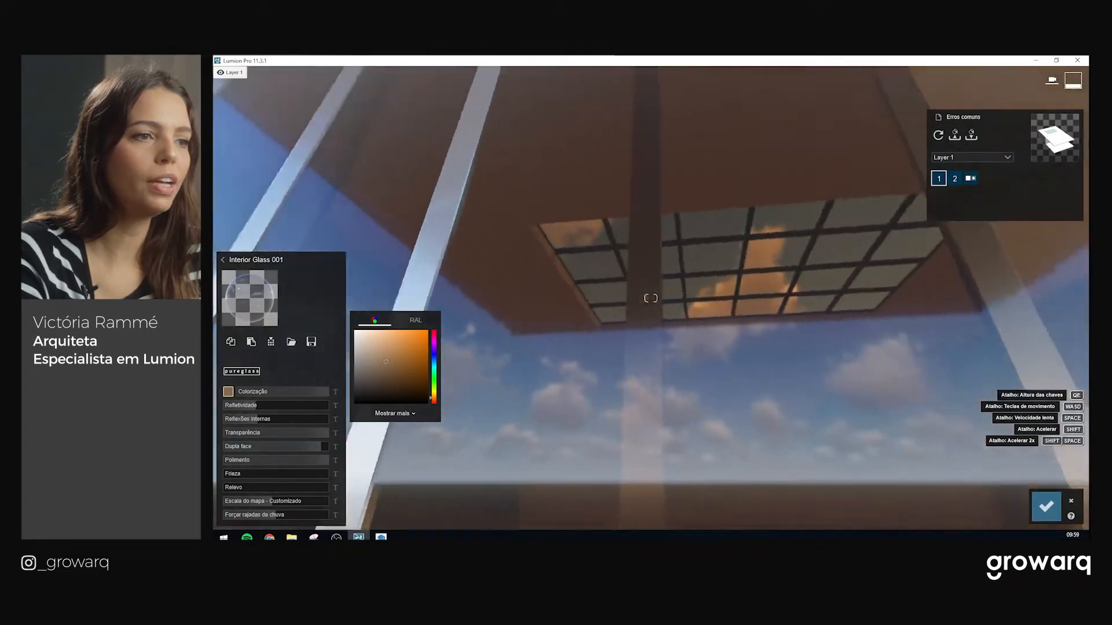
right_drag(651, 373, 851, 373)
right_drag(651, 298, 814, 368)
key(s)
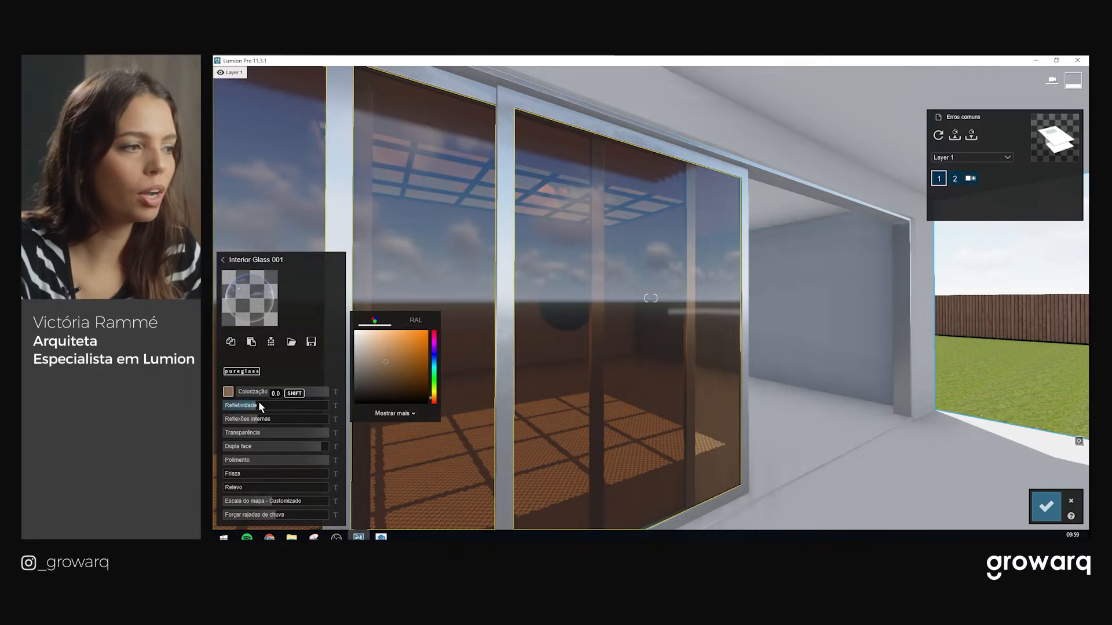
Slightly adjust the glass reflectivity and relief while inspecting the tinted panes
drag(259, 402, 262, 404)
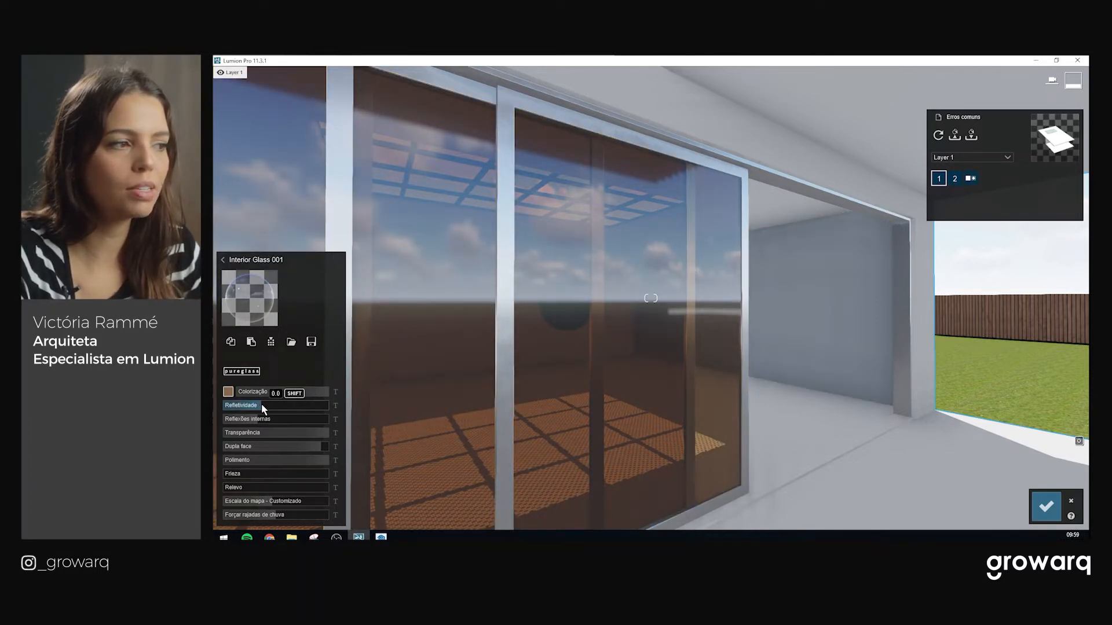
key(w)
right_drag(678, 332, 669, 423)
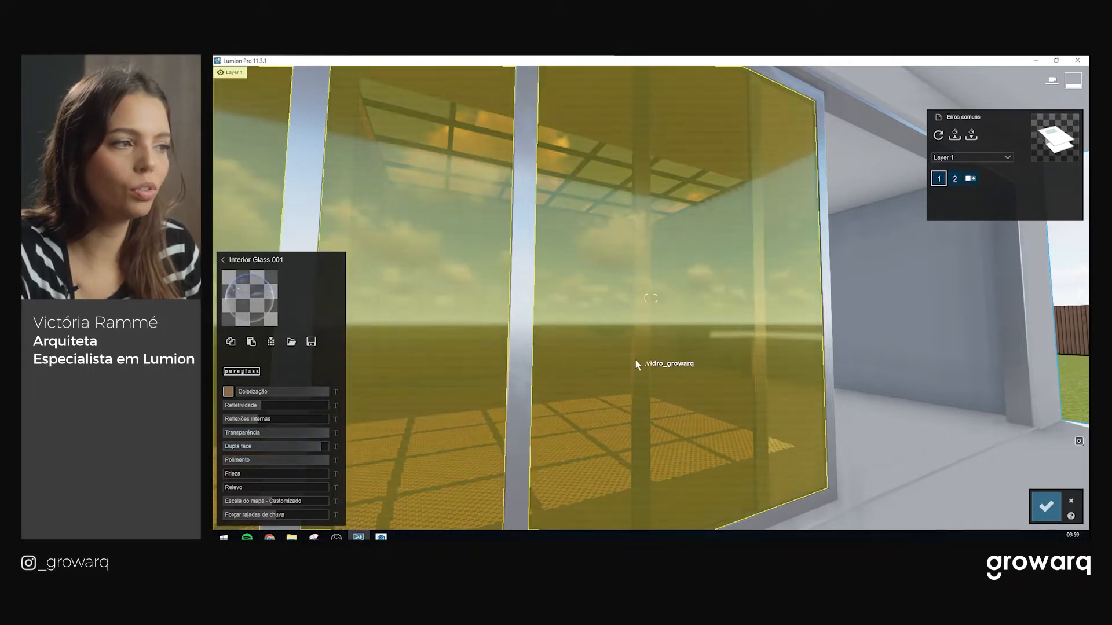
key(w)
key(e)
right_drag(624, 384, 624, 330)
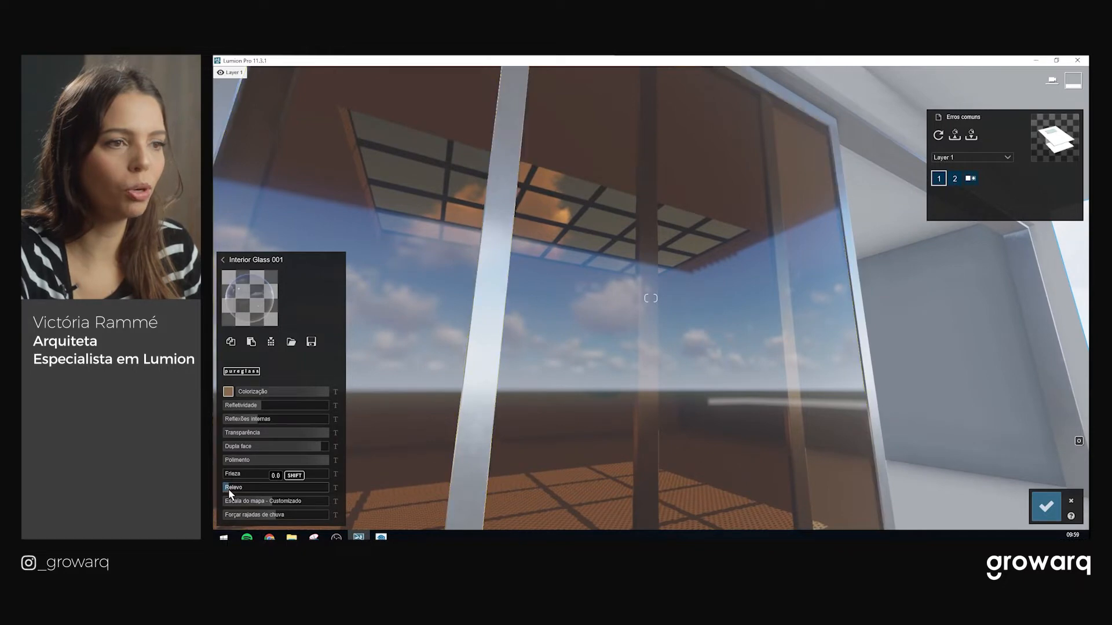
drag(234, 491, 250, 489)
key(w)
right_drag(658, 397, 945, 505)
key(s)
key(a)
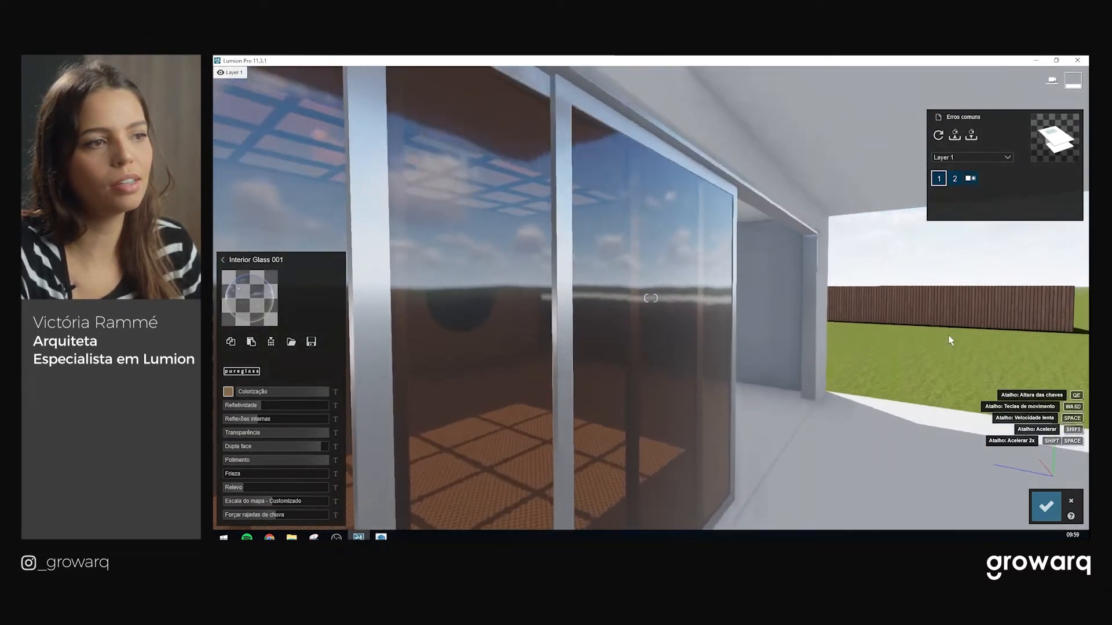
Set the glass internal reflections to 0.8, reflectivity to 0.0 and transparency to 0.9
key(w)
right_drag(936, 464, 939, 399)
mouse_move(262, 419)
mouse_down()
mouse_move(305, 420)
mouse_move(279, 422)
mouse_move(258, 406)
mouse_up()
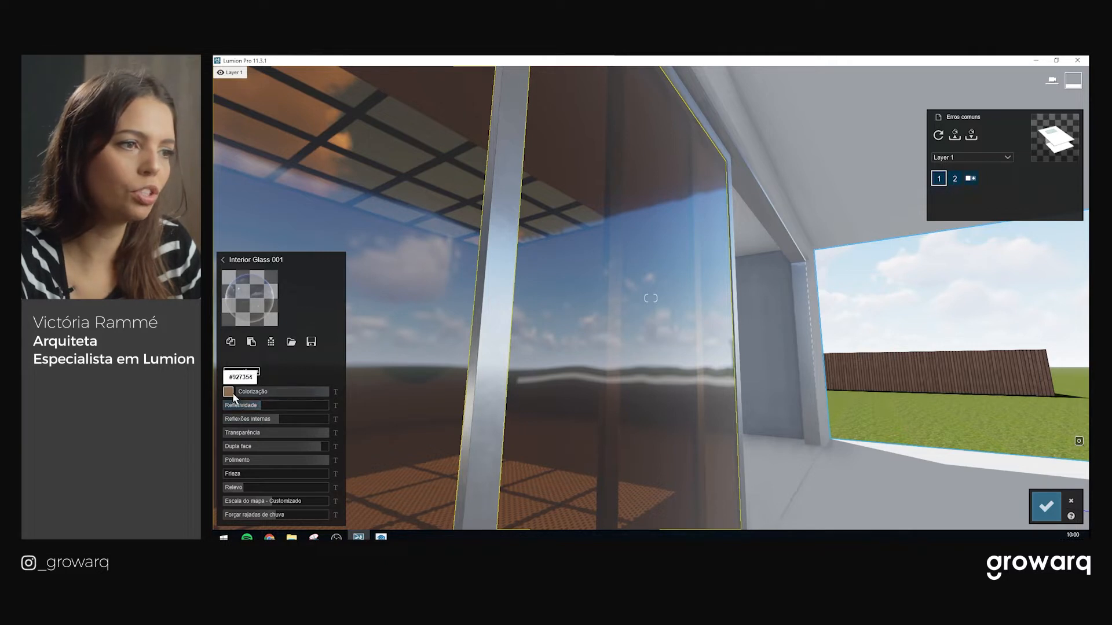
drag(252, 407, 316, 433)
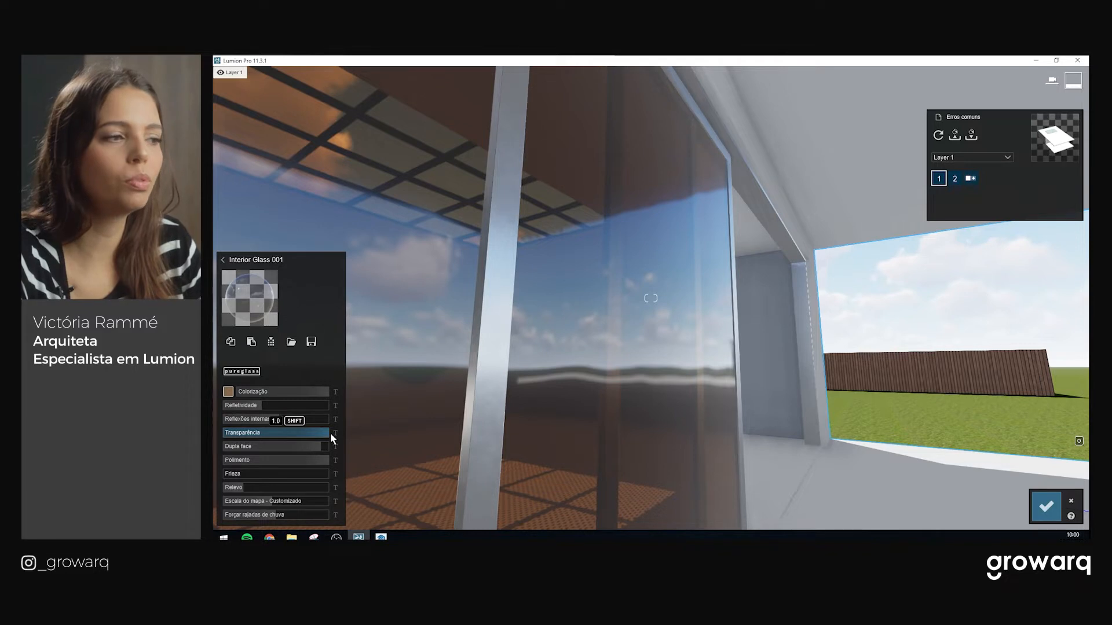
drag(331, 438, 288, 440)
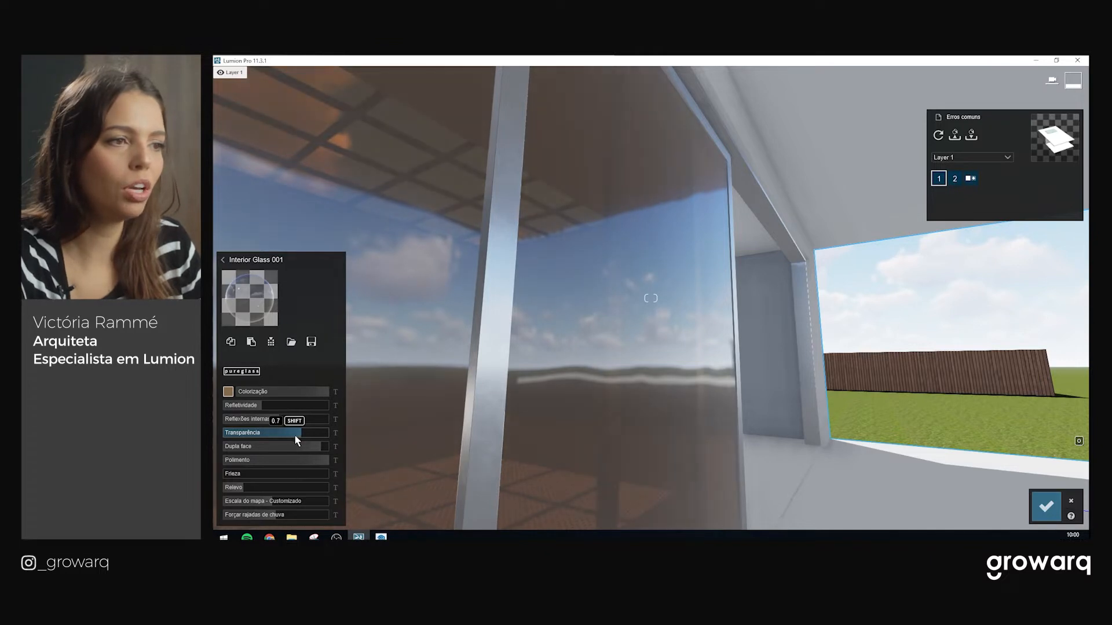
Make the glass fully transparent again and darken its tint to a greyer brown
right_drag(695, 398, 678, 398)
key(s)
key(w)
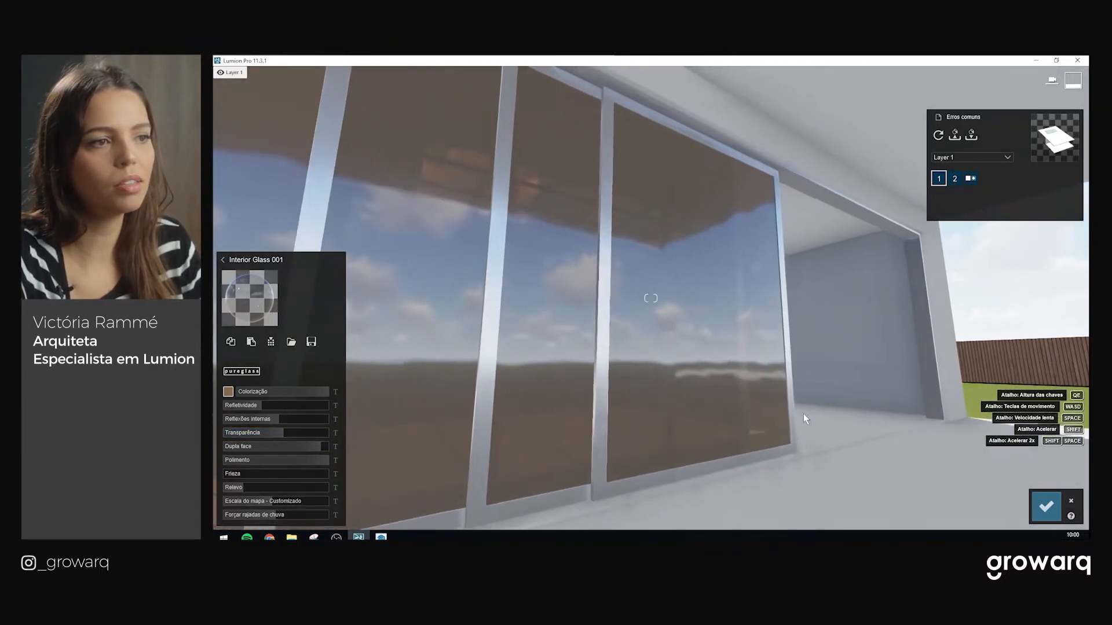
drag(282, 429, 345, 430)
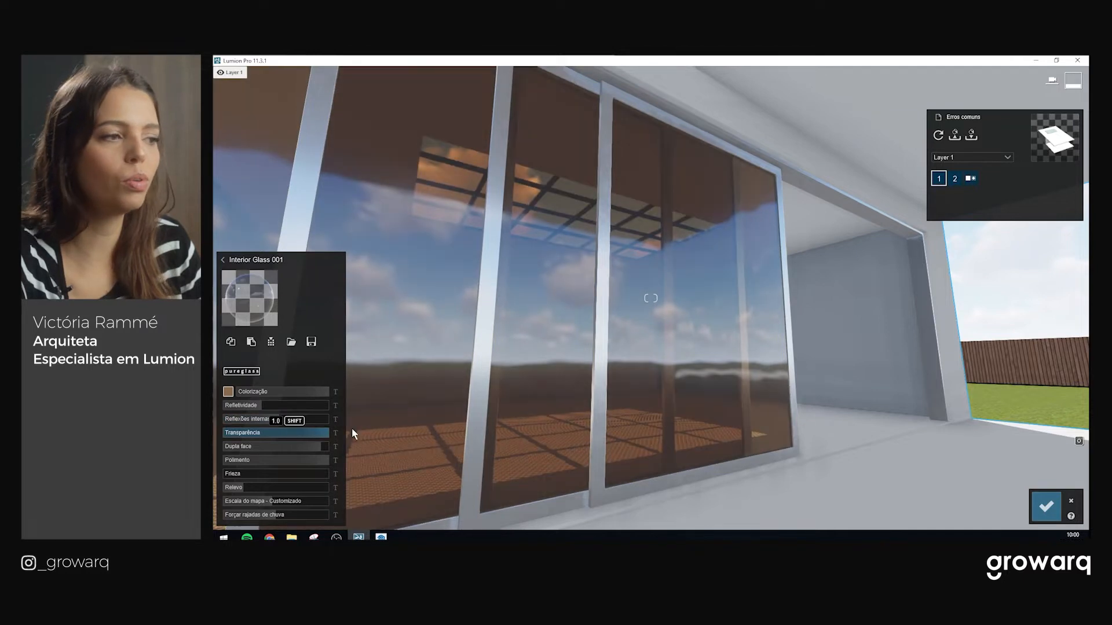
click(228, 391)
mouse_move(388, 364)
mouse_down()
mouse_move(361, 372)
mouse_move(378, 363)
mouse_move(367, 387)
mouse_move(376, 372)
mouse_up()
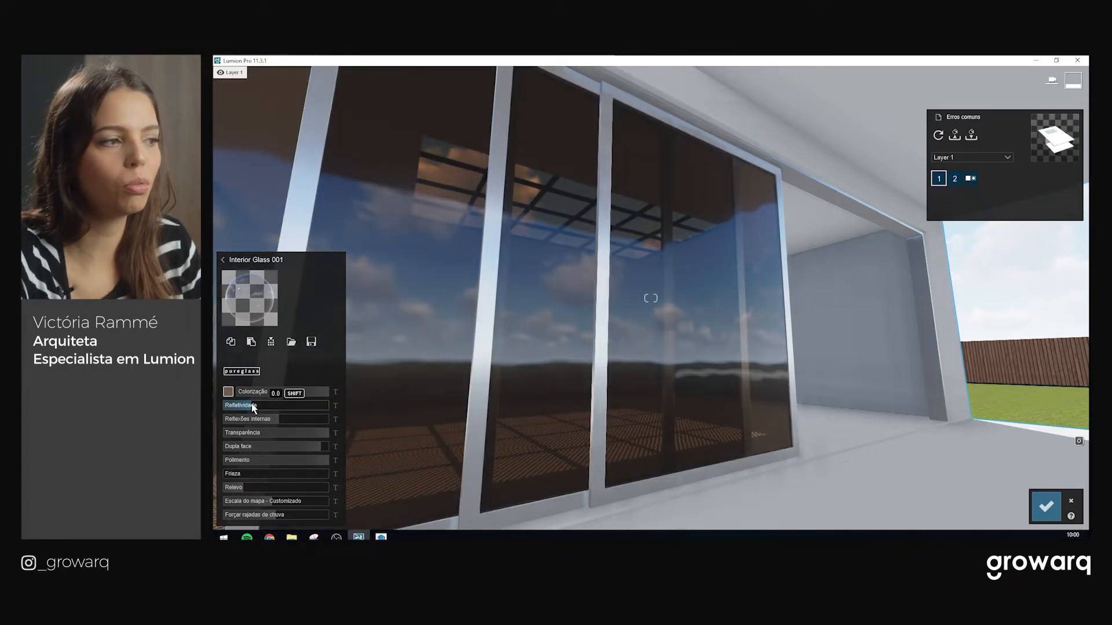
Fly the camera through the glass doors into the room to face the plain wall
mouse_move(681, 380)
right_down()
mouse_move(645, 490)
mouse_move(668, 378)
right_up()
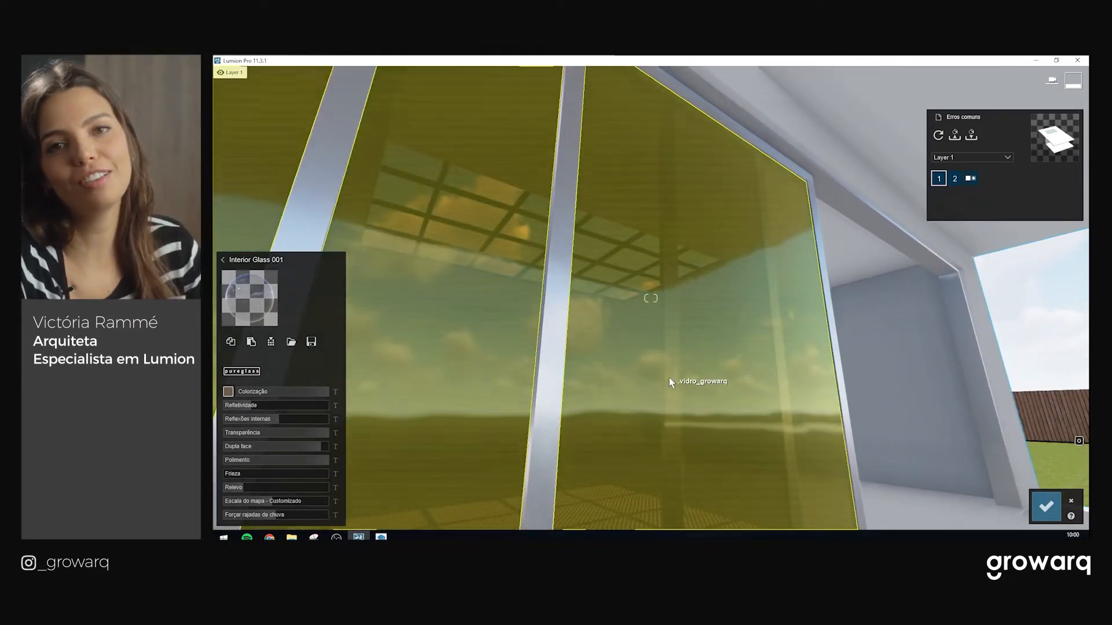
right_drag(669, 378, 669, 381)
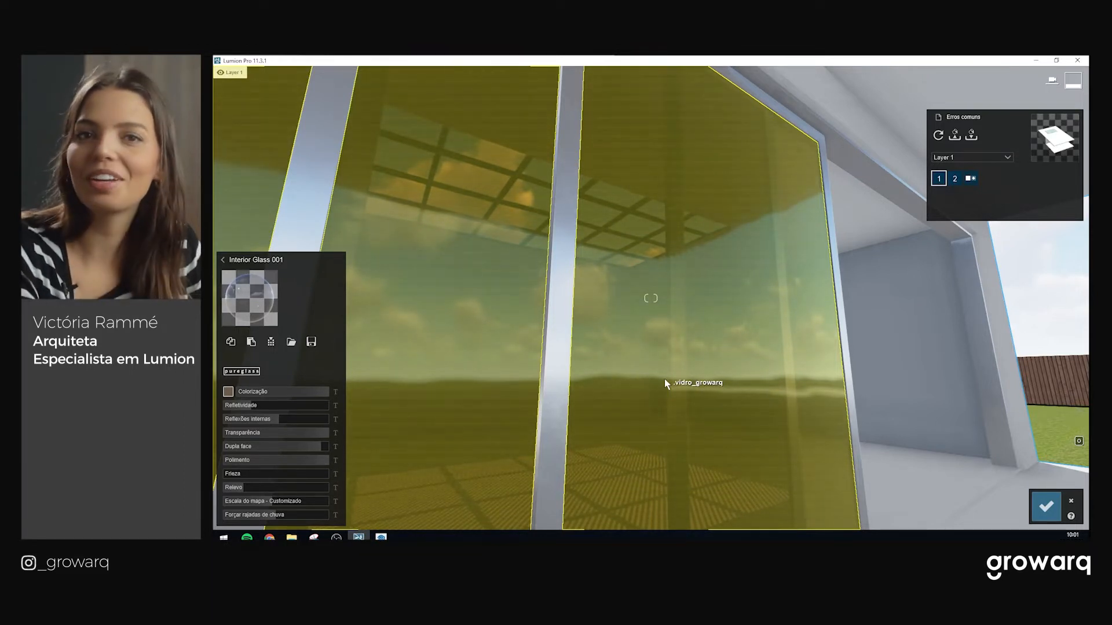
key(w)
right_drag(720, 320, 580, 236)
key(w)
key(a)
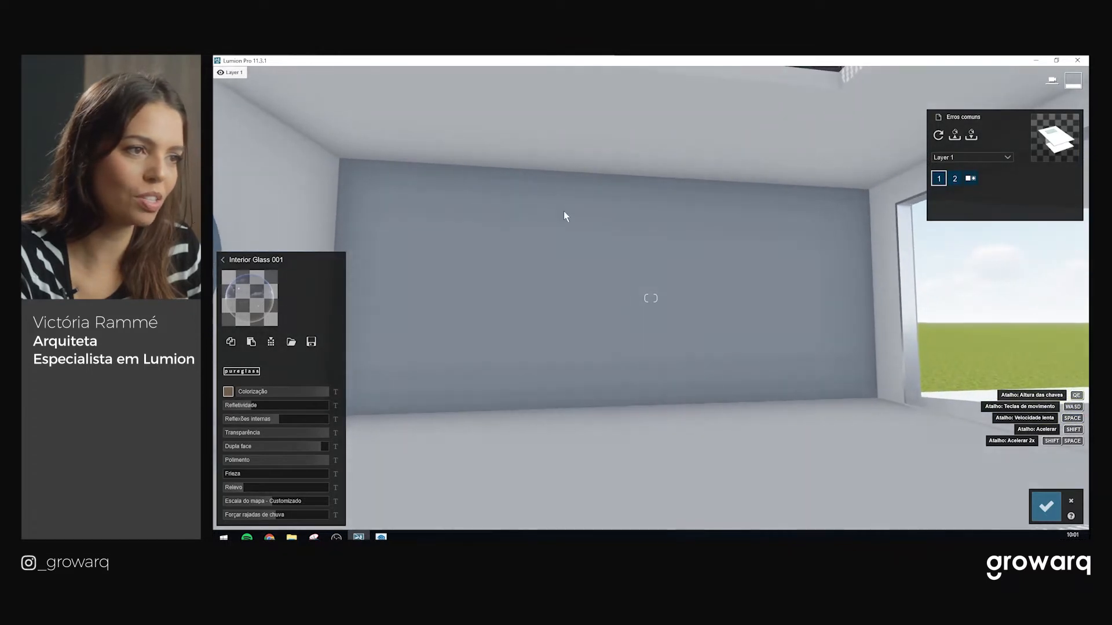
Select the room's plain wall and frame it from the front
click(571, 299)
key(w)
right_drag(613, 342, 570, 334)
key(s)
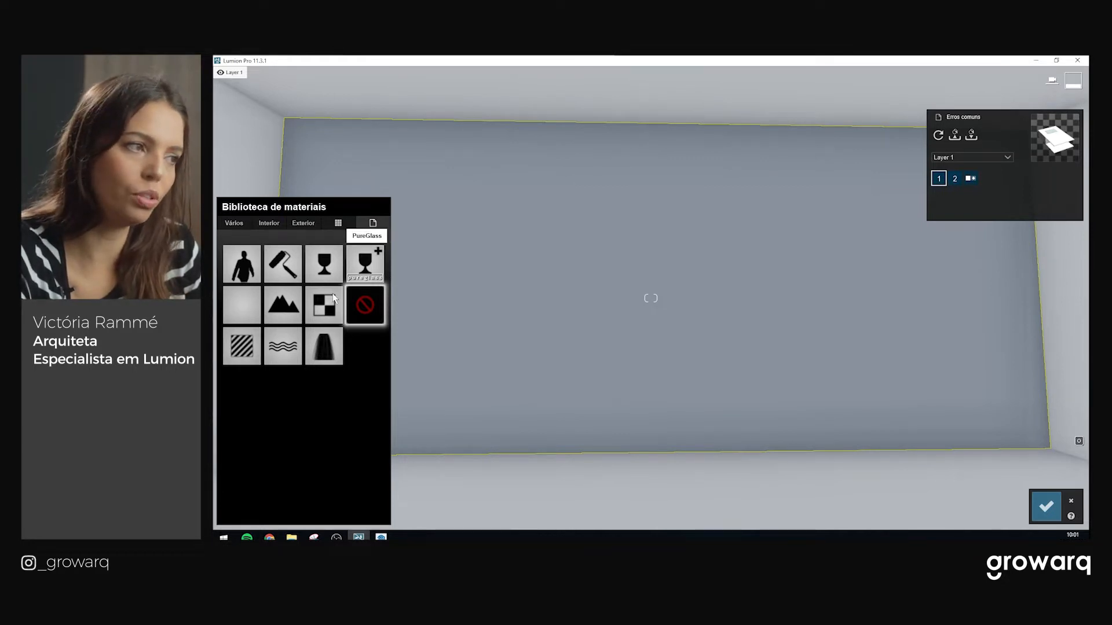
Give the wall the Standard material with a grey colour
click(251, 349)
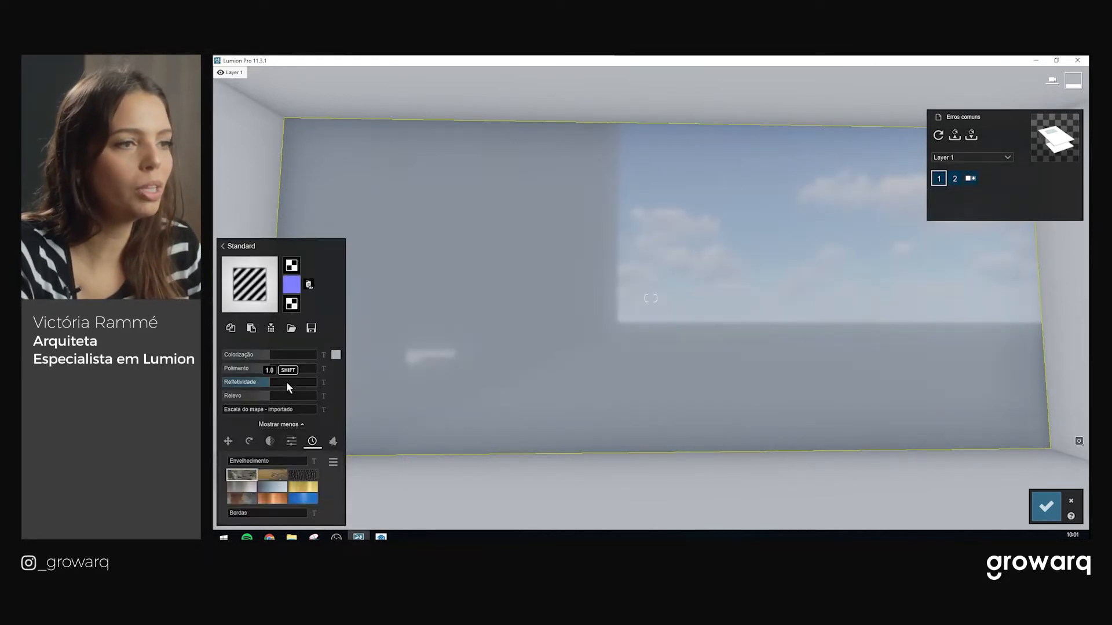
mouse_move(273, 356)
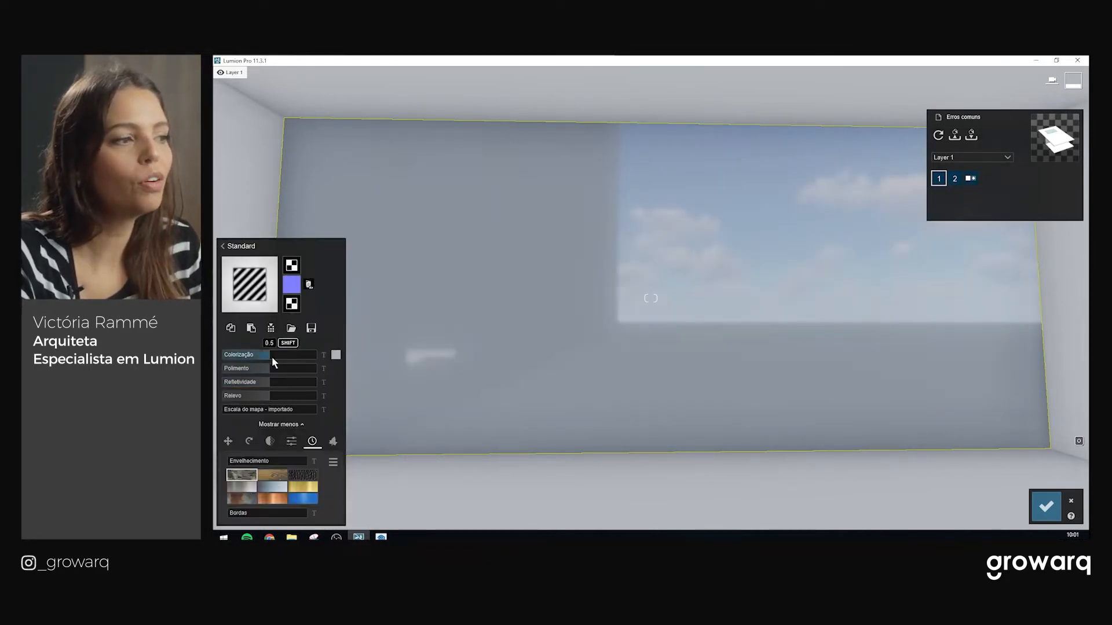
click(336, 355)
drag(343, 357, 341, 373)
key(w)
mouse_move(538, 360)
right_down()
mouse_move(573, 362)
mouse_move(560, 358)
right_up()
key(w)
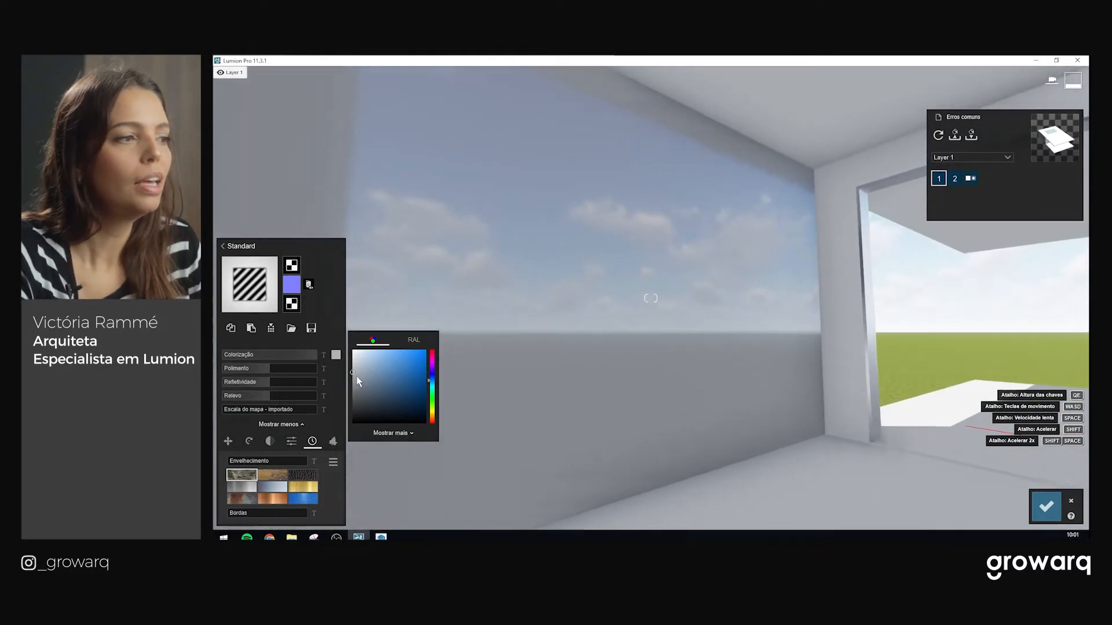
click(269, 381)
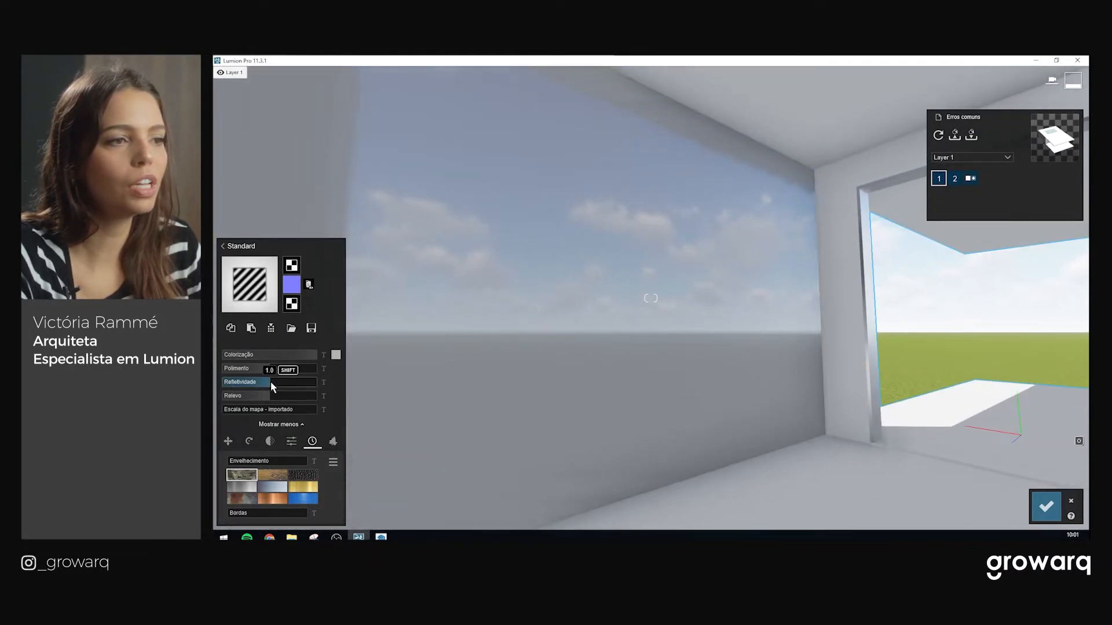
Raise the wall's reflectivity and gloss to maximum and confirm the material
drag(270, 380, 370, 381)
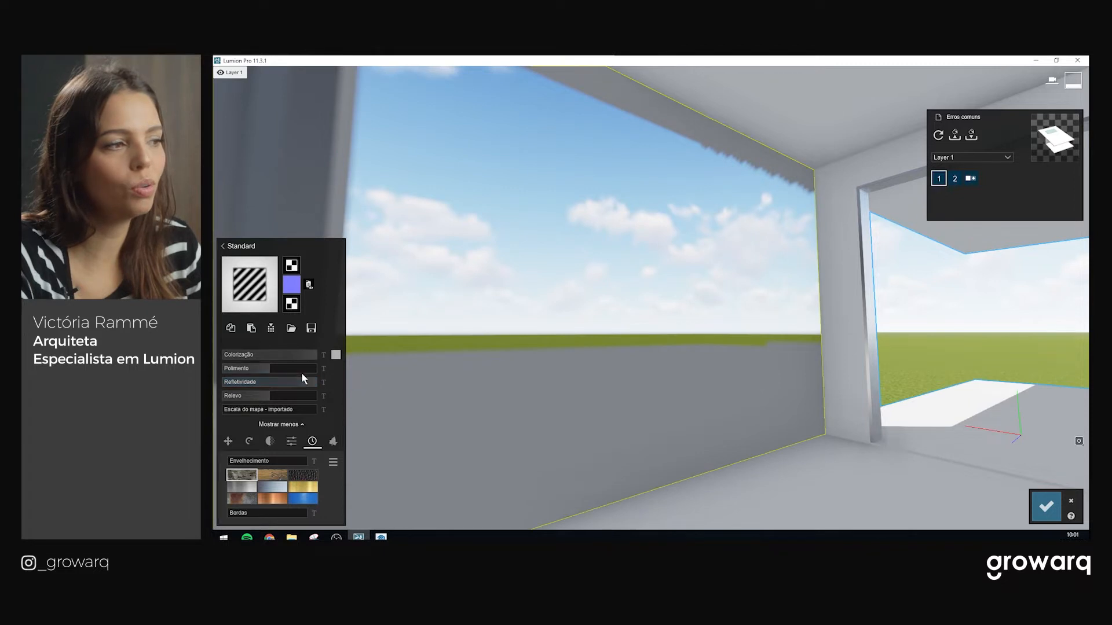
drag(273, 369, 501, 370)
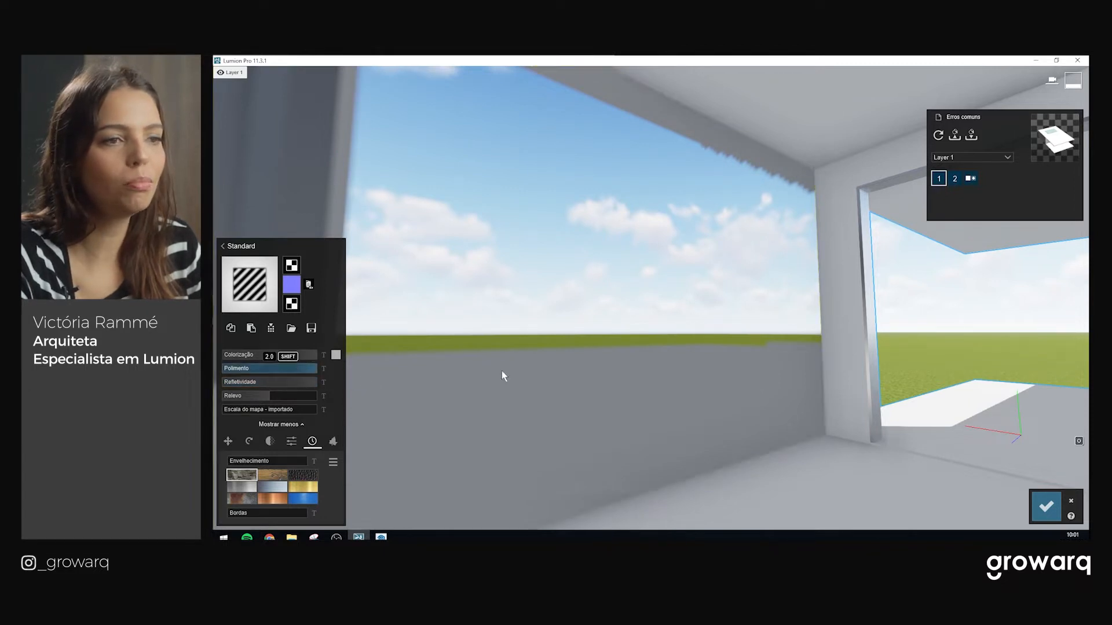
key(s)
right_drag(561, 335, 492, 338)
right_drag(366, 358, 559, 389)
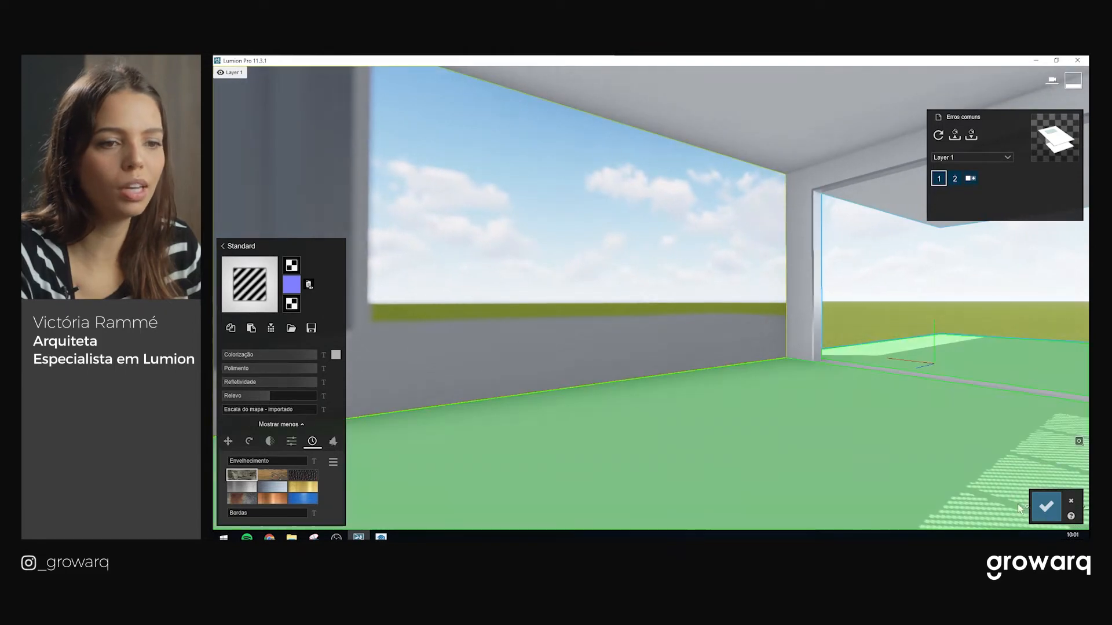
click(1037, 506)
In Build mode, move the reflection control sphere from the glass doors to the middle of the room floor
click(233, 458)
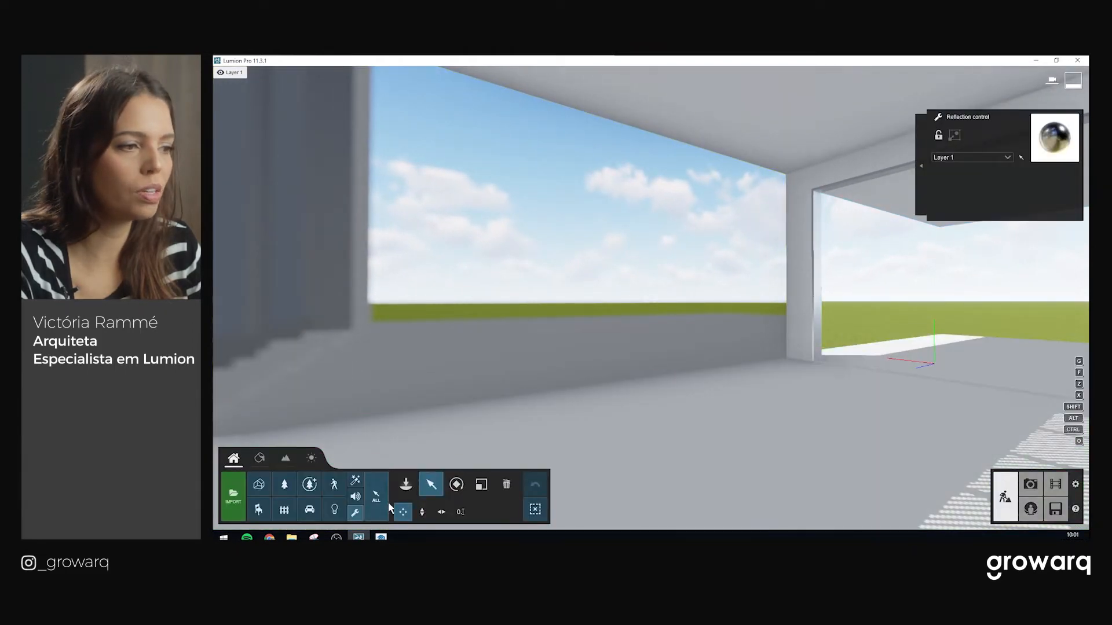
right_drag(415, 490, 707, 376)
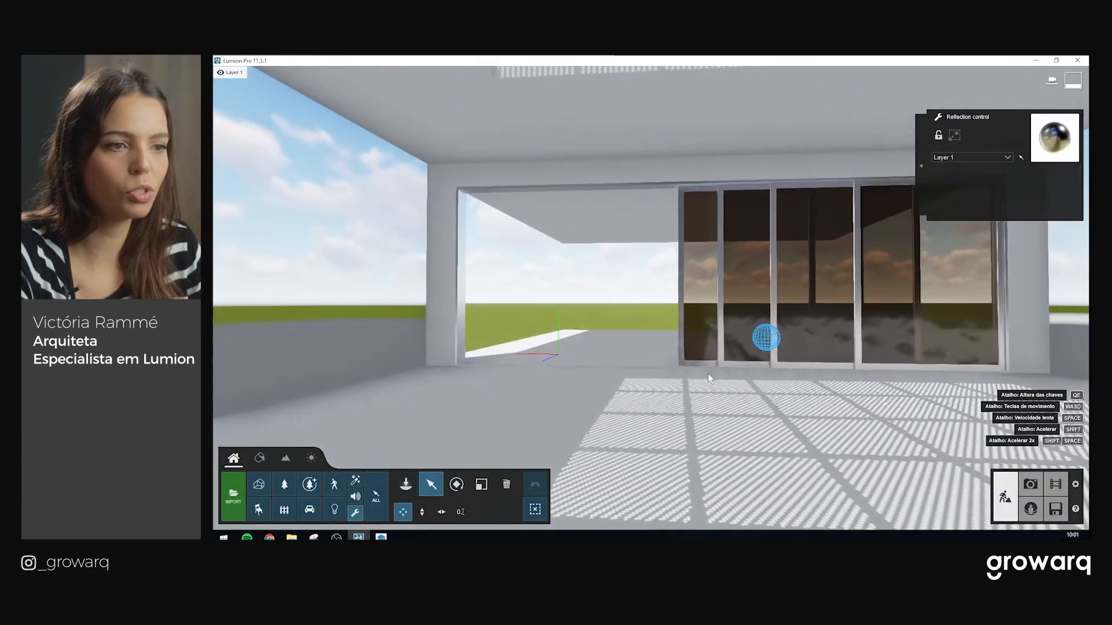
drag(763, 365, 359, 435)
right_drag(359, 435, 223, 426)
drag(833, 413, 713, 441)
mouse_move(649, 320)
right_down()
mouse_move(730, 322)
mouse_move(654, 322)
right_up()
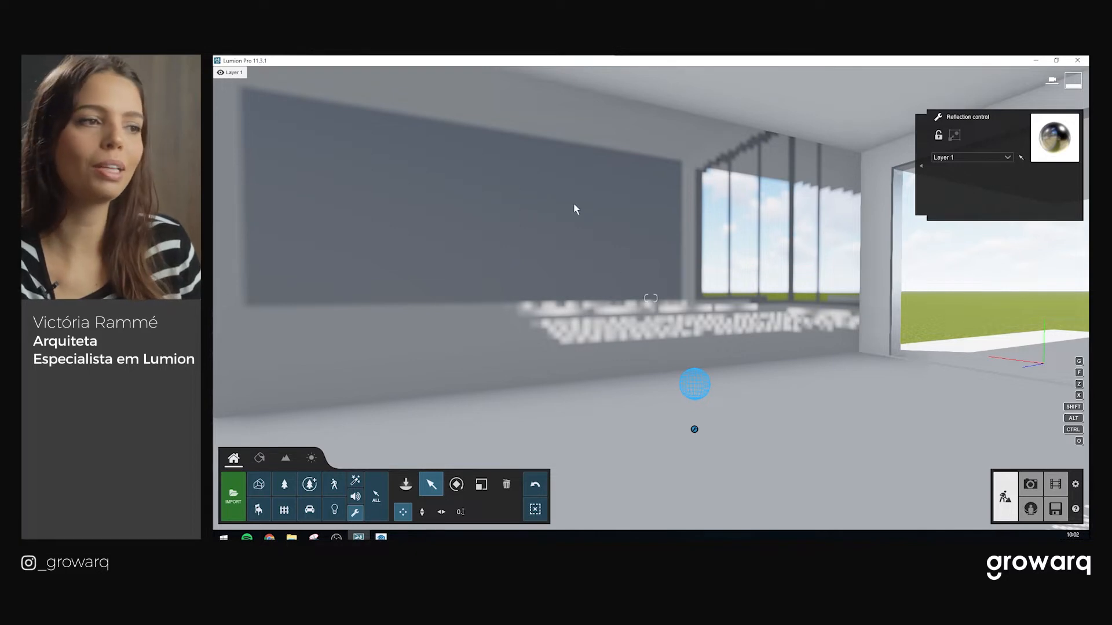
right_drag(682, 314, 680, 314)
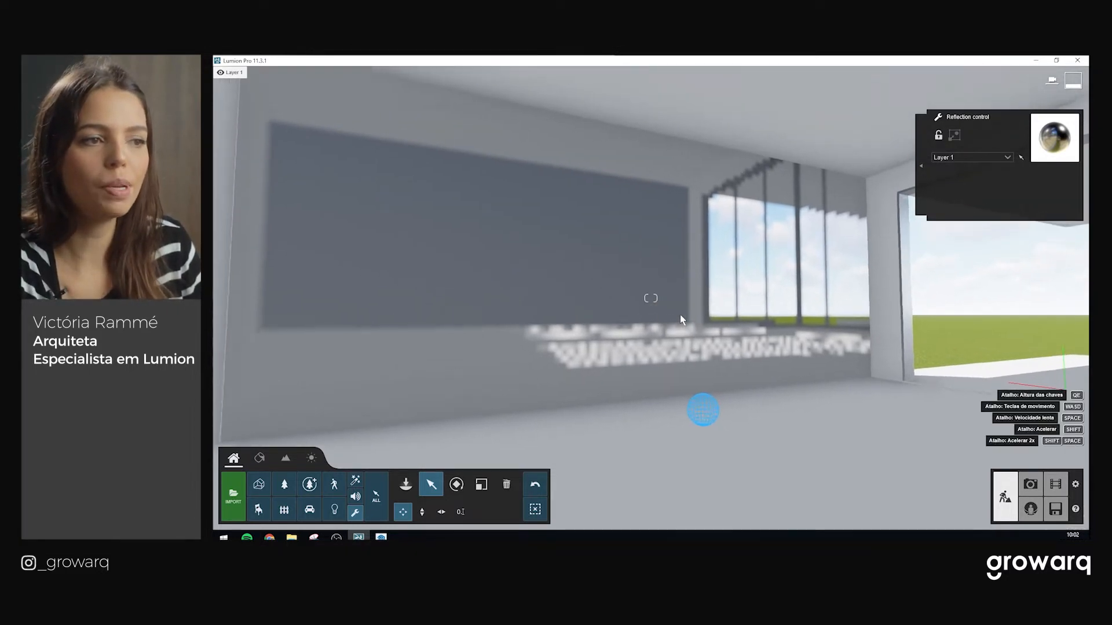
scroll(680, 315, down, 1)
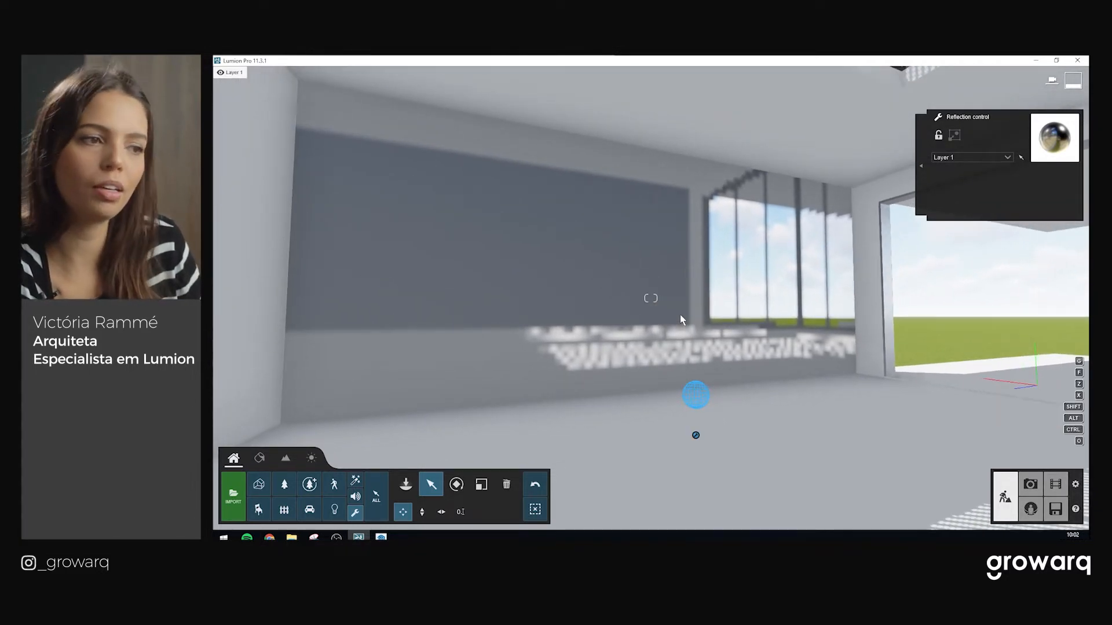
Place a rotated BeanbagChair 002 from the Interior library on the floor, then enter Photo mode
click(261, 509)
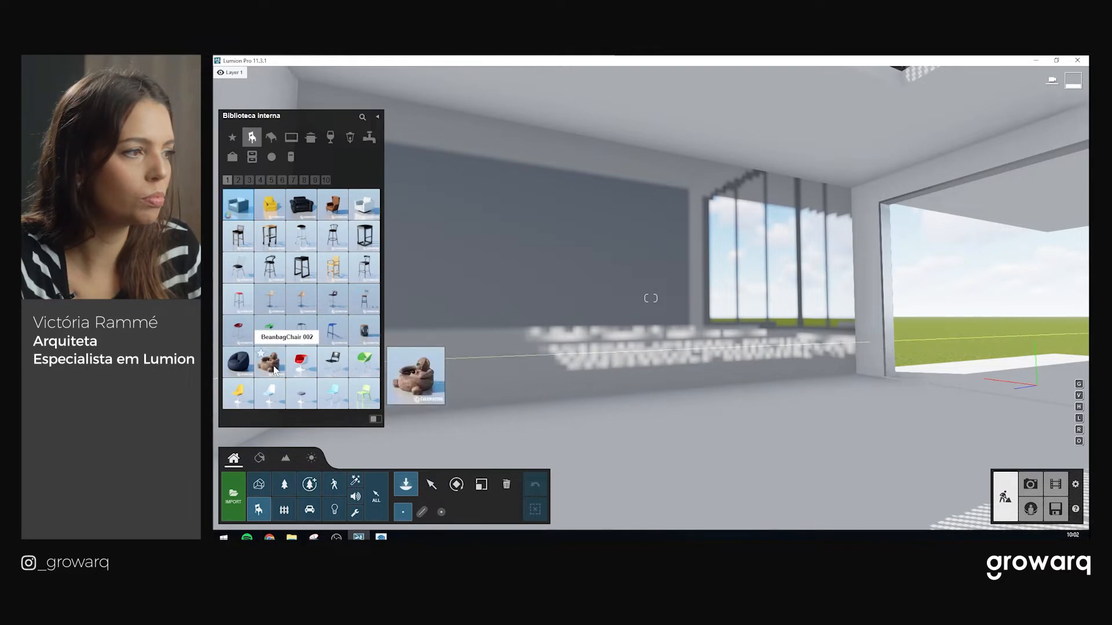
click(270, 361)
key(r)
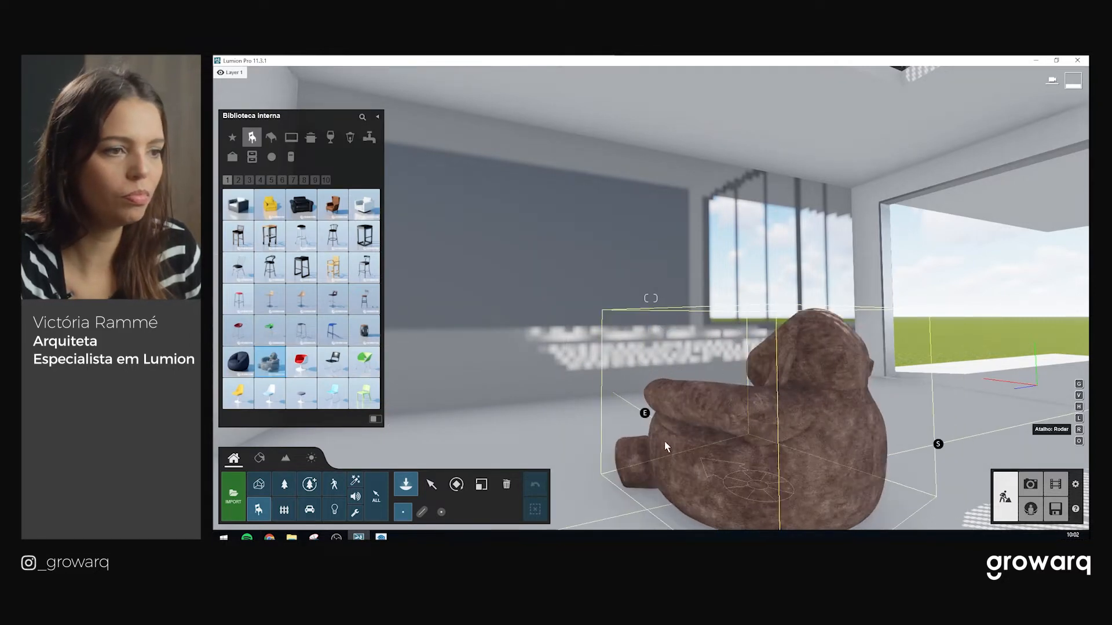
click(668, 434)
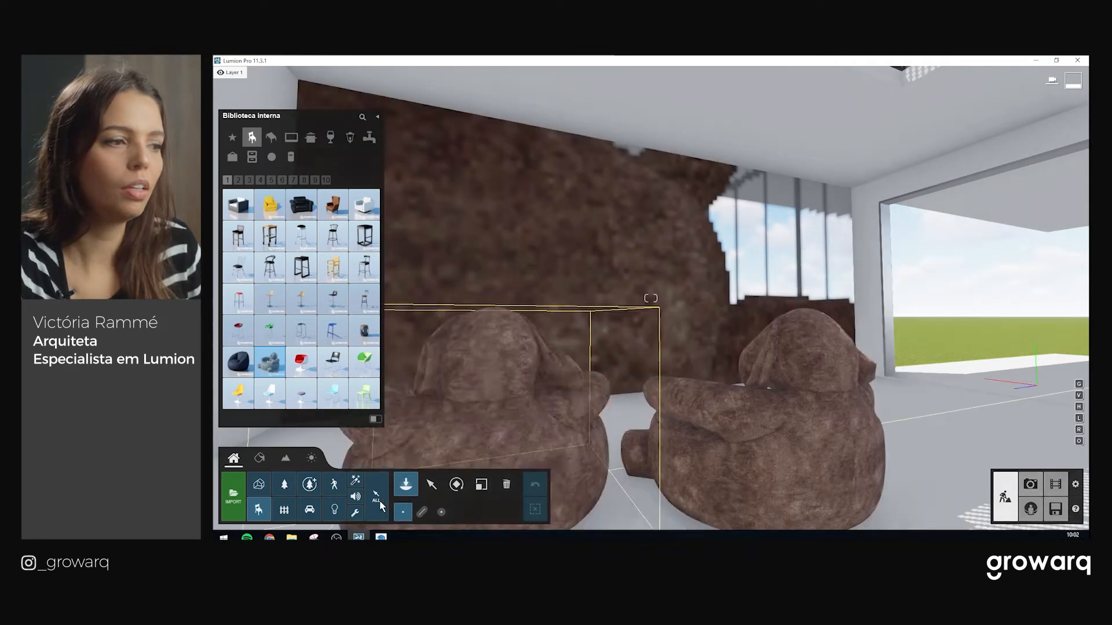
click(433, 486)
click(1030, 484)
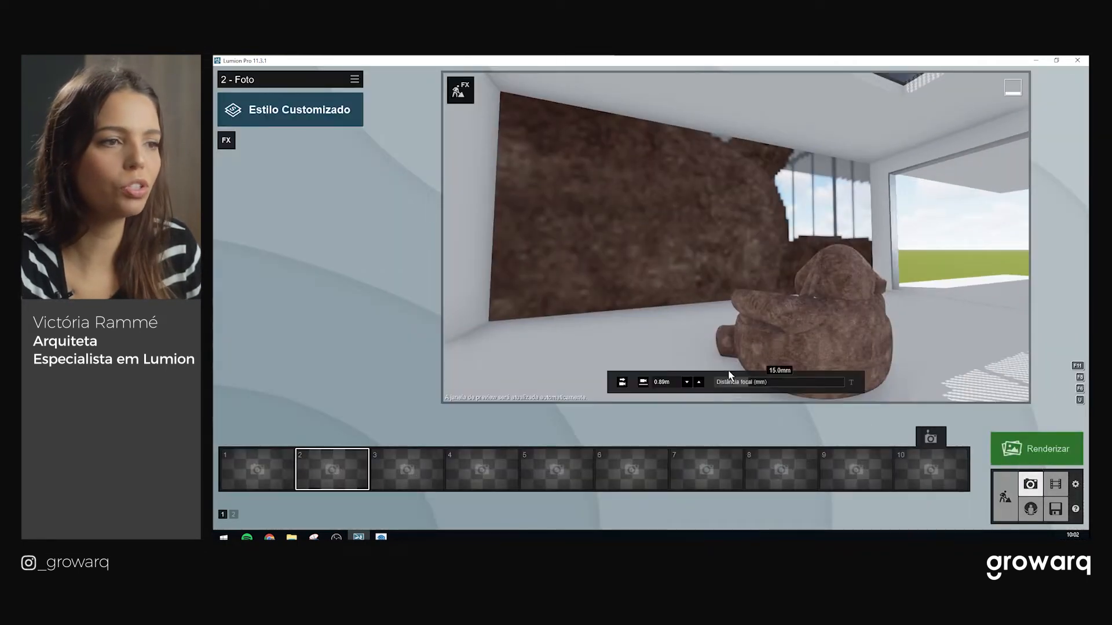
Frame the camera on the bear chair and store the view as photo 1
right_drag(732, 296, 742, 314)
scroll(742, 314, up, 2)
mouse_move(741, 314)
middle_down()
mouse_move(765, 331)
mouse_move(747, 334)
middle_up()
scroll(747, 332, down, 3)
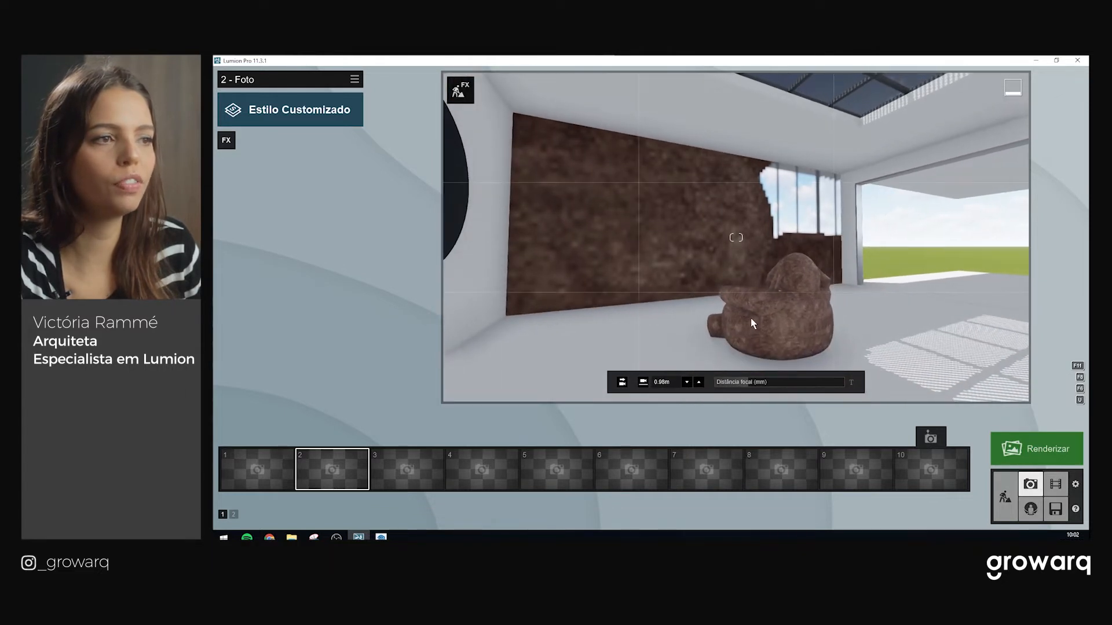
right_drag(751, 319, 764, 318)
mouse_move(254, 465)
click(261, 440)
Add the Reflexão effect from the Avançado category to photo 1
mouse_move(708, 371)
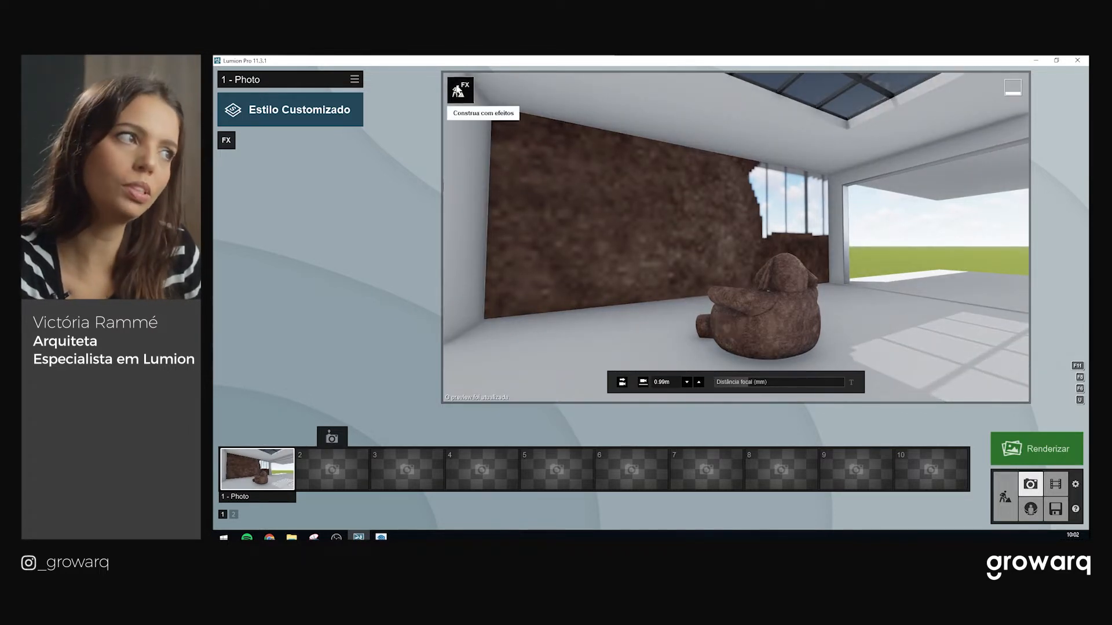
click(227, 140)
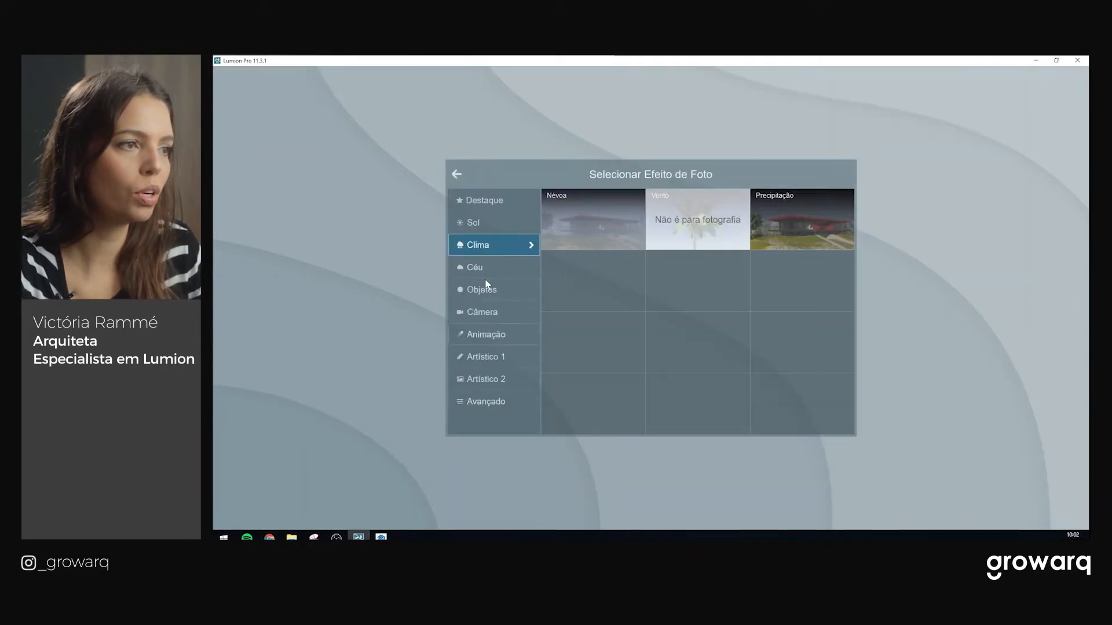
click(499, 381)
click(500, 357)
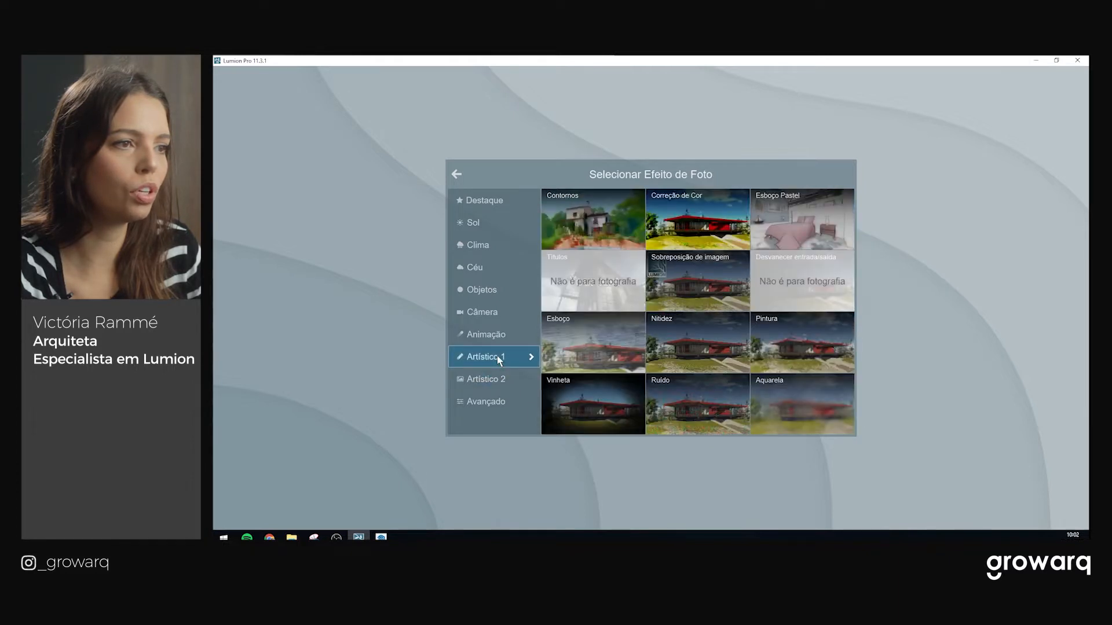
click(491, 400)
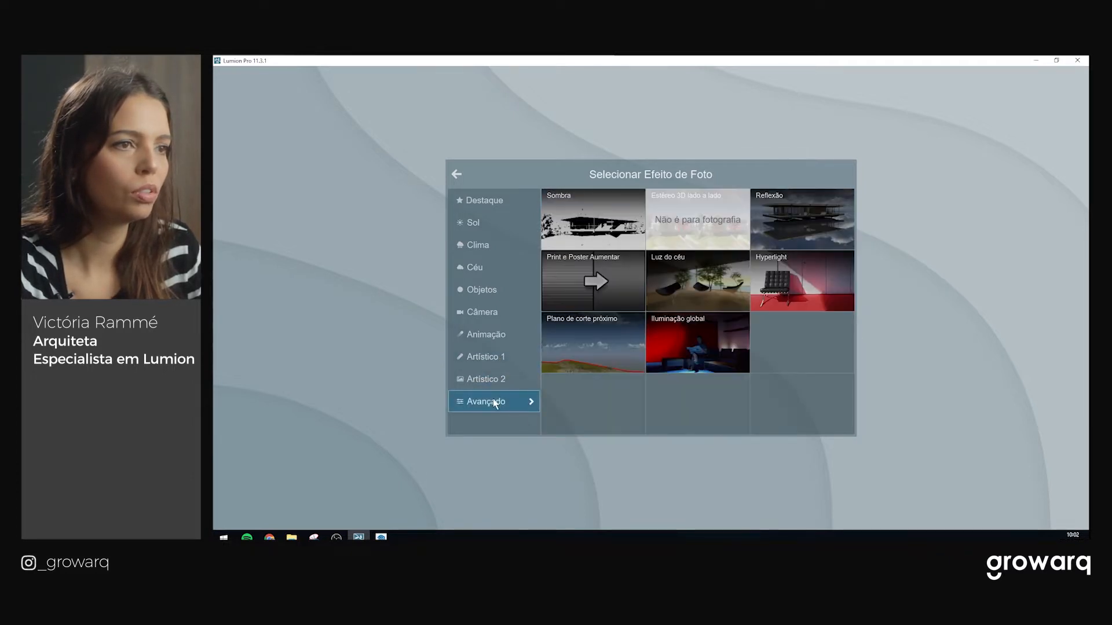
click(799, 217)
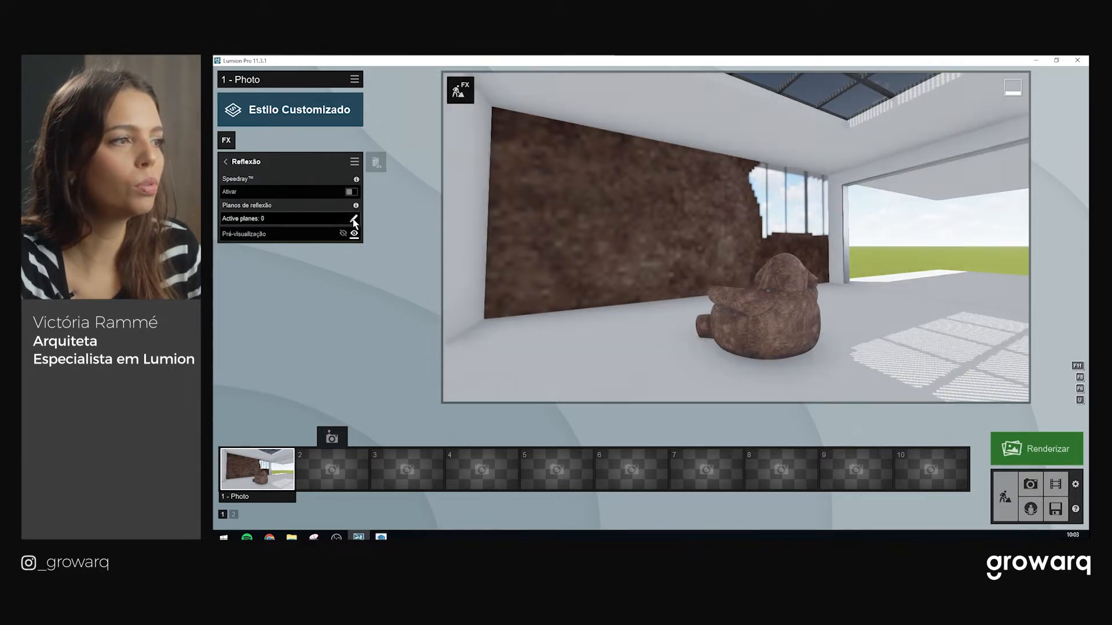
Add the mirror wall as a reflection plane in the Reflexão effect
click(354, 220)
click(351, 495)
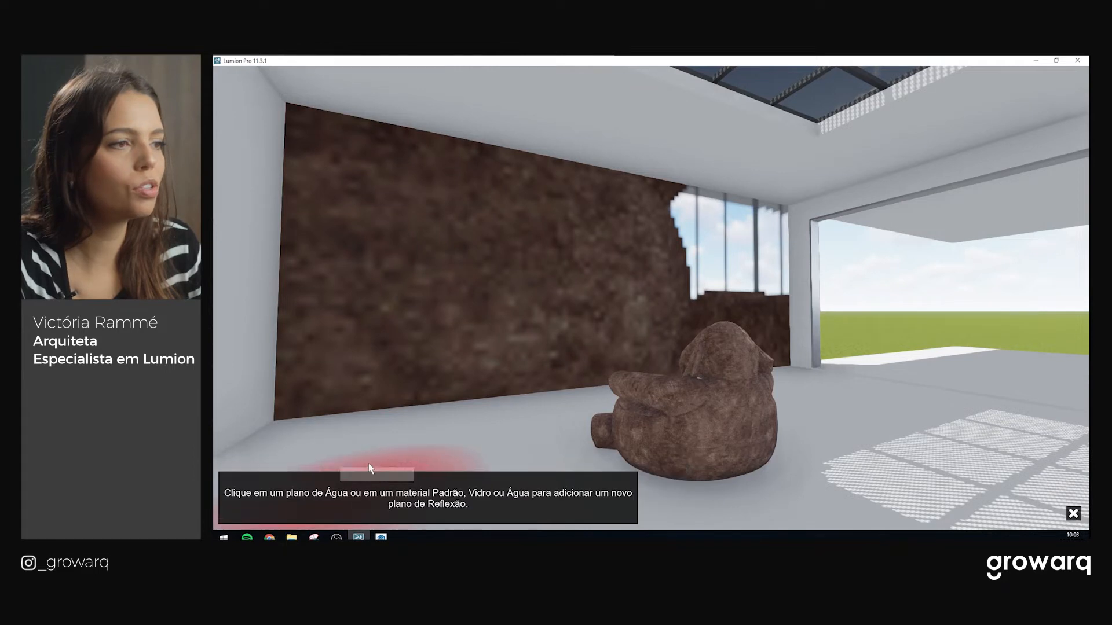
click(489, 248)
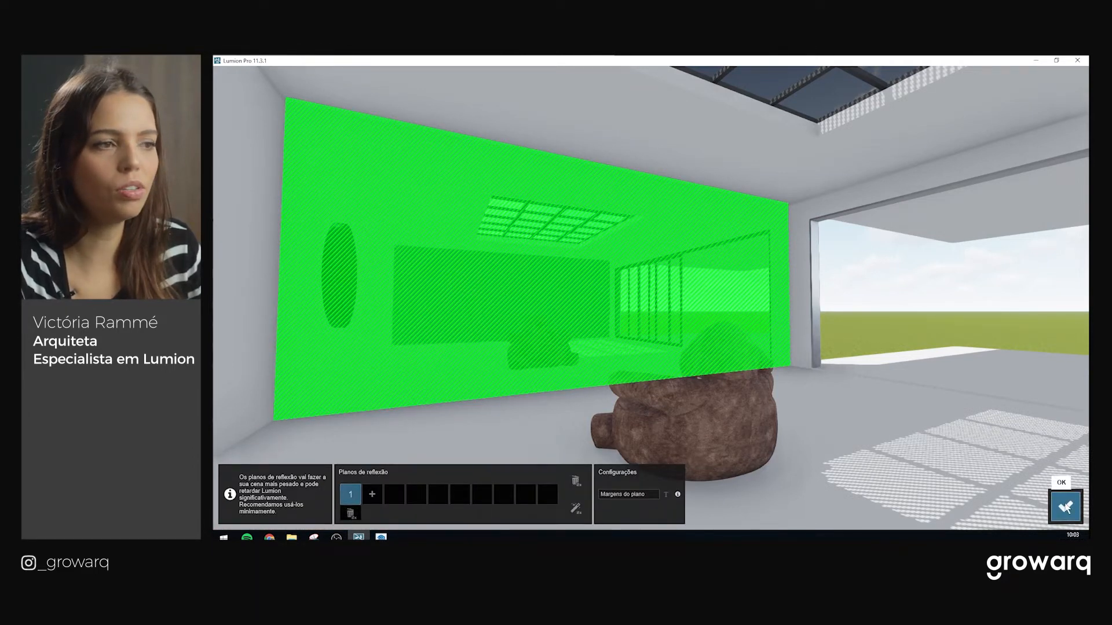
click(1065, 506)
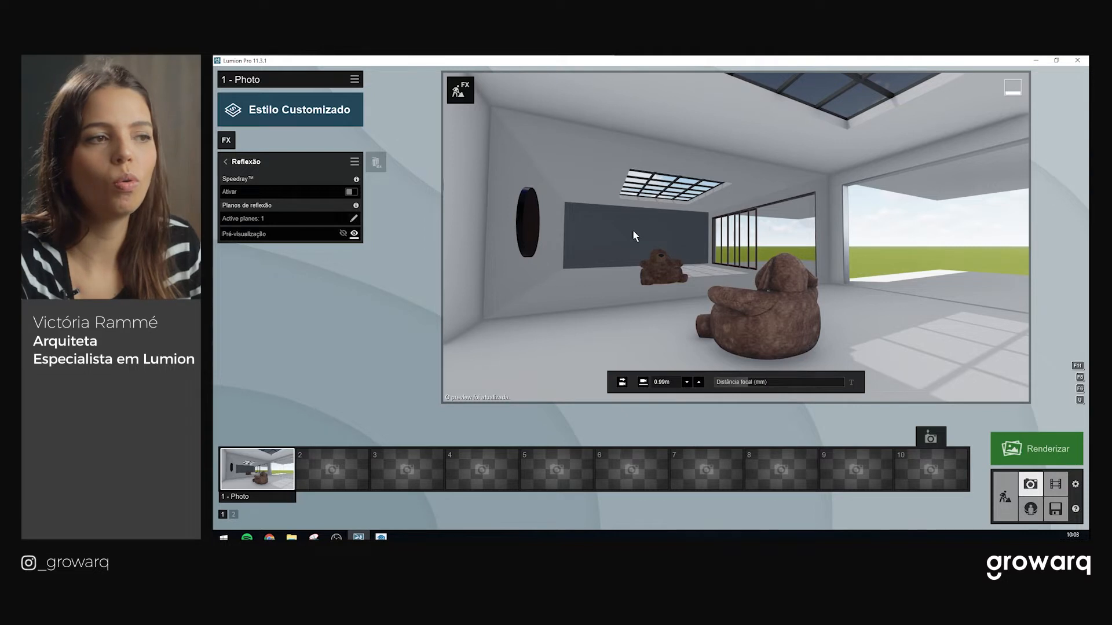
Shift the reflection control sphere left in Build mode and return to Photo mode
click(1003, 480)
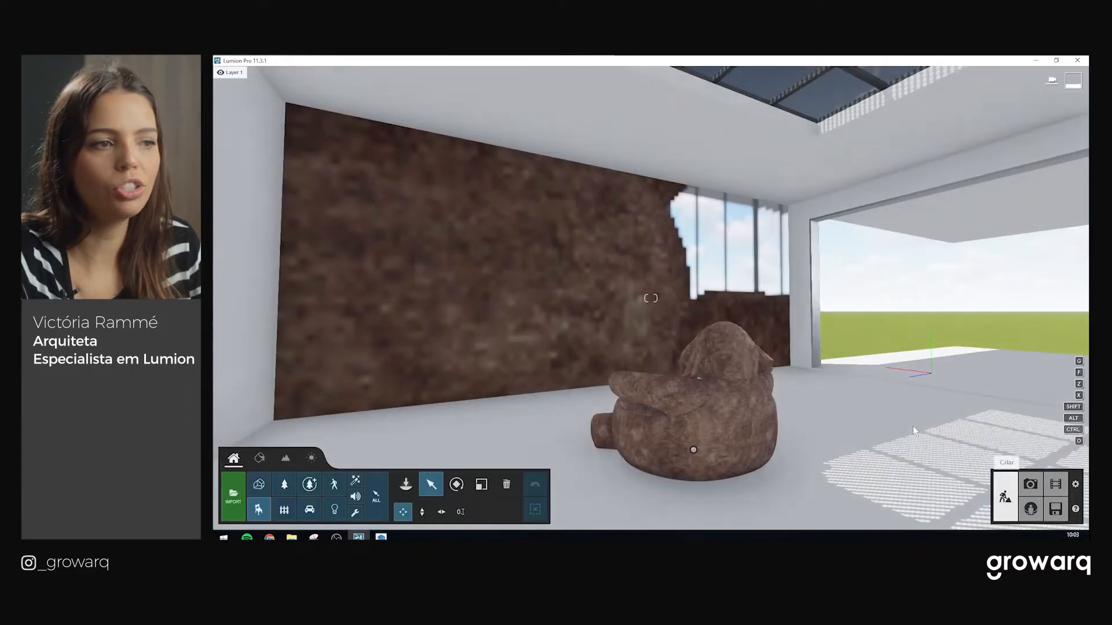
drag(656, 418, 503, 429)
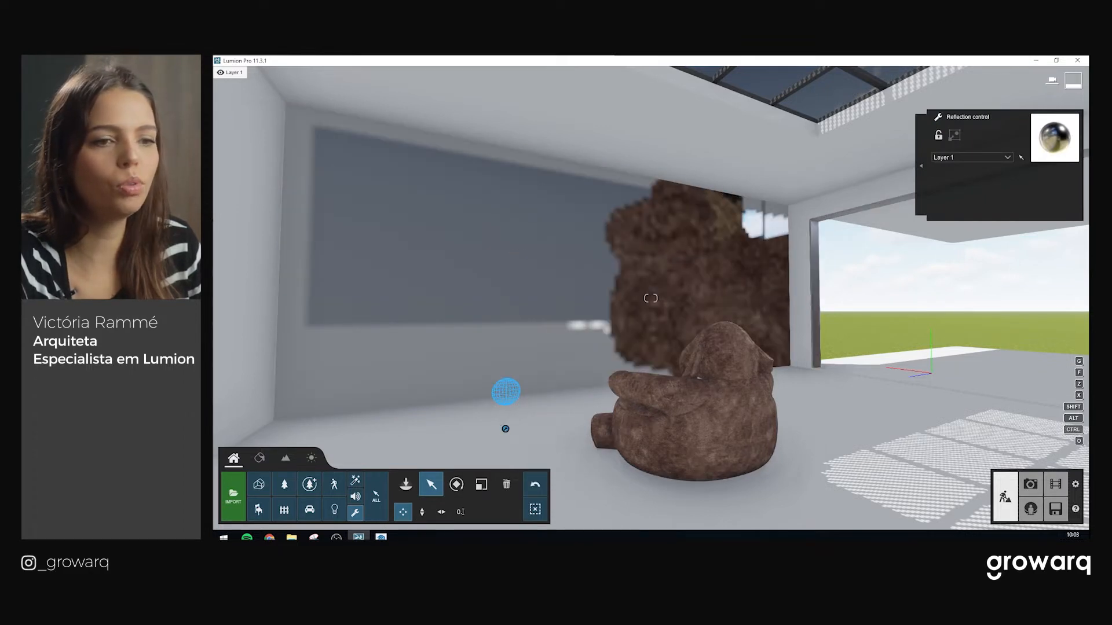
click(1034, 490)
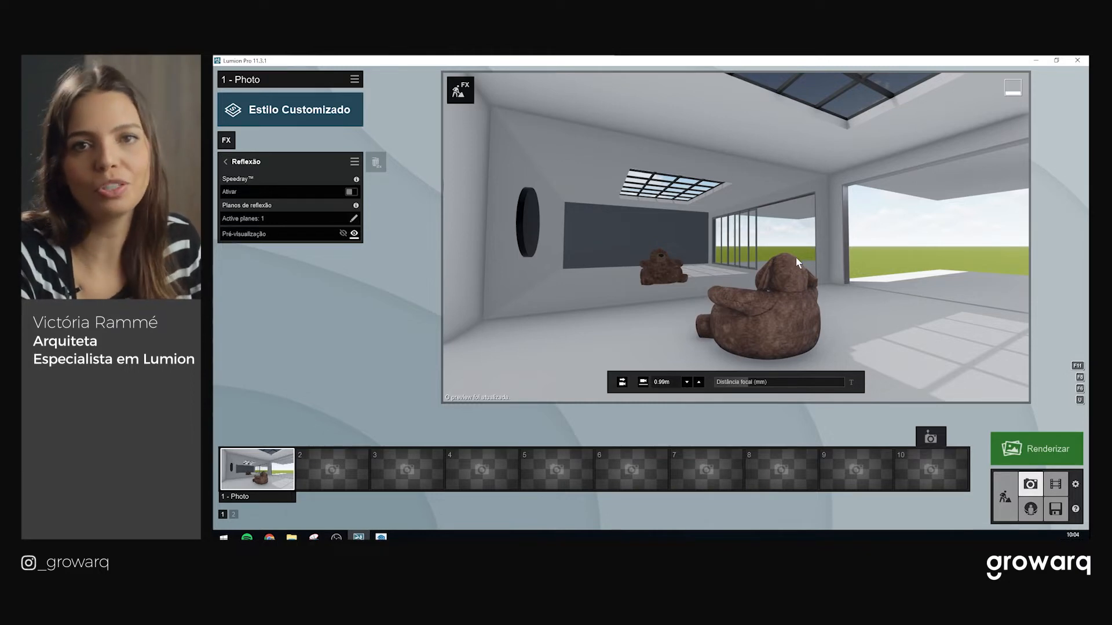
Fly out of the room to the timber-decked pool and select its water surface in the Materials editor
click(1005, 497)
key(d)
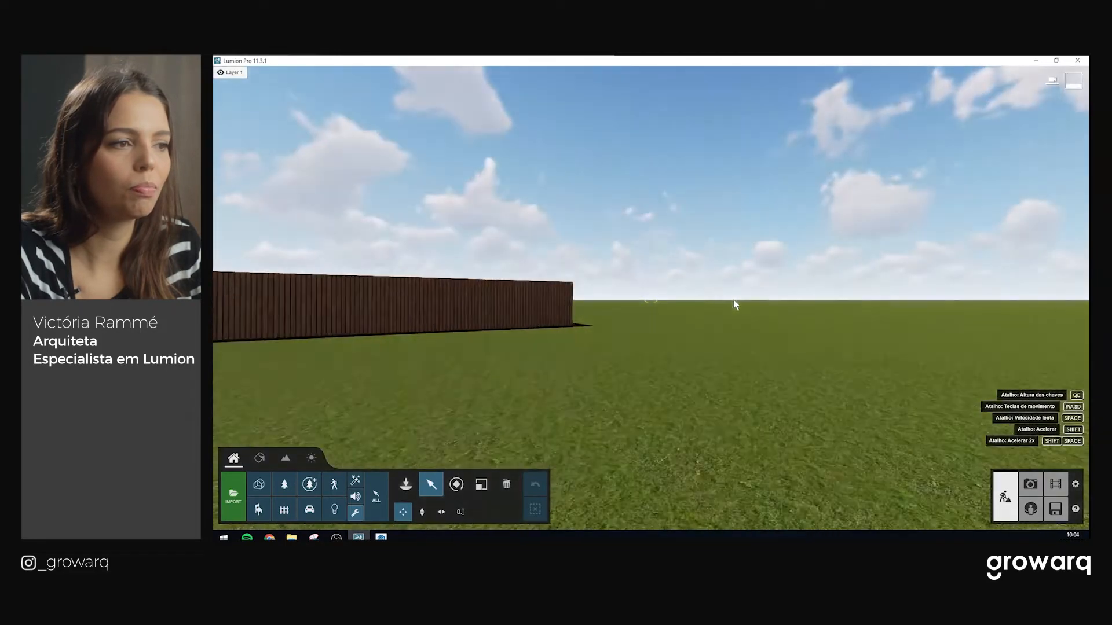
key(a)
key(w)
right_drag(651, 243, 666, 283)
key(q)
key(d)
key(w)
key(s)
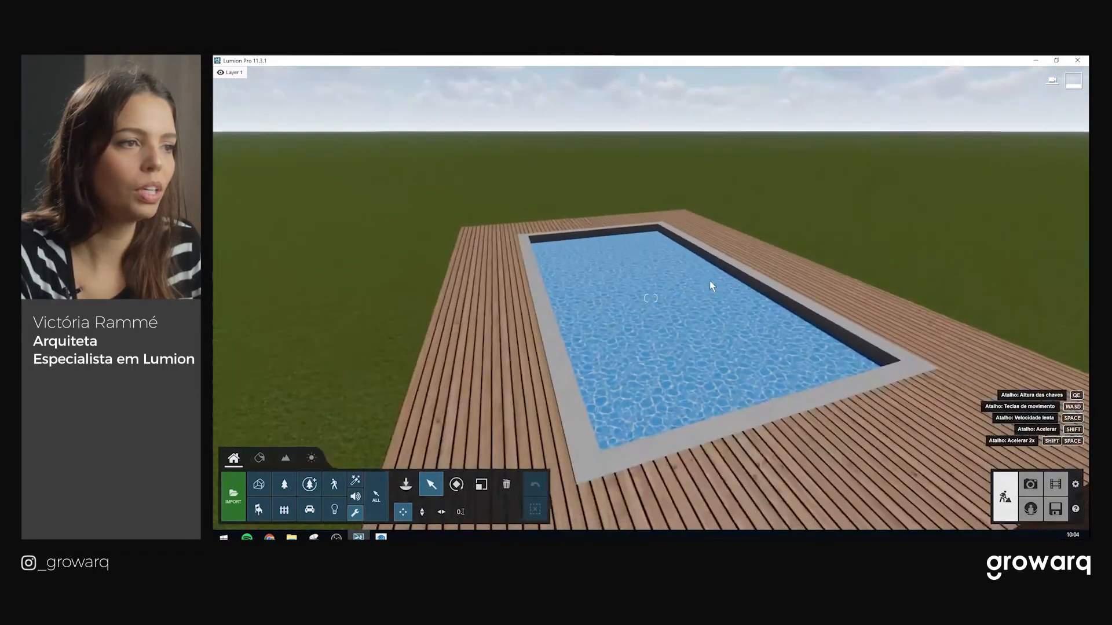
click(261, 459)
click(690, 342)
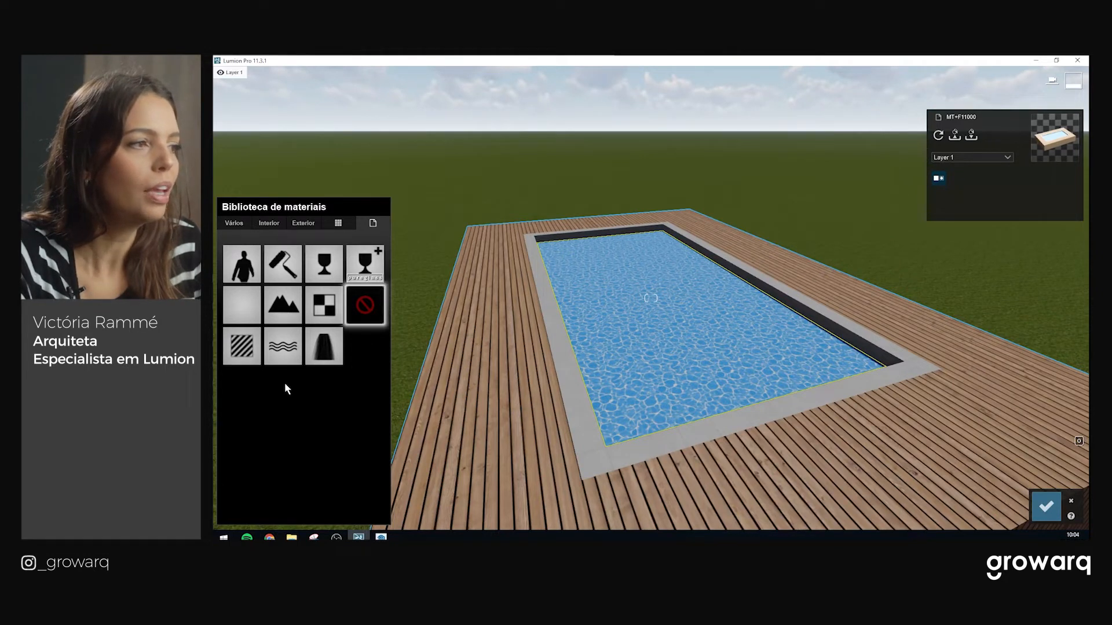
Apply the Water material to the pool surface and look over the water
click(278, 352)
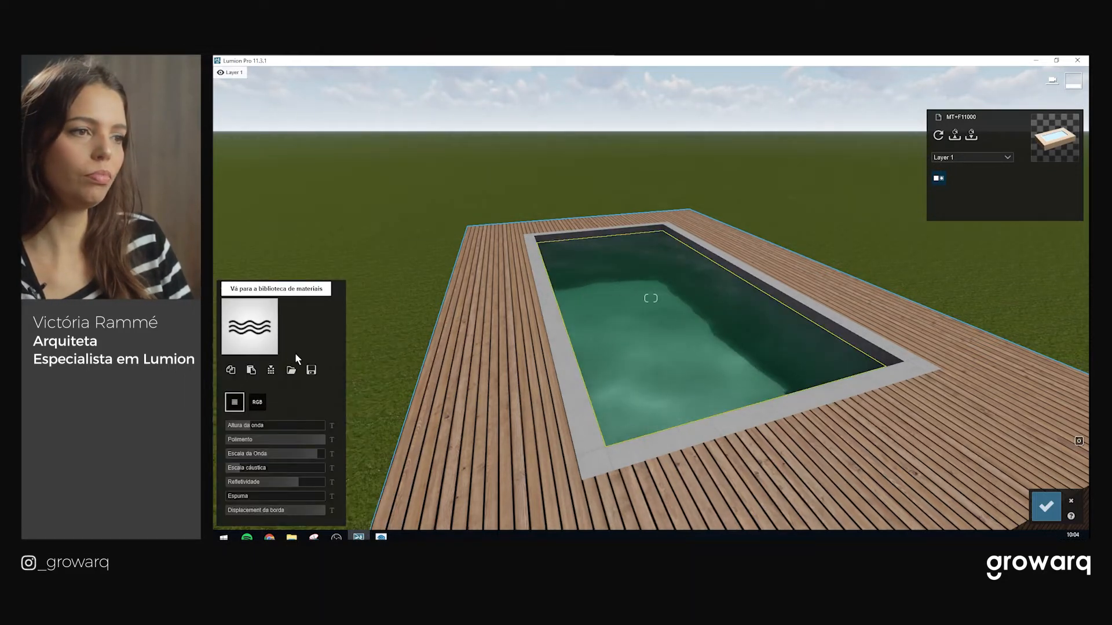
key(w)
right_drag(705, 380, 666, 359)
key(d)
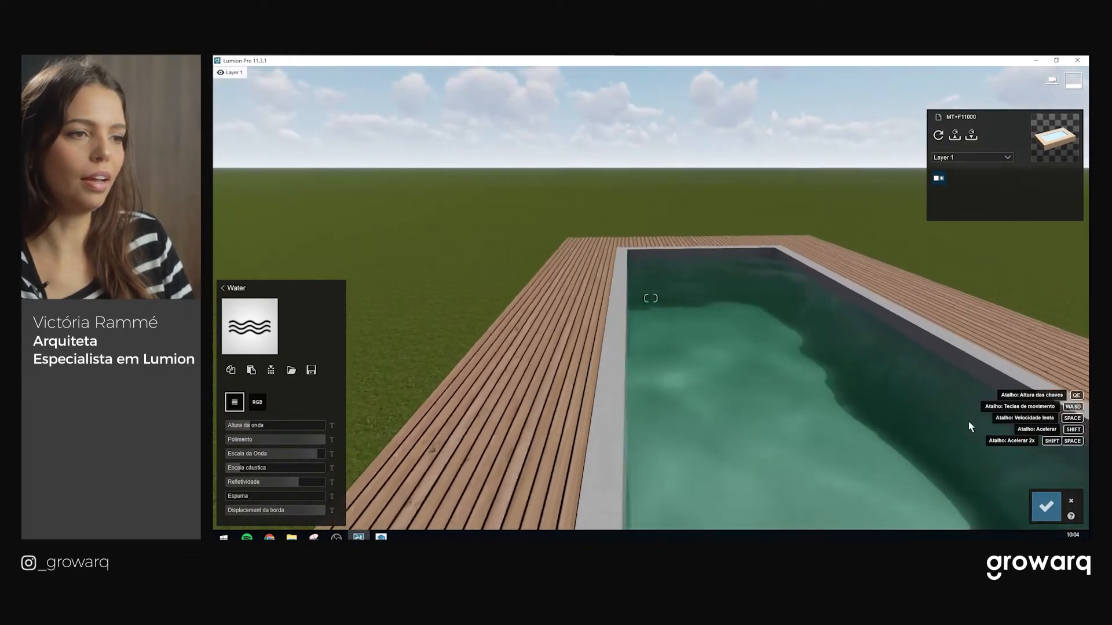
right_drag(535, 347, 554, 384)
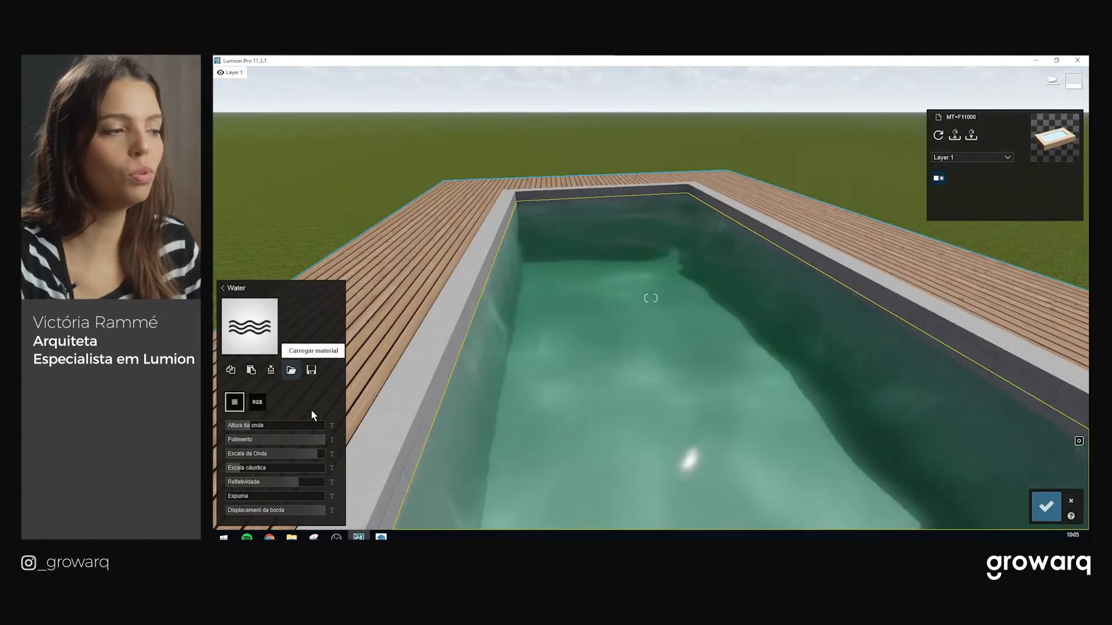
key(s)
right_drag(626, 490, 633, 447)
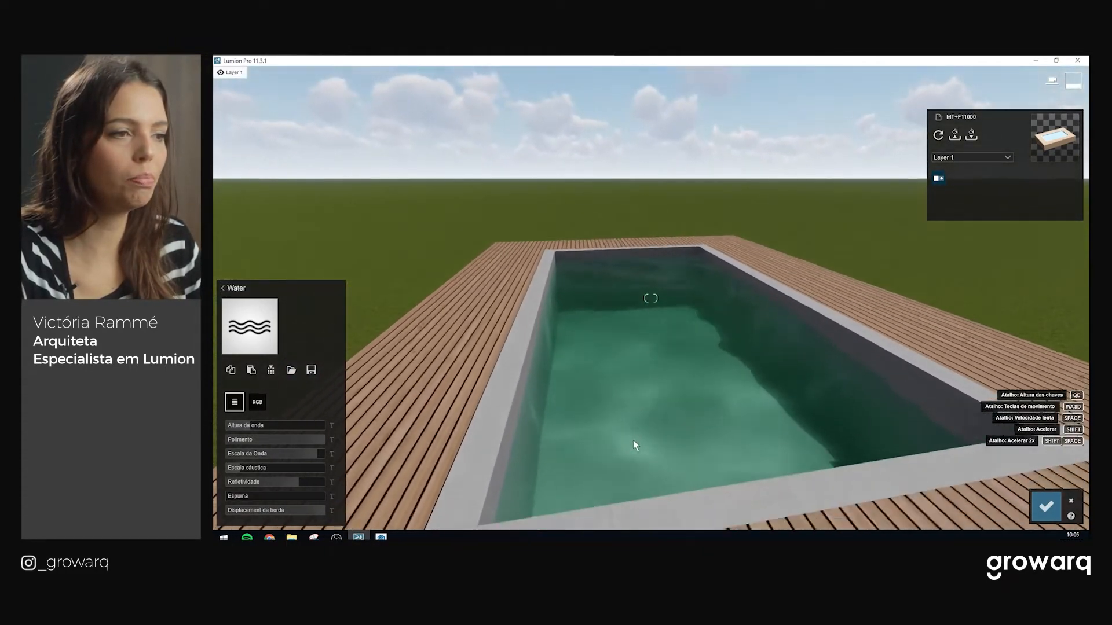
key(q)
key(d)
right_drag(354, 383, 351, 425)
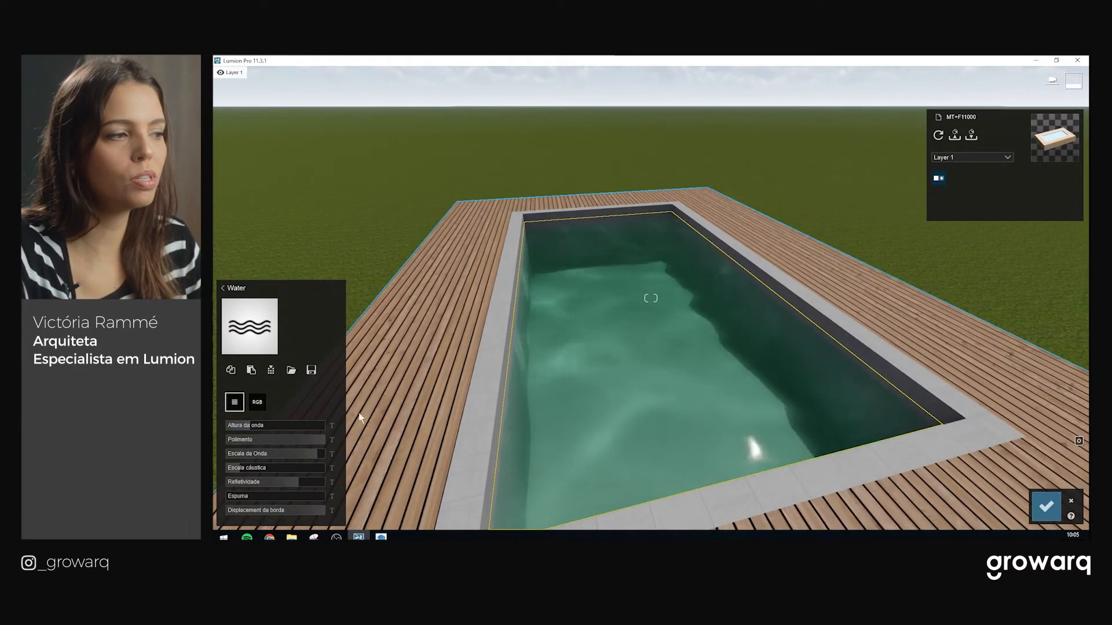
Tint the pool water blue instead of green and set luminance to 4.6
scroll(523, 367, up, 2)
click(259, 402)
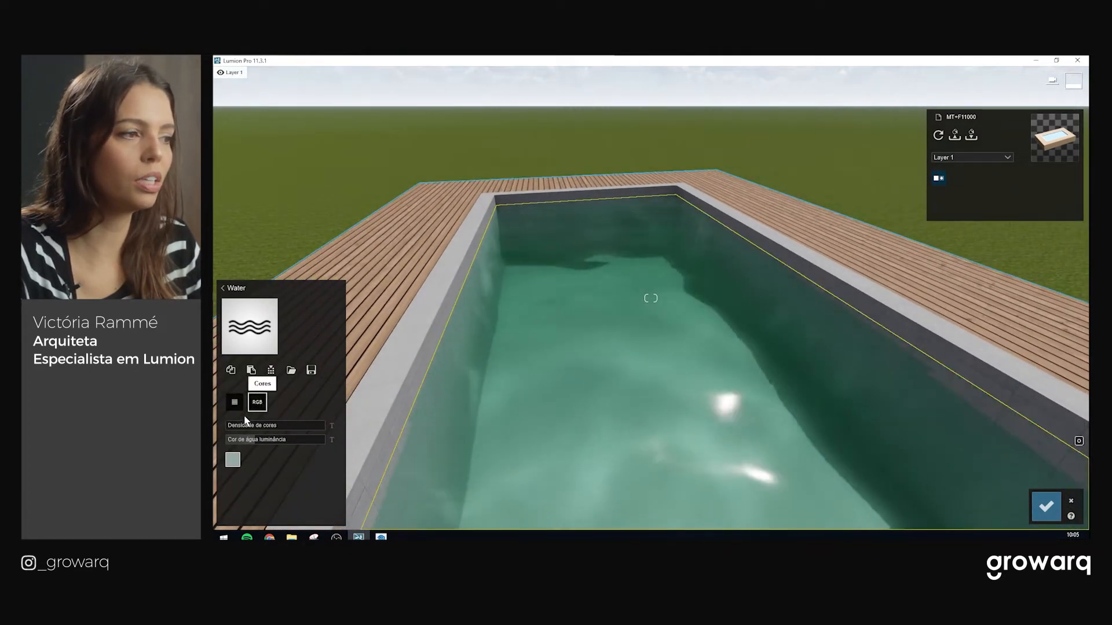
click(232, 460)
mouse_move(360, 404)
mouse_down()
mouse_move(374, 404)
mouse_move(354, 410)
mouse_move(354, 388)
mouse_up()
drag(433, 408, 374, 393)
click(378, 395)
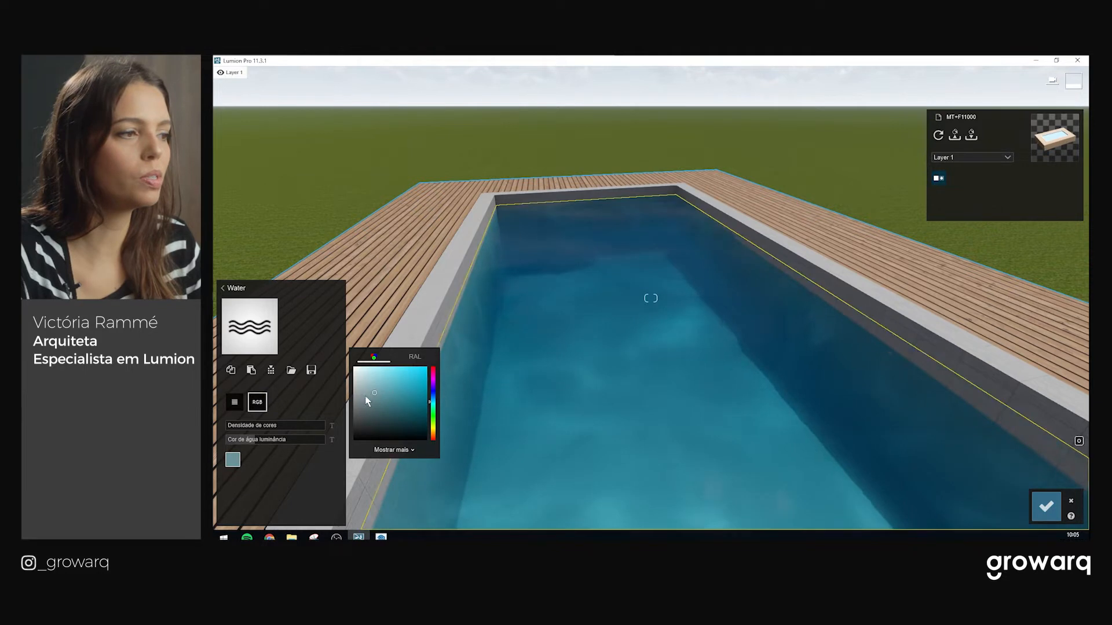
mouse_move(251, 441)
mouse_down()
mouse_move(262, 440)
mouse_move(252, 442)
mouse_up()
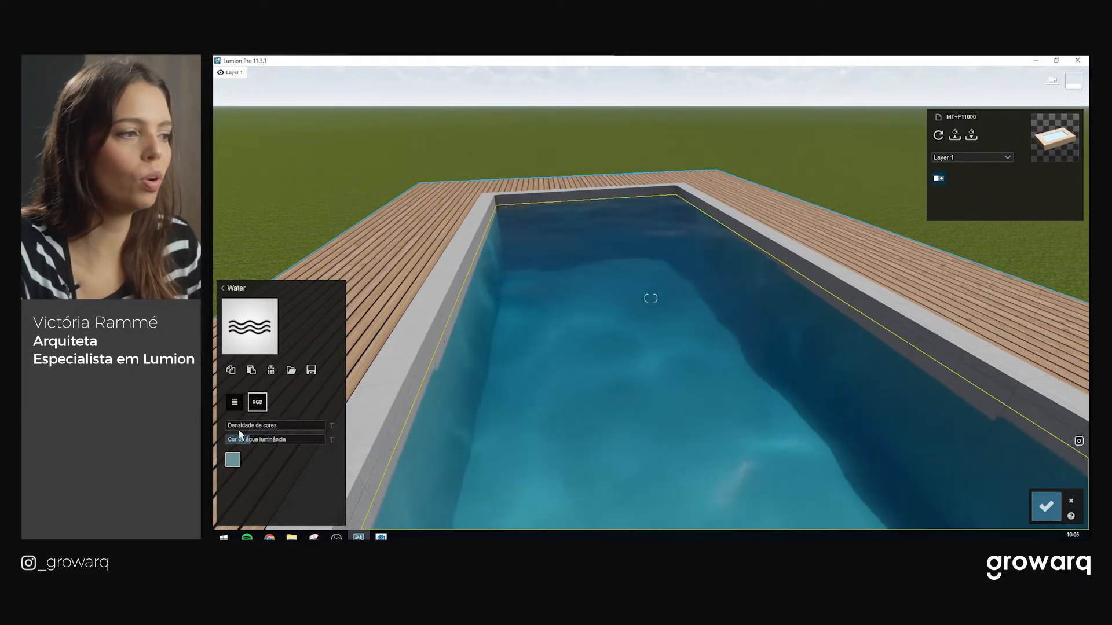
Set the pool water's wave height to 0.8 and wave scale to 88.3
click(235, 402)
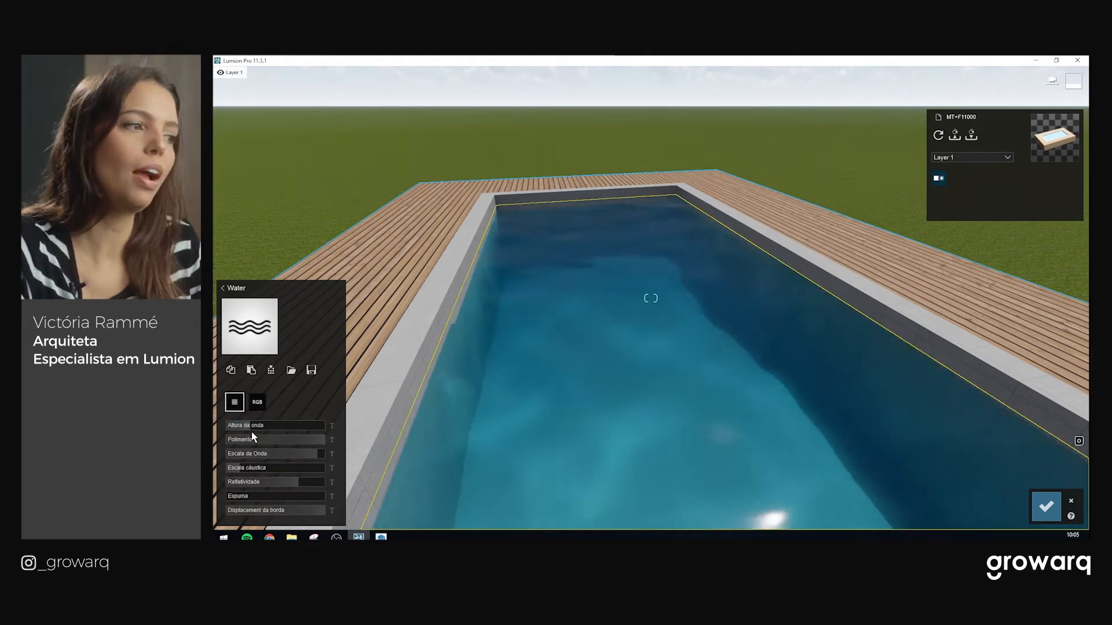
drag(236, 429, 325, 429)
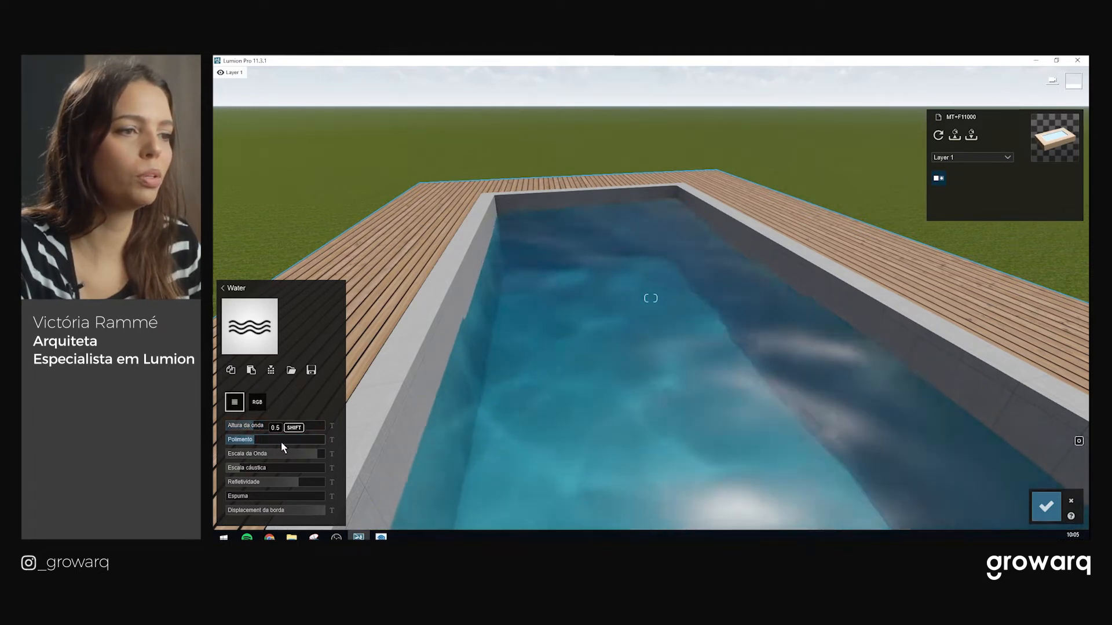
drag(306, 454, 273, 455)
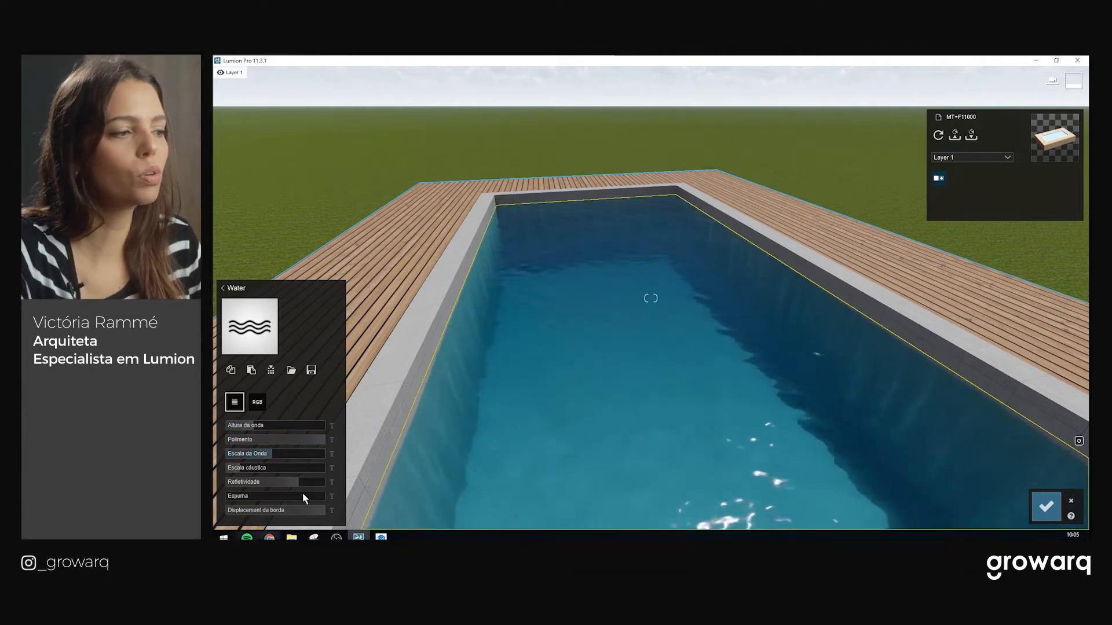
scroll(653, 406, down, 3)
scroll(653, 407, up, 3)
right_drag(637, 417, 348, 535)
key(s)
mouse_move(650, 298)
right_down()
mouse_move(718, 289)
mouse_move(608, 293)
mouse_move(643, 299)
right_up()
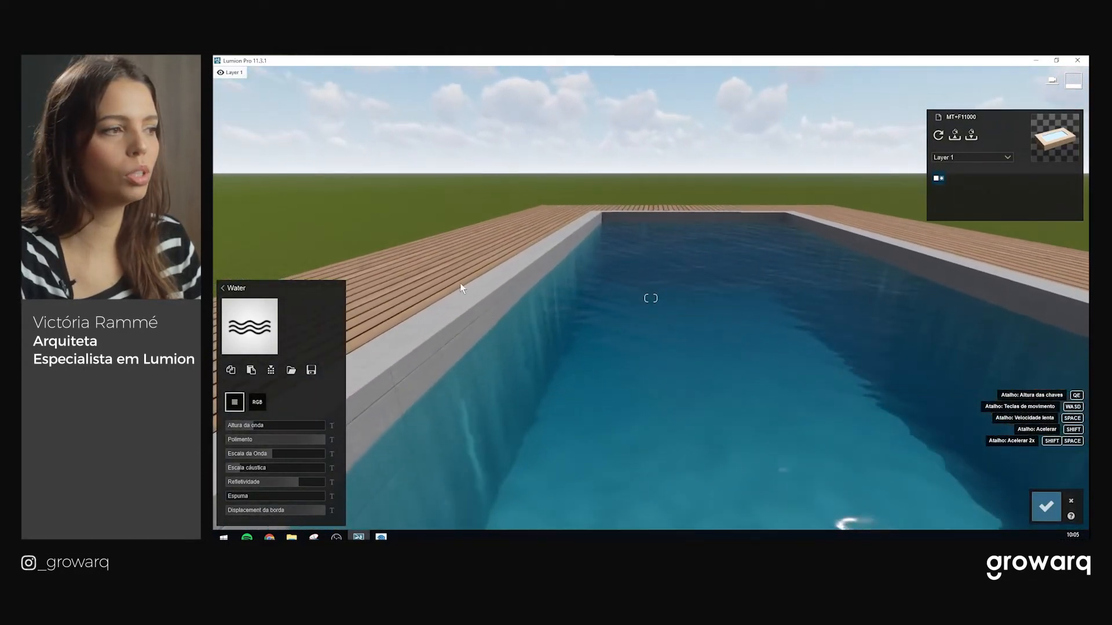
click(239, 288)
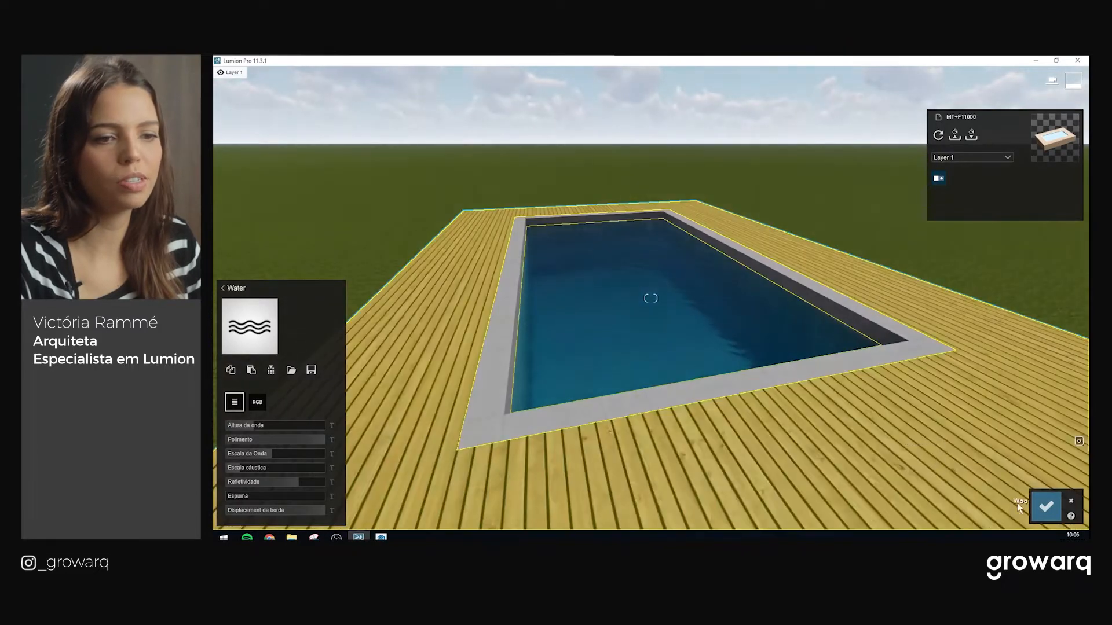
Assign the Invisible material to the modelled pool water, confirm, and switch to Landscape mode
click(1042, 505)
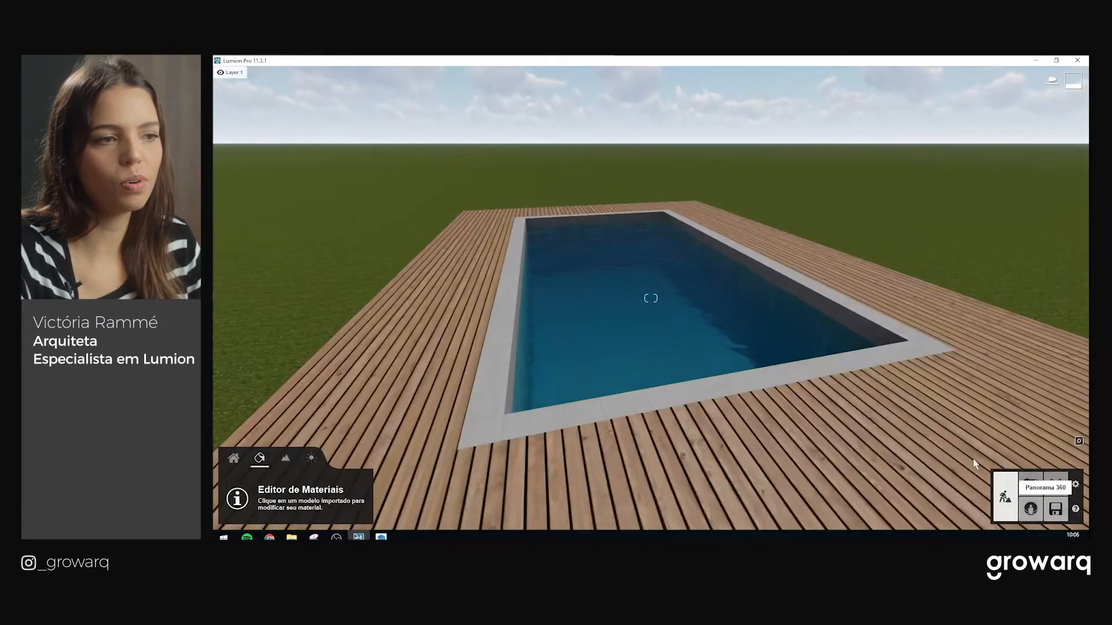
right_drag(793, 223, 718, 235)
key(w)
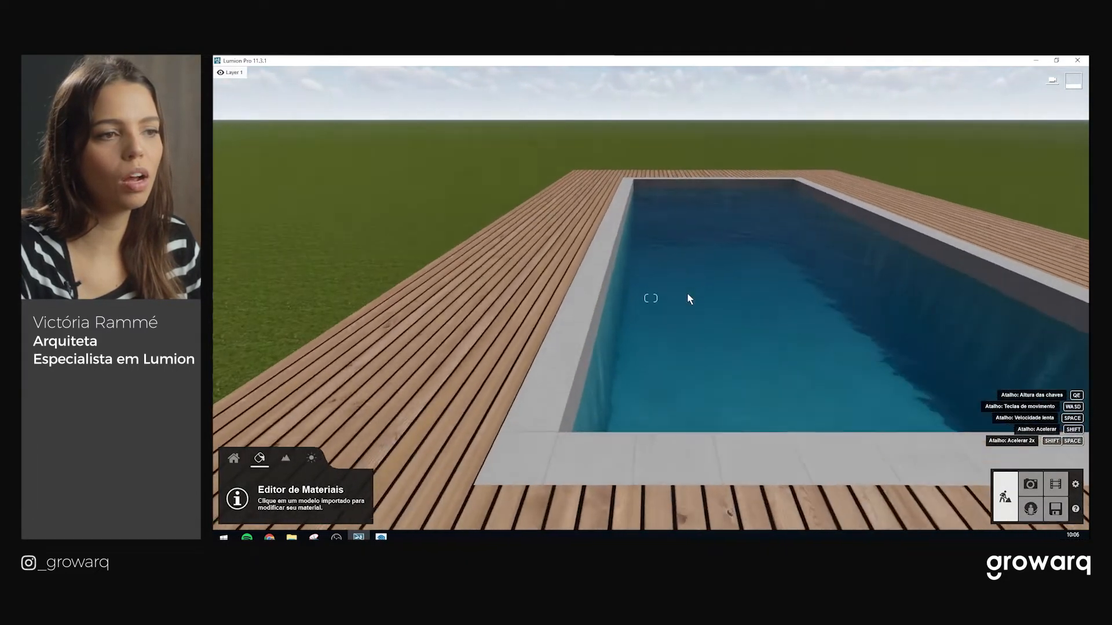
click(776, 312)
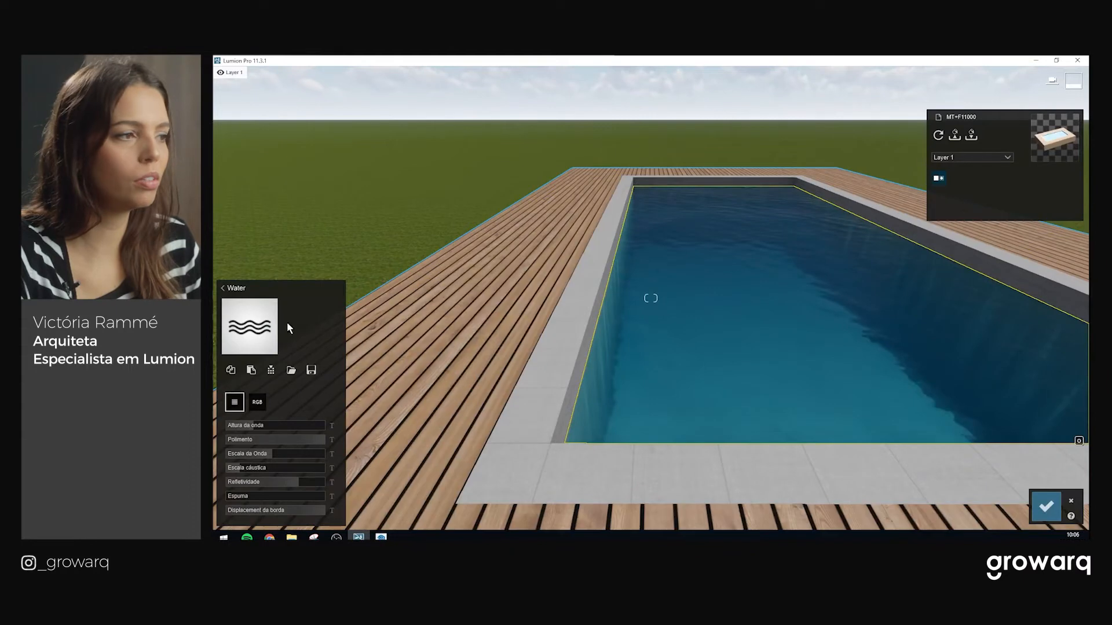
click(253, 290)
click(251, 304)
key(s)
click(1046, 506)
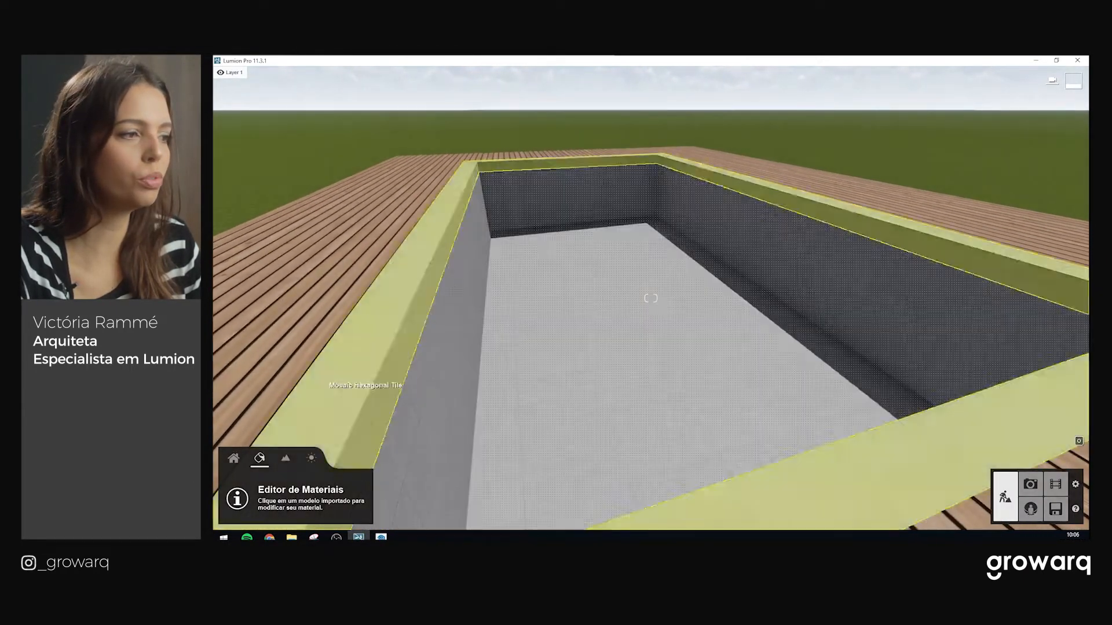
click(286, 459)
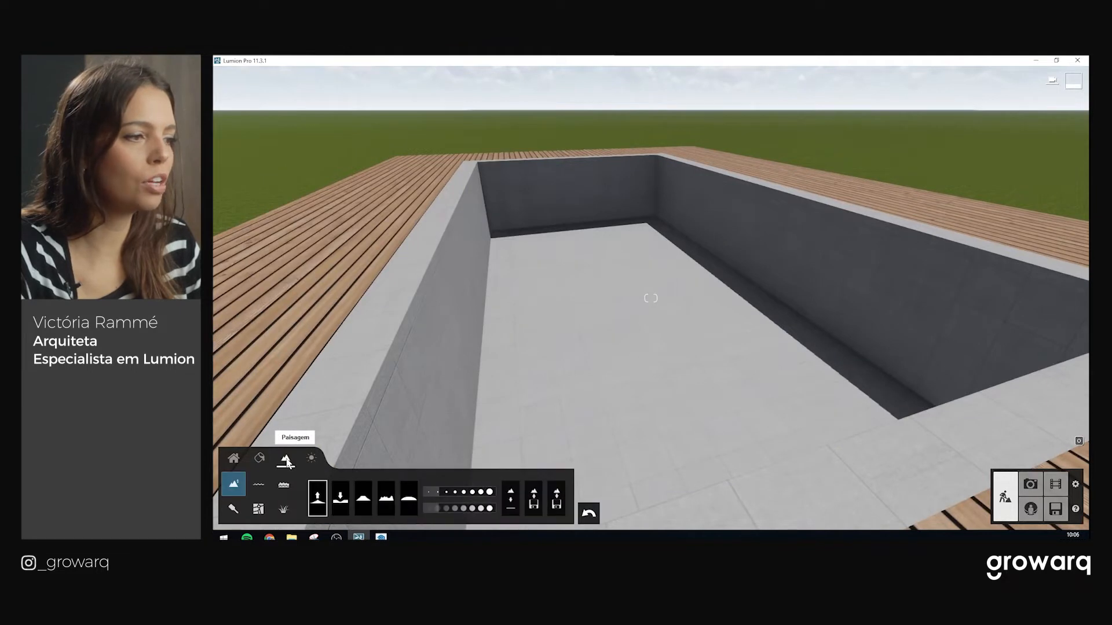
Spread a landscape water plane across the pool from one corner to the opposite corner
click(259, 488)
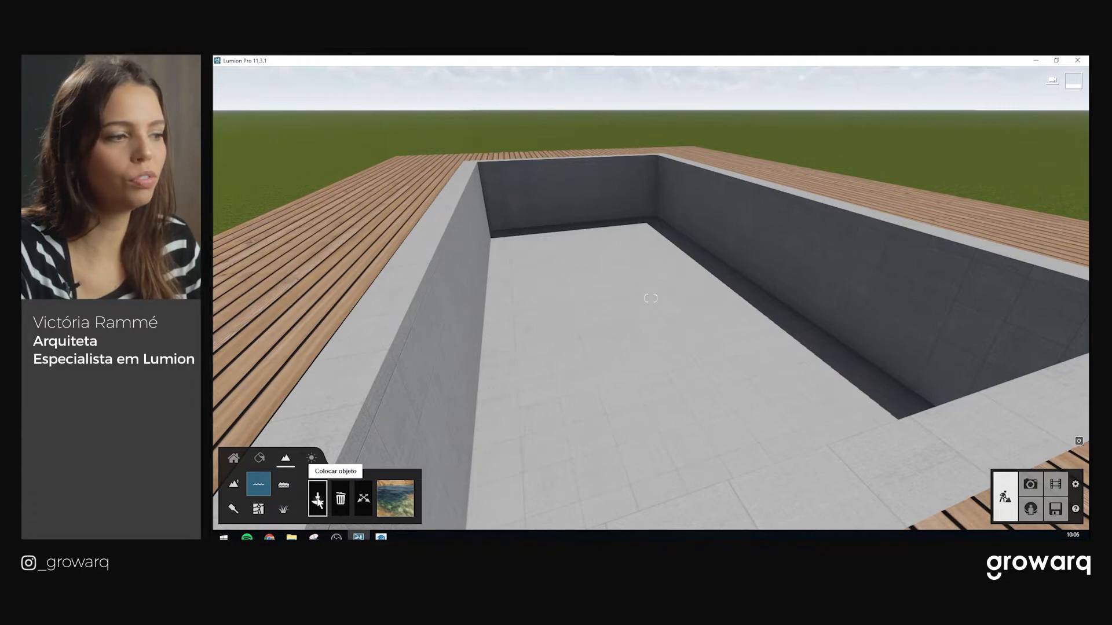
right_drag(475, 180, 322, 231)
key(s)
key(s)
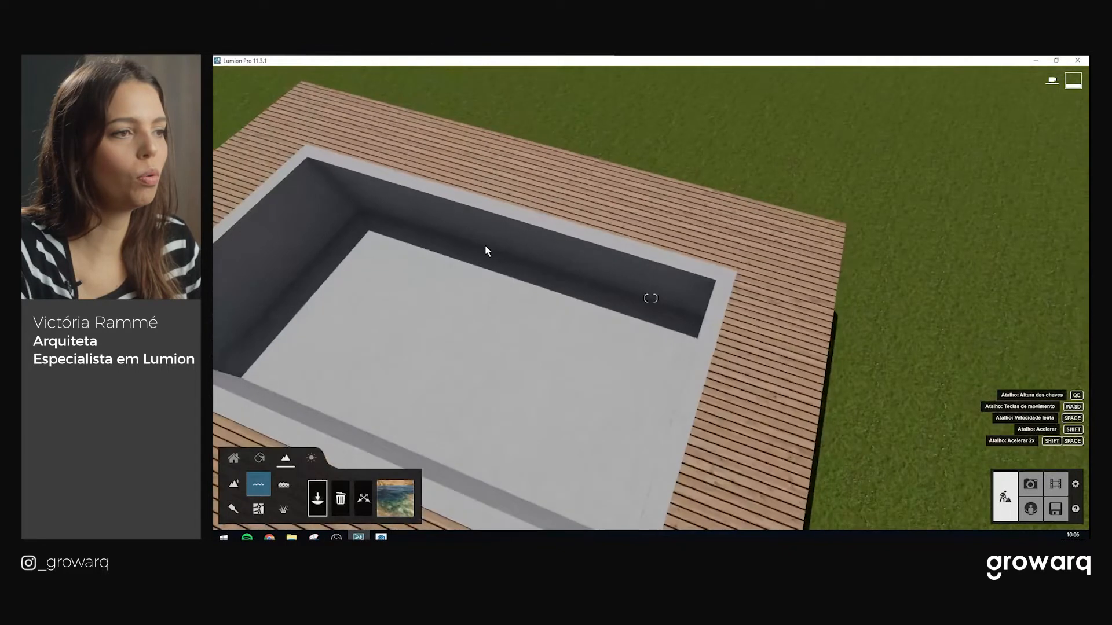
key(w)
drag(294, 144, 680, 529)
key(s)
right_drag(679, 530, 706, 419)
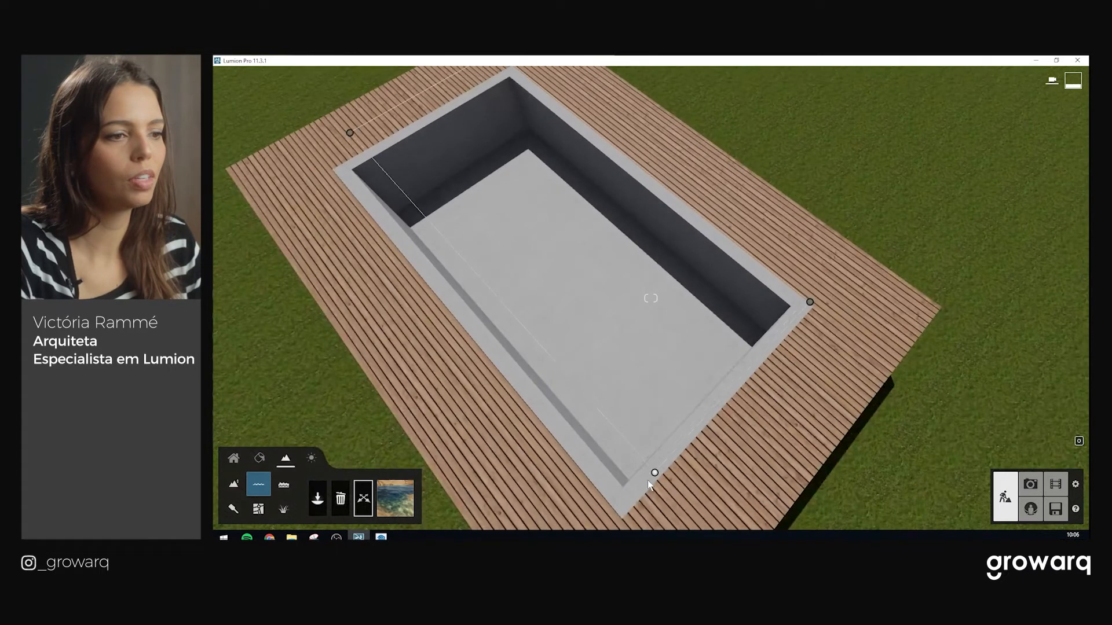
From a low view, raise the water surface up to the pool rim
right_drag(696, 486, 511, 231)
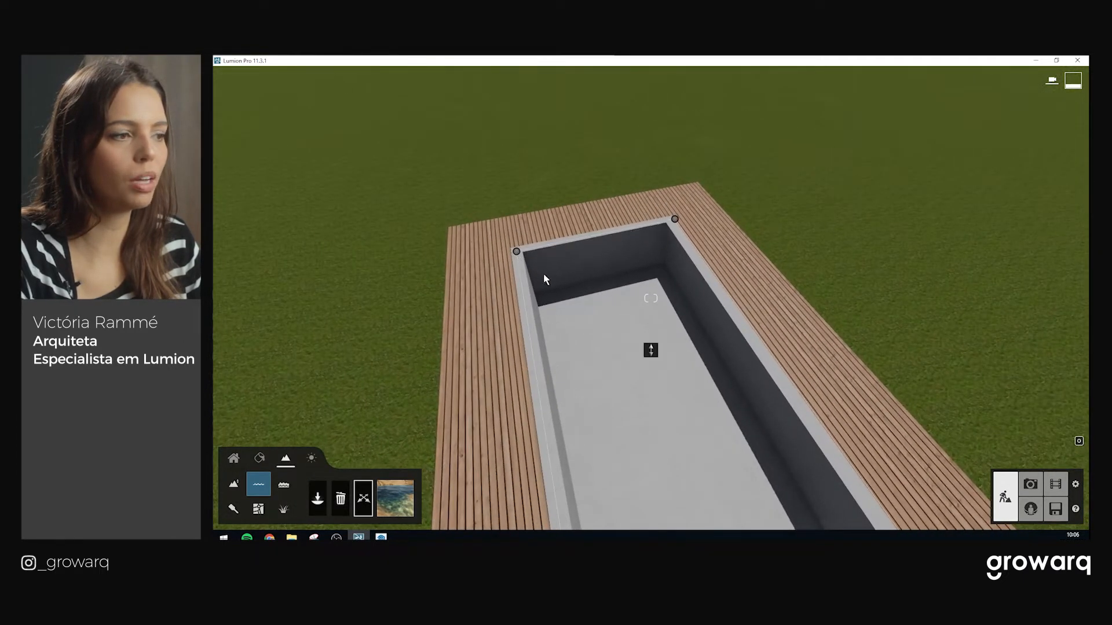
key(s)
right_drag(658, 307, 701, 537)
key(e)
right_drag(596, 492, 616, 423)
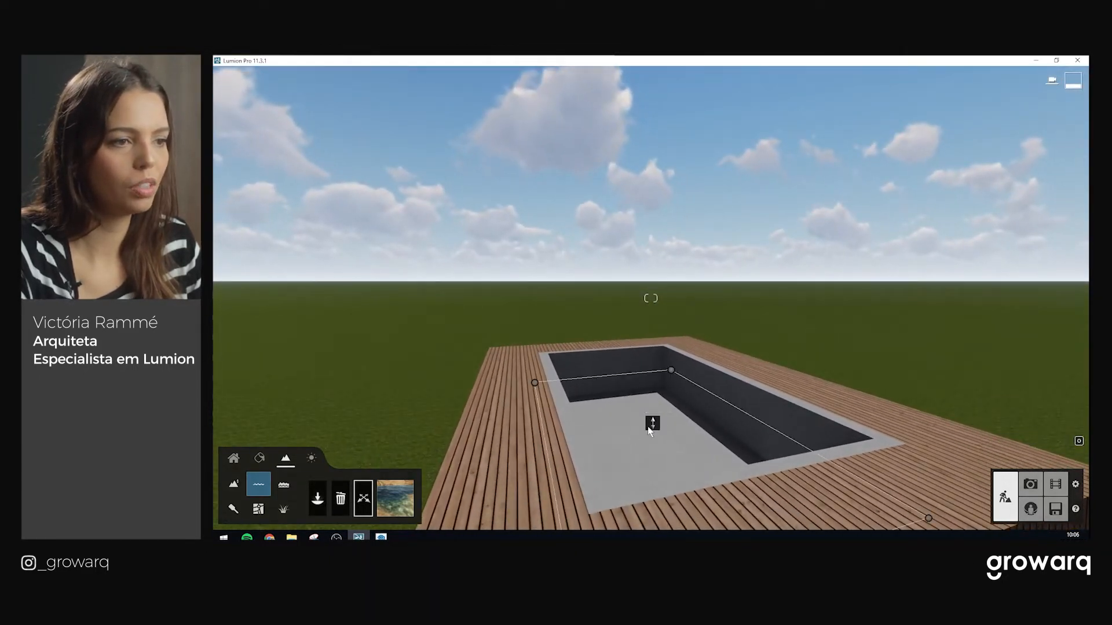
drag(656, 418, 660, 388)
Fly the camera down to and below the water, then back above the deck to inspect the filled pool
key(w)
right_drag(661, 397, 651, 456)
key(s)
key(e)
key(w)
key(w)
right_drag(647, 394, 645, 331)
key(s)
key(s)
key(q)
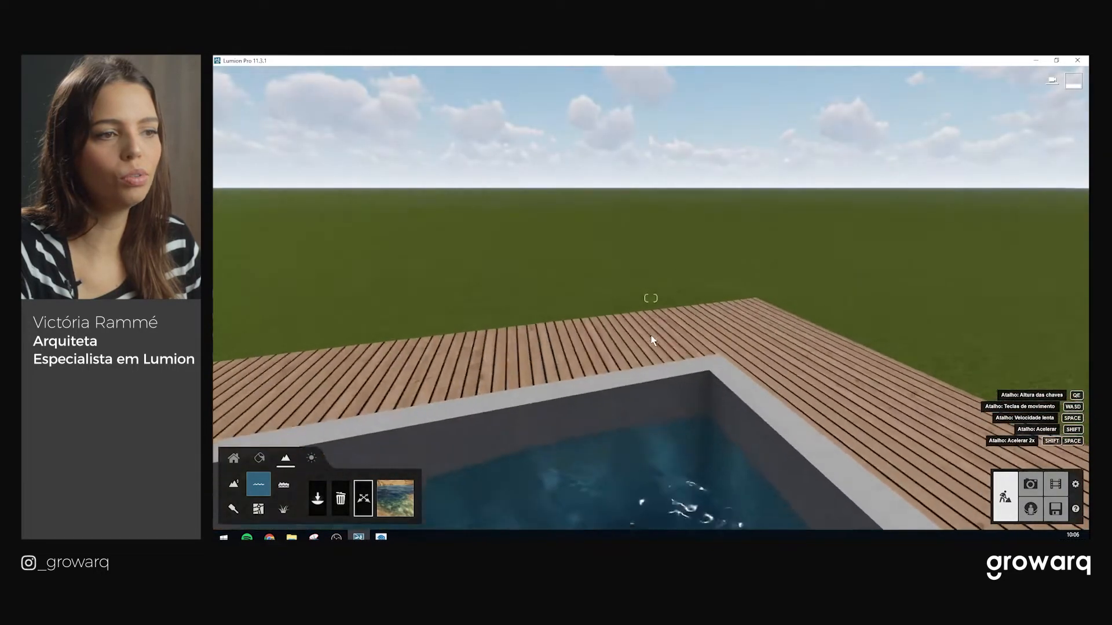
key(e)
key(w)
right_drag(638, 422, 605, 449)
key(s)
key(s)
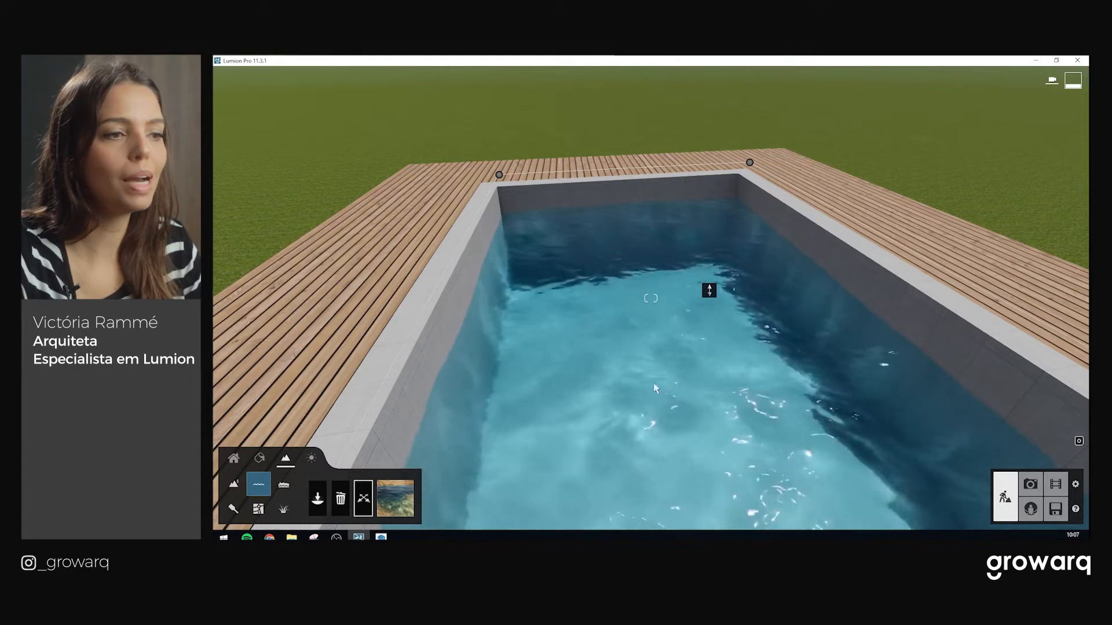
Try a first water type, then apply the green Lagoa water to the pool
click(392, 504)
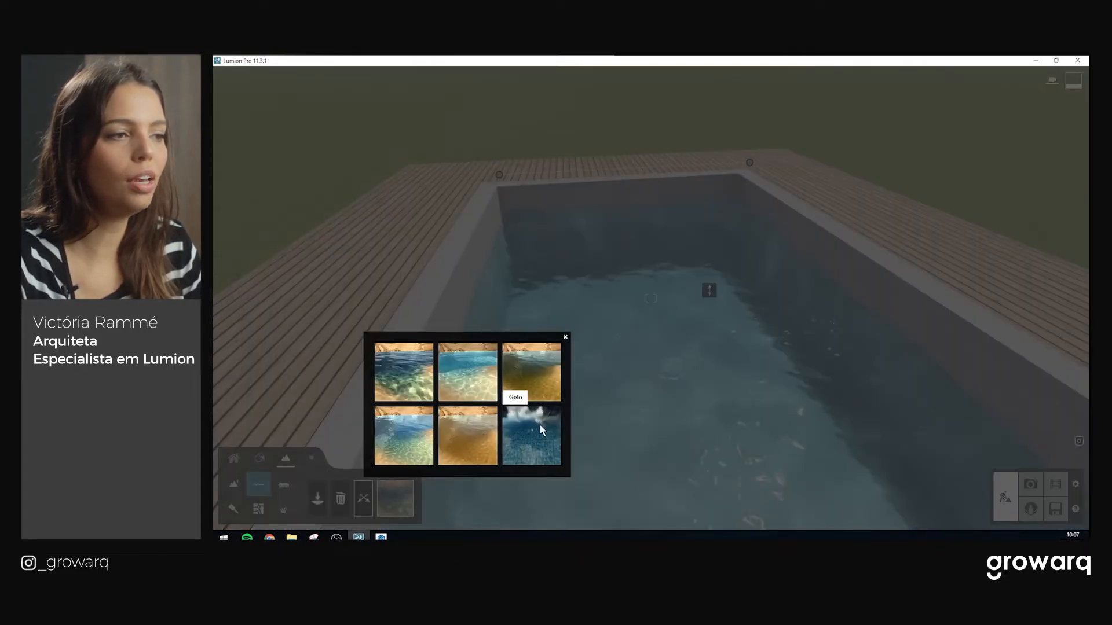
click(414, 386)
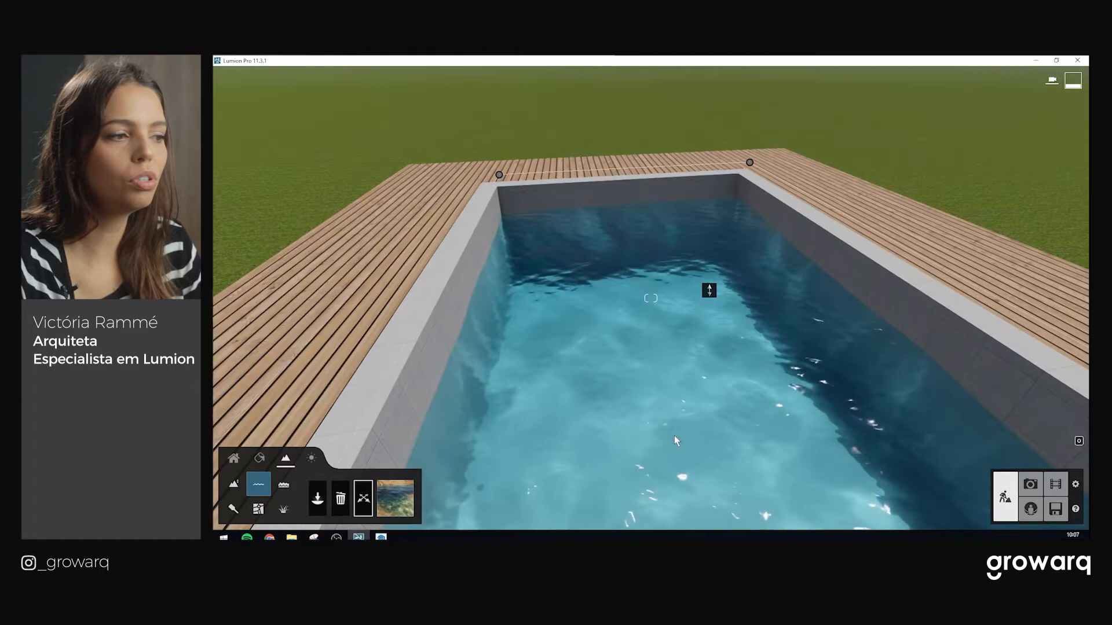
click(390, 494)
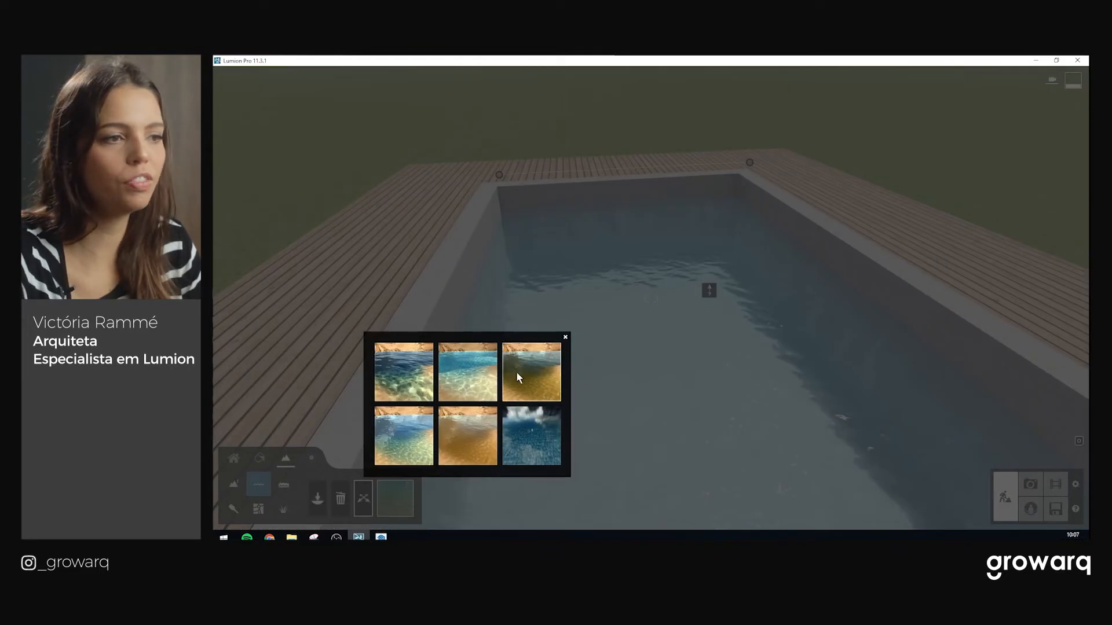
click(516, 372)
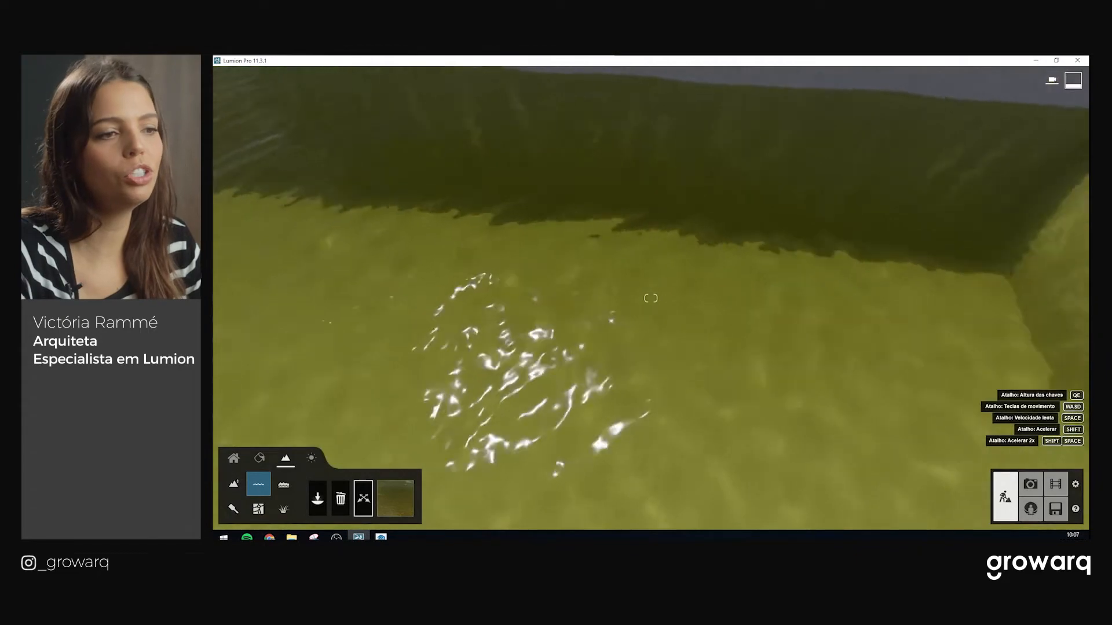
right_drag(651, 371, 534, 447)
Switch the pool water to a blue type, then brown, then the icy, foam-covered water
click(408, 498)
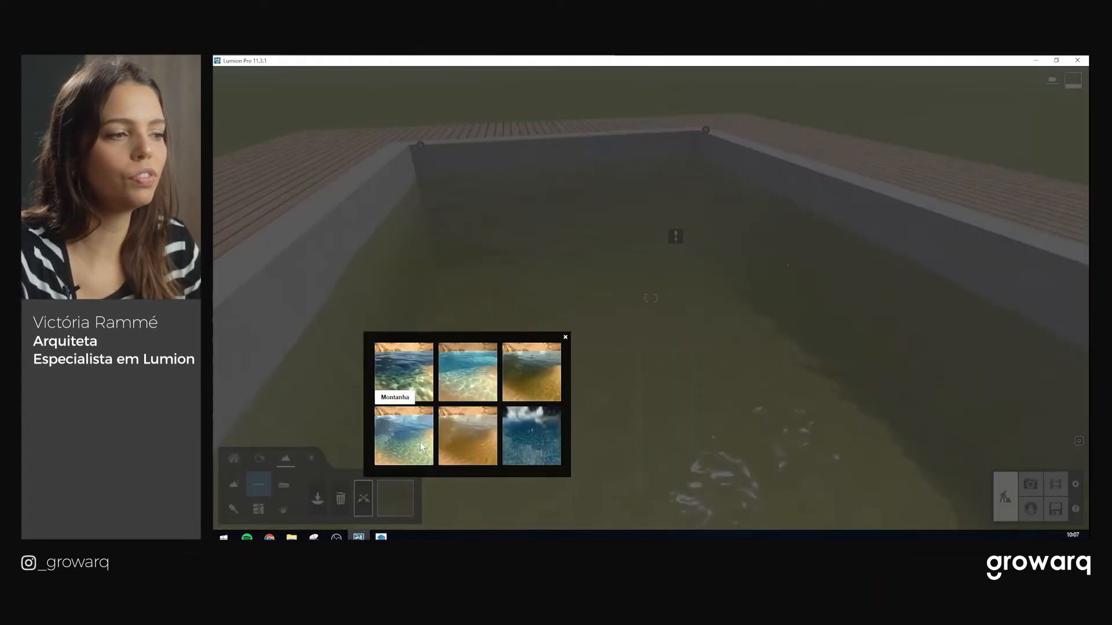
click(420, 441)
key(w)
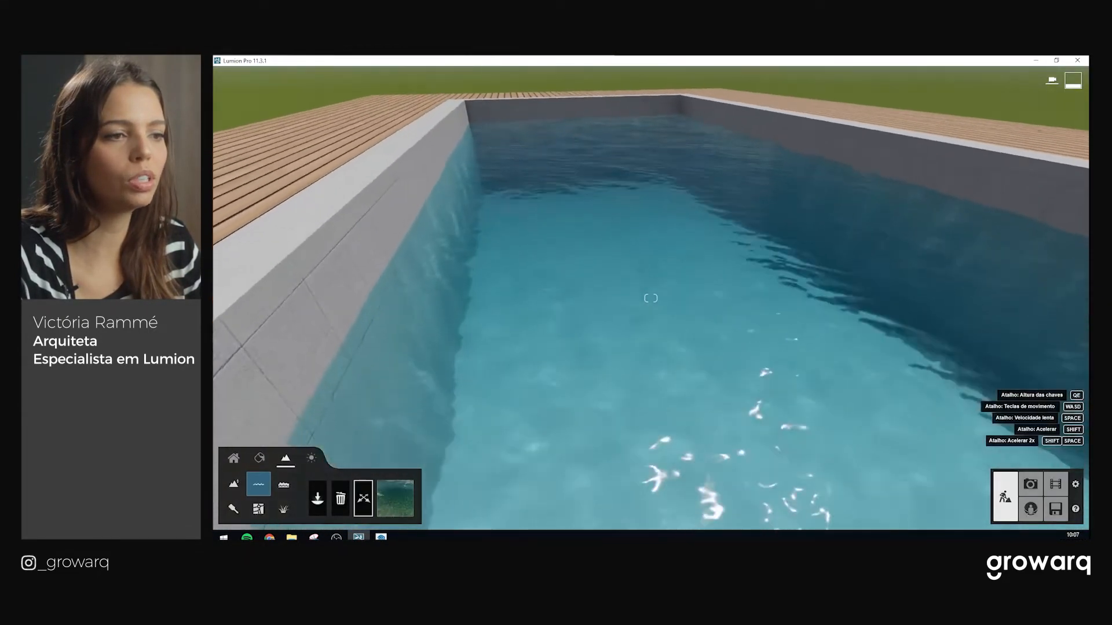
key(s)
key(w)
right_drag(651, 347, 579, 290)
click(412, 490)
click(454, 463)
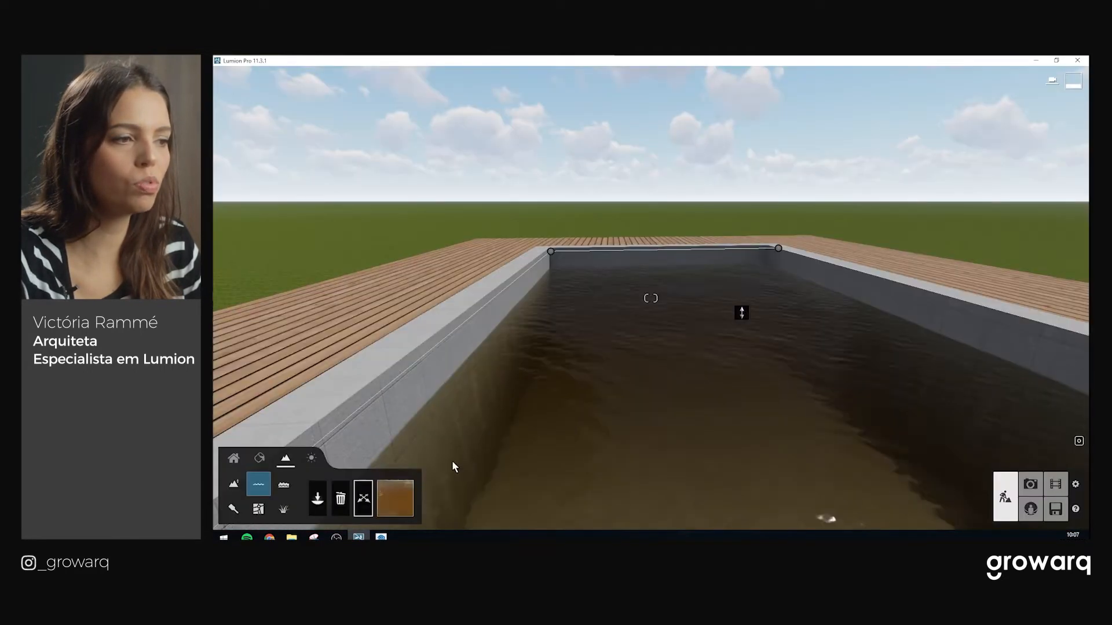
click(394, 502)
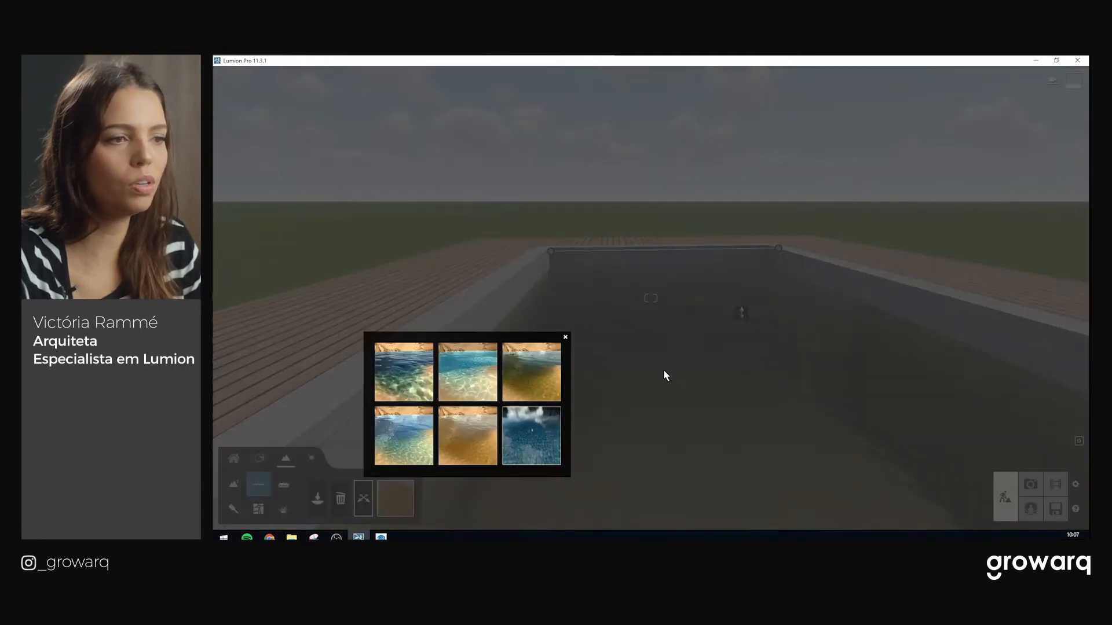
click(531, 437)
Orbit and zoom around the pool to inspect the icy, foamy water from several angles
right_drag(651, 298, 521, 255)
right_drag(610, 389, 608, 379)
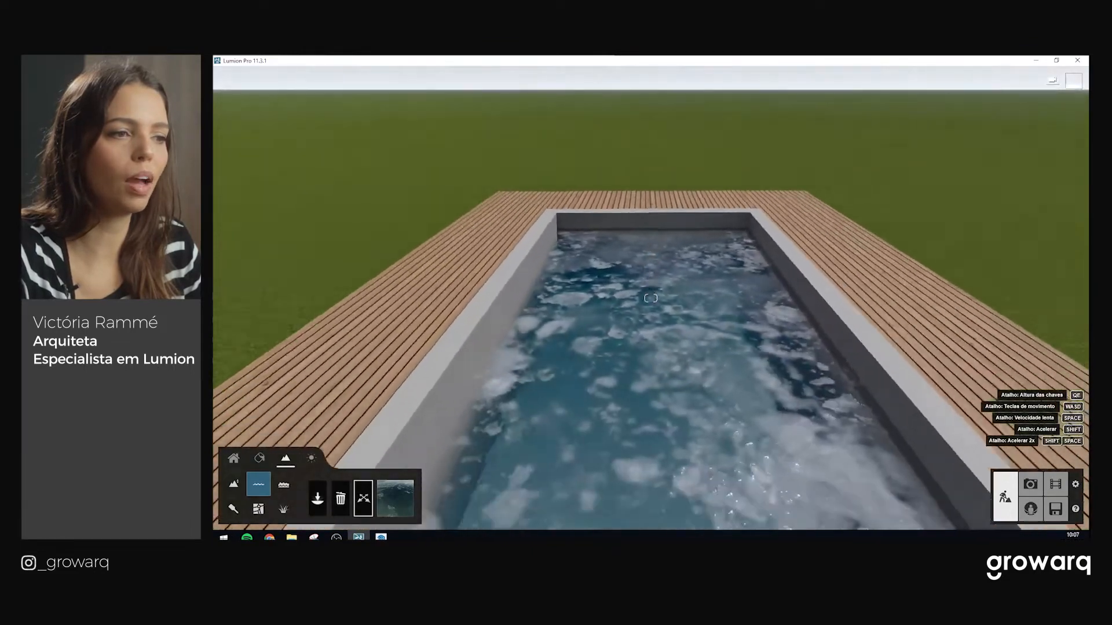
middle_drag(608, 380, 615, 261)
scroll(611, 313, up, 2)
scroll(611, 313, down, 2)
right_drag(610, 313, 600, 298)
middle_drag(600, 299, 596, 536)
right_drag(554, 227, 628, 364)
key(s)
right_drag(667, 263, 702, 266)
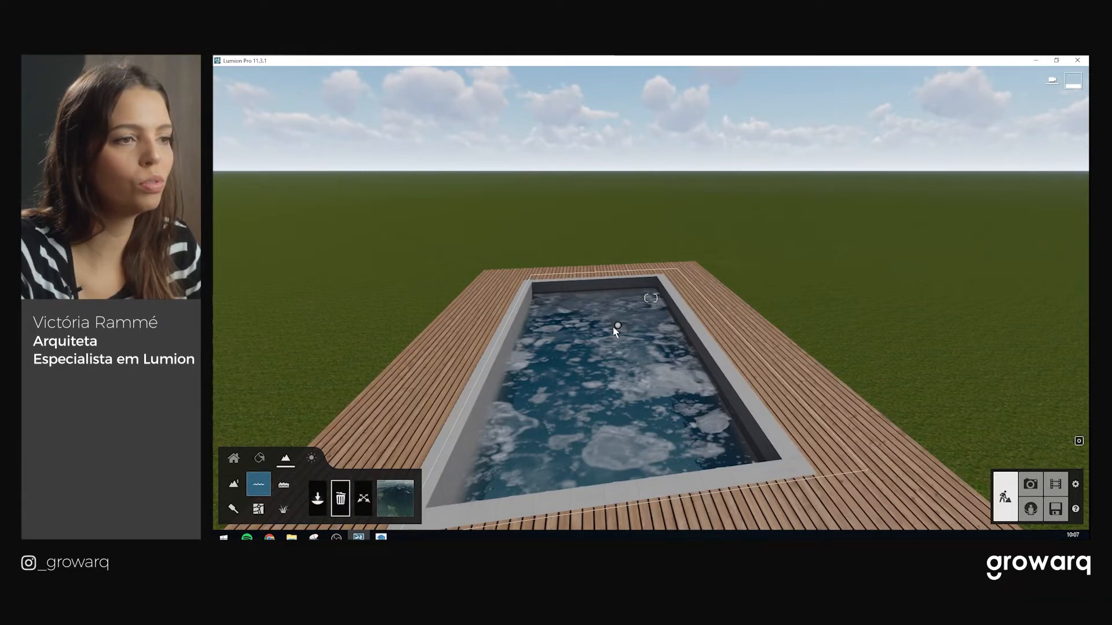
Delete the water plane and assign a water material to the pool's inner surface
click(617, 326)
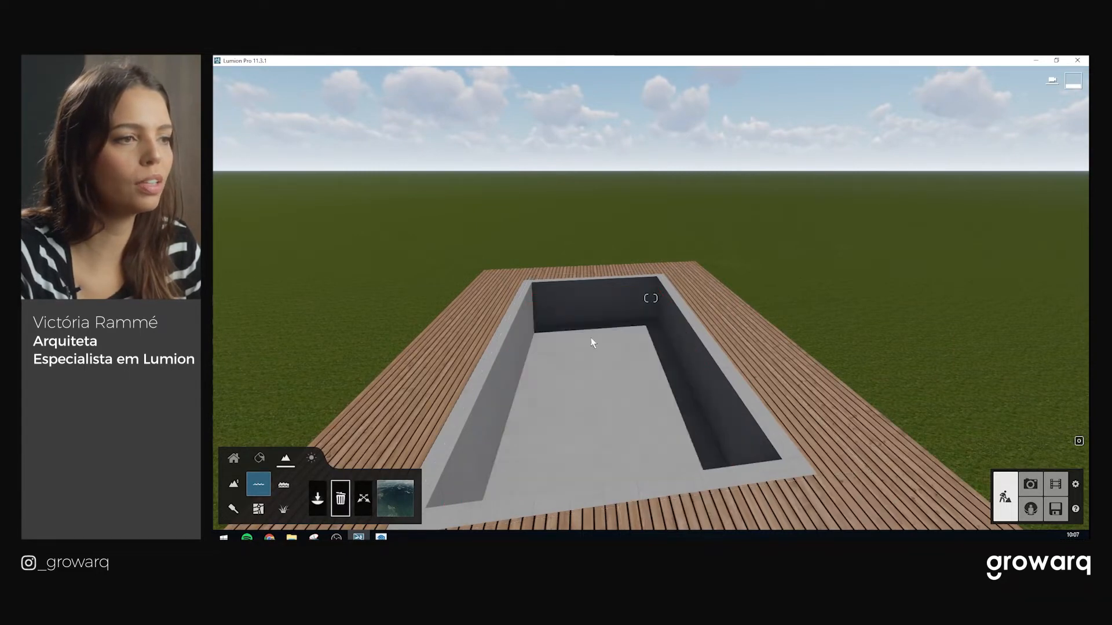
click(259, 460)
click(601, 407)
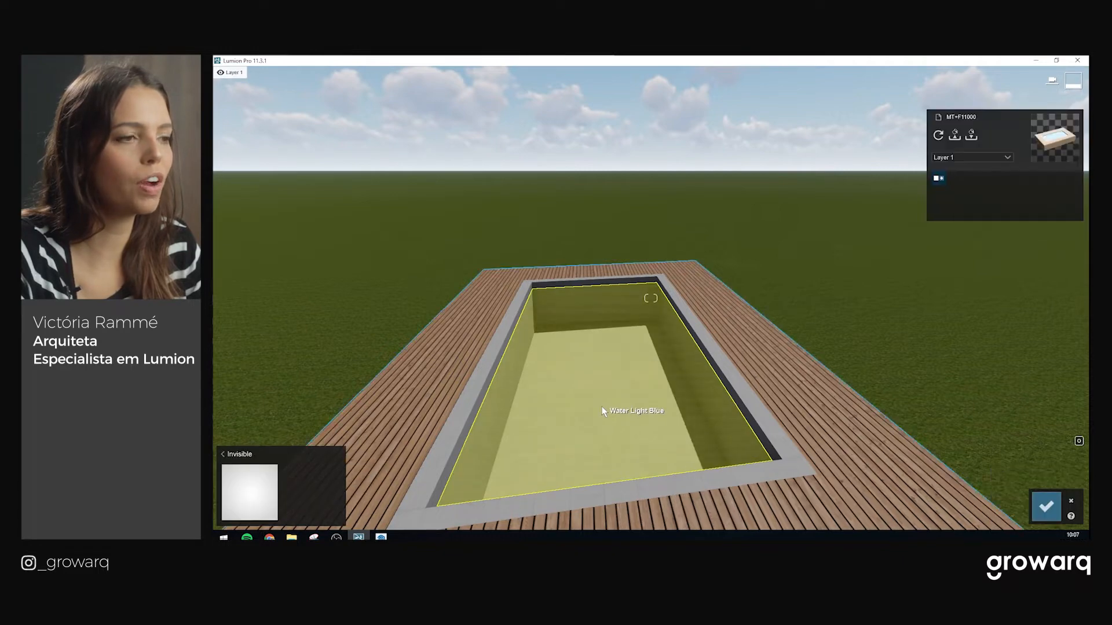
click(259, 459)
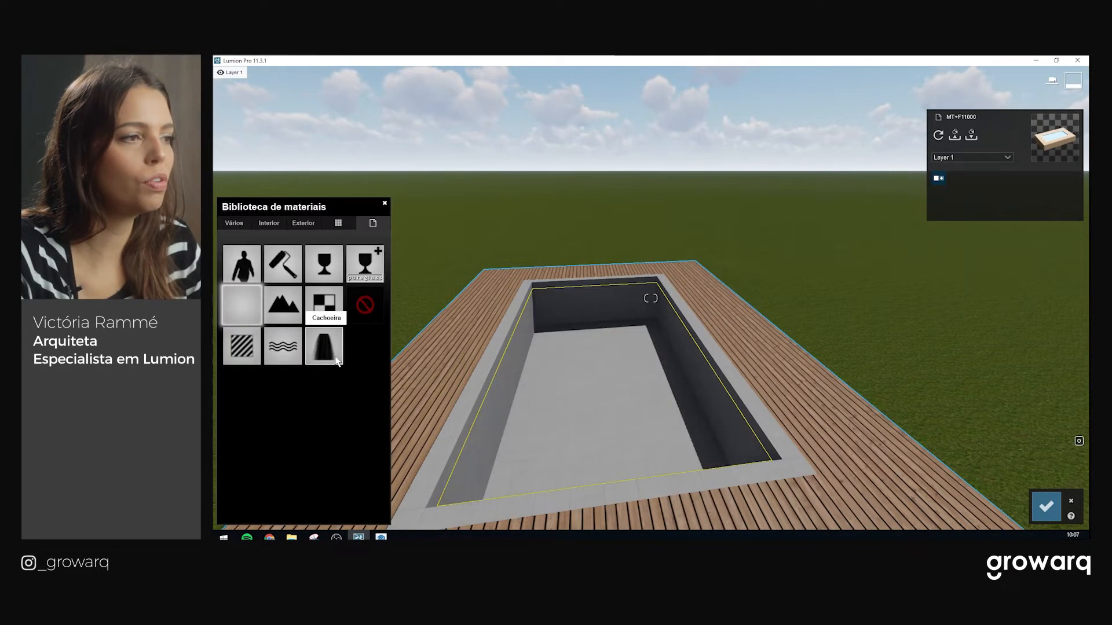
click(365, 313)
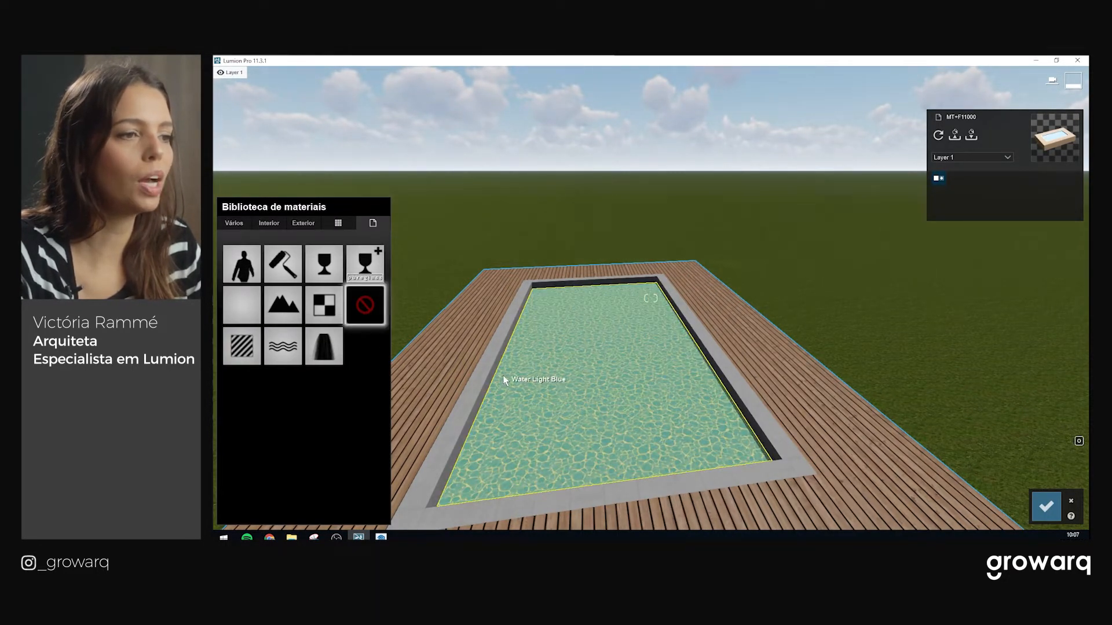
Bring up the Vários nature materials in the library
key(w)
right_drag(619, 394, 627, 400)
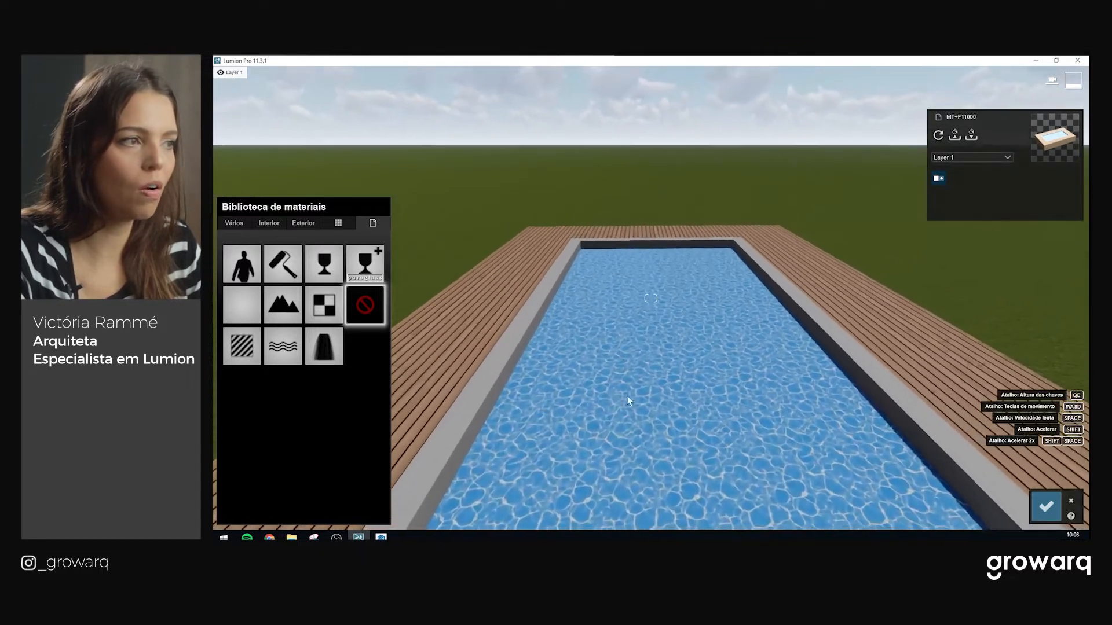
click(236, 224)
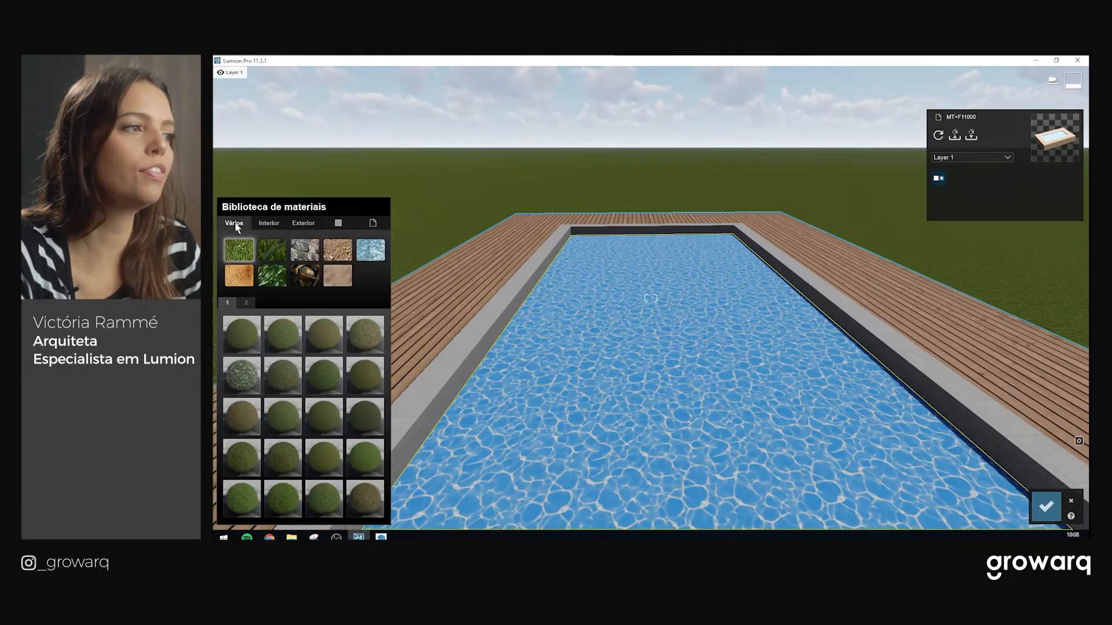
Show the water materials and try Azure Pool, then Blue Ocean, on the pool surface
click(365, 255)
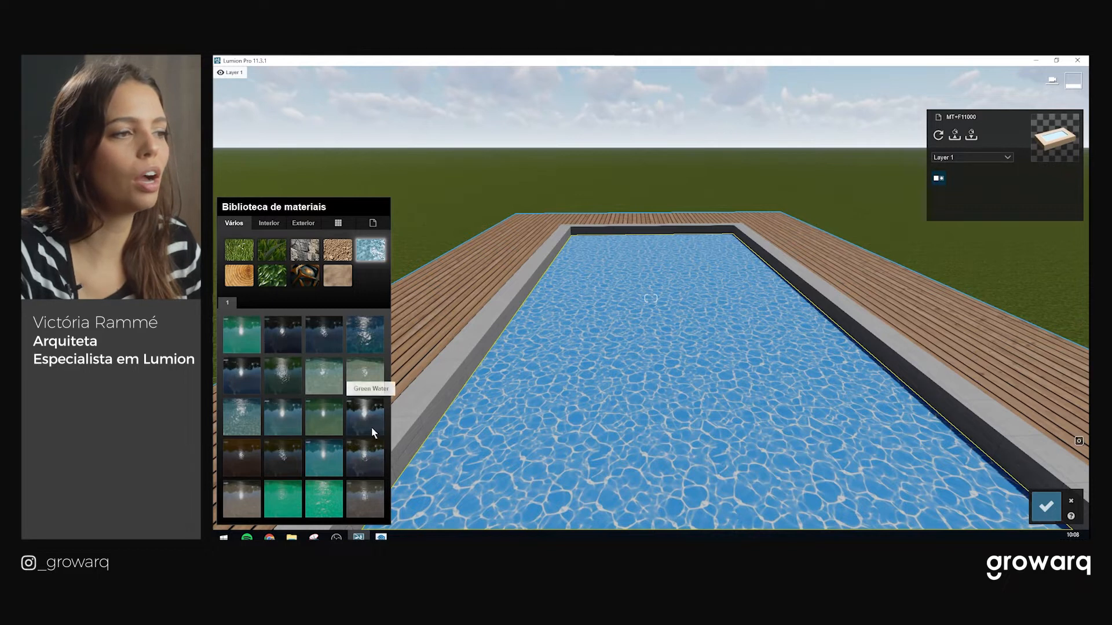
click(242, 336)
right_drag(533, 335, 536, 336)
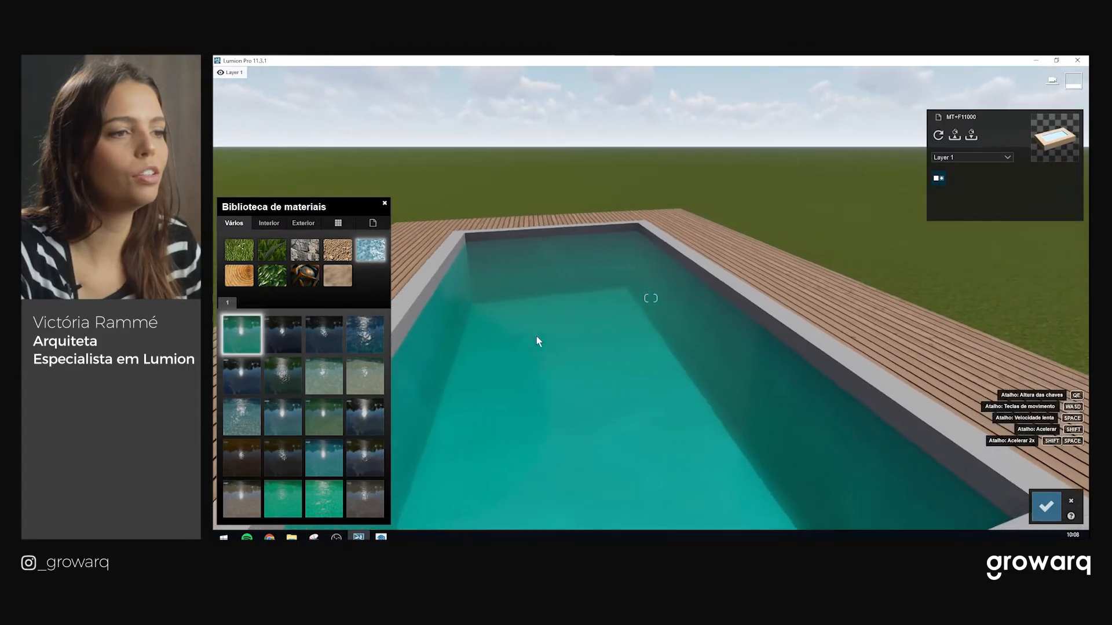
click(365, 341)
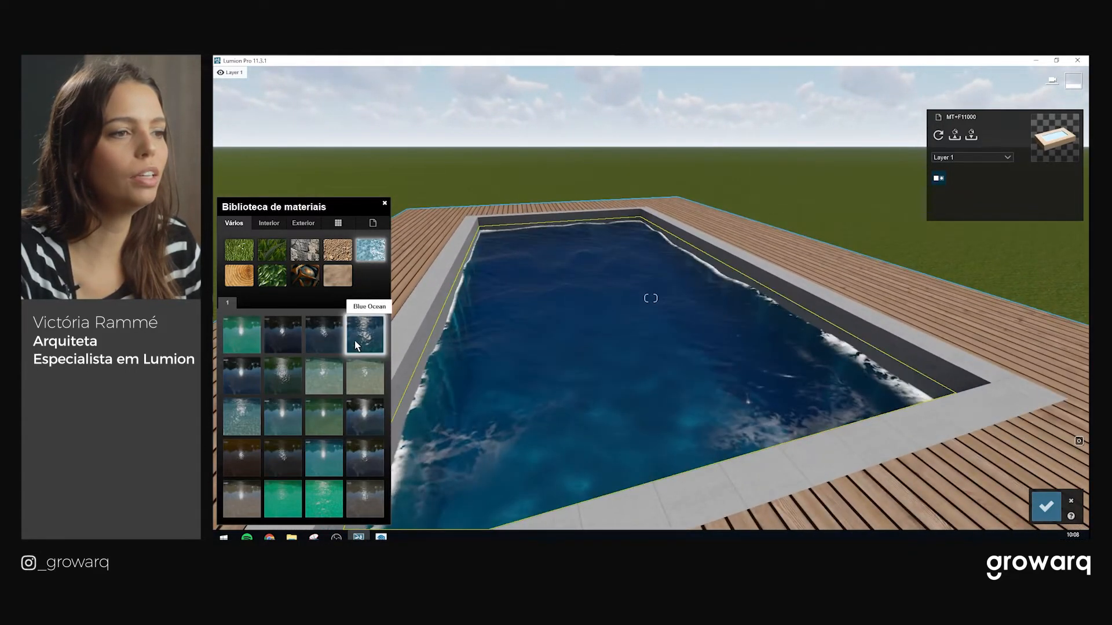
key(w)
right_drag(674, 328, 602, 353)
right_drag(765, 335, 737, 308)
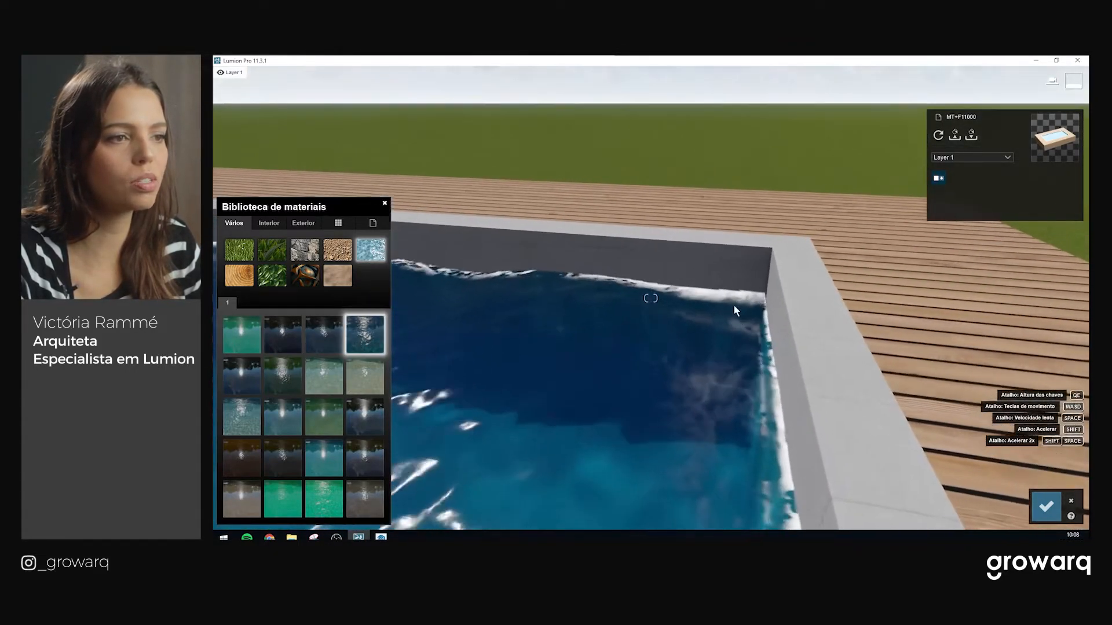
right_drag(592, 342, 482, 443)
Try the dark reflecting-lake and green water materials, viewing the pool from above
click(364, 463)
right_drag(556, 371, 451, 348)
click(329, 419)
mouse_move(724, 369)
right_down()
mouse_move(654, 365)
mouse_move(724, 370)
mouse_move(770, 405)
mouse_move(764, 474)
mouse_move(733, 380)
right_up()
key(w)
key(q)
key(s)
Try Clear Pool and a wavier water, then settle on Calm Tropical
click(286, 415)
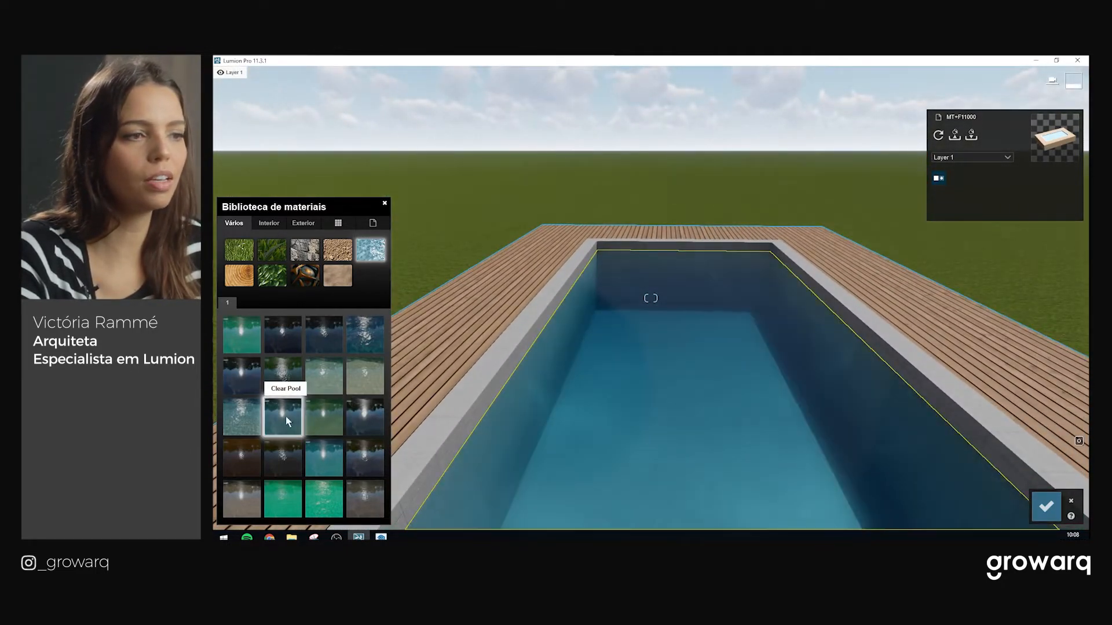
click(243, 418)
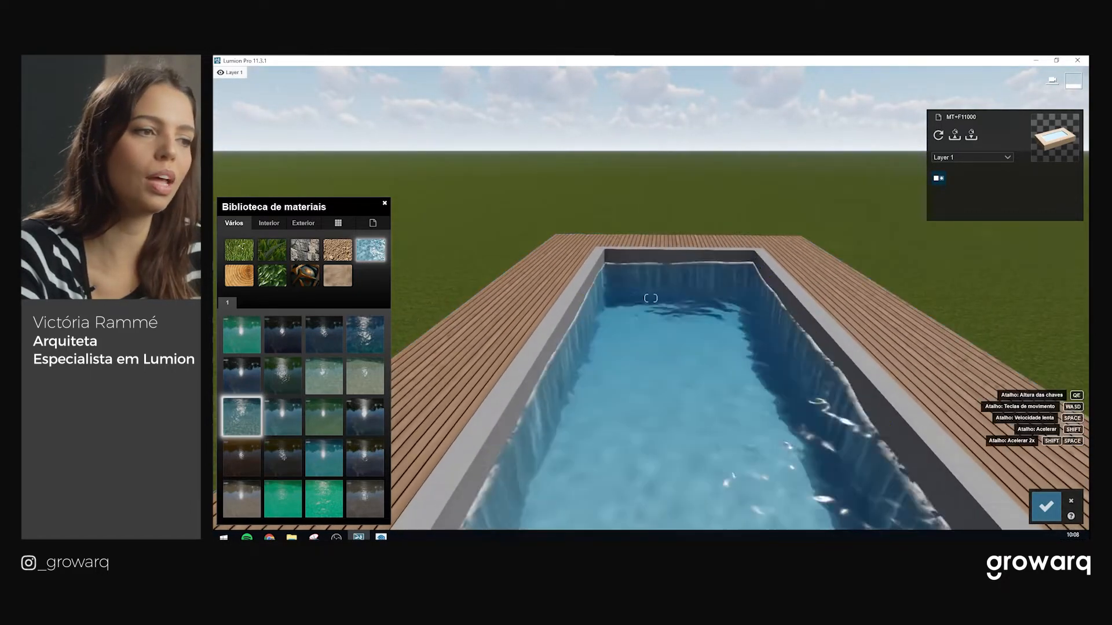
right_drag(650, 298, 676, 308)
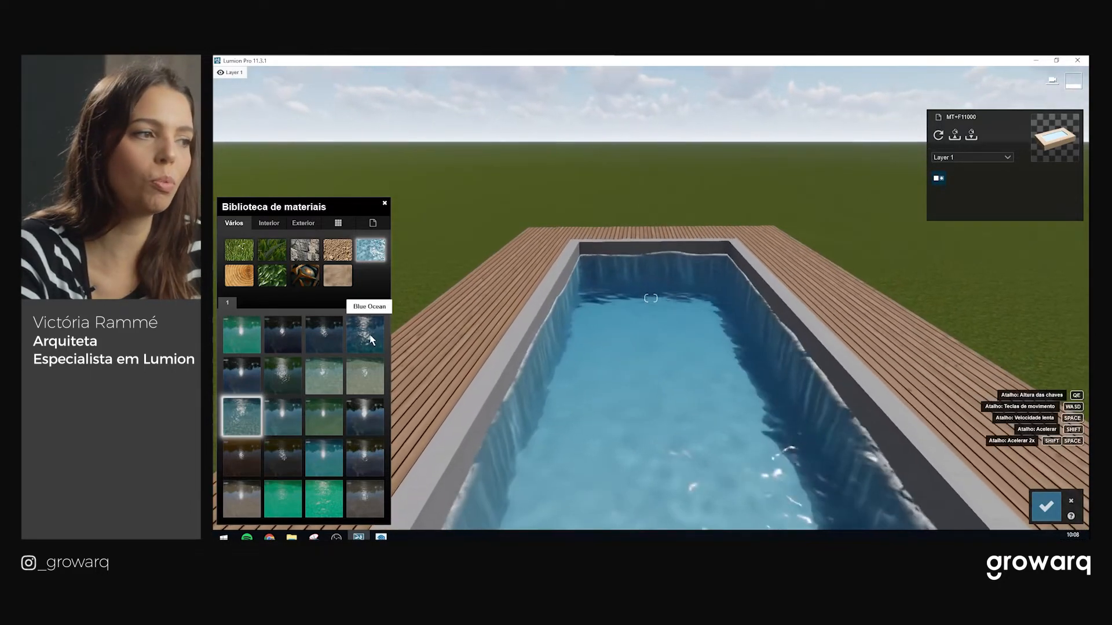
click(322, 377)
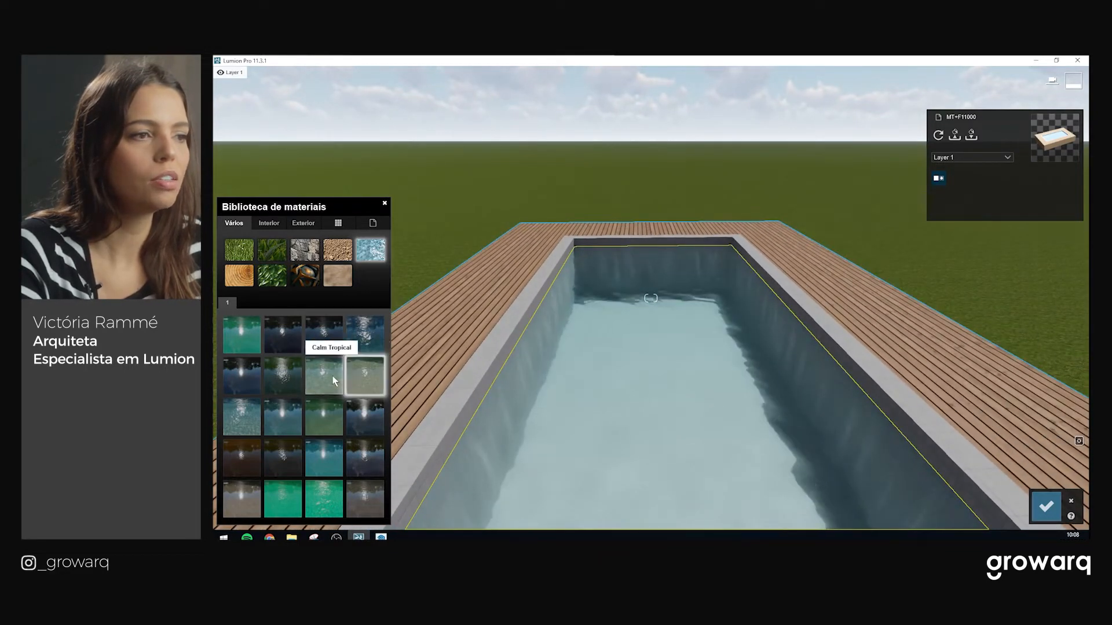
click(324, 376)
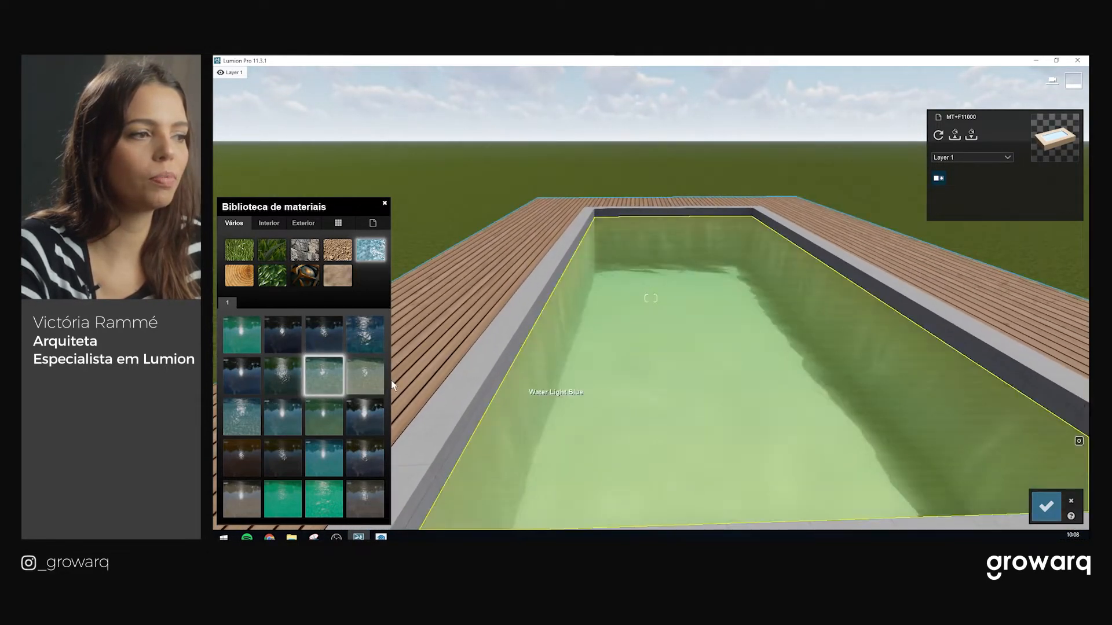
Open the Calm Tropical settings and position the view low over the pool
click(322, 382)
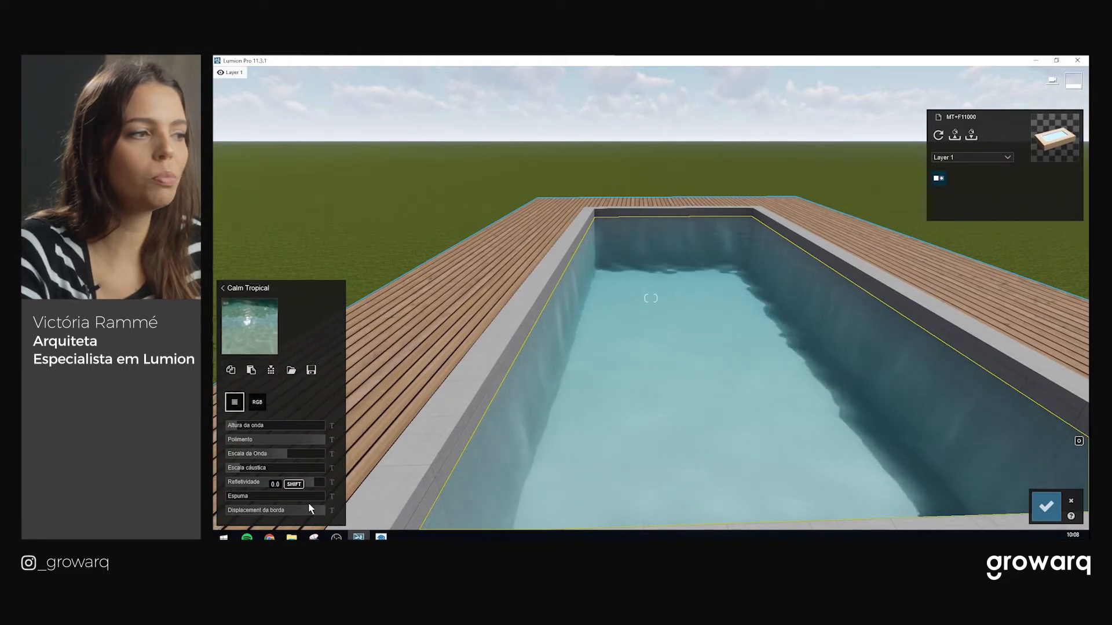
key(w)
right_drag(683, 359, 703, 353)
key(e)
key(a)
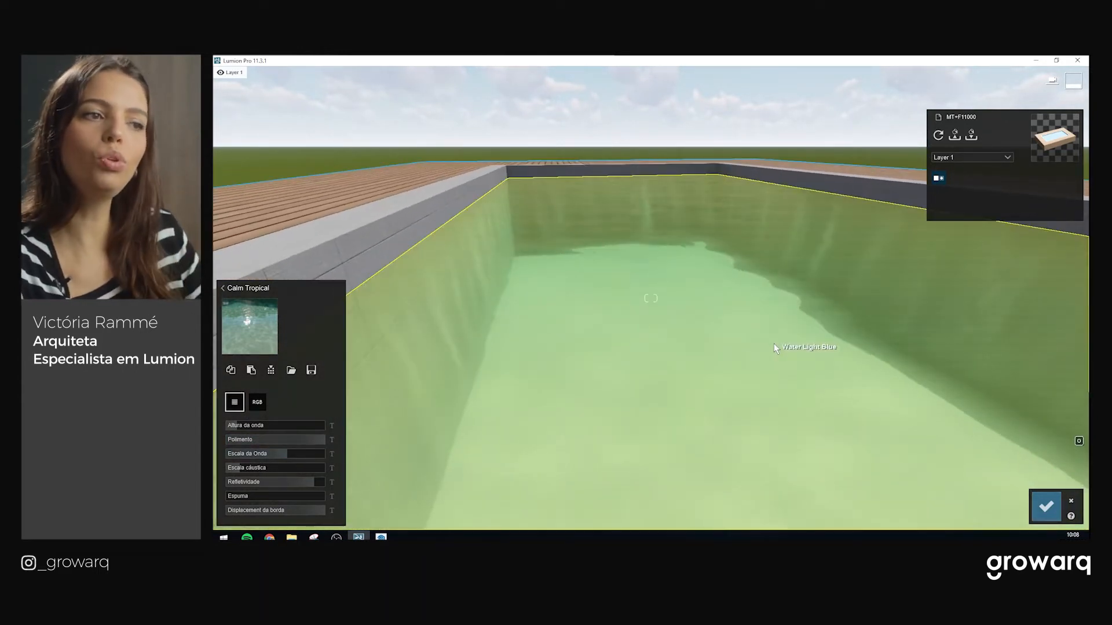
key(s)
right_drag(774, 343, 713, 344)
key(a)
key(q)
right_drag(707, 265, 760, 241)
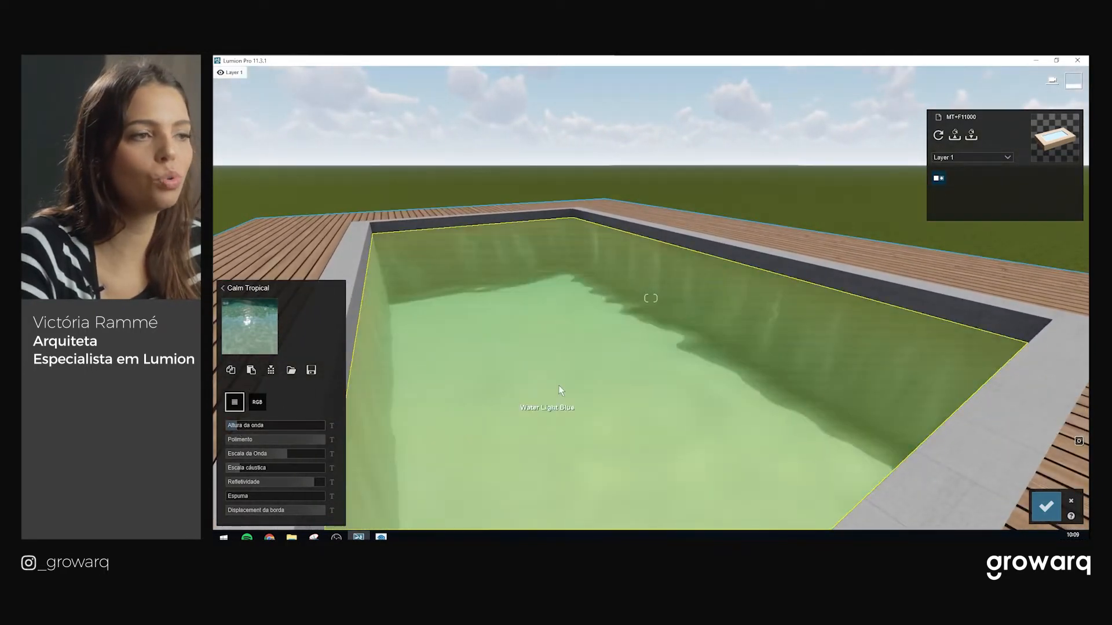
key(s)
key(w)
right_drag(628, 367, 524, 331)
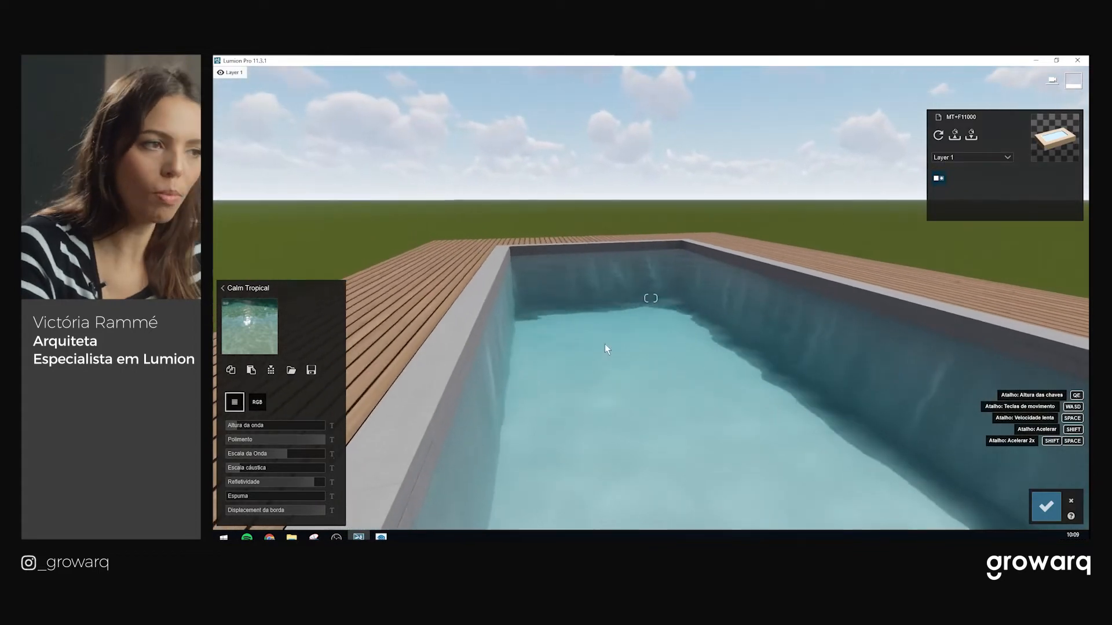
key(s)
mouse_move(609, 357)
right_down()
mouse_move(648, 343)
mouse_move(629, 342)
mouse_move(623, 366)
right_up()
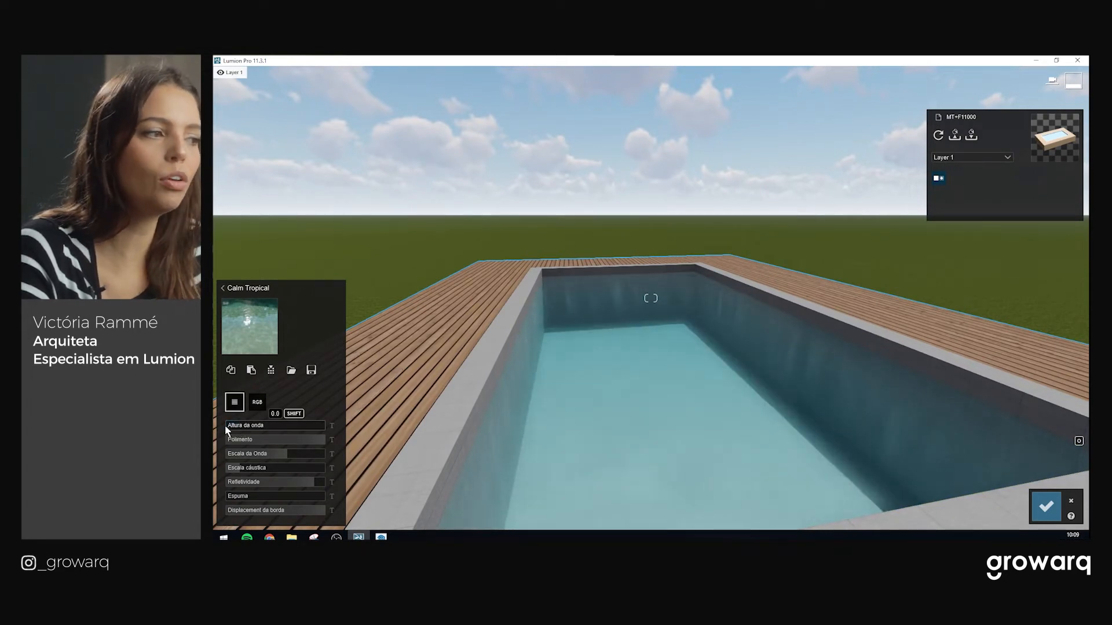
Raise Altura da onda and lower Escala da Onda for choppier water
mouse_move(246, 431)
mouse_down()
mouse_move(305, 428)
mouse_move(246, 433)
mouse_up()
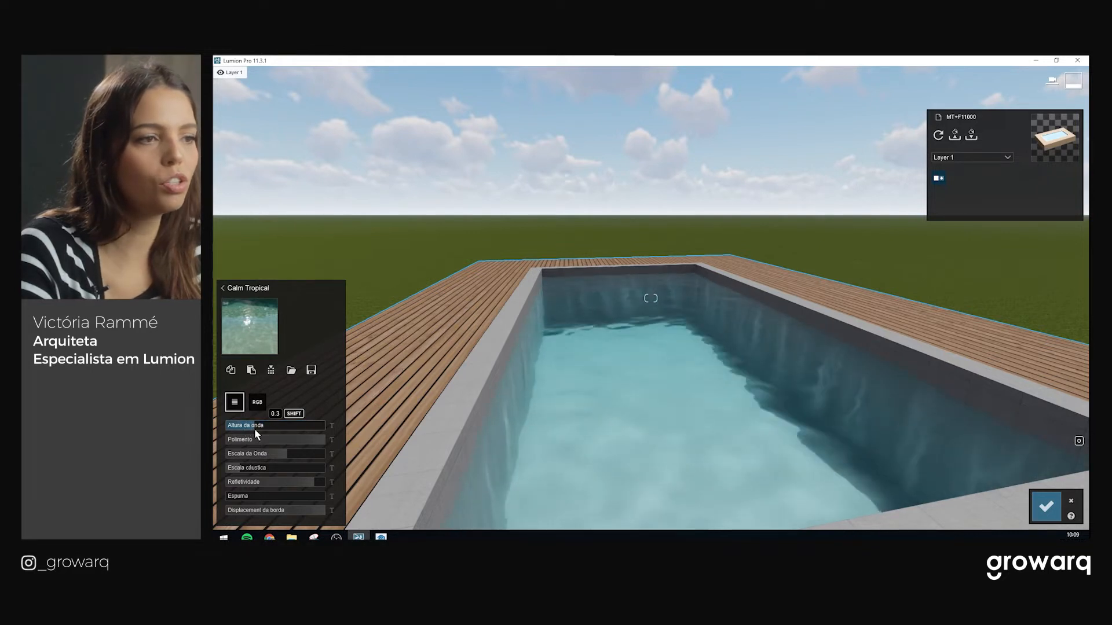
key(w)
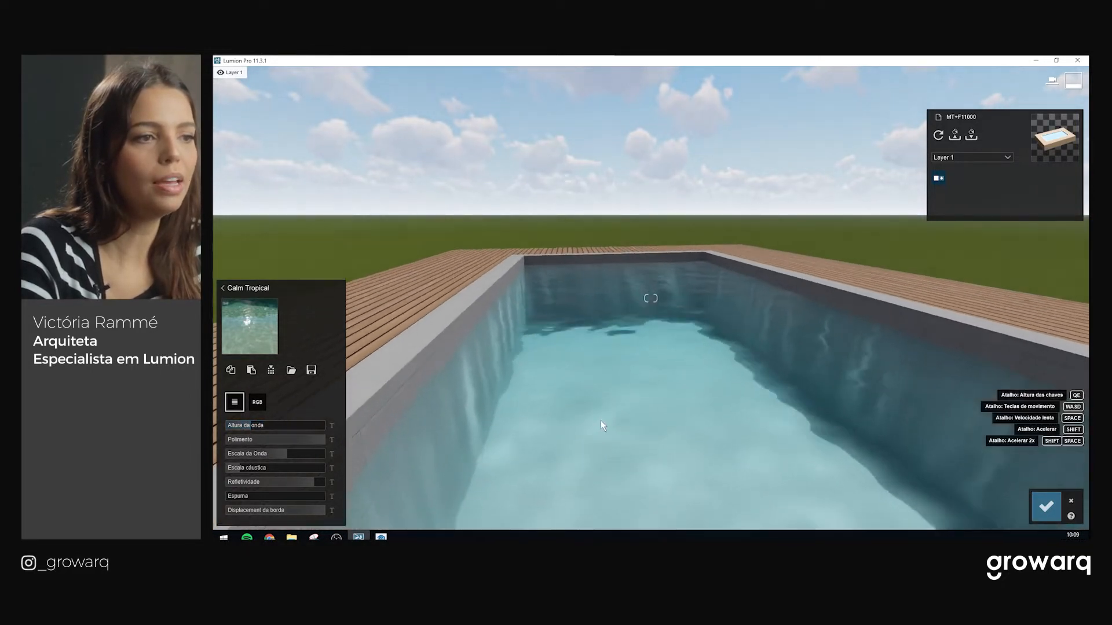
key(e)
drag(286, 454, 275, 454)
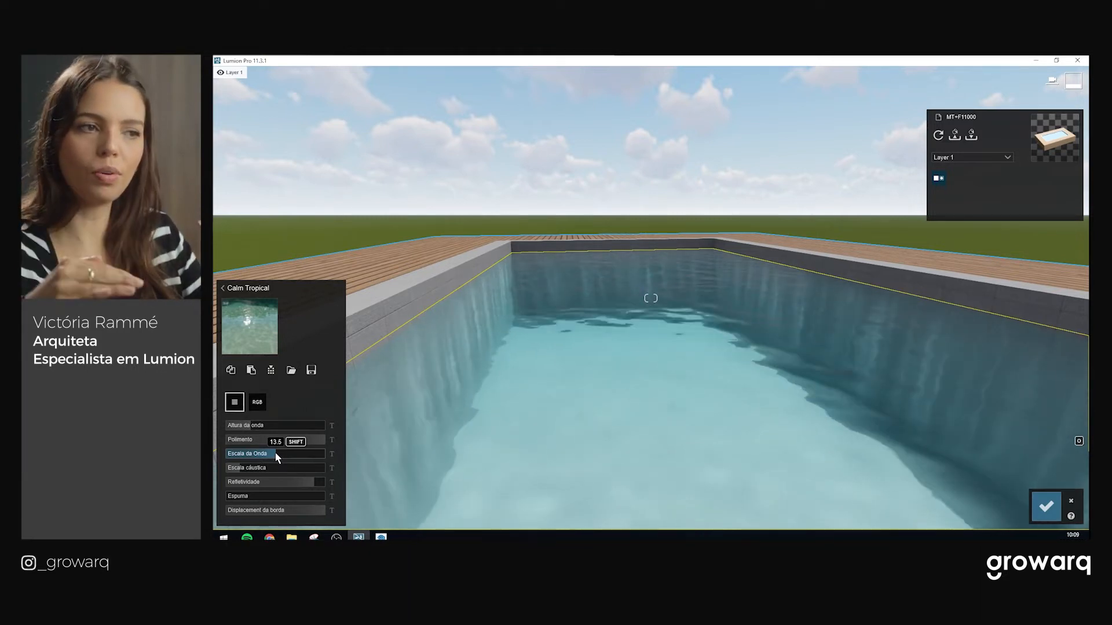
key(s)
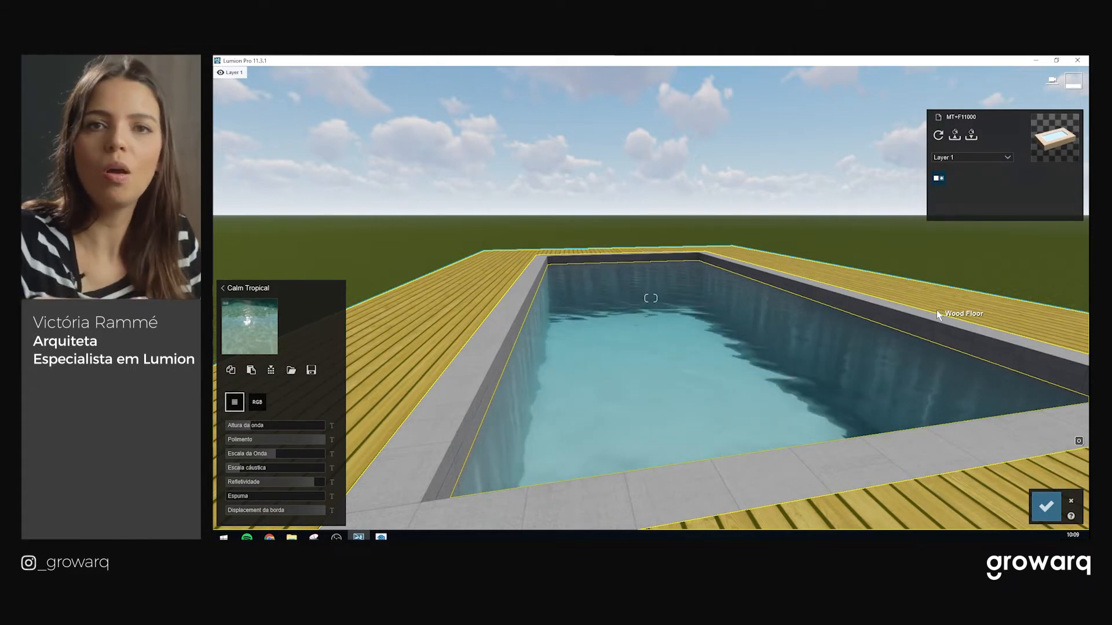
Shrink the wave scale to 6.6 for finer waves
key(w)
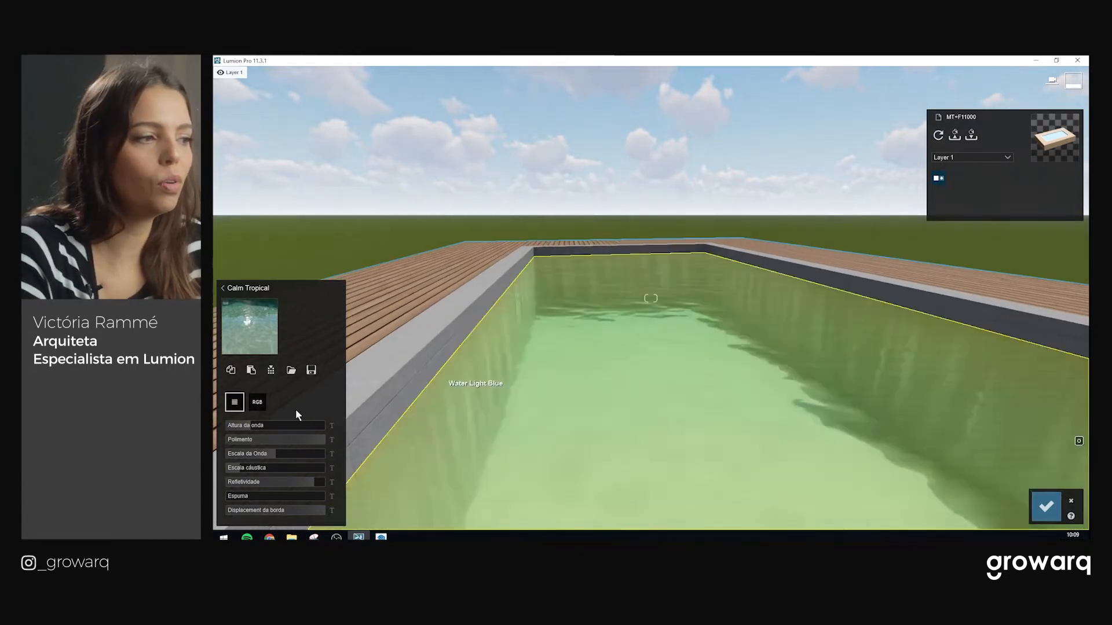
drag(268, 454, 267, 458)
right_drag(774, 424, 809, 409)
key(s)
key(w)
key(e)
key(a)
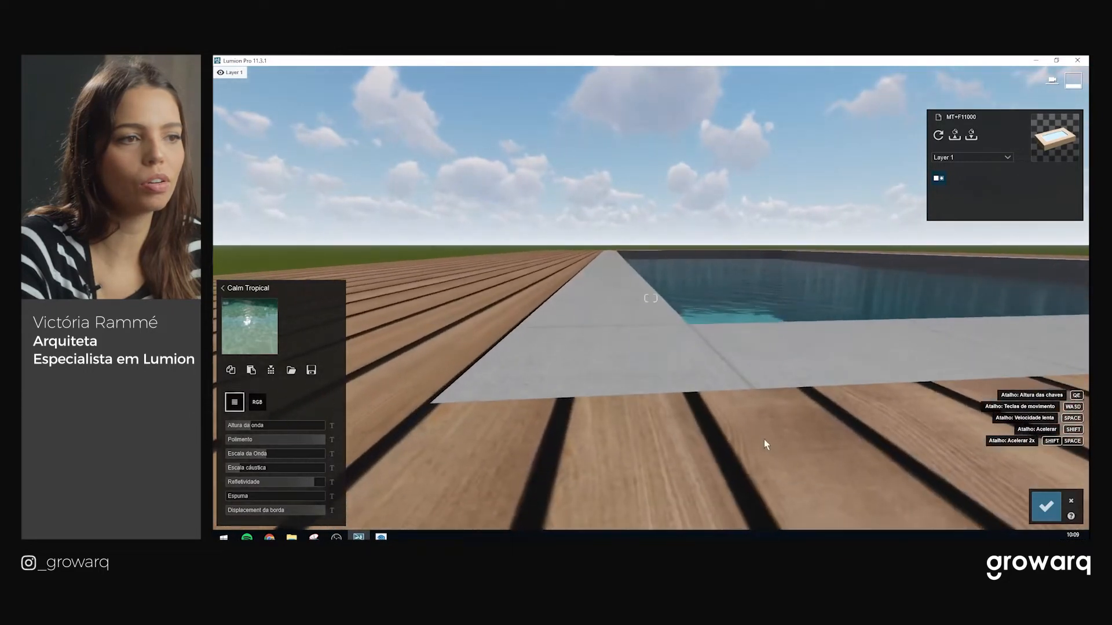
key(d)
key(d)
key(q)
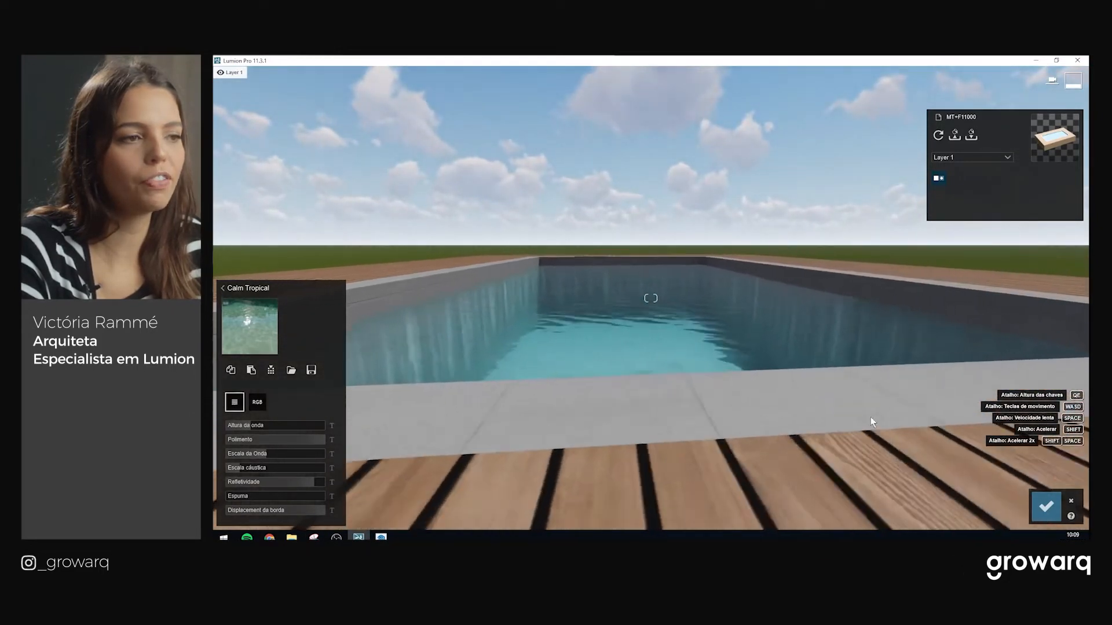
key(a)
key(e)
key(w)
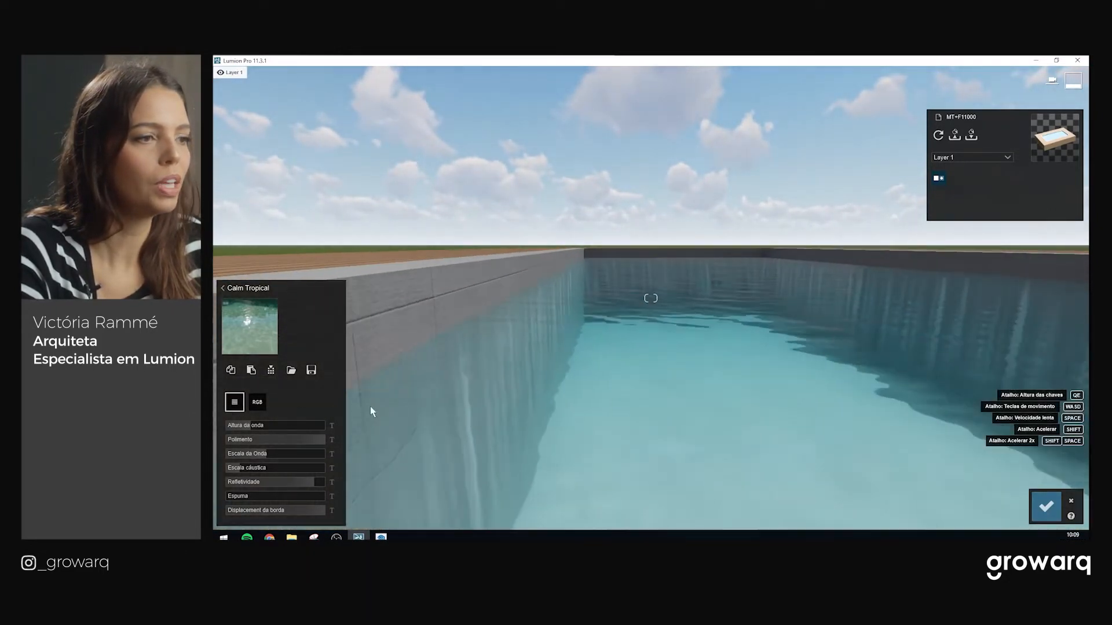
Set Escala cáustica to 0.2 after briefly trying 0.4
mouse_move(250, 473)
mouse_down()
mouse_move(269, 473)
mouse_move(229, 473)
mouse_up()
right_drag(531, 311, 658, 285)
drag(247, 469, 251, 473)
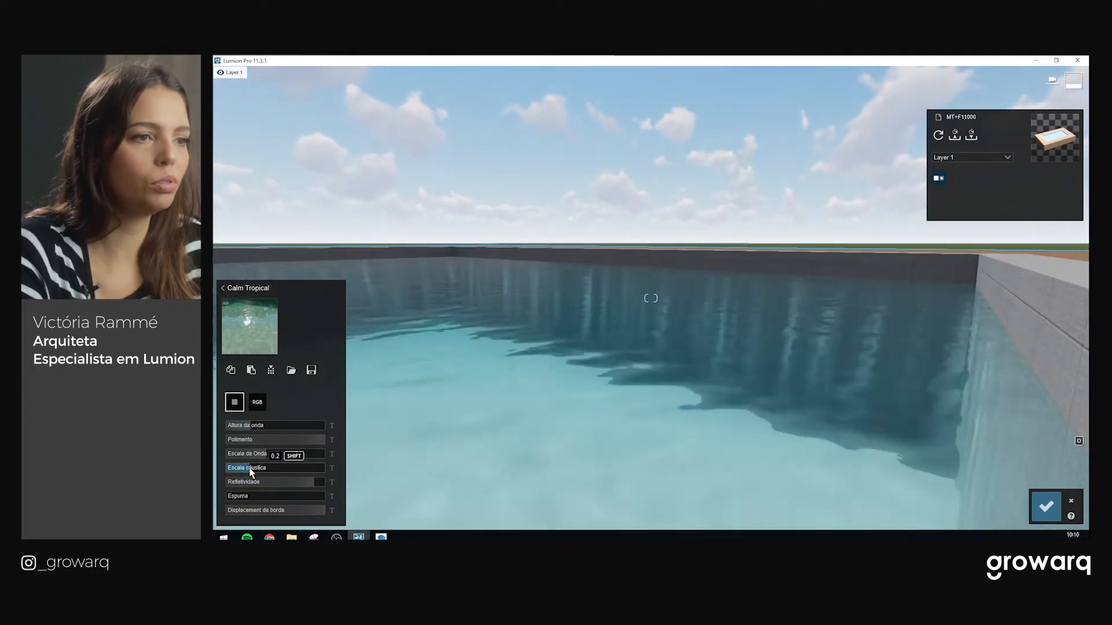
key(s)
right_drag(741, 377, 638, 380)
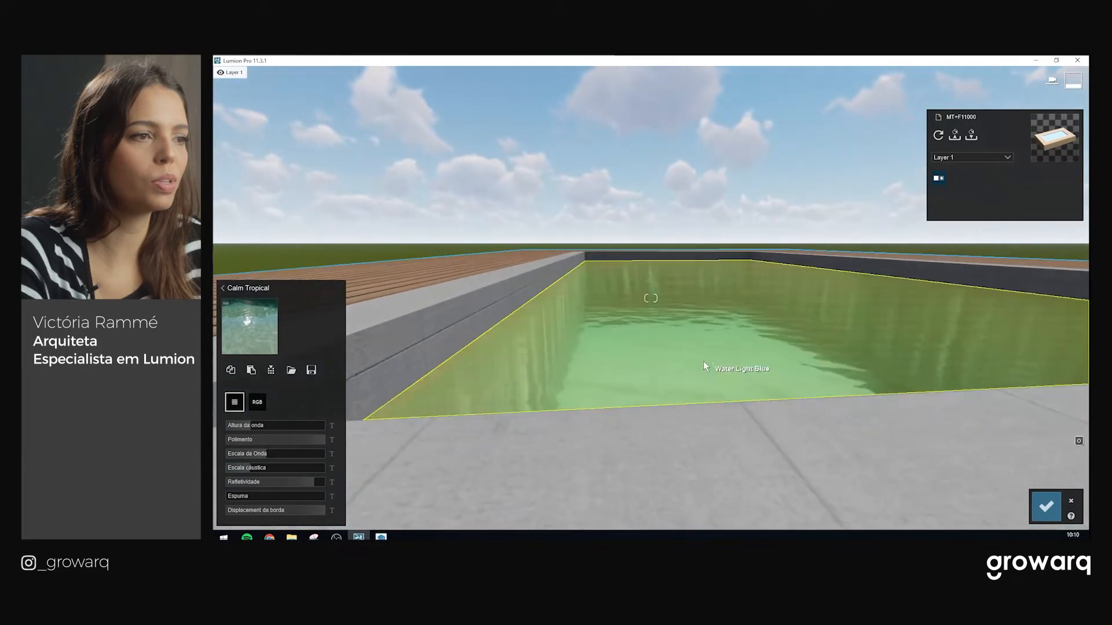
key(w)
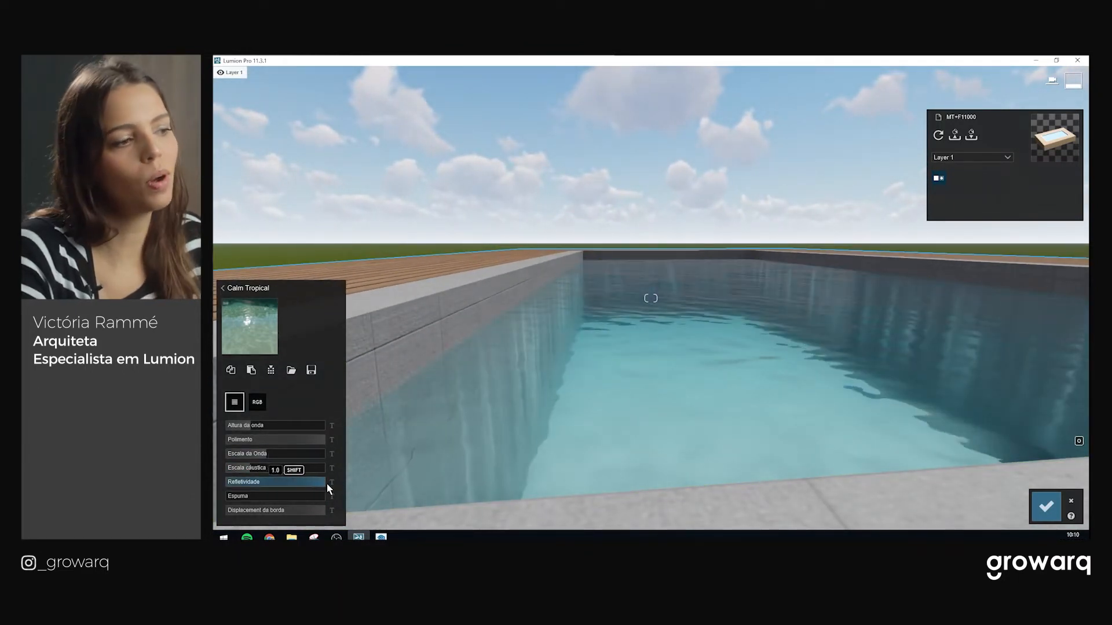
key(s)
key(q)
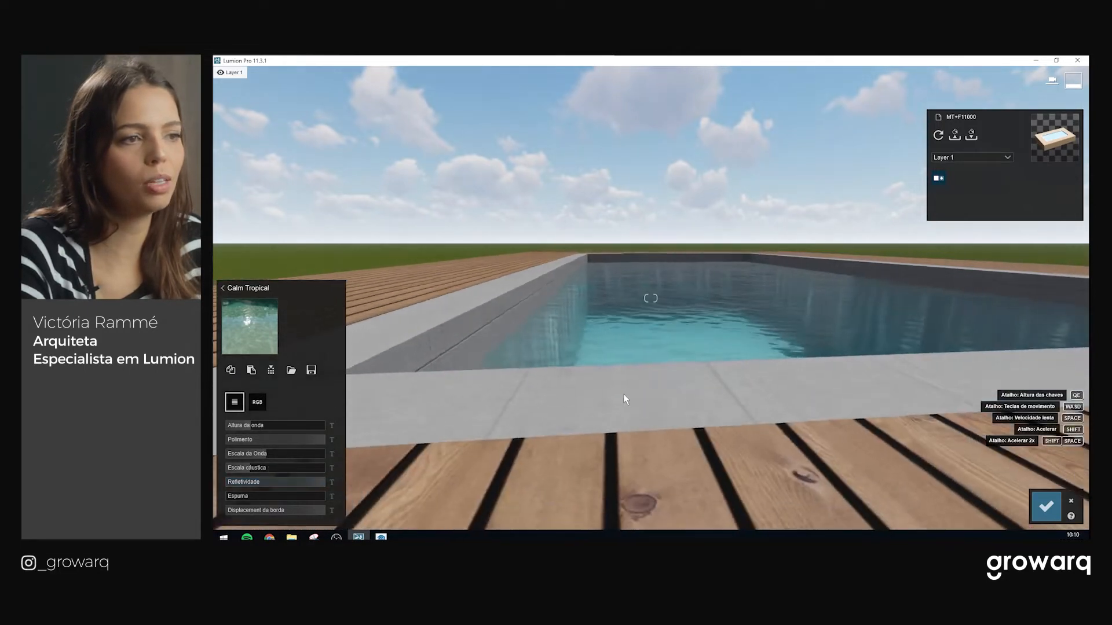
key(w)
key(a)
right_drag(666, 370, 679, 370)
key(s)
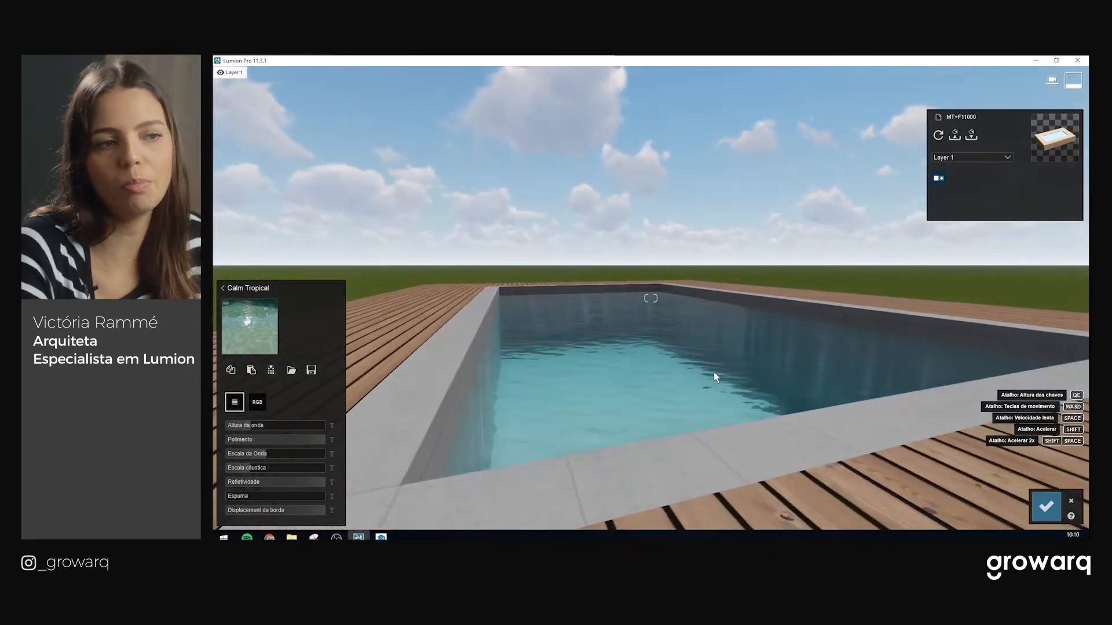
key(w)
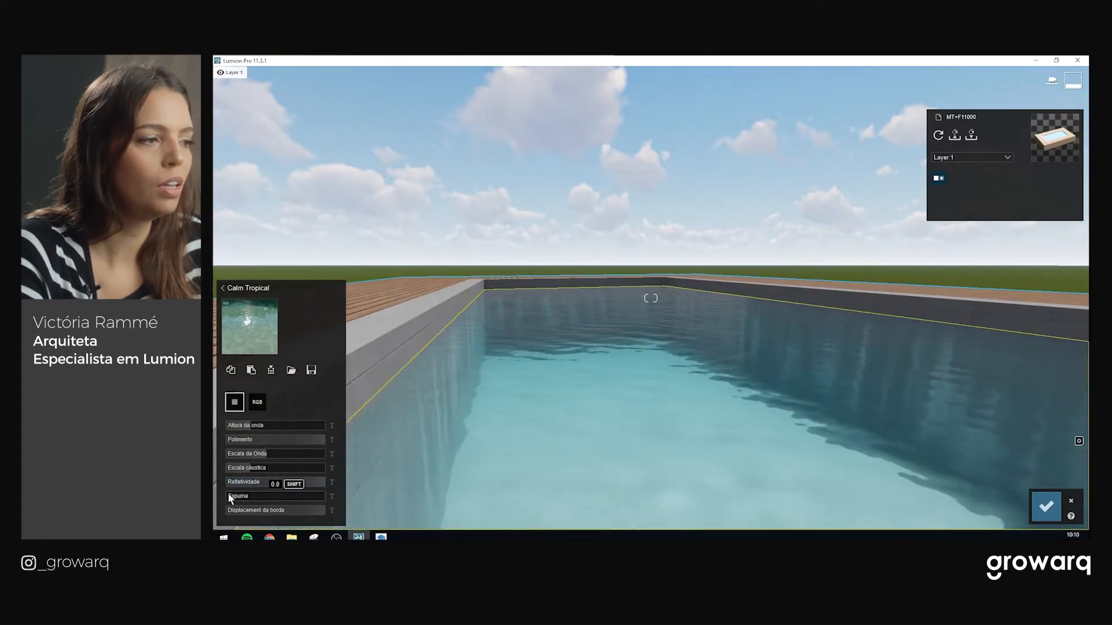
Raise the Espuma (foam) to about 0.6
drag(228, 496, 289, 497)
key(s)
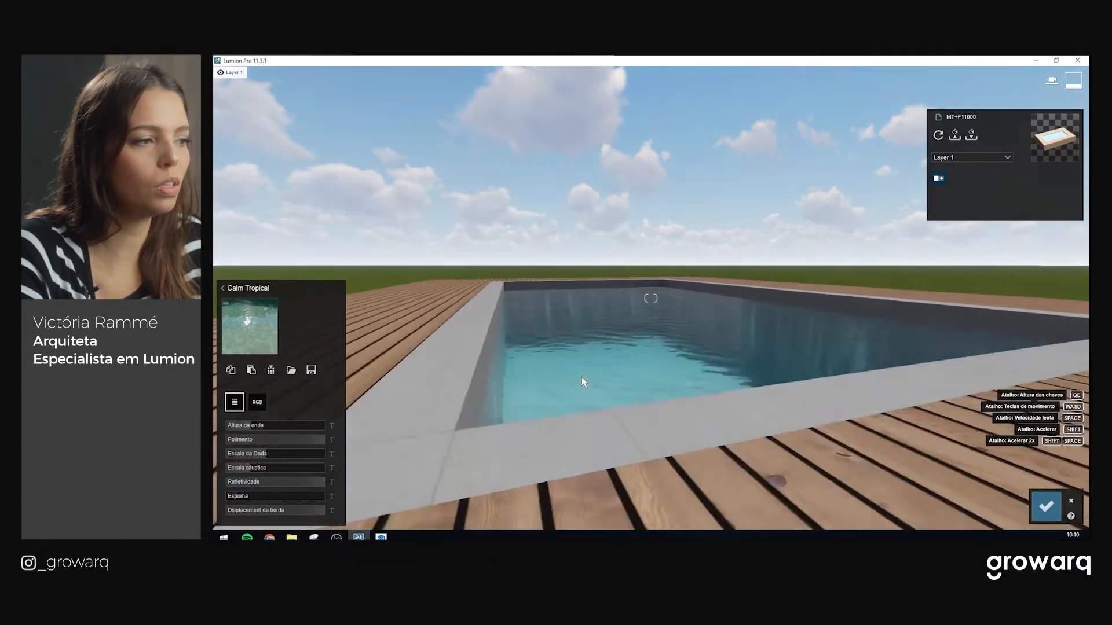
key(w)
right_drag(621, 373, 433, 450)
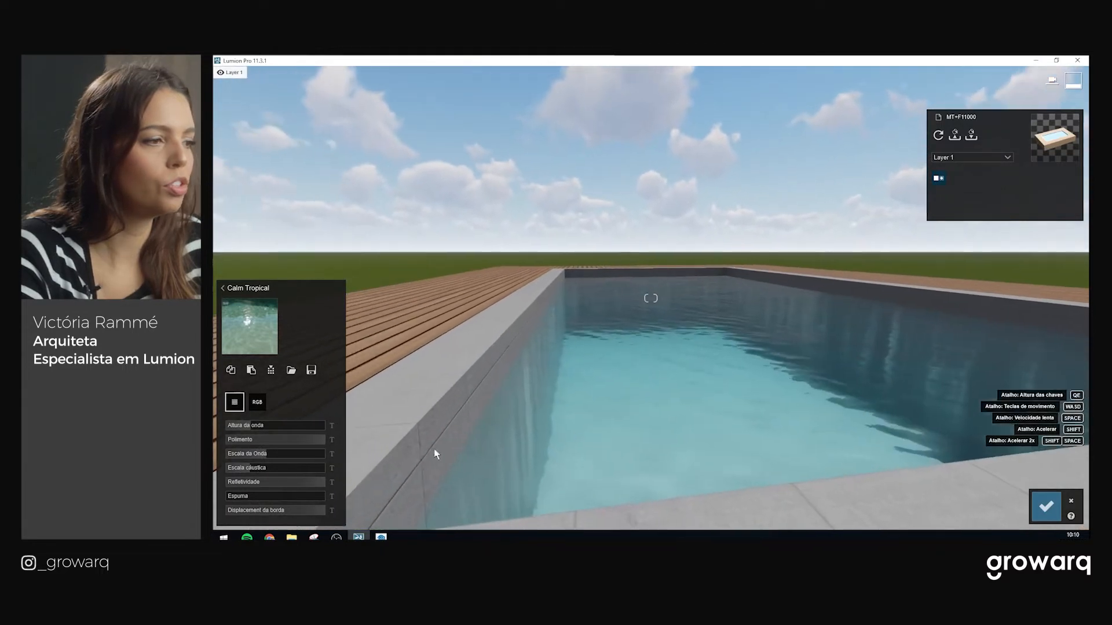
Set Displacement da borda and Polimento both to 1.0
drag(541, 498, 536, 498)
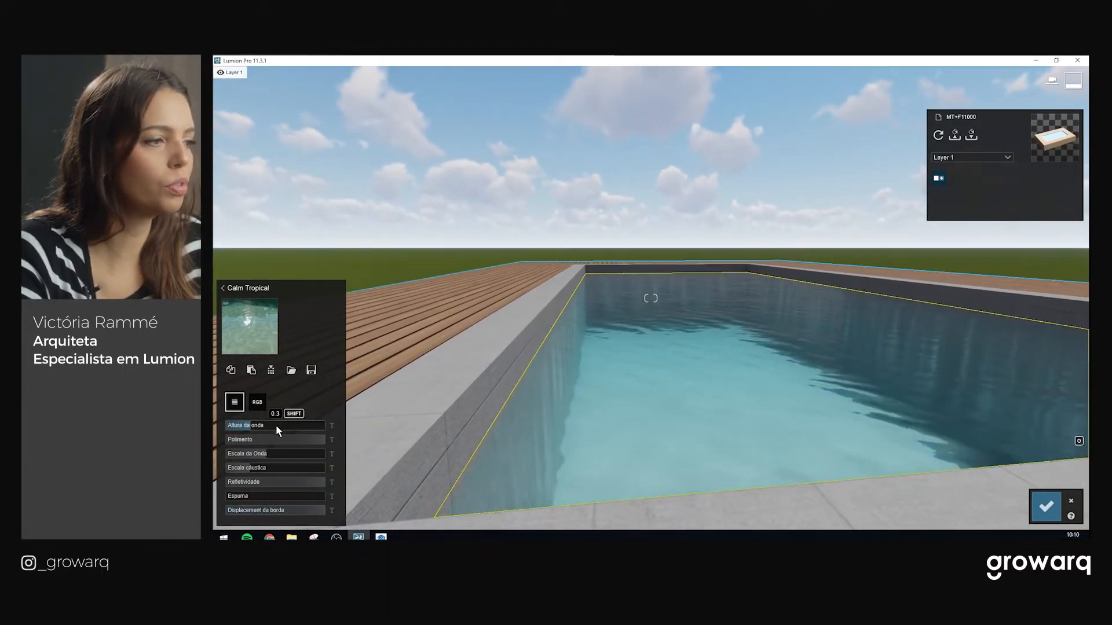
drag(308, 441, 464, 443)
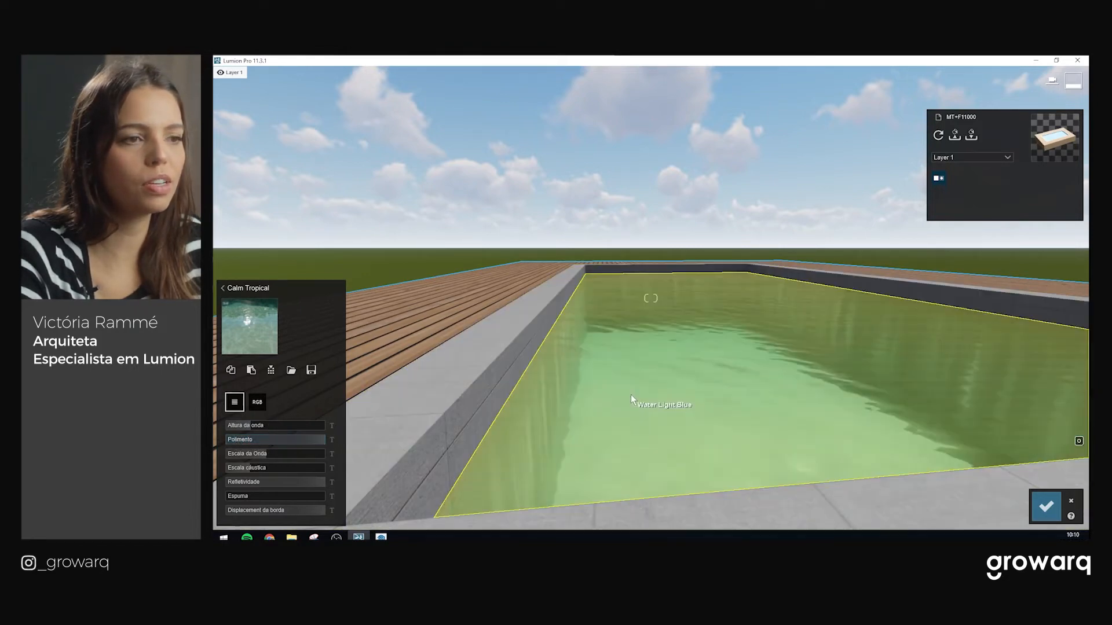
key(s)
key(a)
key(w)
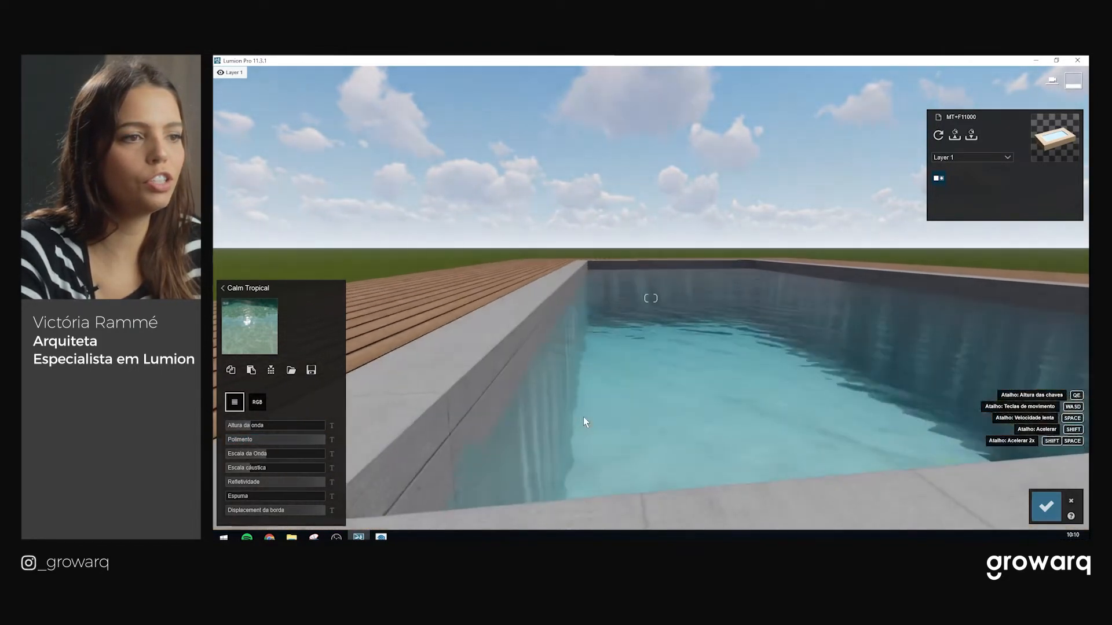
right_drag(649, 406, 690, 398)
Close the water settings and place a Reflection control sphere from Utilities over the pool
click(1054, 502)
right_drag(898, 449, 805, 408)
click(233, 458)
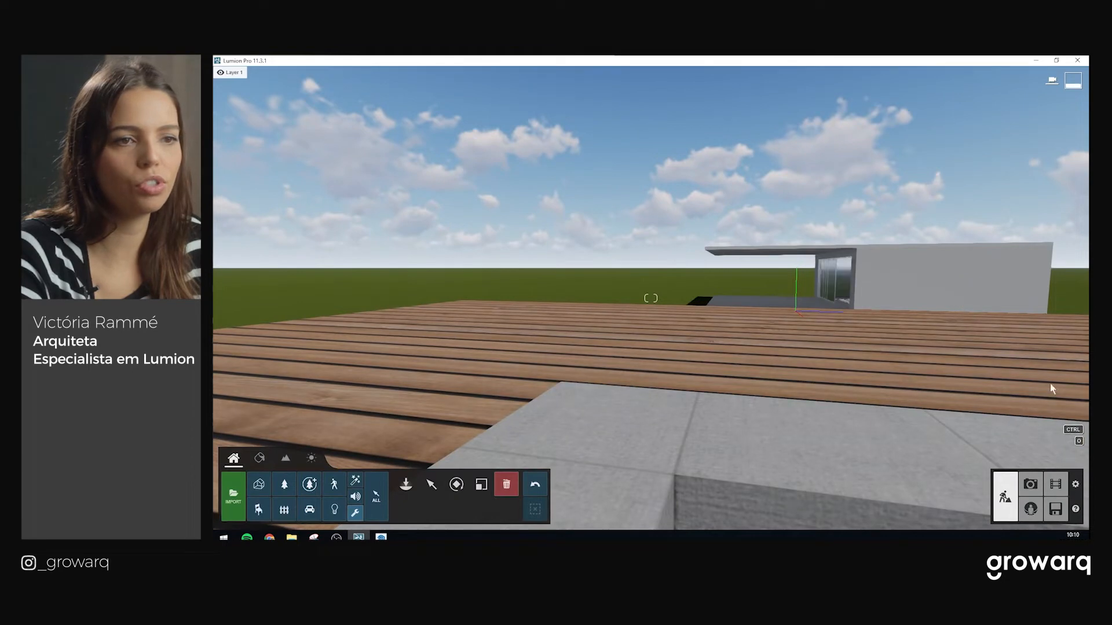
click(405, 488)
right_drag(970, 437, 690, 320)
click(650, 253)
key(s)
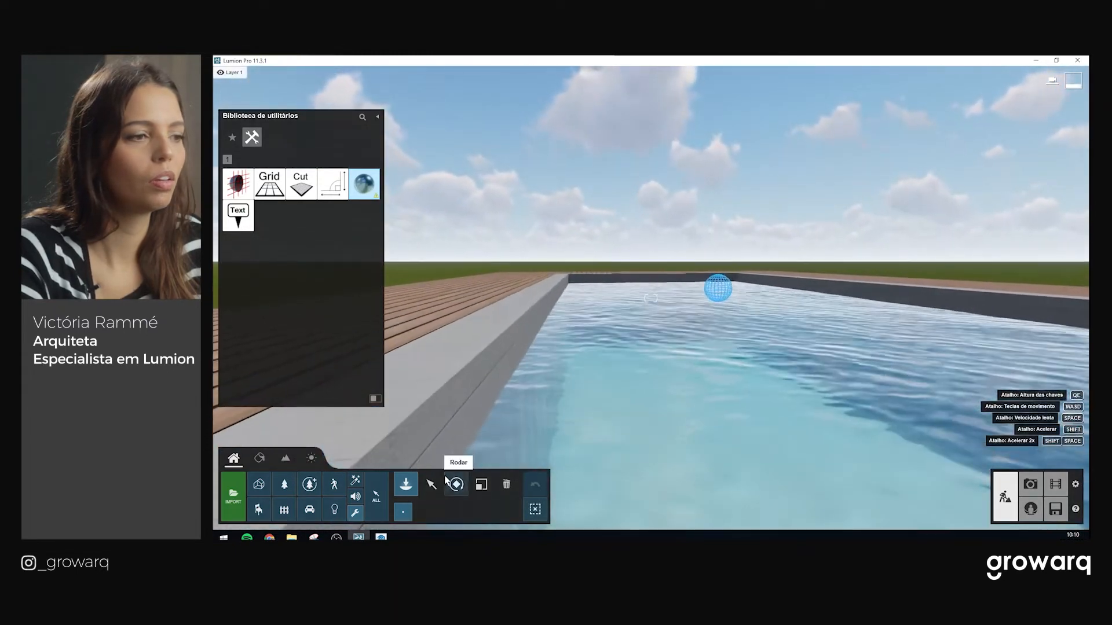
Raise the reflection sphere above the water, then reopen the Calm Tropical water settings
click(432, 485)
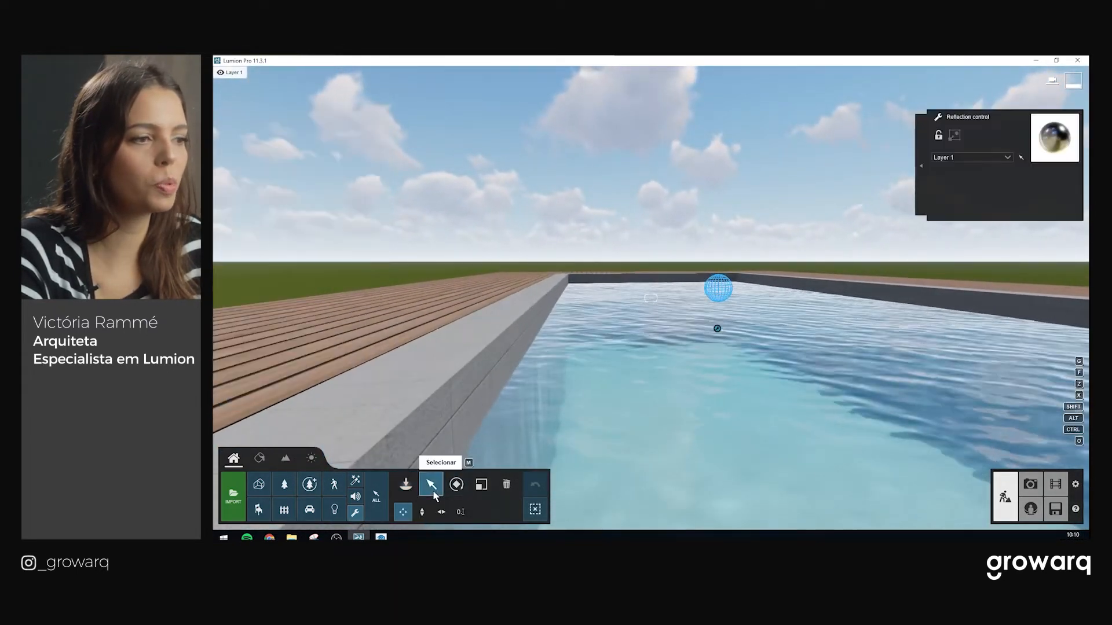
click(422, 512)
drag(717, 325, 718, 298)
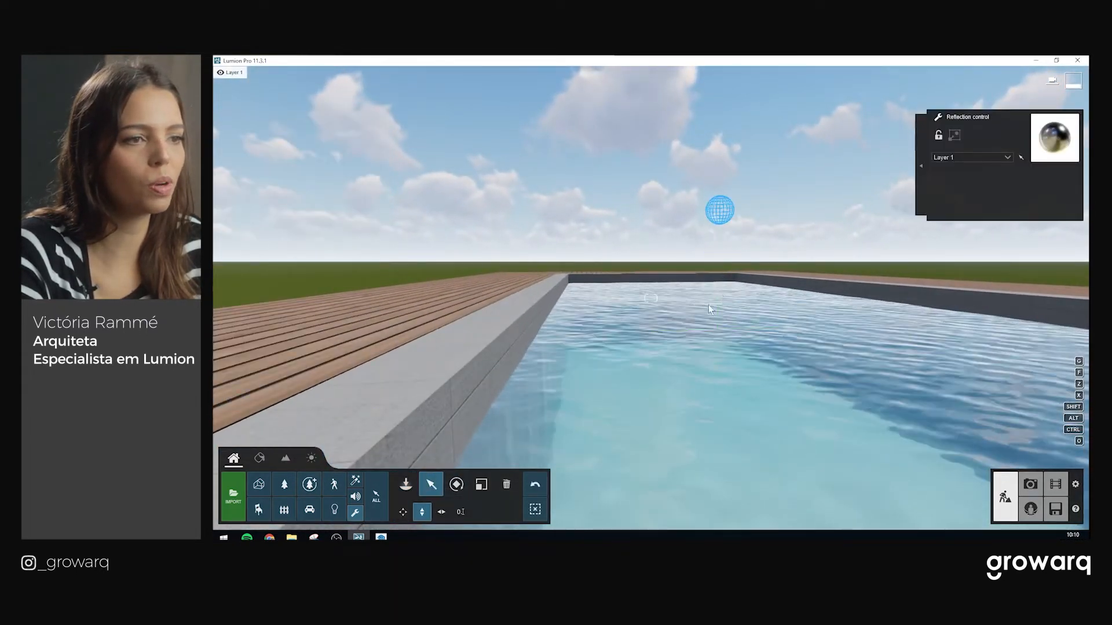
right_drag(658, 387, 682, 367)
key(s)
key(w)
key(w)
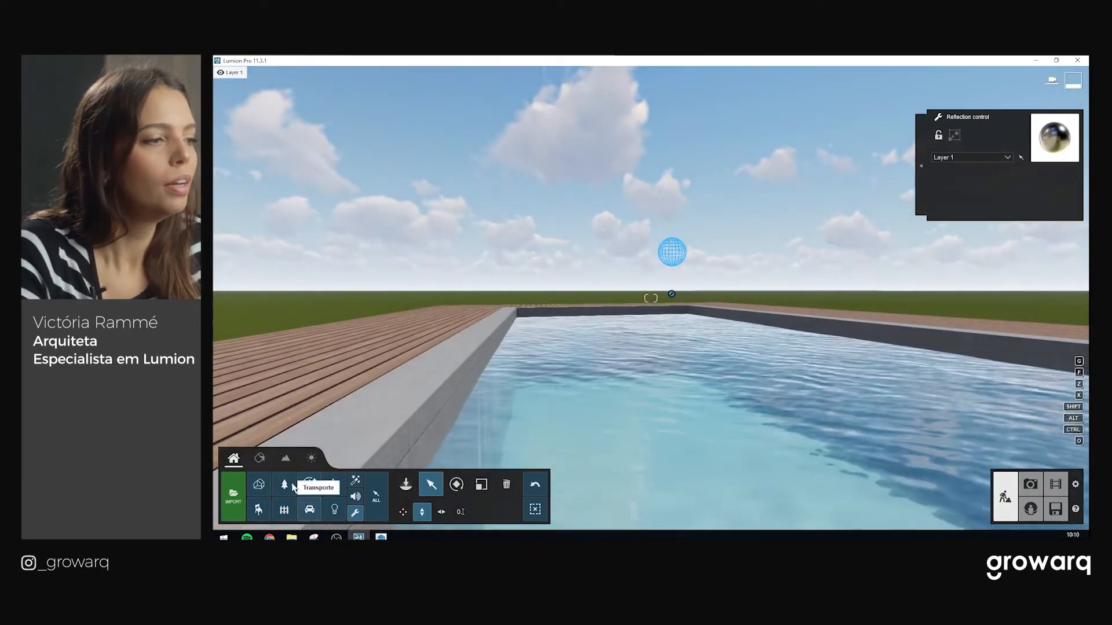
click(259, 458)
click(596, 449)
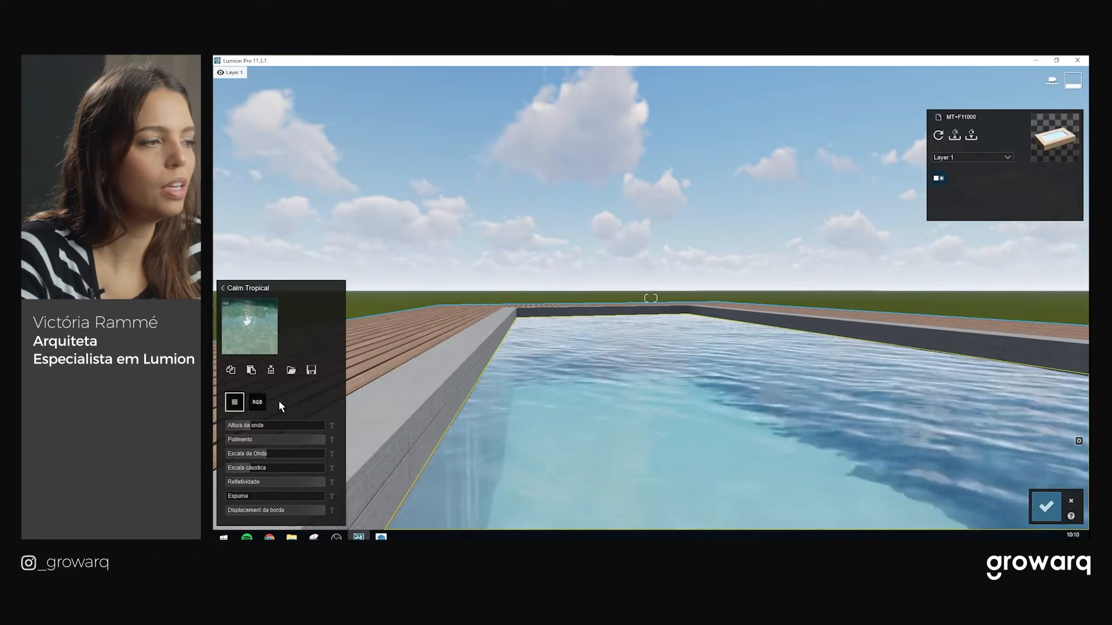
Open the Calm Tropical water colour picker while viewing the pool from above
click(259, 406)
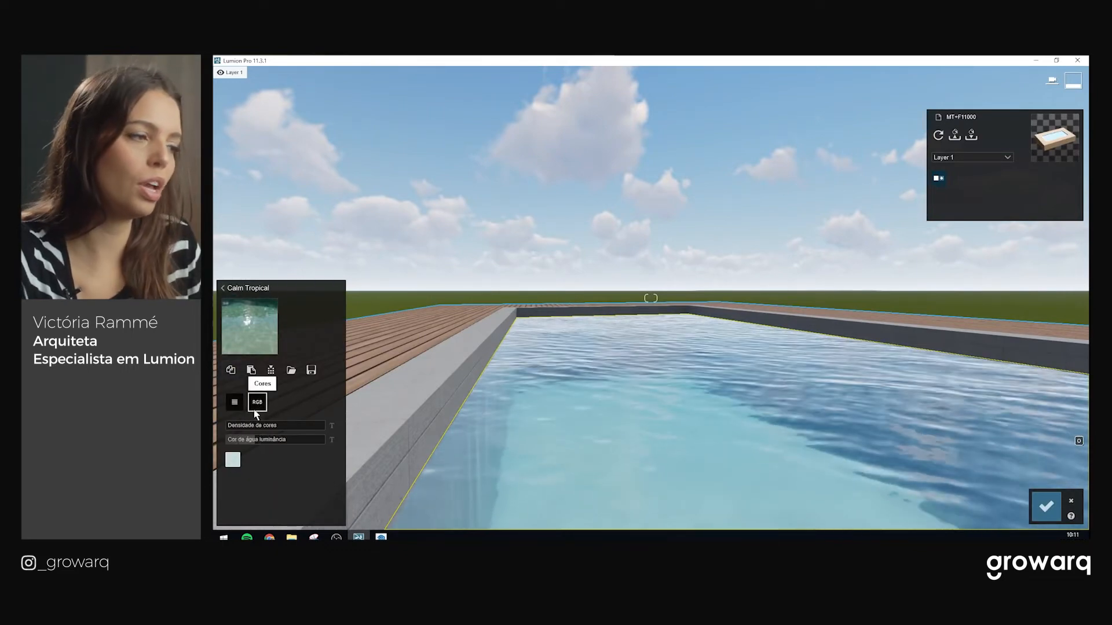
click(232, 460)
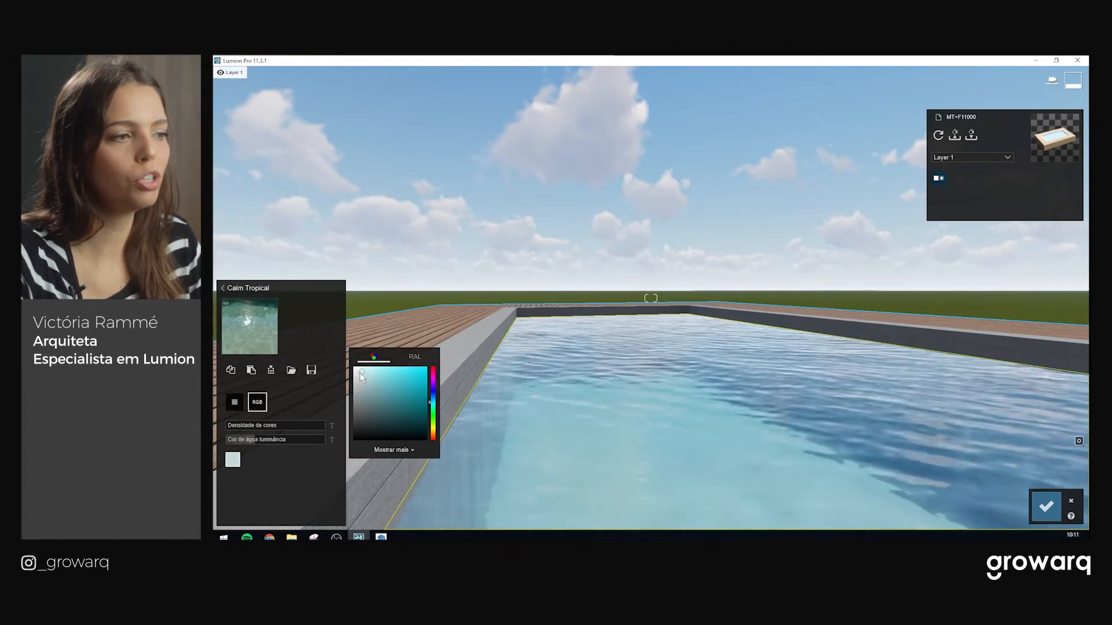
key(s)
key(q)
right_drag(592, 371, 741, 309)
key(w)
key(s)
key(w)
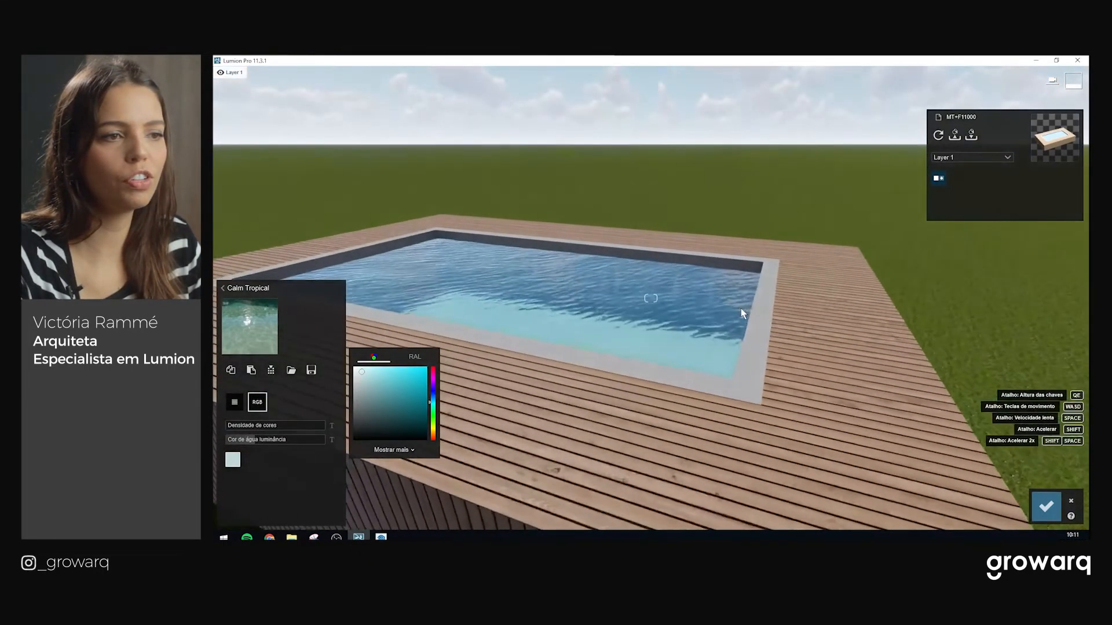
middle_drag(862, 325, 910, 357)
right_drag(651, 298, 599, 286)
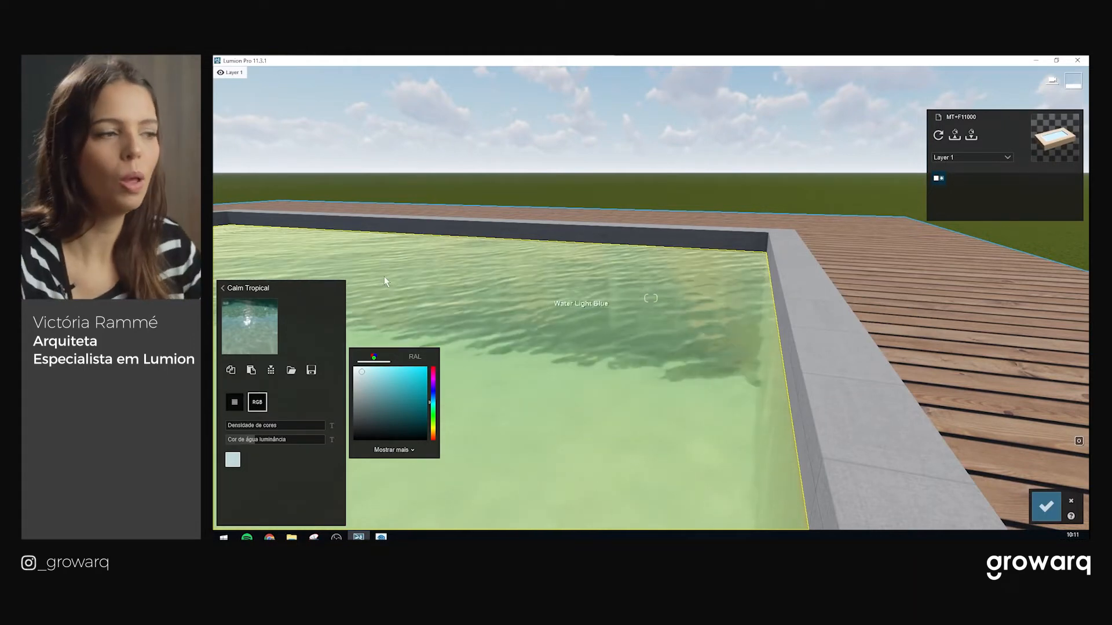
Try water colour density around 0.6 and 0, settling on 0.5 for bluer water
key(a)
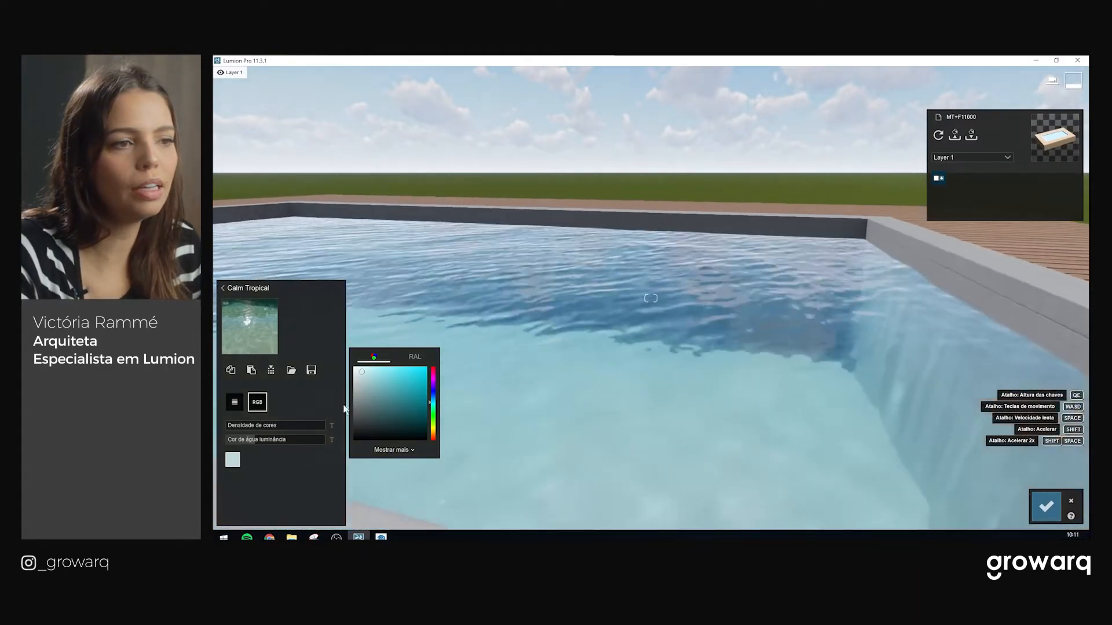
key(d)
right_drag(794, 387, 729, 370)
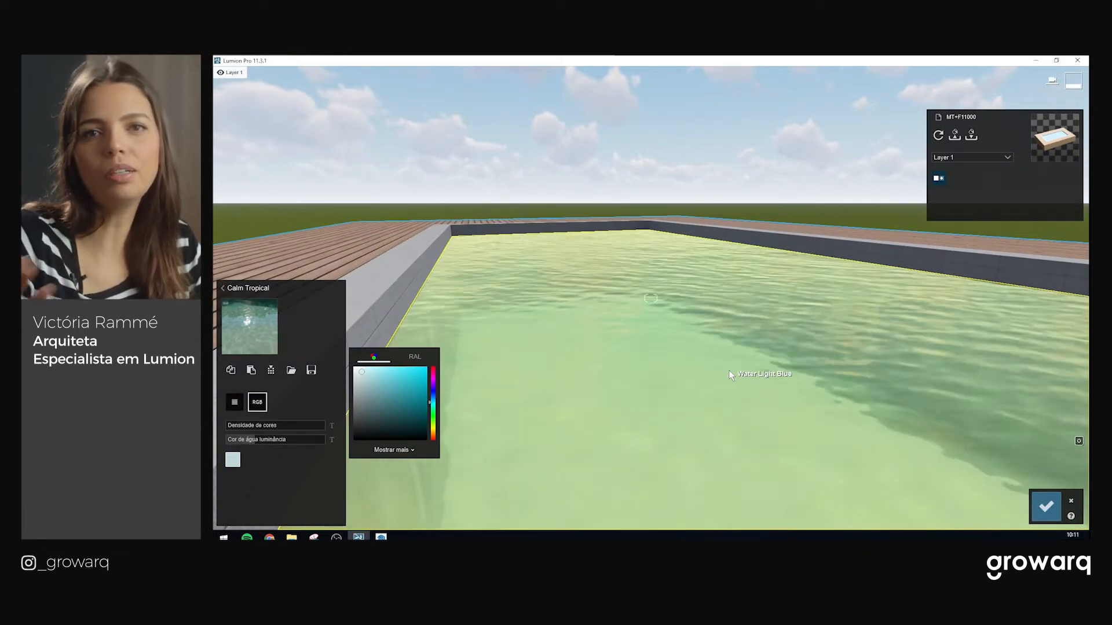
right_drag(729, 370, 650, 354)
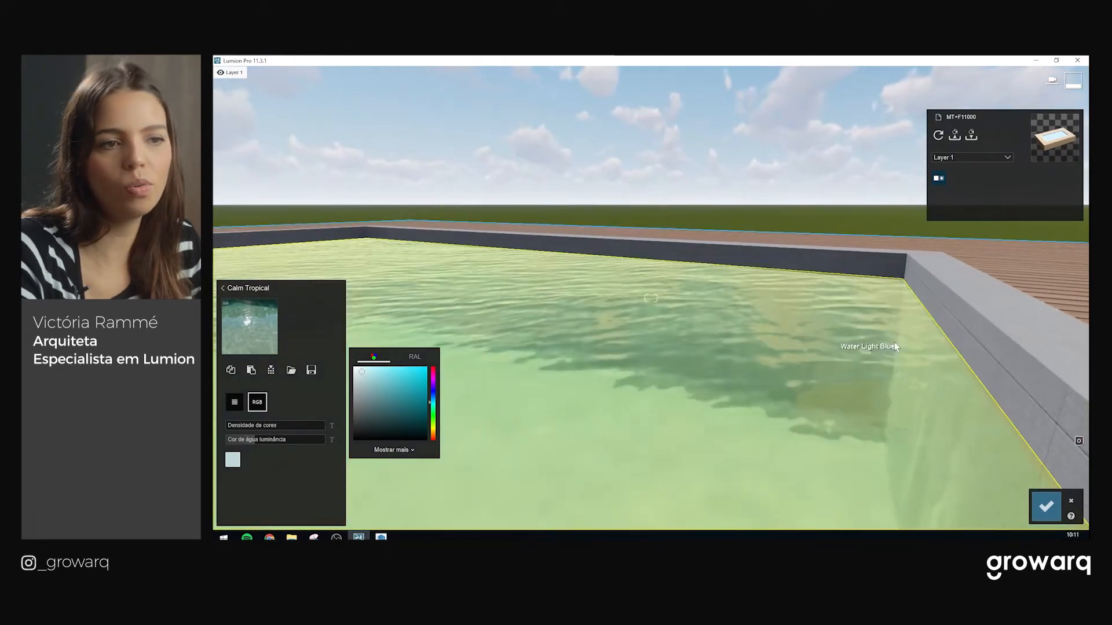
right_drag(739, 367, 625, 373)
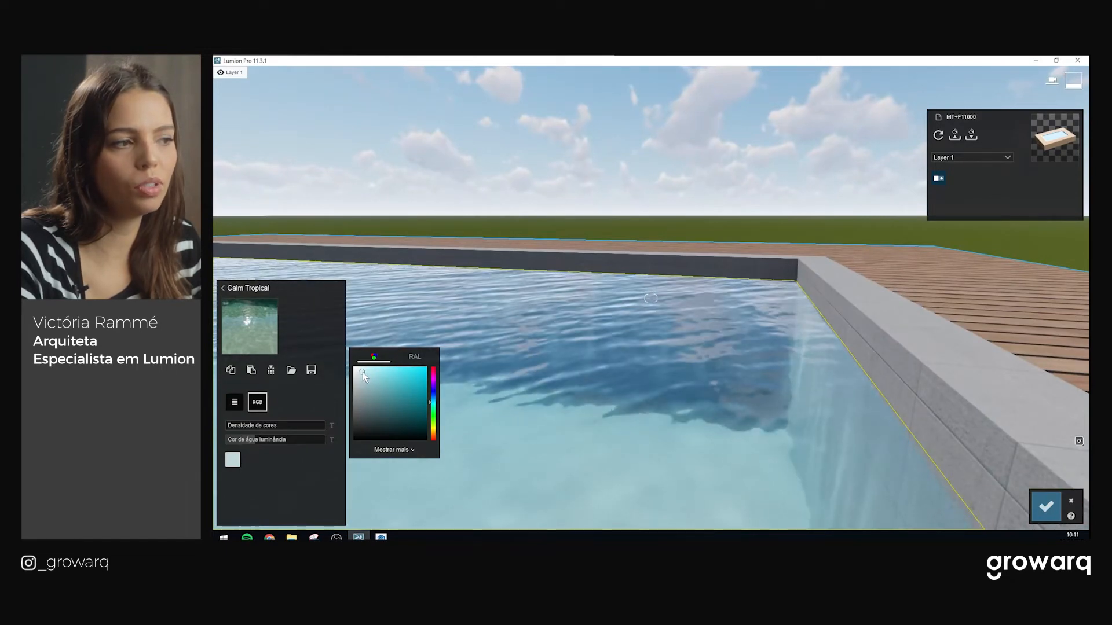
mouse_move(775, 347)
right_down()
mouse_move(707, 345)
mouse_move(718, 348)
mouse_move(662, 391)
mouse_move(653, 374)
mouse_move(775, 345)
right_up()
key(s)
key(w)
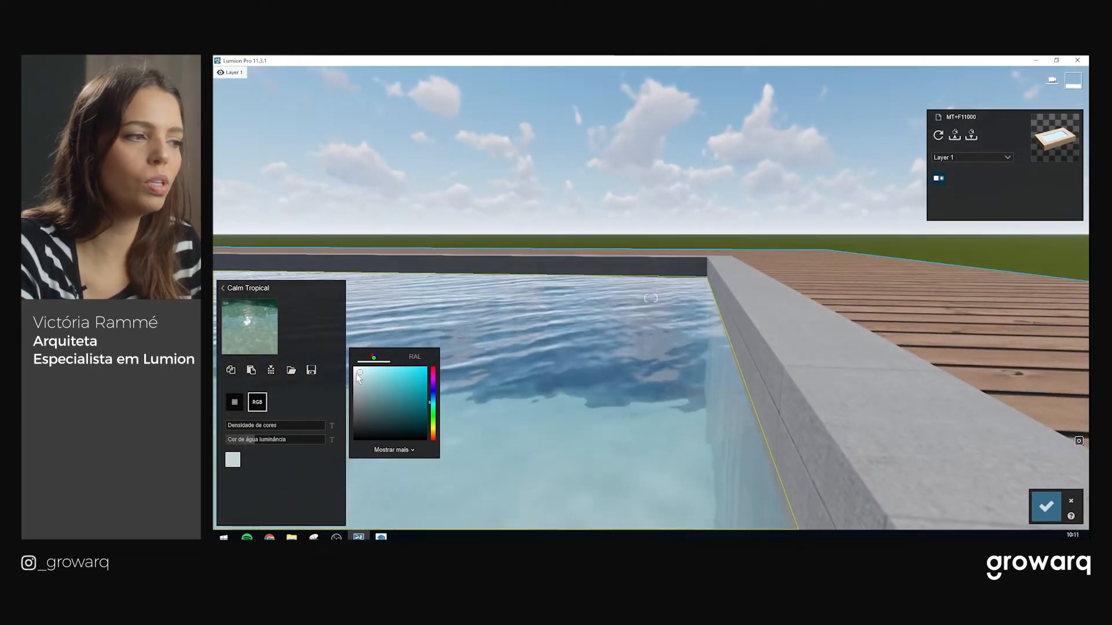
mouse_move(239, 426)
mouse_down()
mouse_move(307, 425)
mouse_move(220, 430)
mouse_up()
right_drag(464, 370, 289, 379)
right_drag(538, 376, 651, 376)
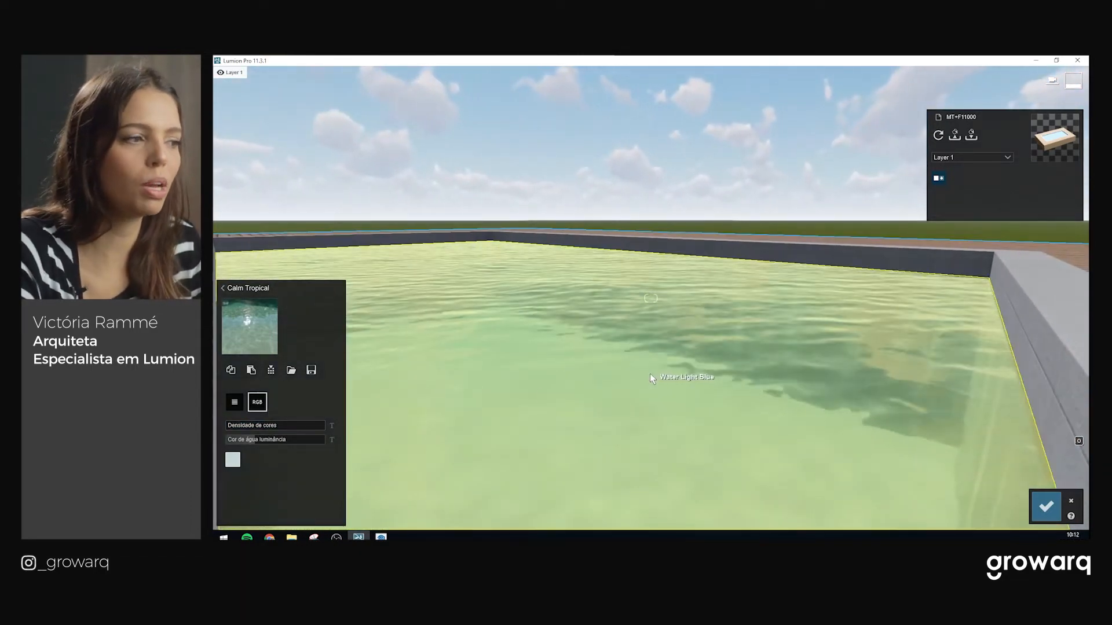
drag(271, 427, 295, 442)
Review the retinted pool water from the deck and across the pool
scroll(723, 340, down, 3)
scroll(778, 392, up, 2)
key(s)
right_drag(778, 391, 679, 376)
key(w)
key(w)
key(w)
key(s)
key(w)
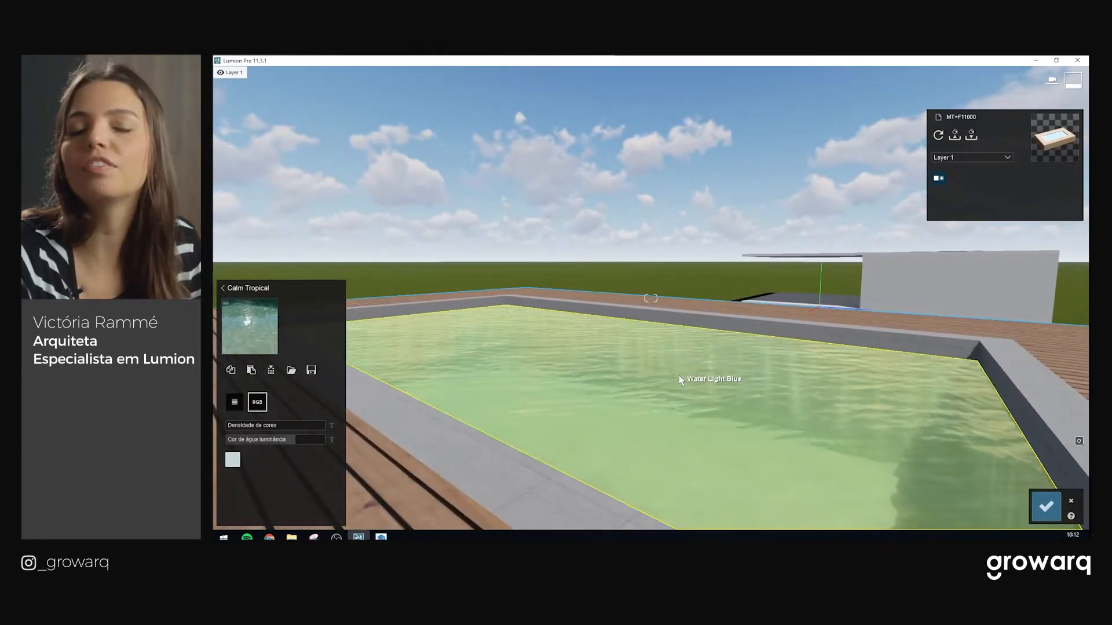
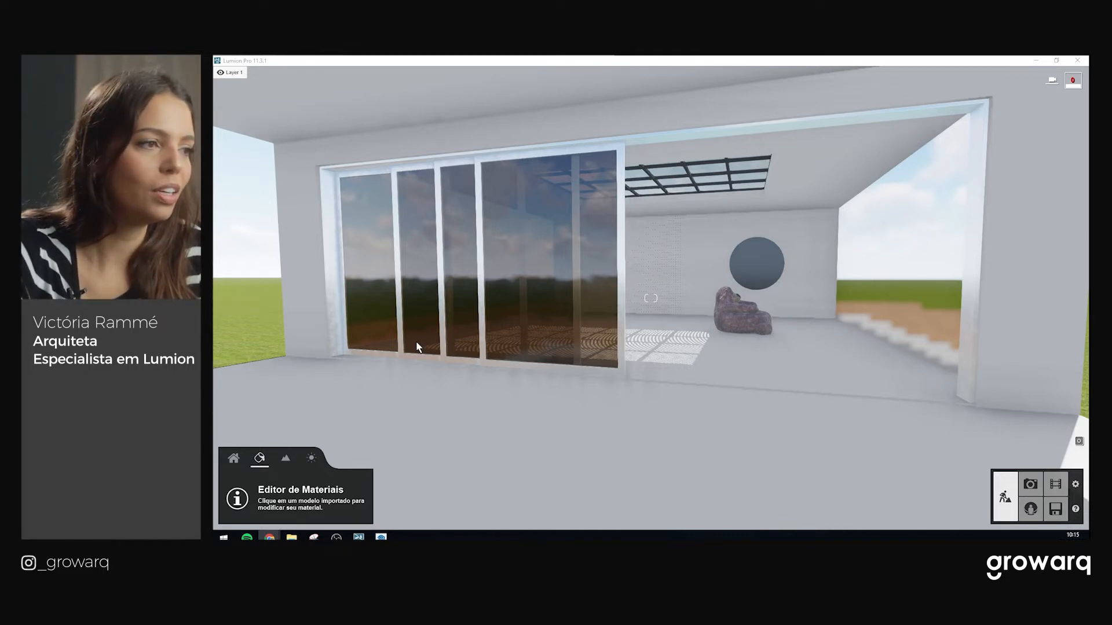
Fly the camera outside the house until the plain concrete slab in front is framed
right_drag(638, 319, 563, 295)
key(d)
key(s)
key(a)
key(d)
key(a)
Switch to the Portinari OPERA BK NAT product page in Chrome and scroll down to Downloads
mouse_move(269, 537)
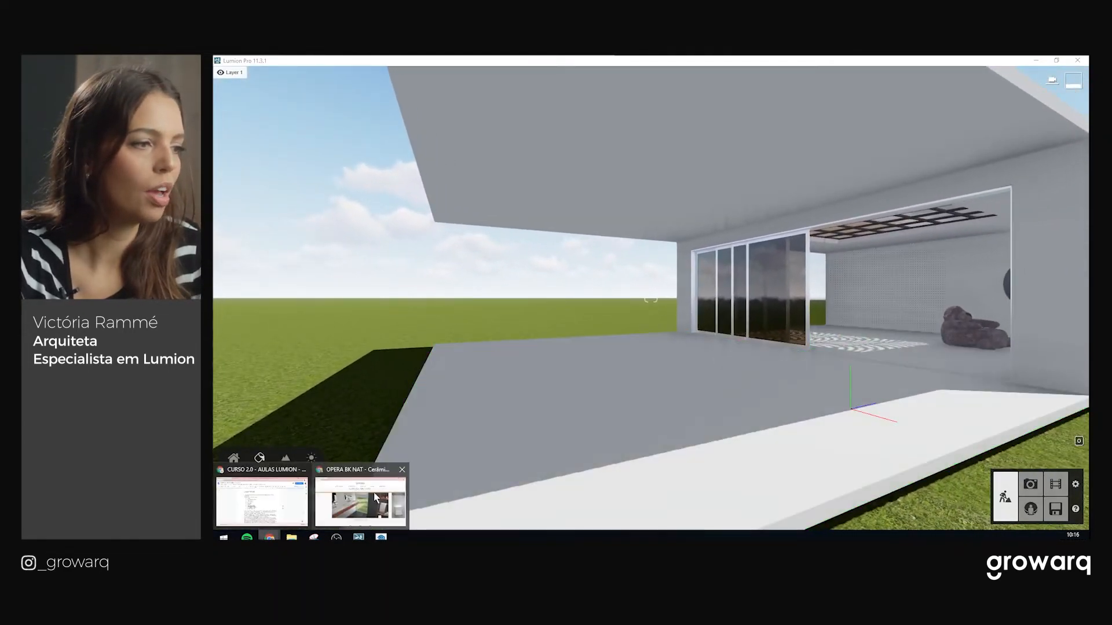
click(376, 498)
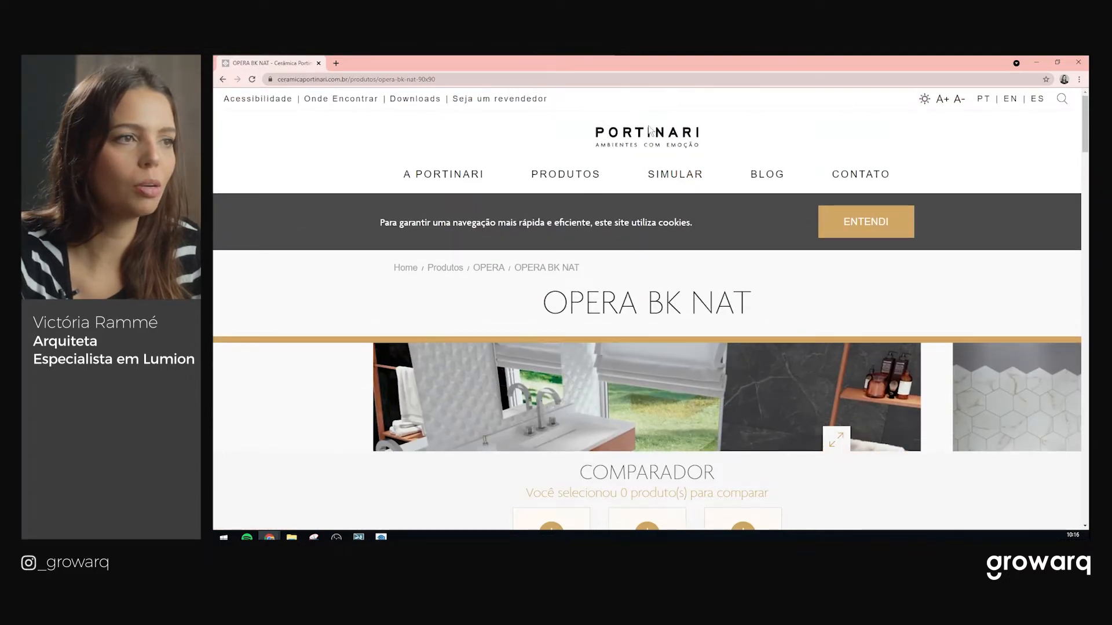
scroll(630, 299, down, 3)
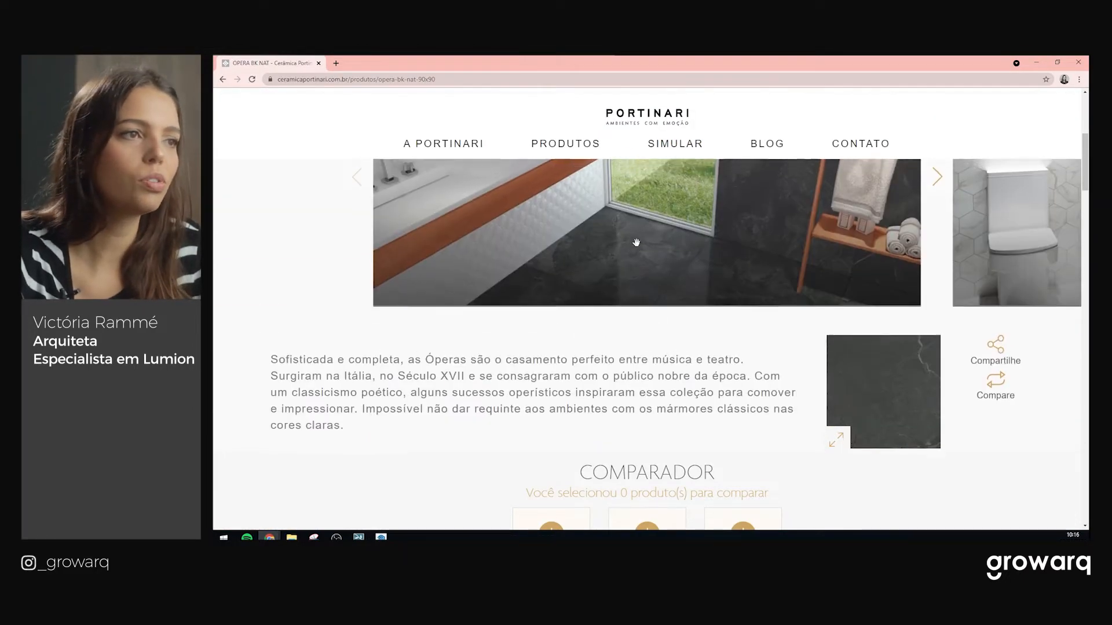
scroll(609, 245, up, 3)
scroll(609, 245, down, 4)
scroll(609, 245, up, 1)
scroll(536, 256, down, 4)
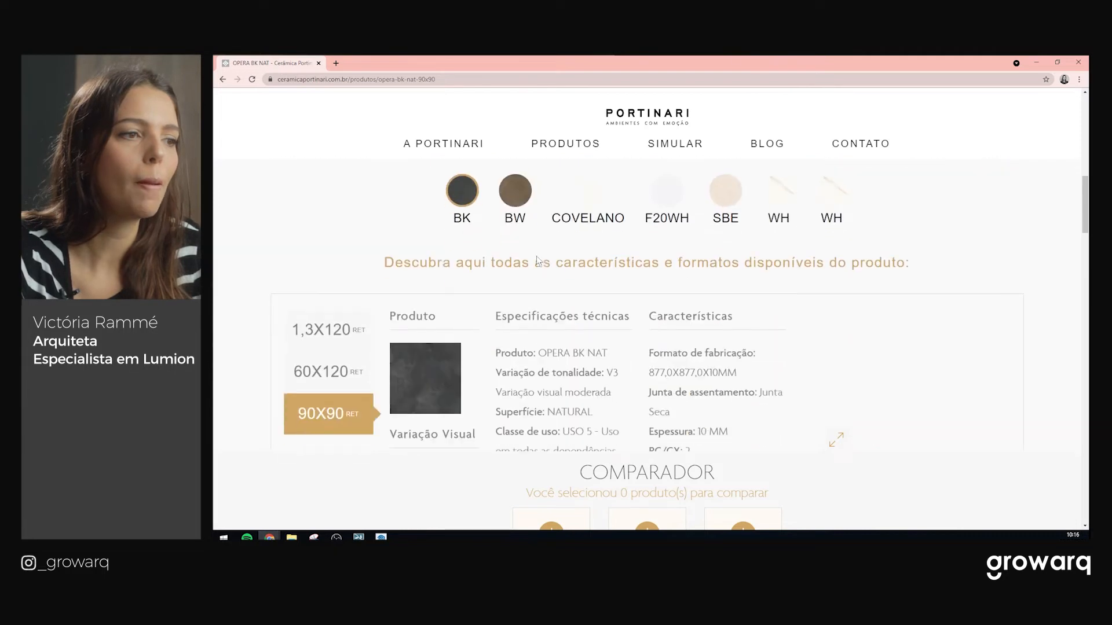
scroll(464, 277, down, 2)
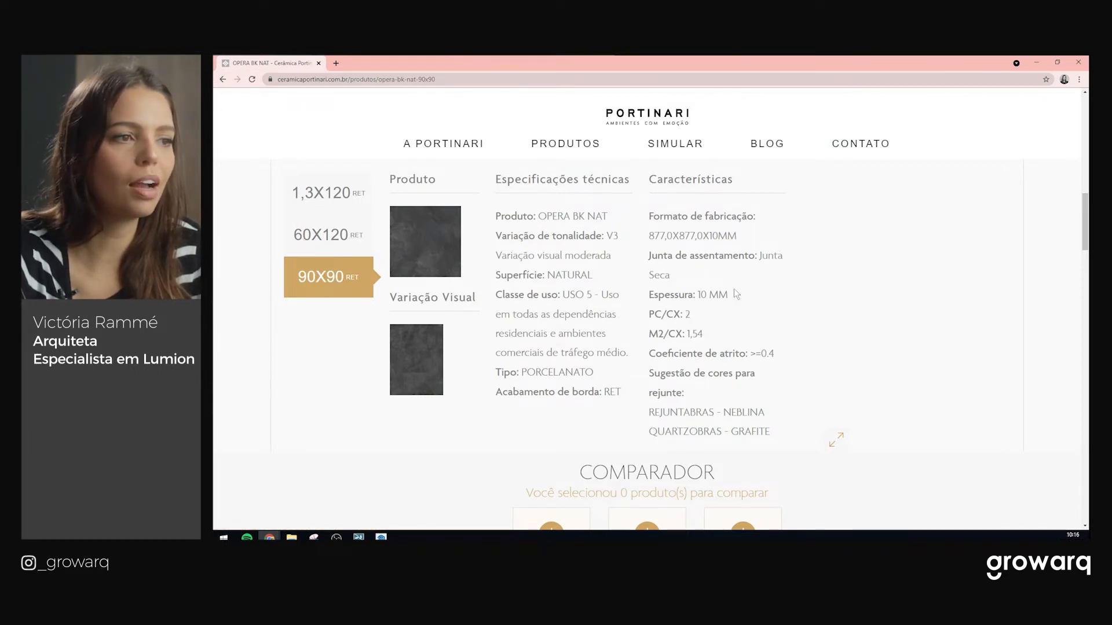
scroll(600, 287, down, 1)
scroll(681, 279, down, 3)
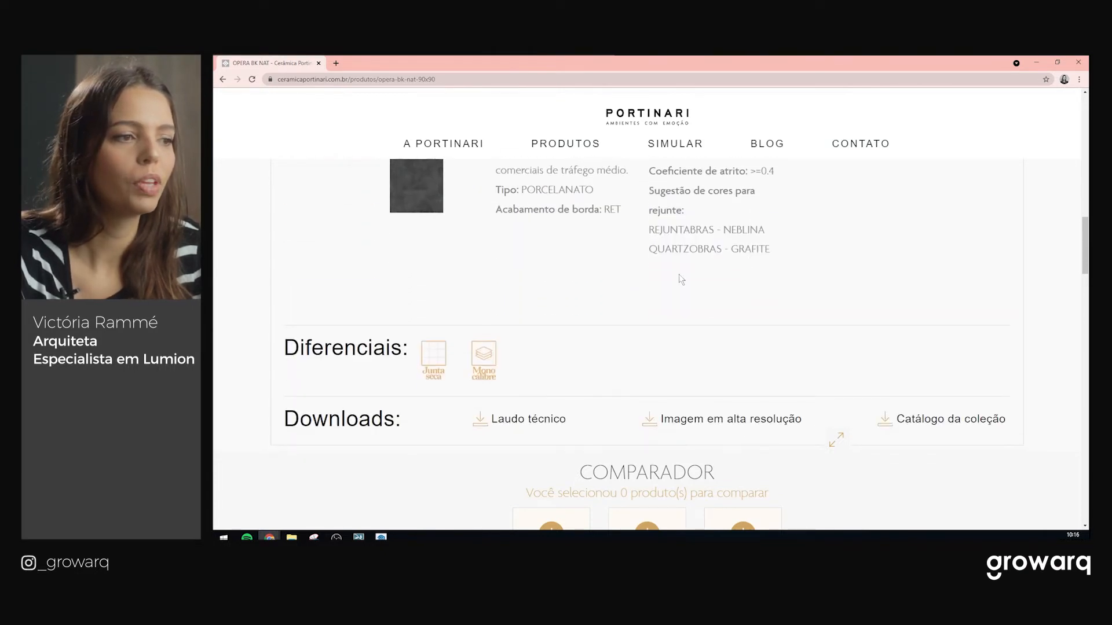
scroll(720, 240, down, 1)
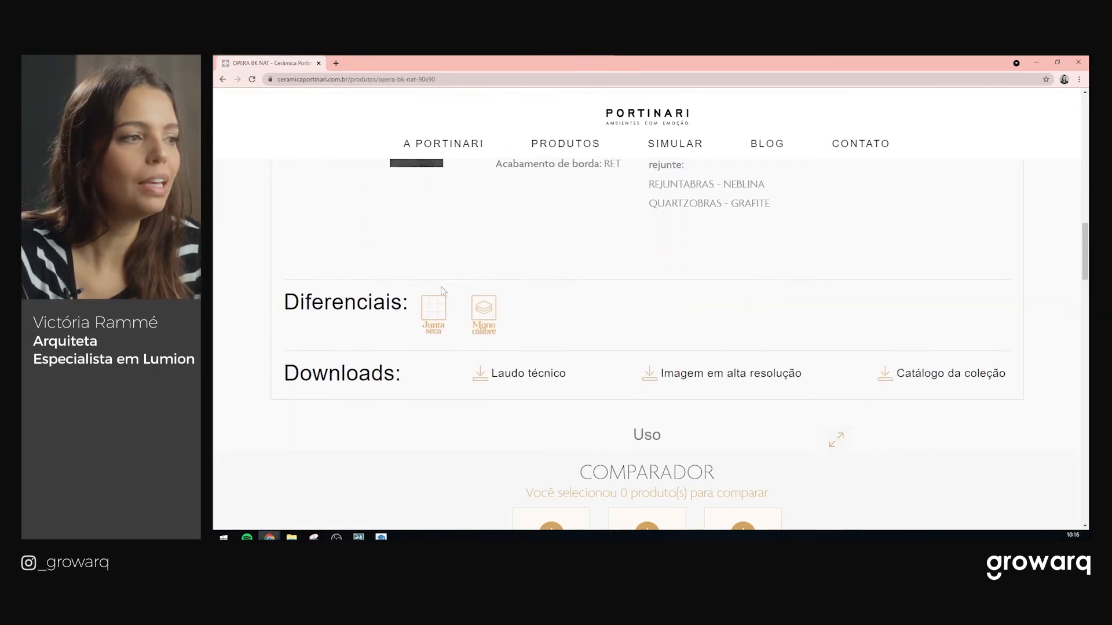
scroll(377, 358, down, 1)
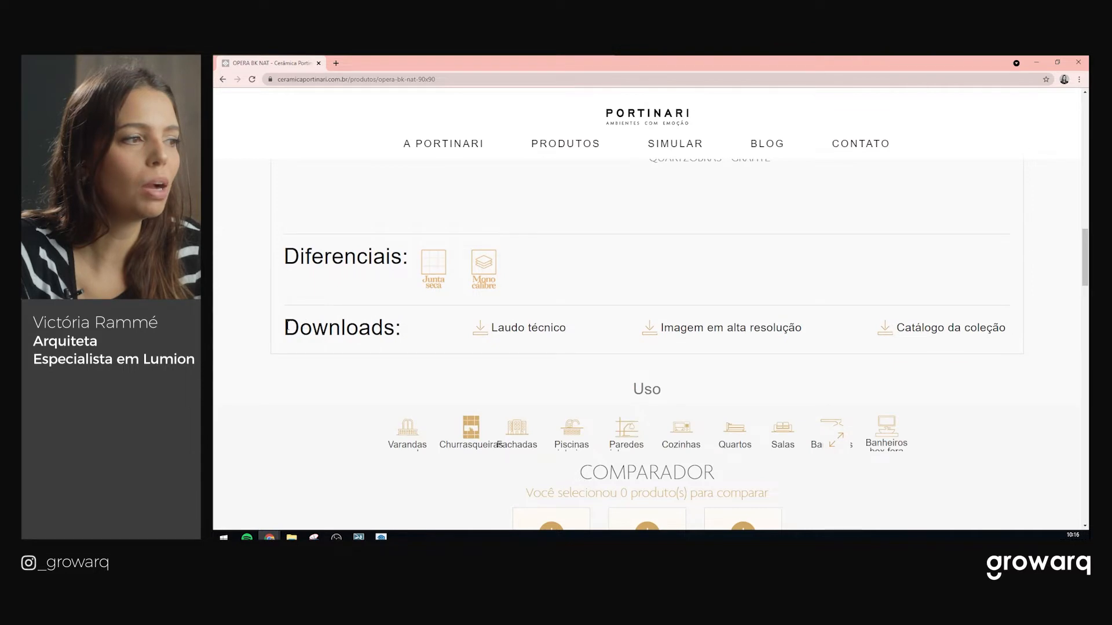
Start downloading the product's 'Imagem em alta resolução' image
drag(286, 327, 427, 323)
click(411, 341)
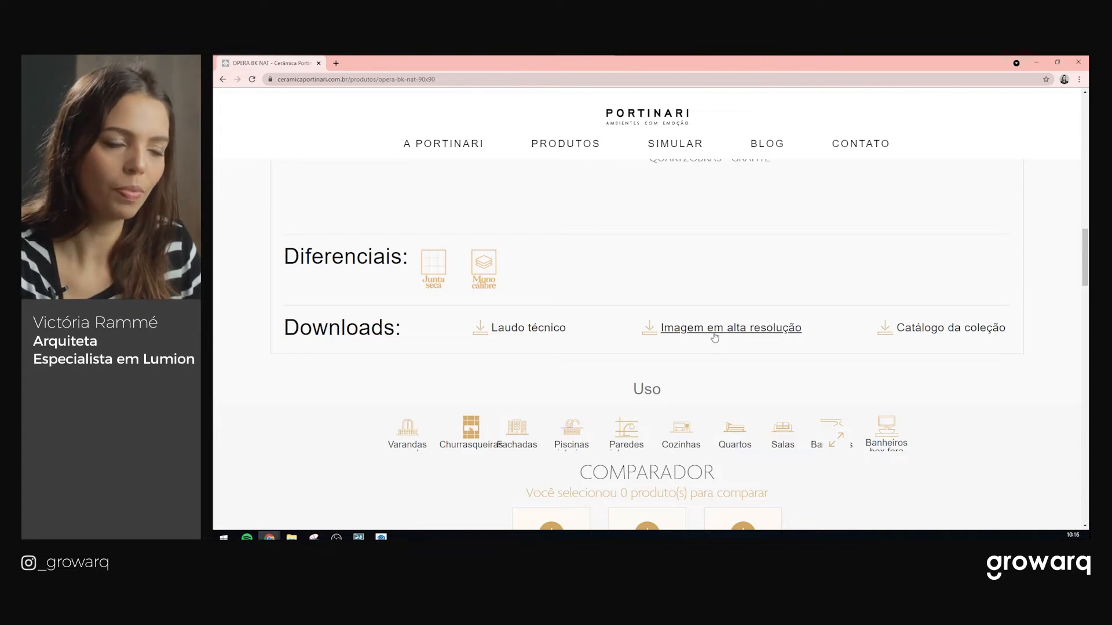
scroll(701, 278, up, 2)
click(736, 421)
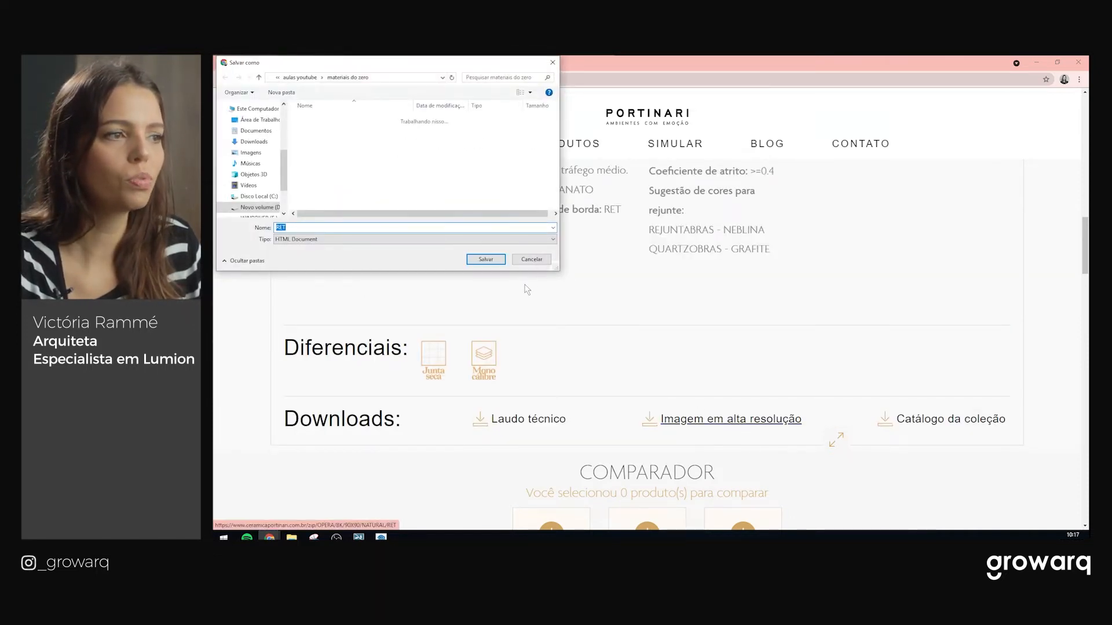
Cancel the extra download and select the Growarq_Portinari_Opera BK Nat image in materiais do zero
click(532, 260)
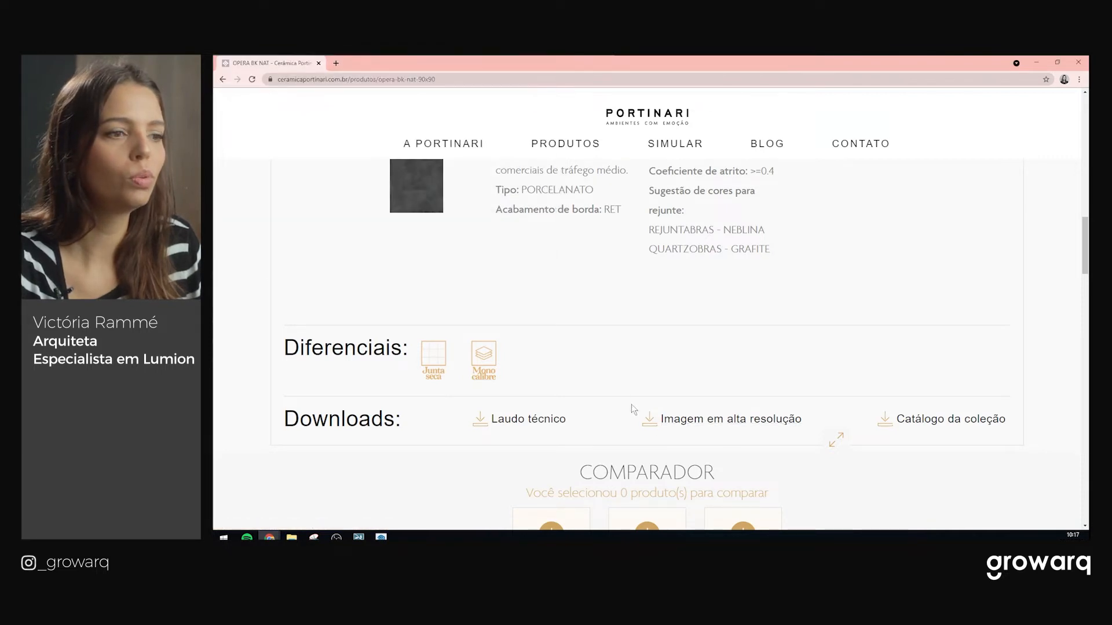
scroll(647, 417, down, 2)
scroll(647, 418, down, 1)
scroll(607, 300, down, 4)
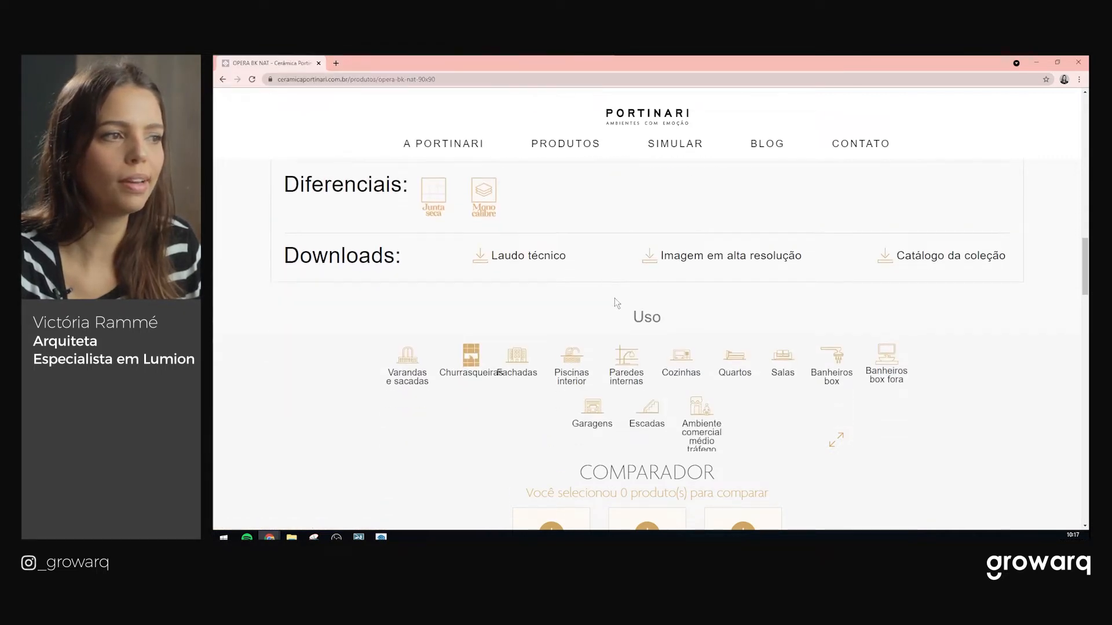
scroll(646, 303, down, 3)
scroll(981, 306, up, 10)
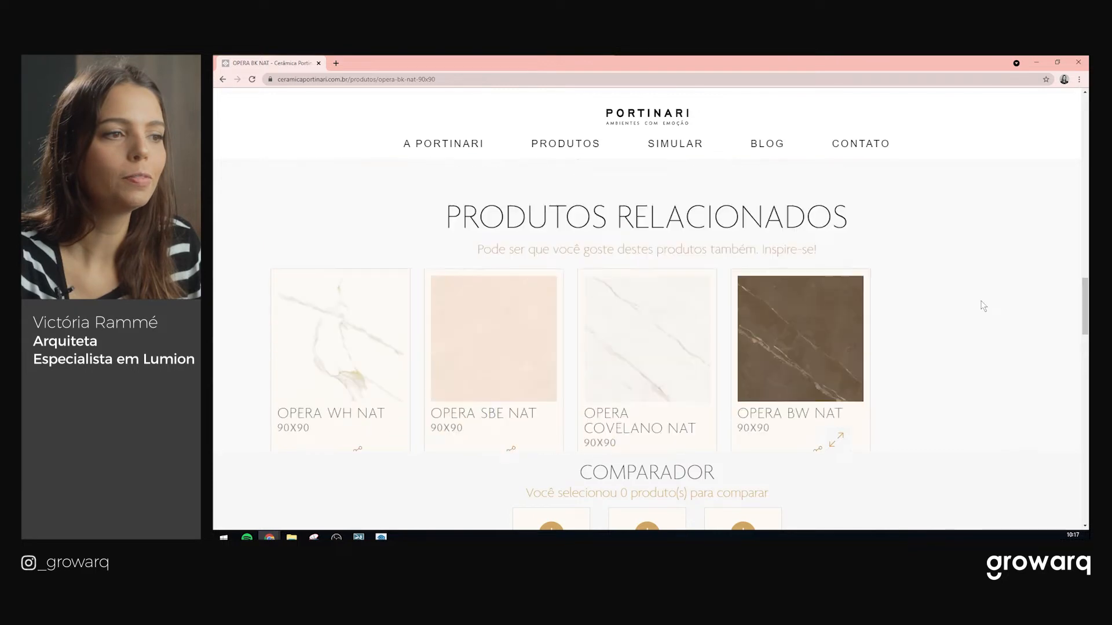
scroll(770, 307, up, 3)
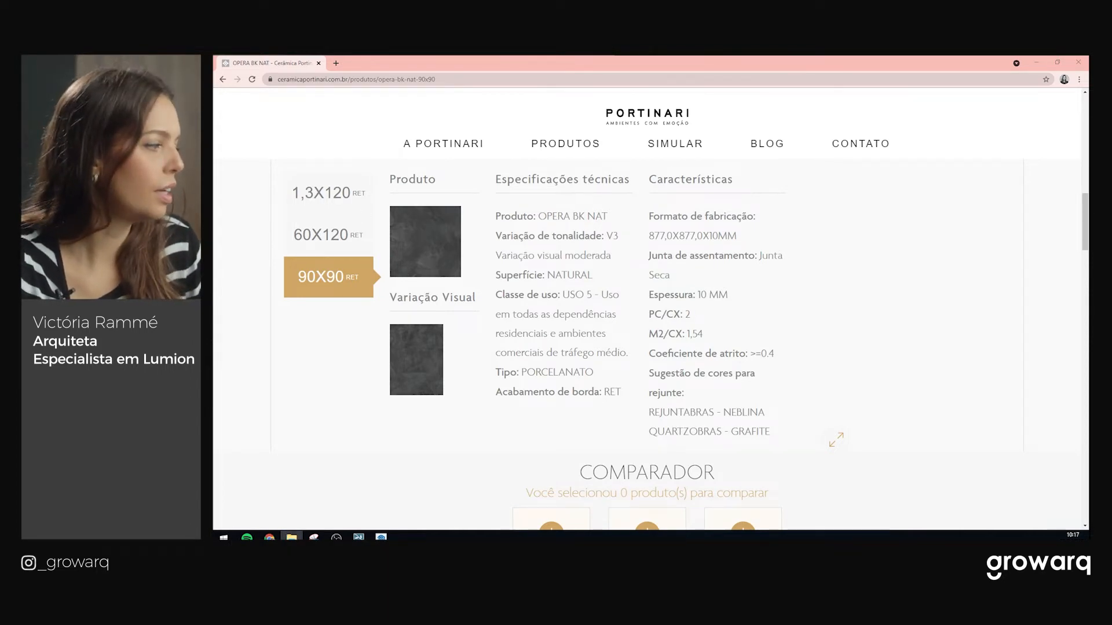
drag(1087, 62, 638, 167)
click(502, 225)
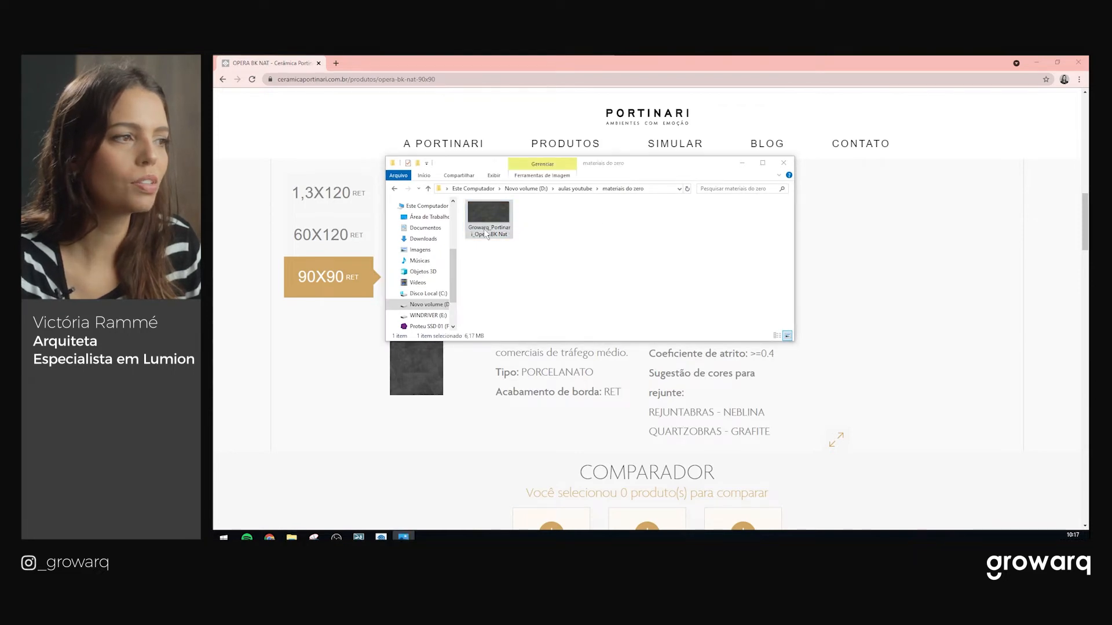
View the Opera BK Nat marble image maximized in Photos, then minimize Photos
drag(1087, 64, 667, 130)
click(823, 119)
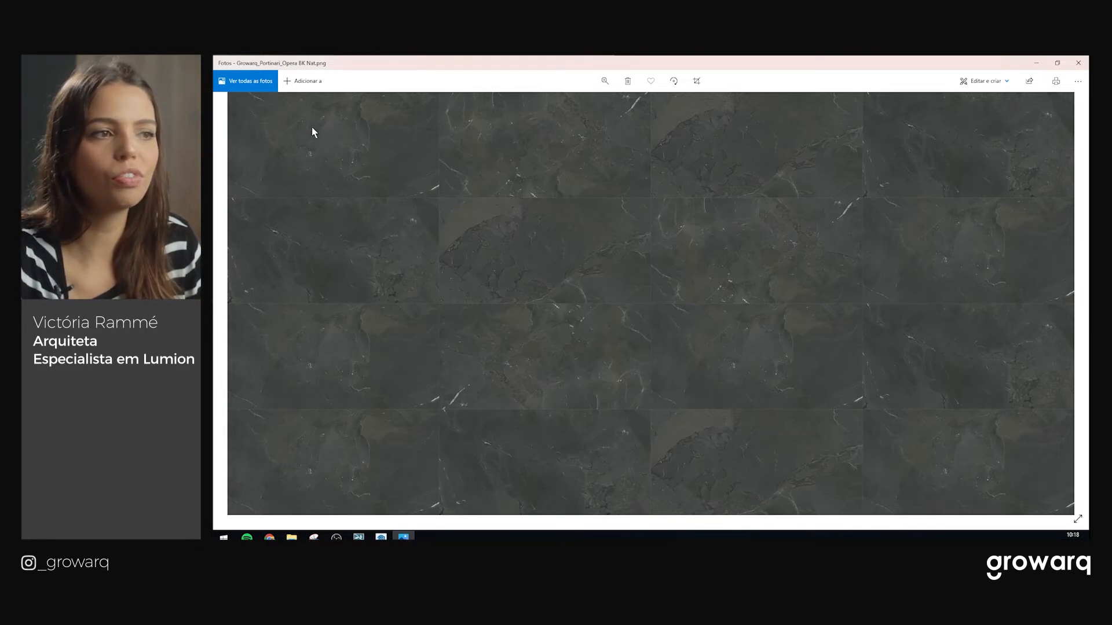
click(1035, 62)
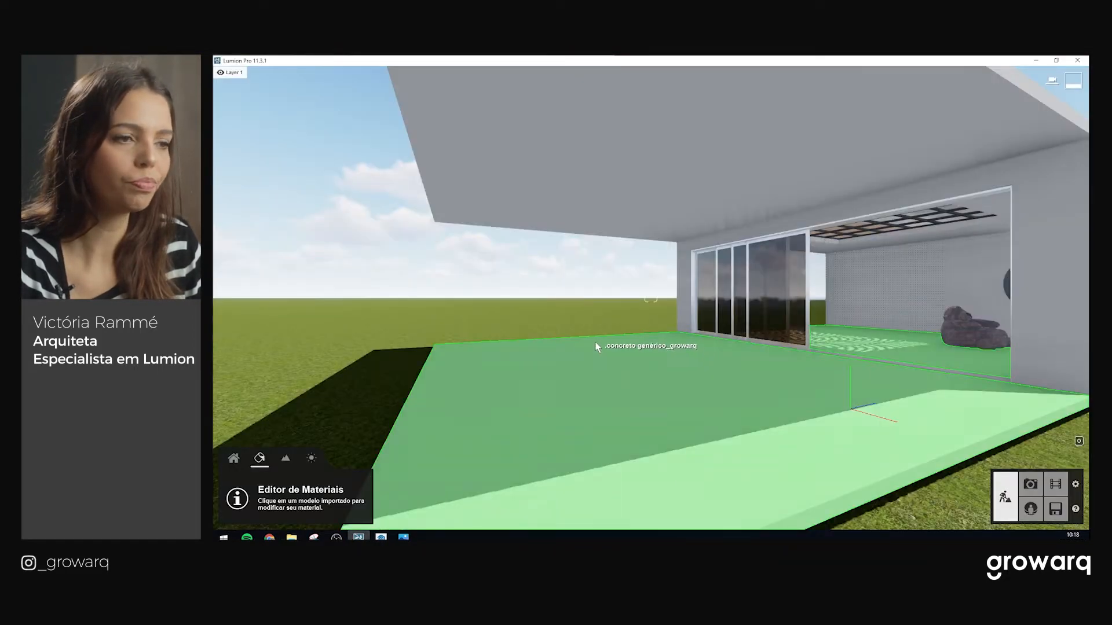
Give the front floor slab a Standard material and remove its normal map
right_drag(595, 342, 438, 367)
key(a)
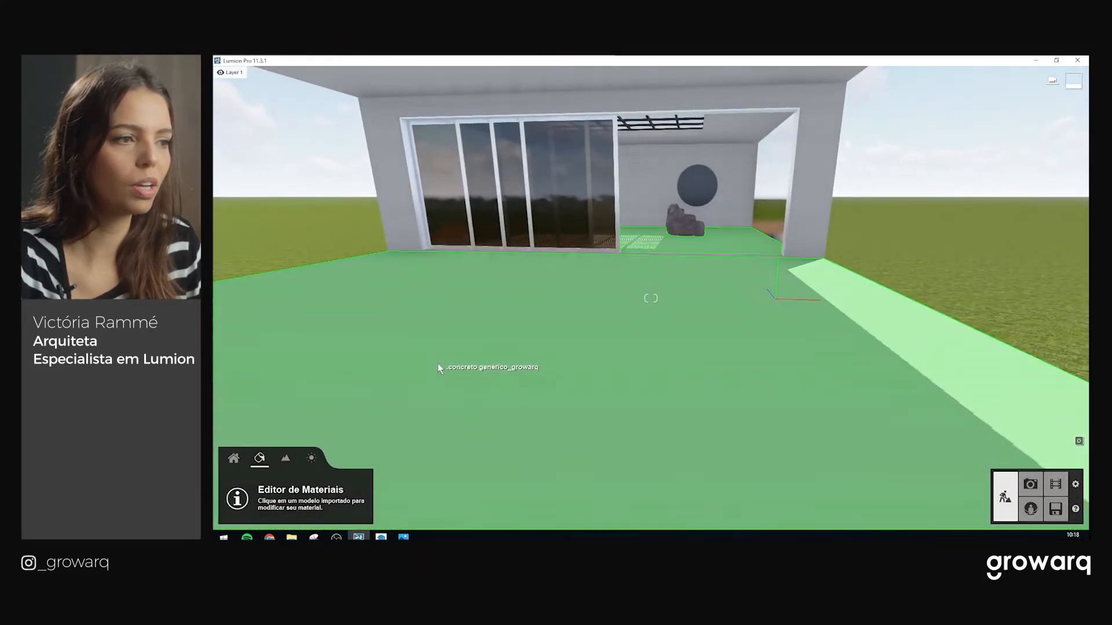
scroll(588, 333, up, 2)
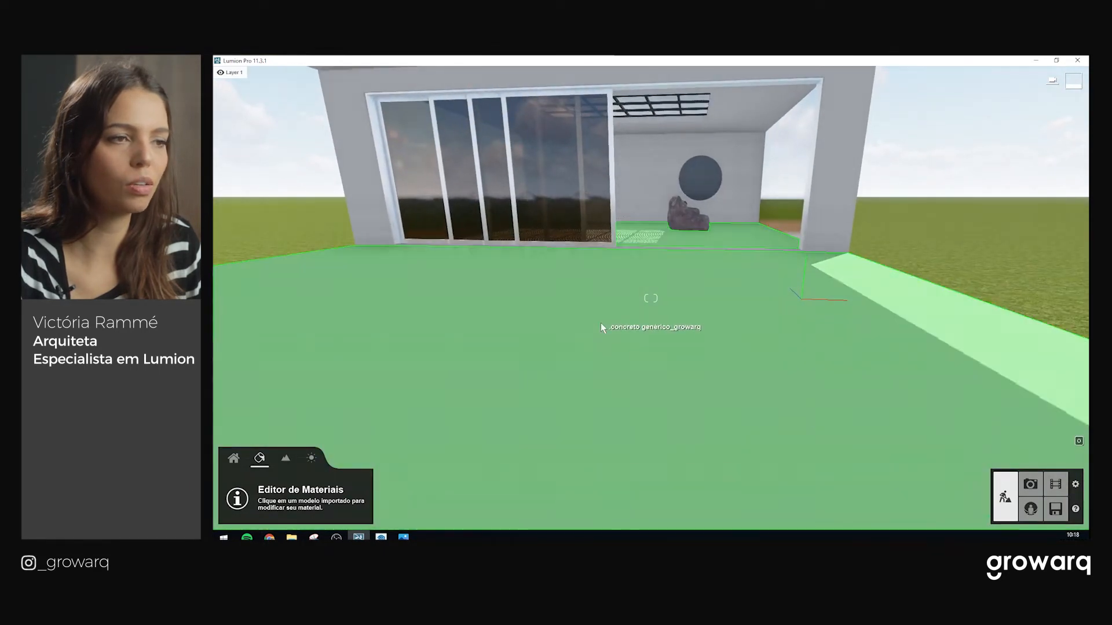
click(603, 322)
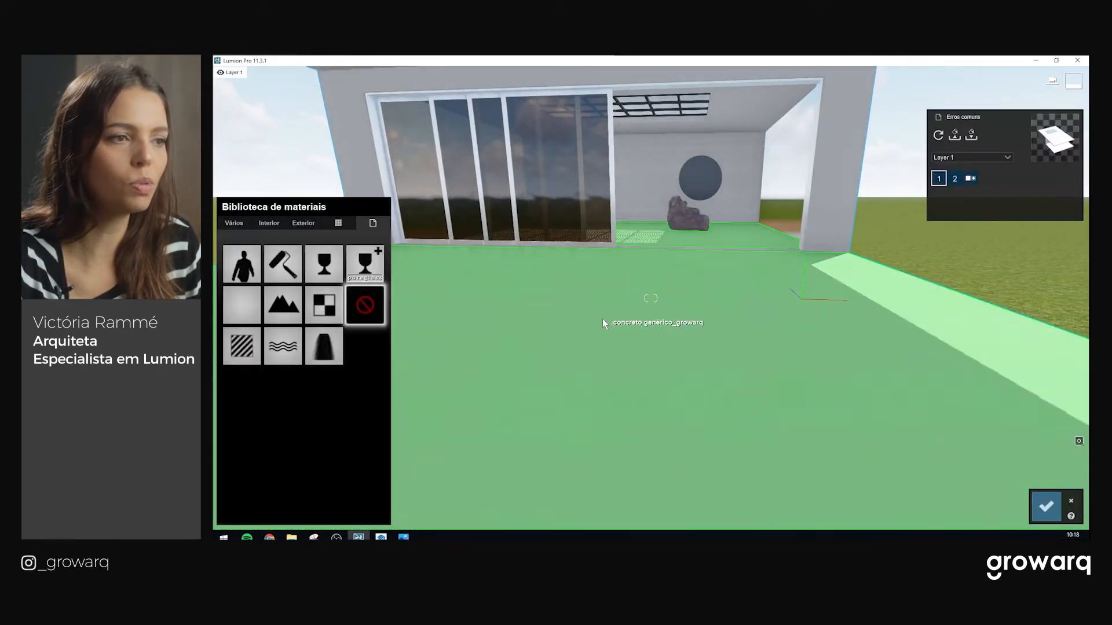
click(240, 348)
click(313, 286)
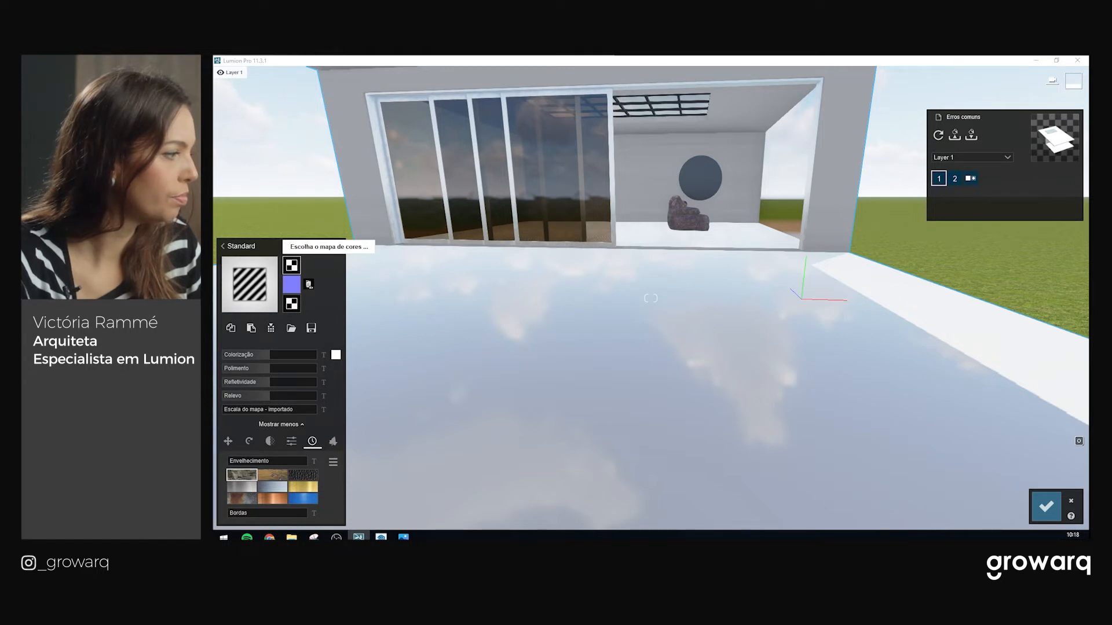
Load the Growarq_Portinari_Opera BK Nat image as the floor's colour map
click(291, 264)
click(445, 220)
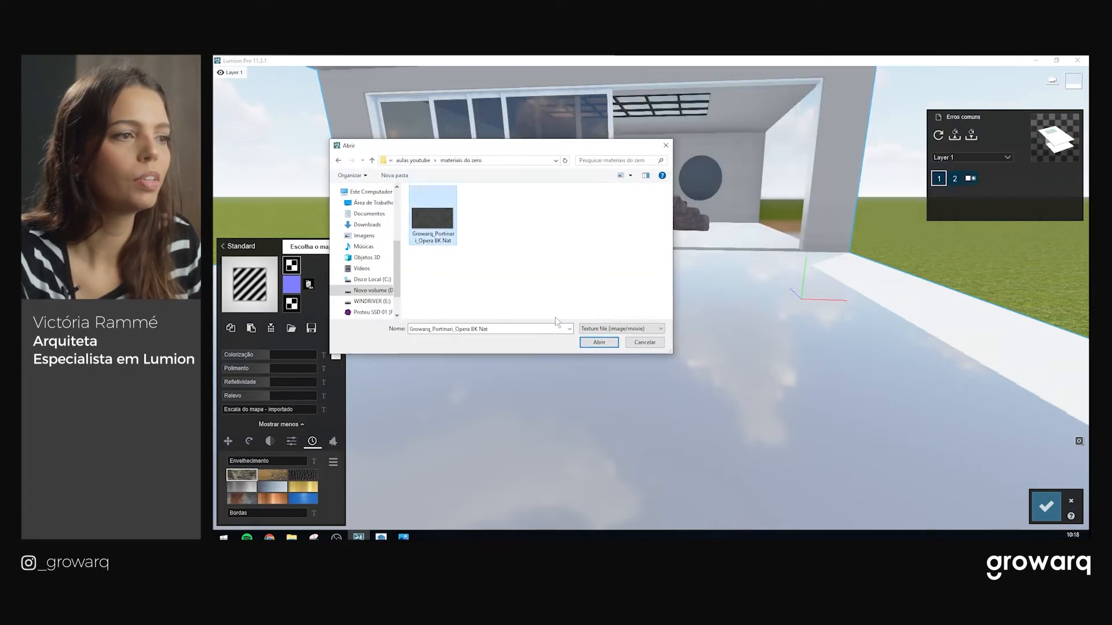
click(600, 343)
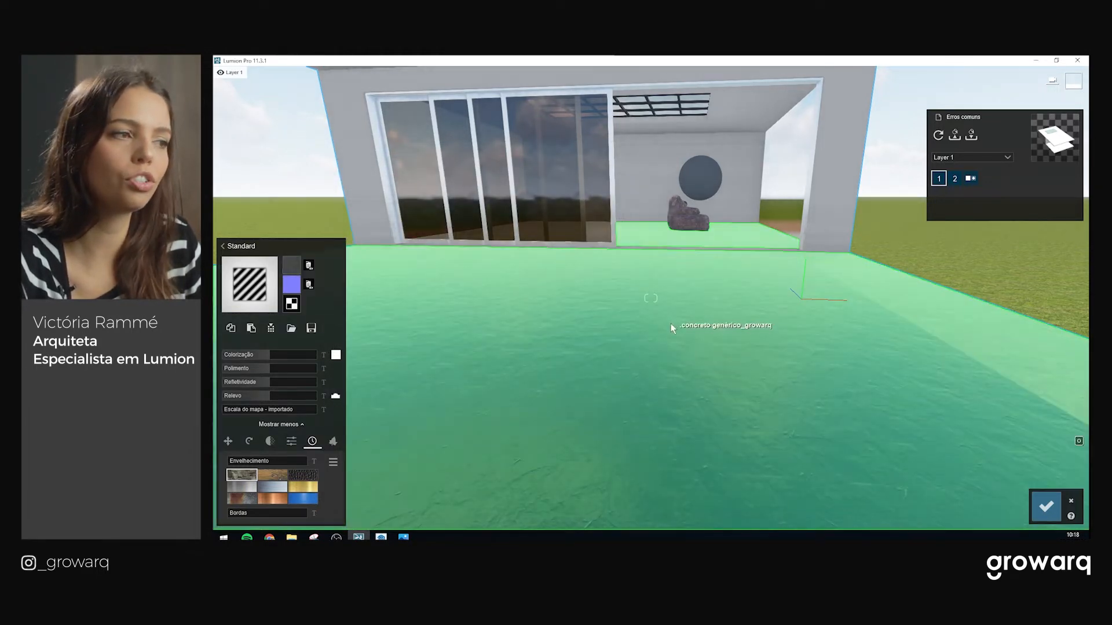
Switch the floor texture to a custom map scale of about 2.4
right_drag(670, 323, 671, 440)
right_drag(650, 298, 778, 436)
right_drag(900, 380, 741, 393)
mouse_move(348, 399)
right_down()
mouse_move(290, 394)
mouse_move(411, 412)
mouse_move(342, 412)
right_up()
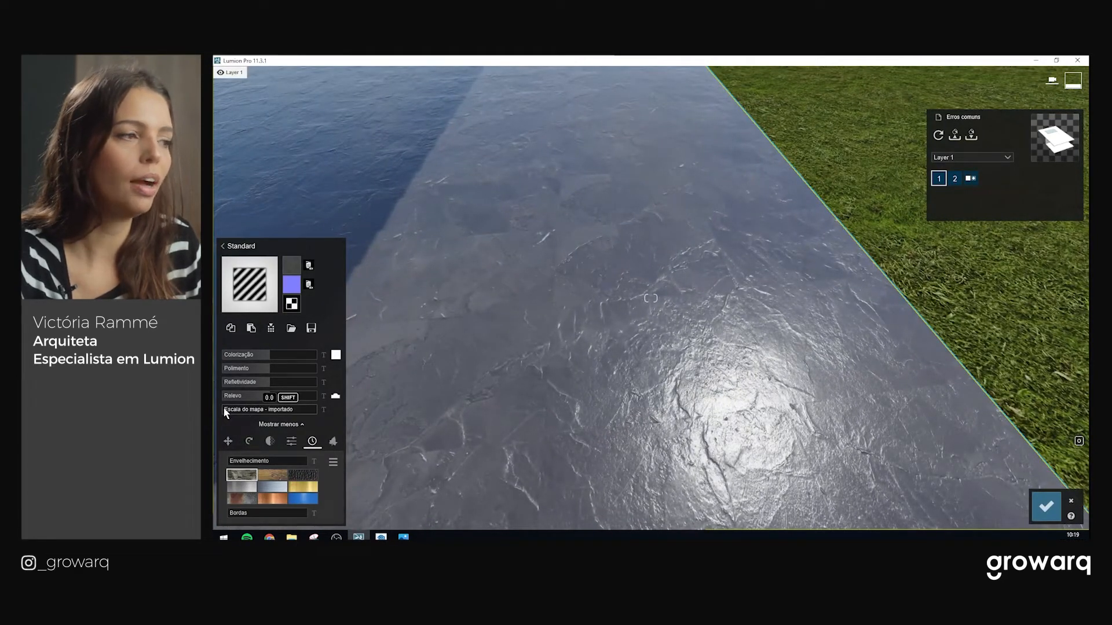
drag(226, 410, 246, 410)
right_drag(379, 324, 509, 322)
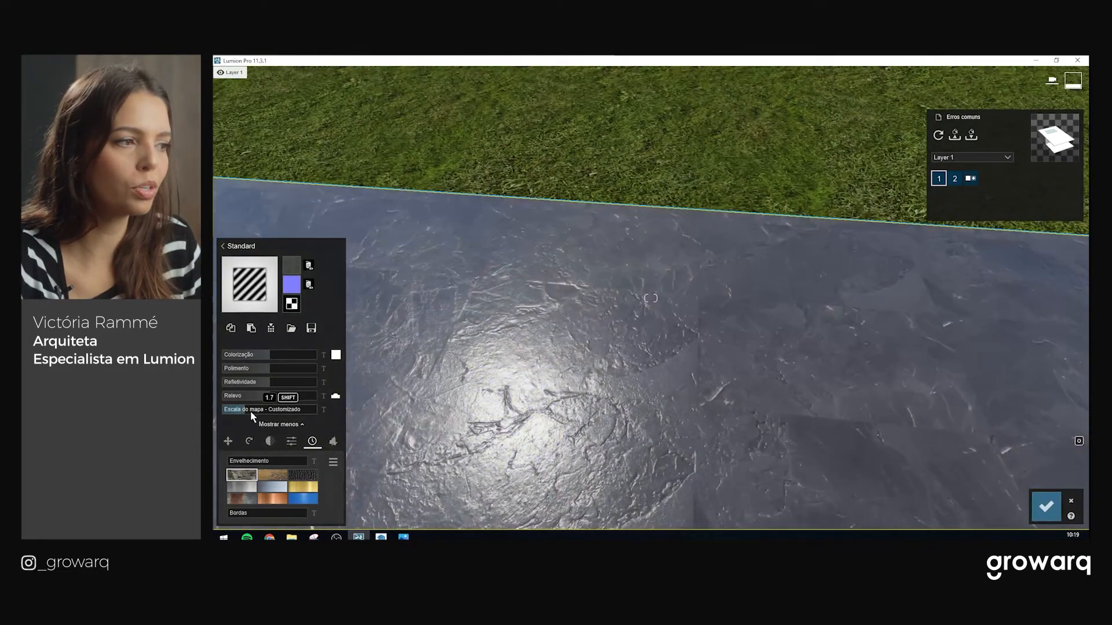
drag(247, 411, 246, 412)
Nudge the map scale and orbit around the pool to inspect the marble floor
scroll(683, 345, down, 3)
right_drag(684, 345, 713, 410)
scroll(679, 372, up, 3)
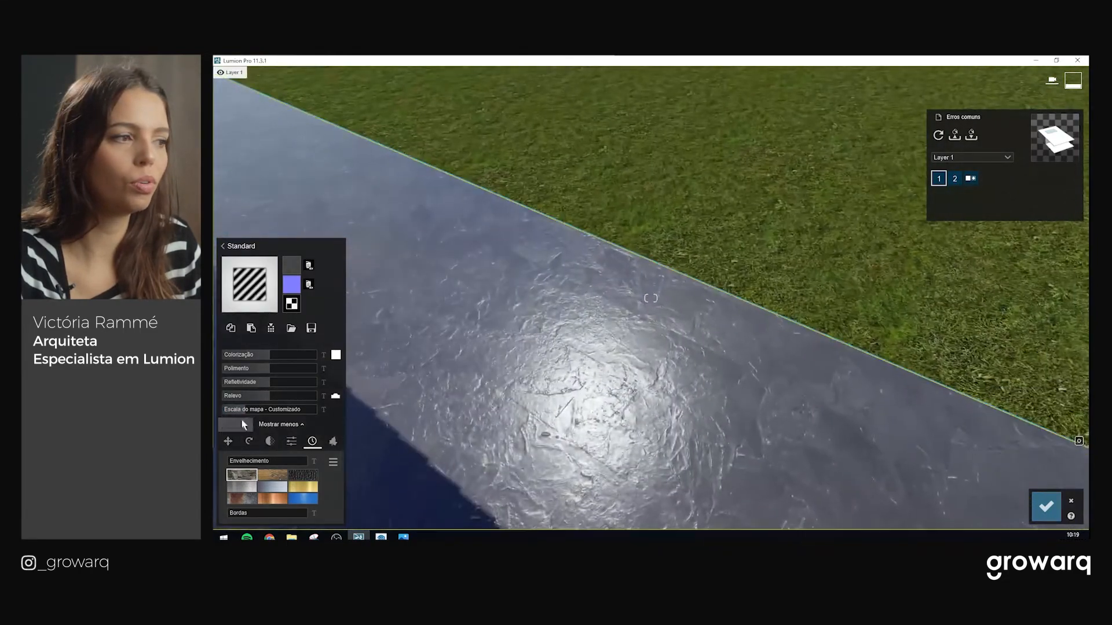
drag(250, 409, 248, 409)
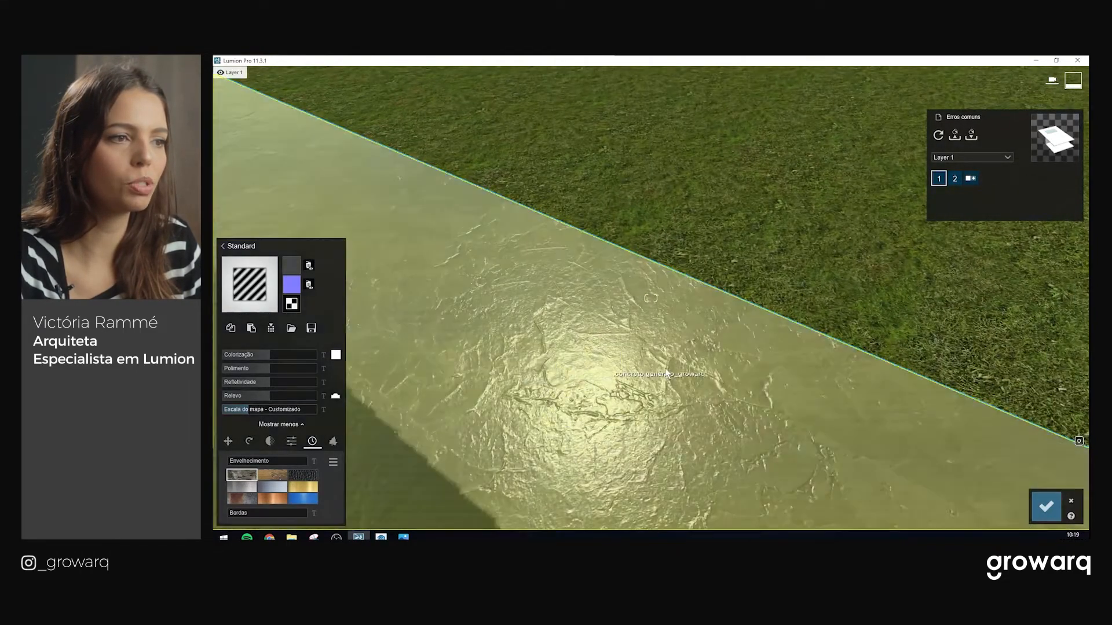
scroll(702, 401, down, 3)
scroll(702, 401, up, 3)
right_drag(698, 400, 504, 339)
right_drag(625, 348, 709, 408)
mouse_move(292, 290)
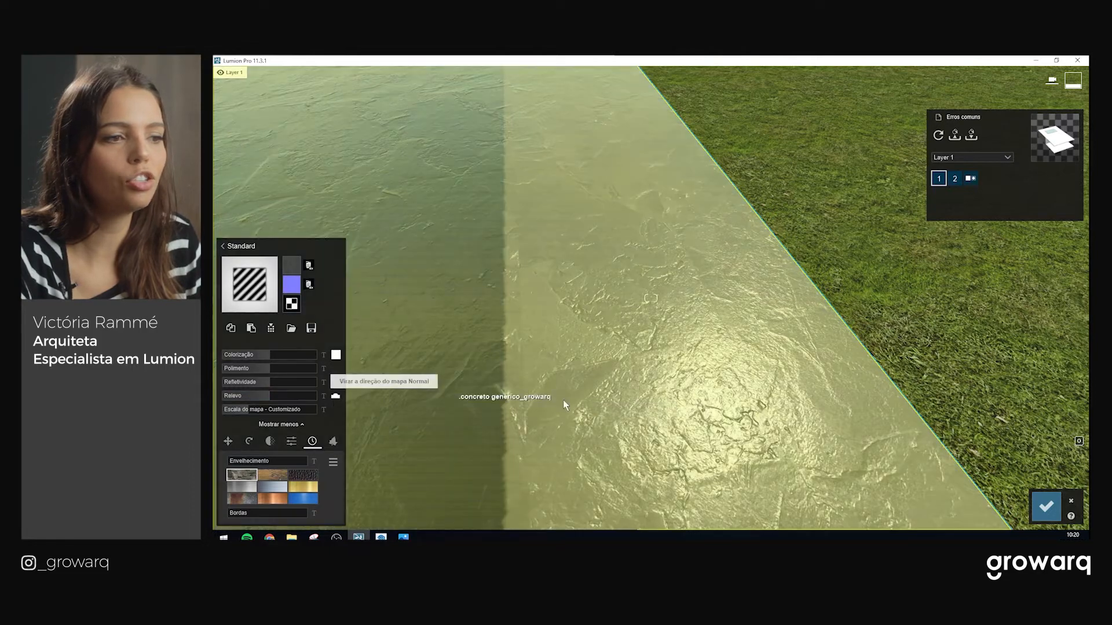
Toggle the flip-normal-map option beside Relevo, checking the inverted slab relief from several angles
right_drag(614, 374, 660, 429)
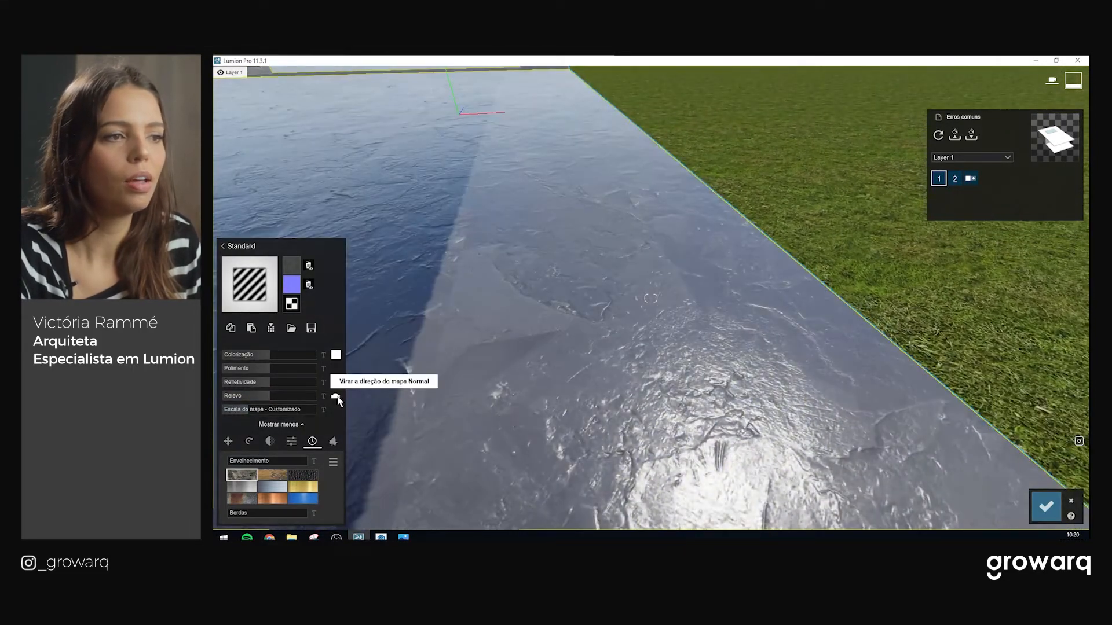
click(337, 397)
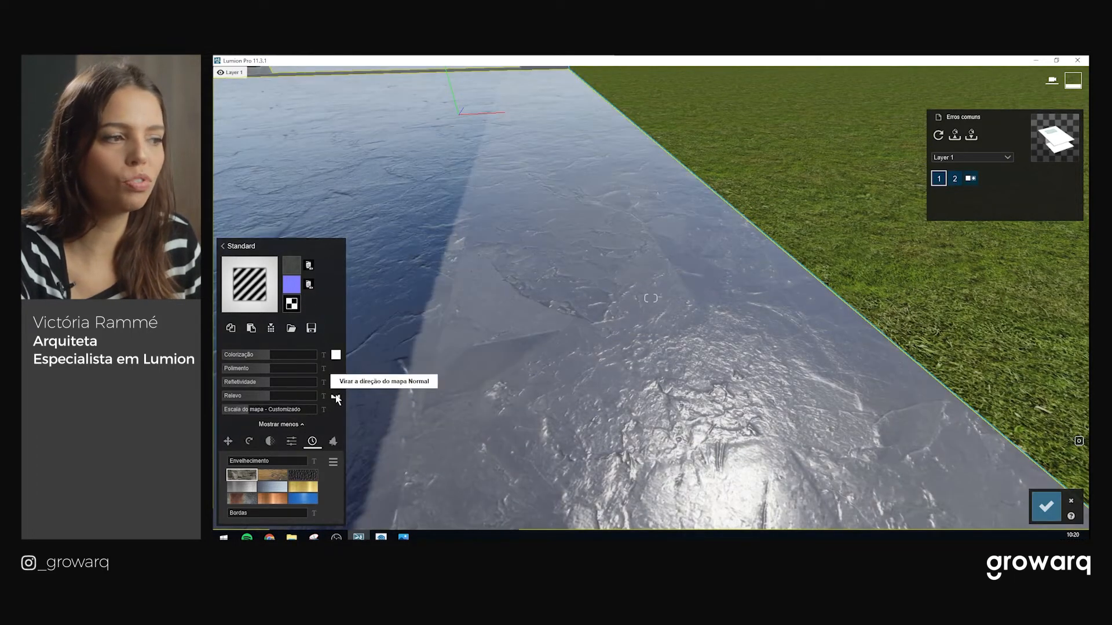
right_drag(440, 371, 631, 368)
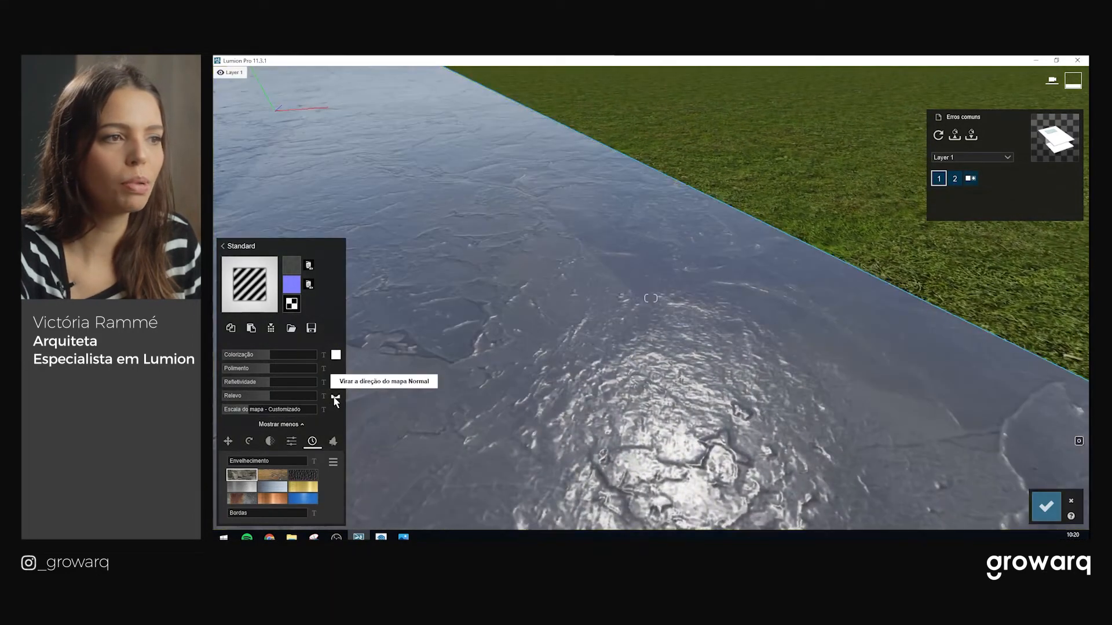
click(335, 399)
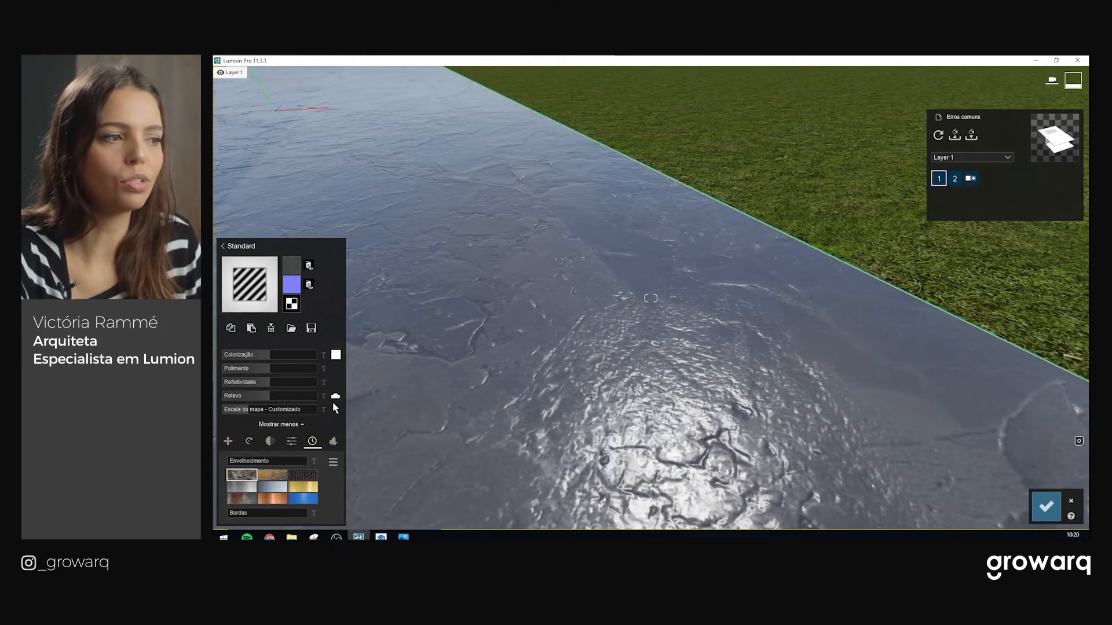
click(335, 399)
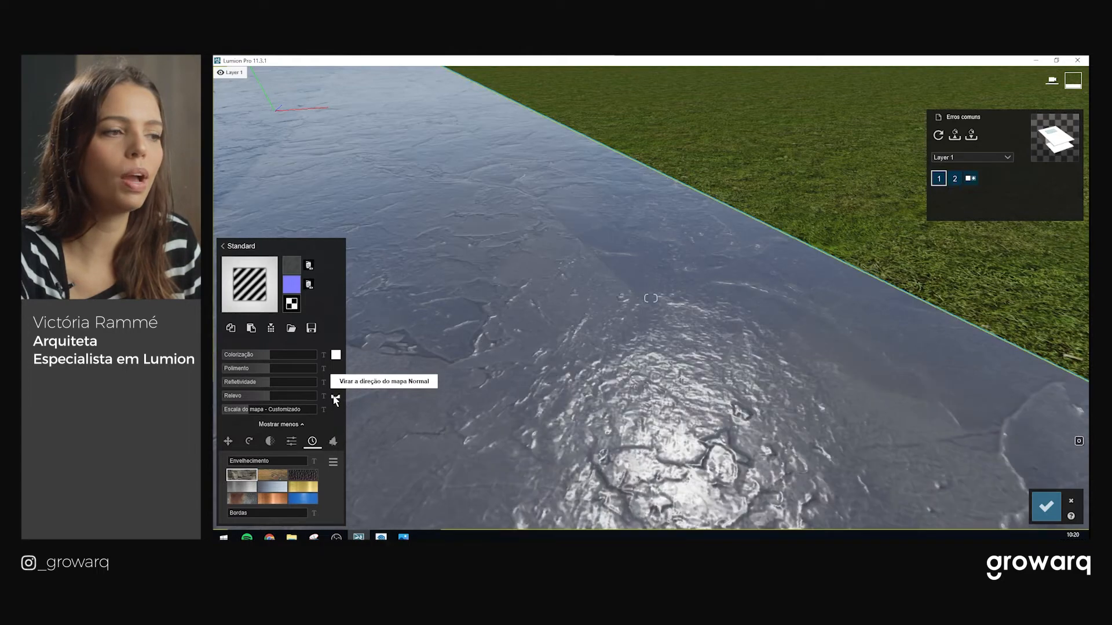
scroll(644, 394, down, 3)
click(337, 397)
right_drag(689, 427, 654, 296)
key(s)
key(a)
key(w)
key(w)
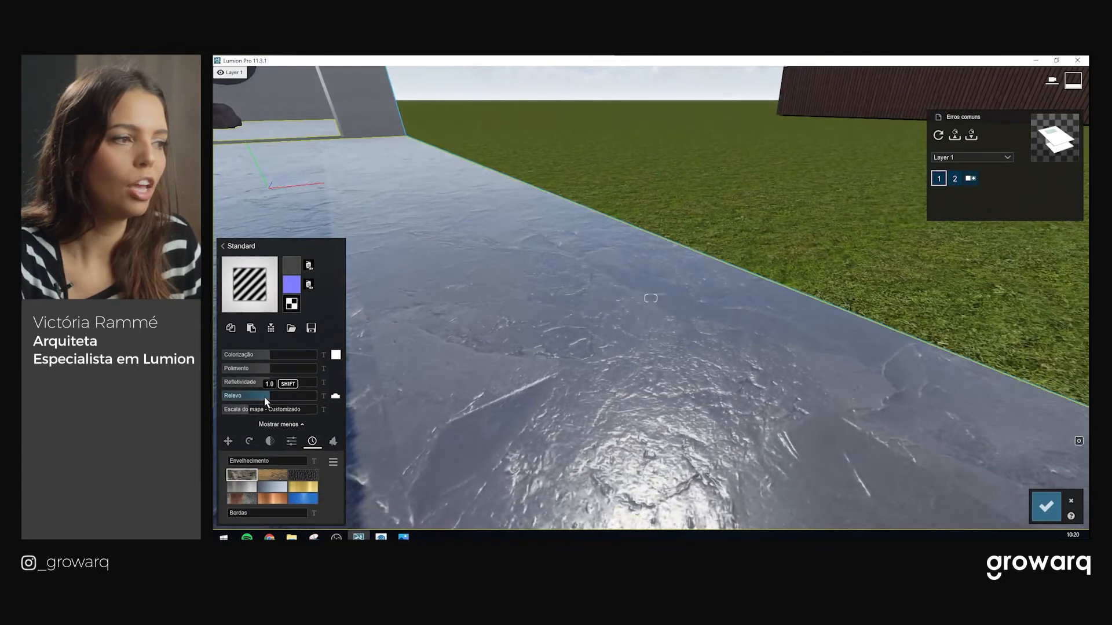
Try deck Relevo values from 0.0 to 0.1, settling around 0.3
drag(257, 401, 221, 405)
right_drag(429, 347, 301, 408)
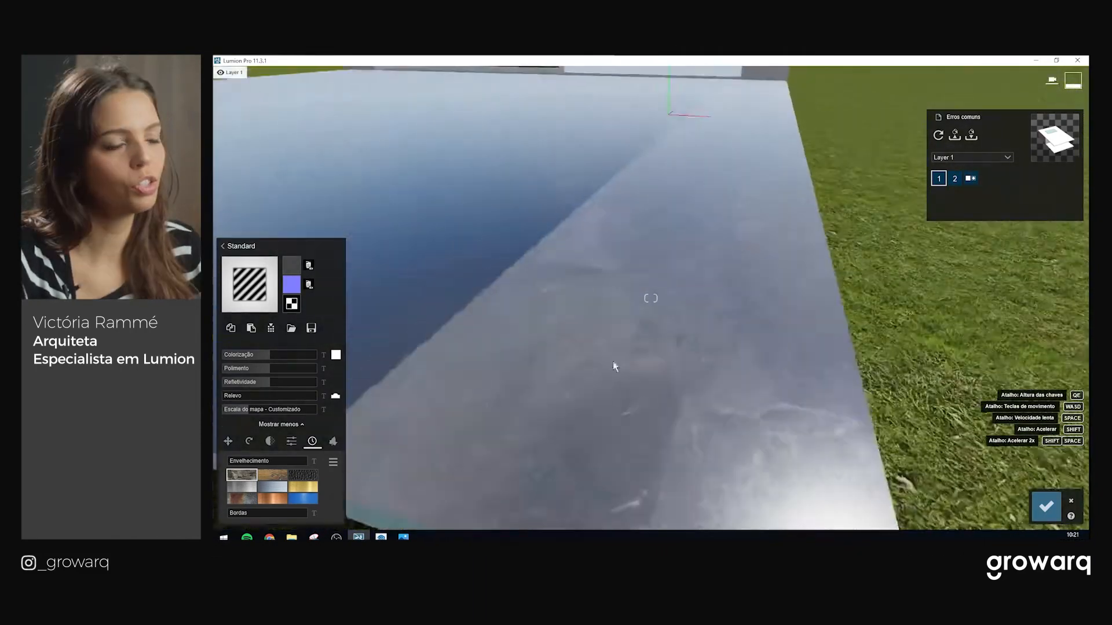
right_drag(613, 364, 660, 330)
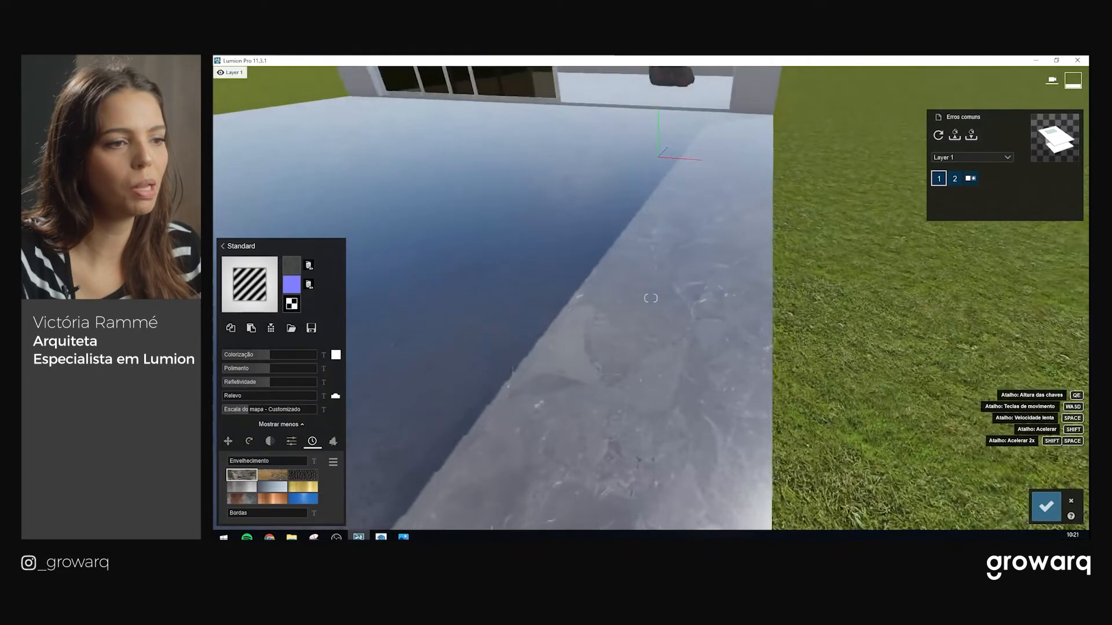
right_drag(619, 385, 637, 368)
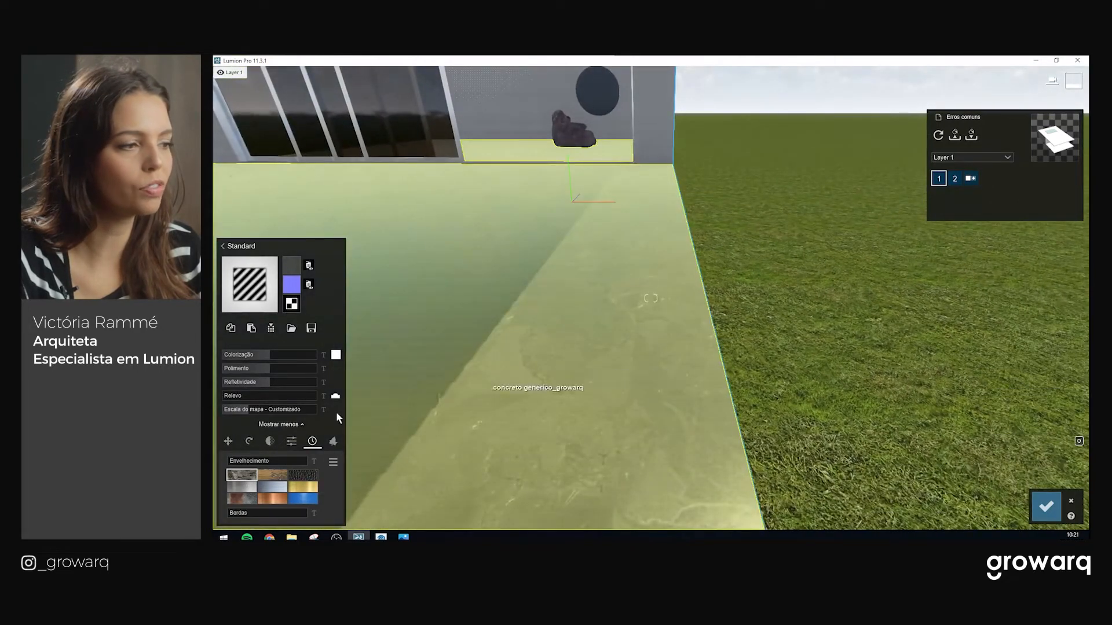
drag(225, 399, 233, 399)
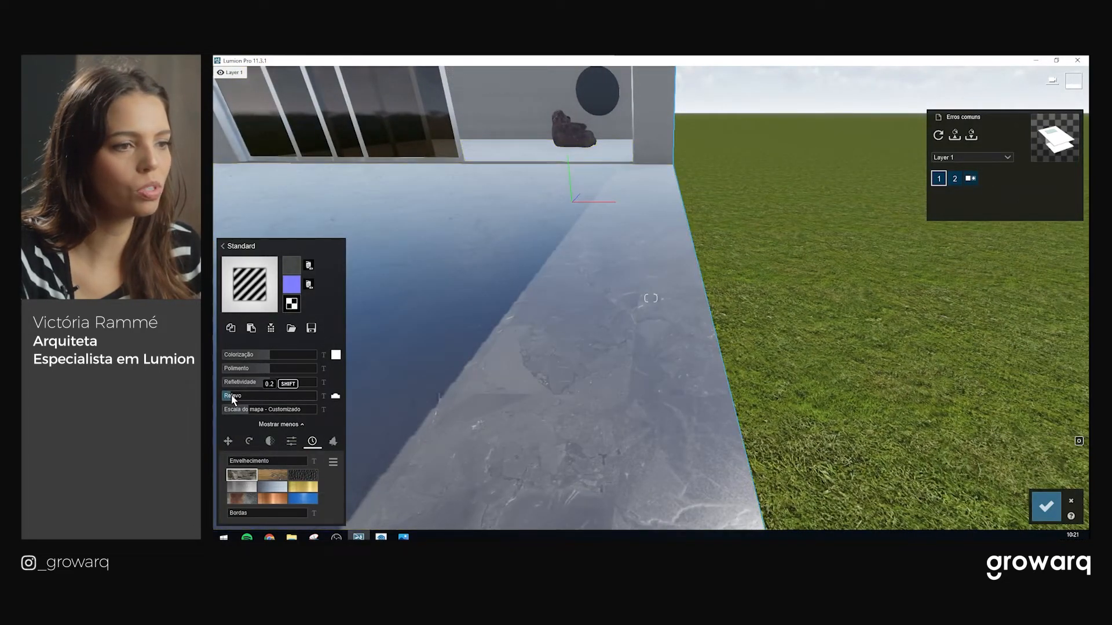
middle_drag(630, 415, 601, 432)
scroll(602, 423, down, 4)
right_drag(603, 410, 609, 408)
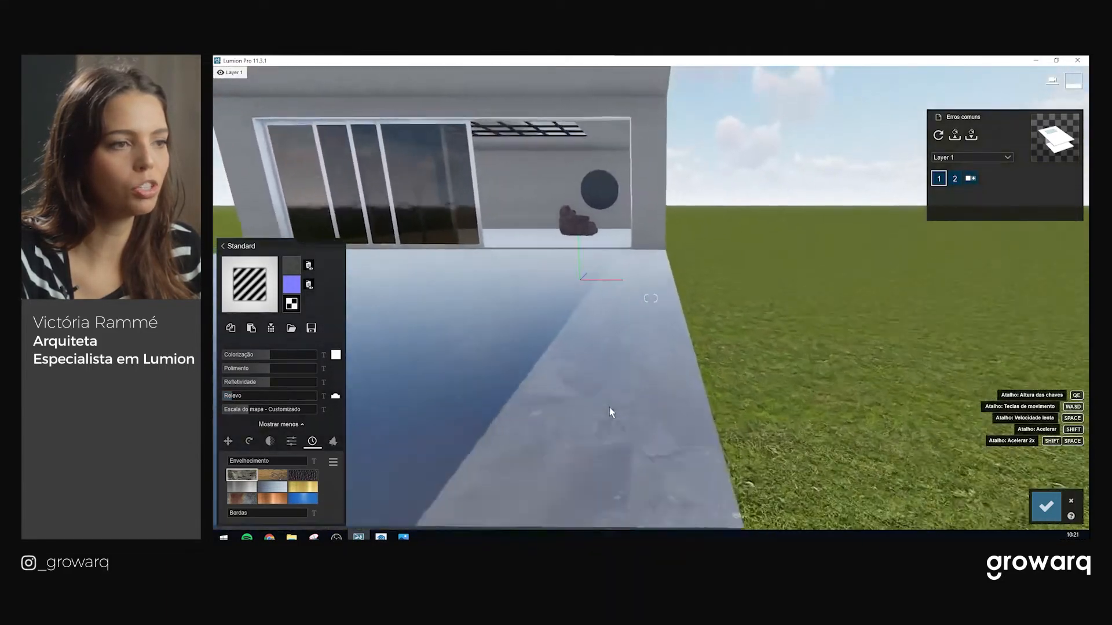
drag(242, 396, 240, 396)
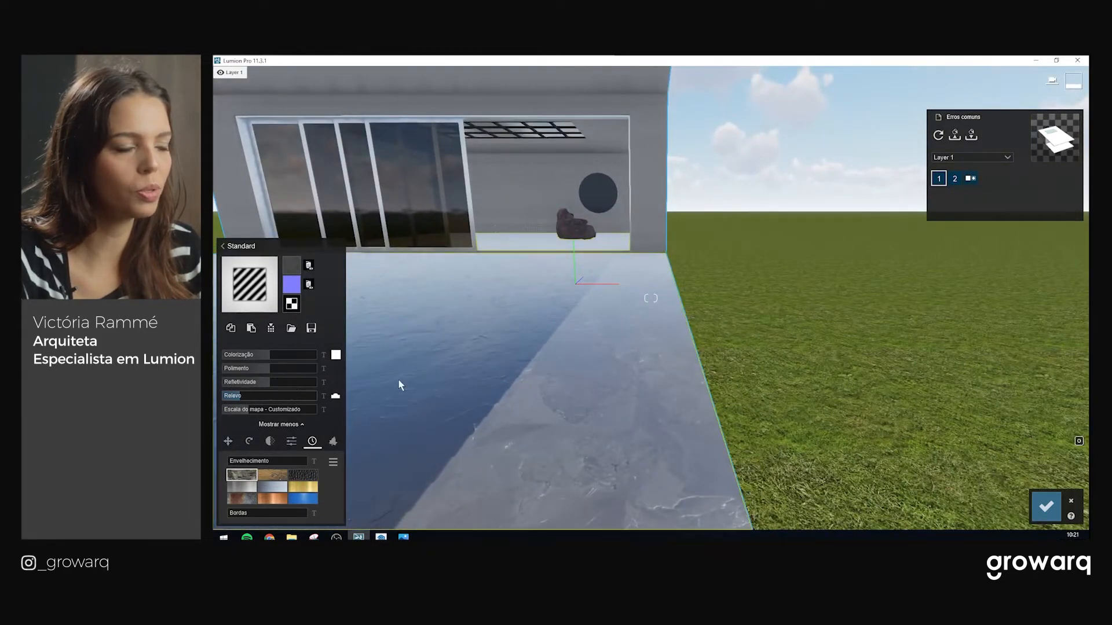
middle_drag(627, 427, 628, 414)
scroll(629, 408, up, 3)
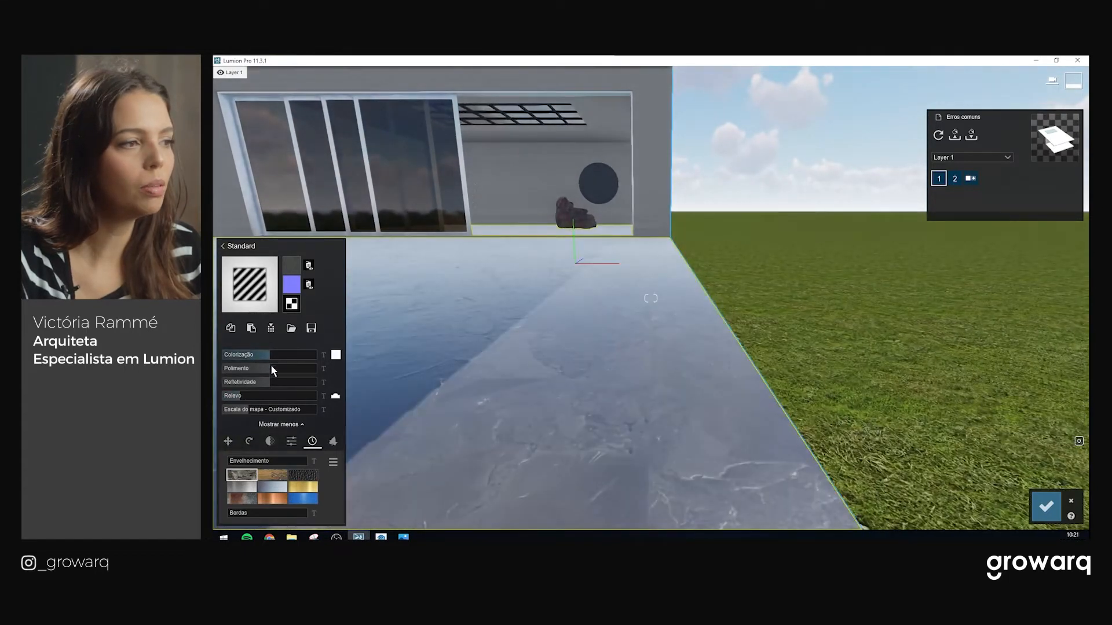
Tune the deck's Refletividade between about 1.1 and 1.6 and raise Polimento slightly
drag(274, 380, 319, 372)
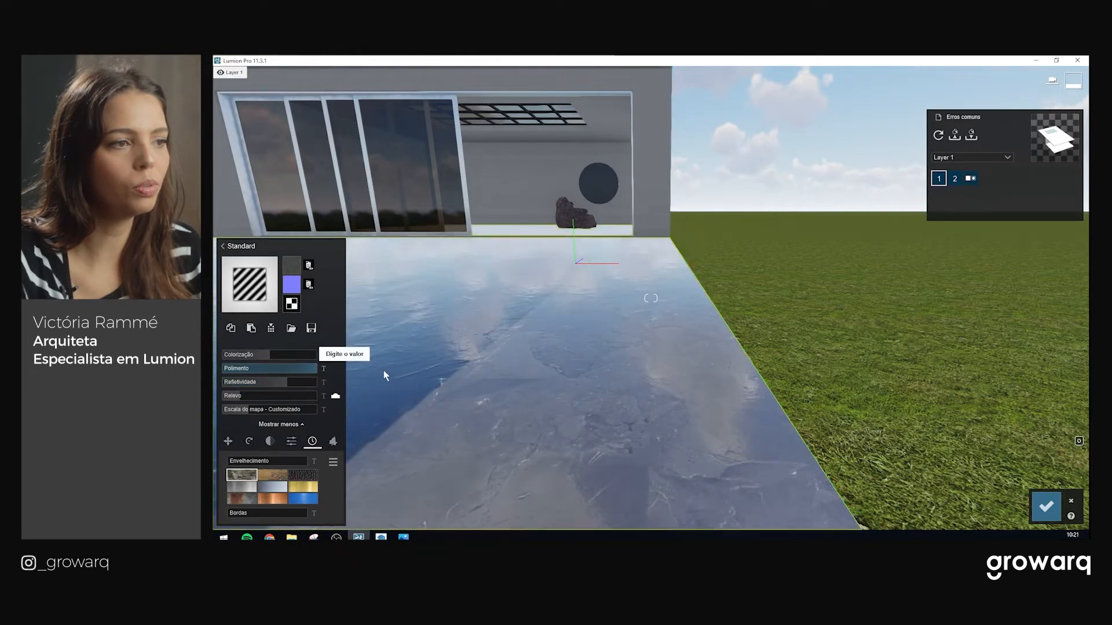
scroll(639, 355, up, 2)
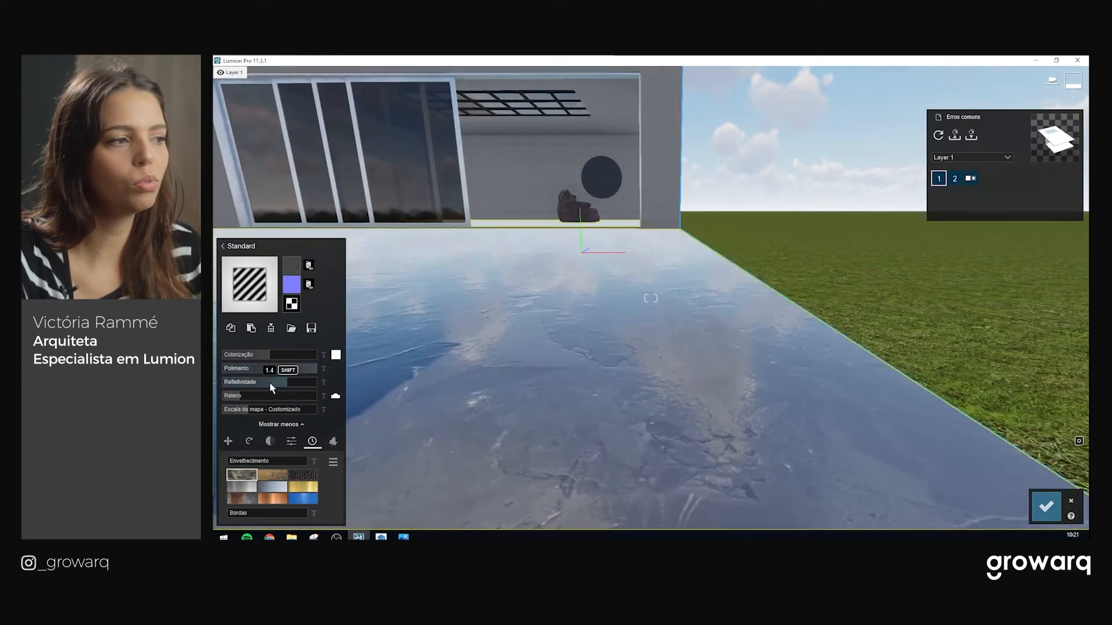
drag(239, 396, 231, 396)
key(w)
right_drag(678, 377, 712, 394)
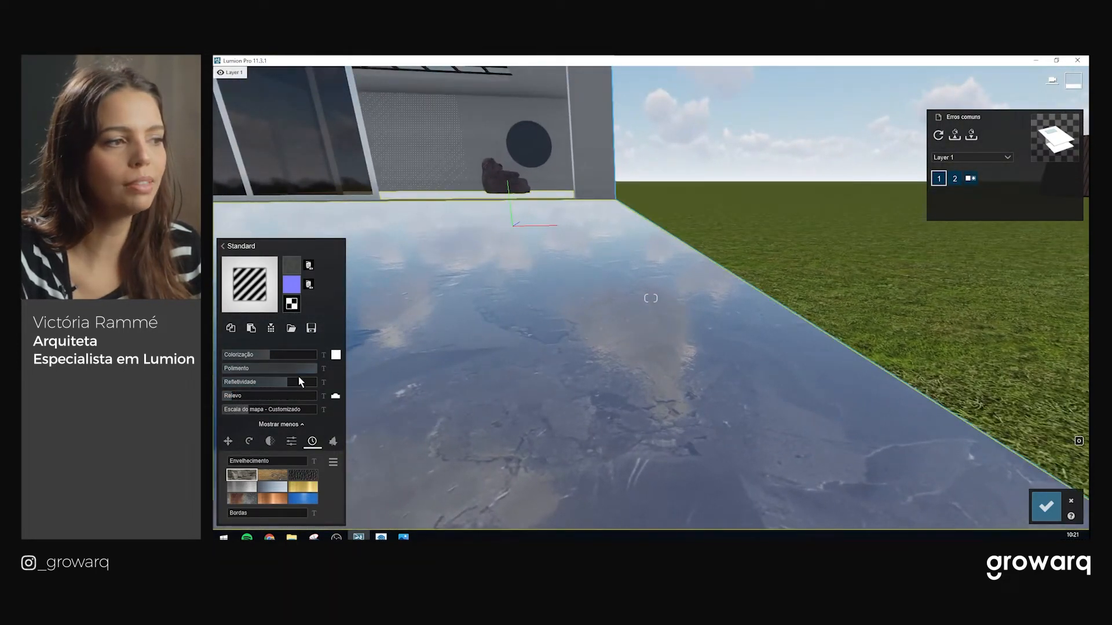
mouse_move(293, 380)
mouse_down()
mouse_move(276, 381)
mouse_move(306, 369)
mouse_up()
click(291, 380)
scroll(648, 352, down, 2)
middle_drag(659, 365, 607, 367)
scroll(608, 367, up, 1)
right_drag(645, 359, 619, 330)
click(297, 383)
drag(297, 384, 279, 383)
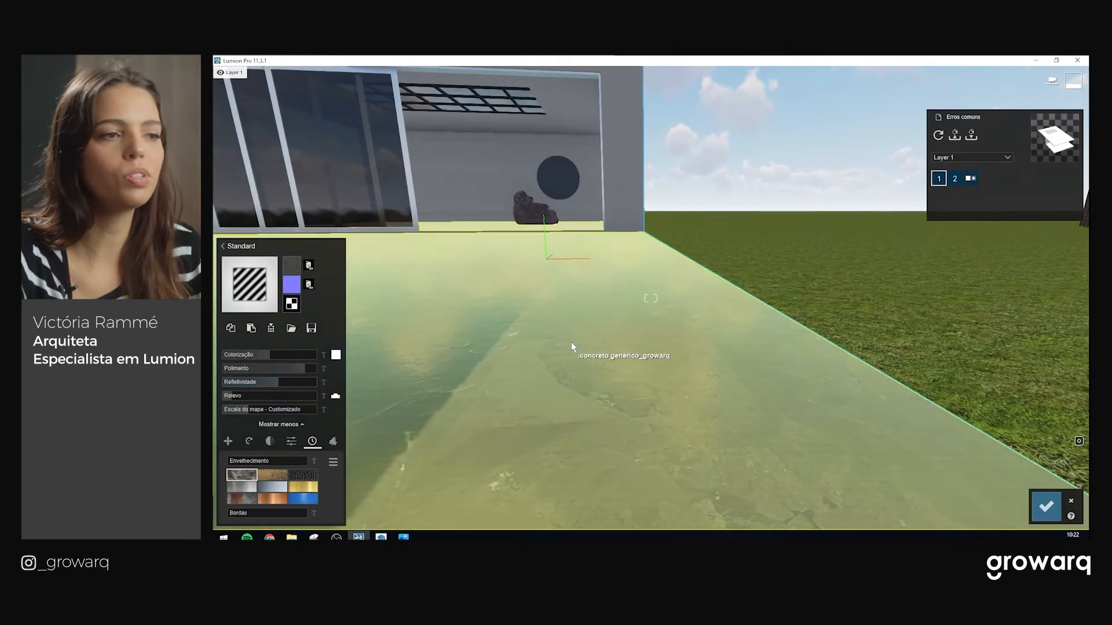
middle_drag(568, 348, 627, 378)
click(307, 382)
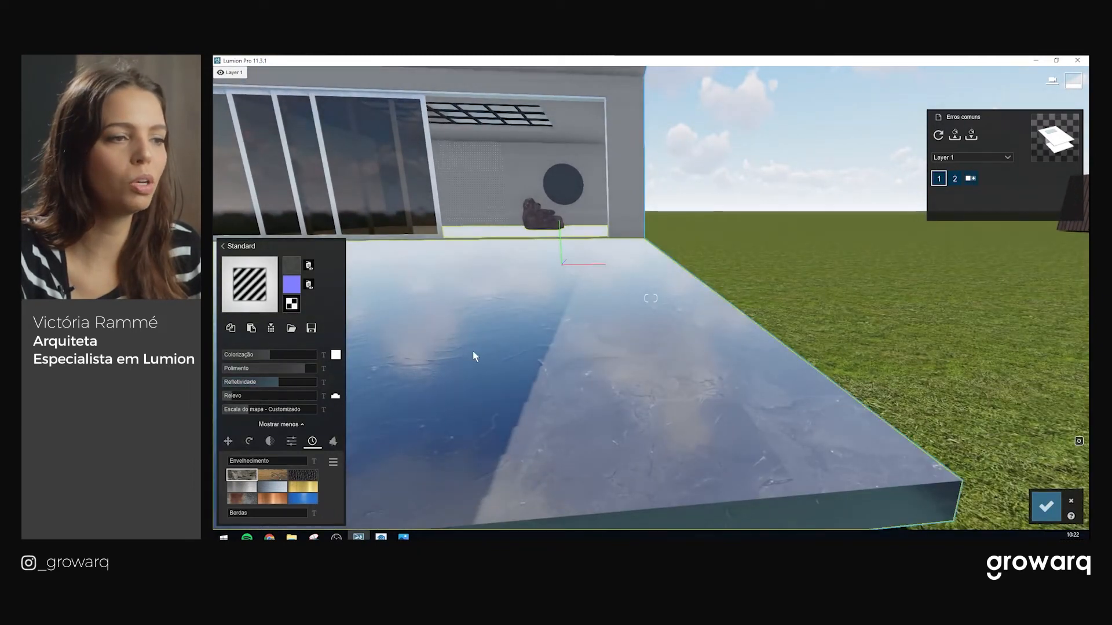
scroll(659, 366, up, 1)
right_drag(659, 366, 681, 370)
Add weathering scratches to the deck with Envelhecimento at 0.4
key(s)
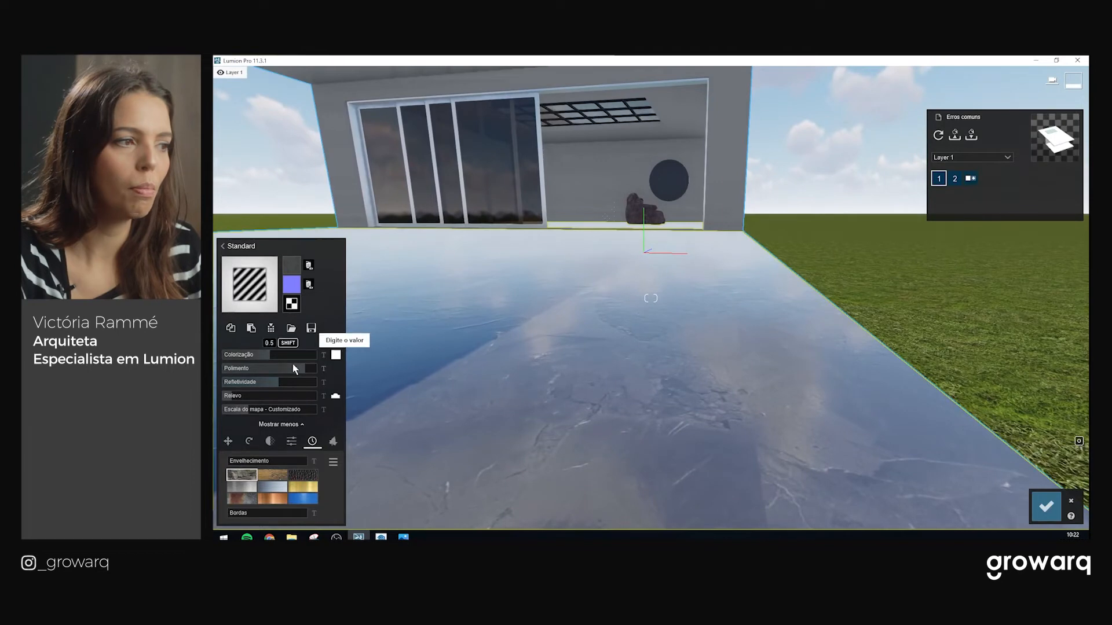
mouse_move(471, 387)
right_down()
mouse_move(507, 377)
mouse_move(482, 385)
right_up()
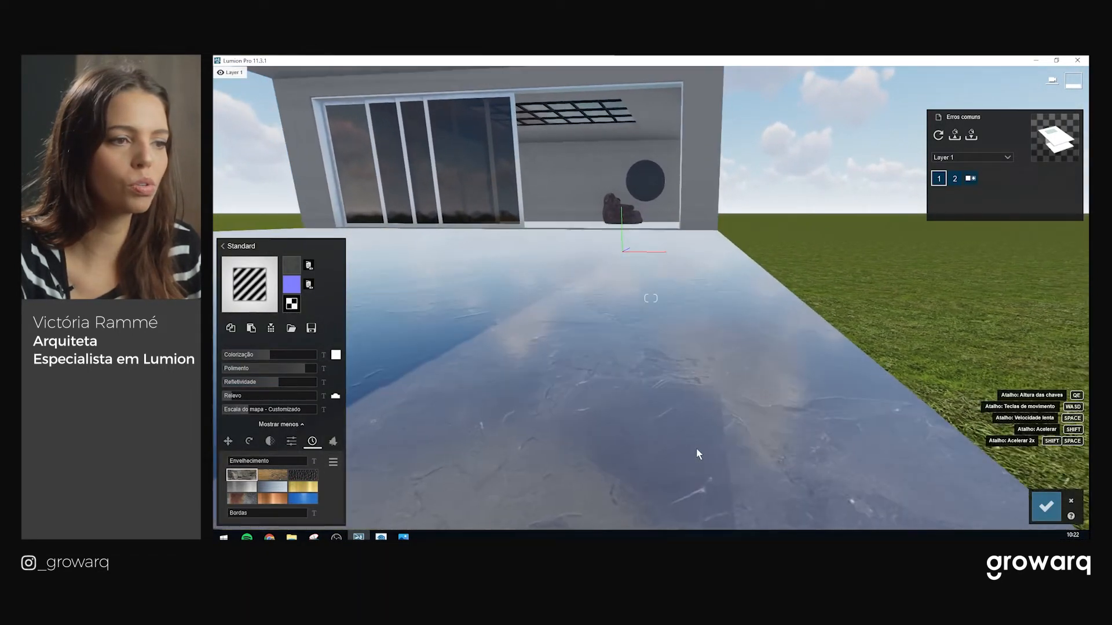
right_drag(696, 447, 723, 449)
mouse_move(243, 468)
mouse_down()
mouse_move(263, 468)
mouse_move(252, 467)
mouse_up()
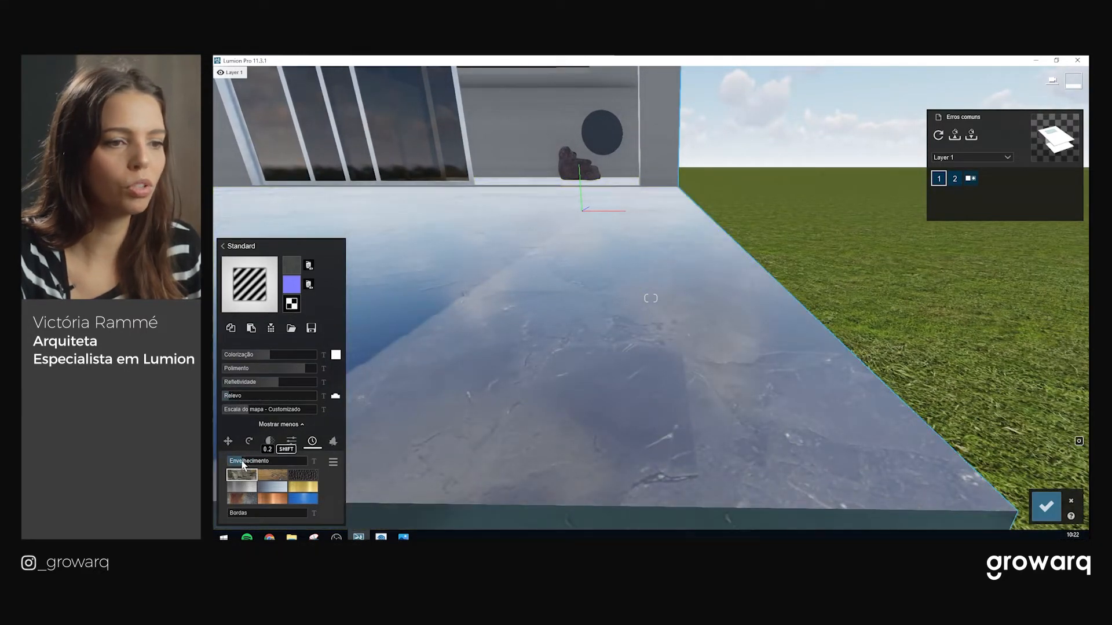
right_drag(648, 325, 784, 386)
scroll(621, 331, down, 5)
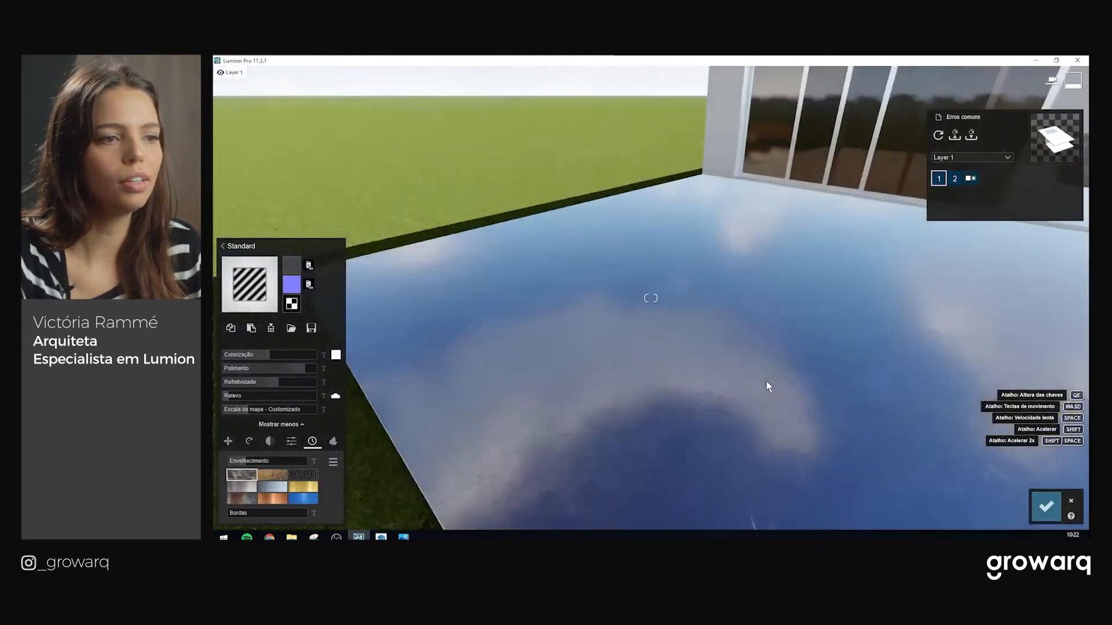
right_drag(766, 381, 470, 392)
key(w)
key(s)
right_drag(724, 365, 544, 402)
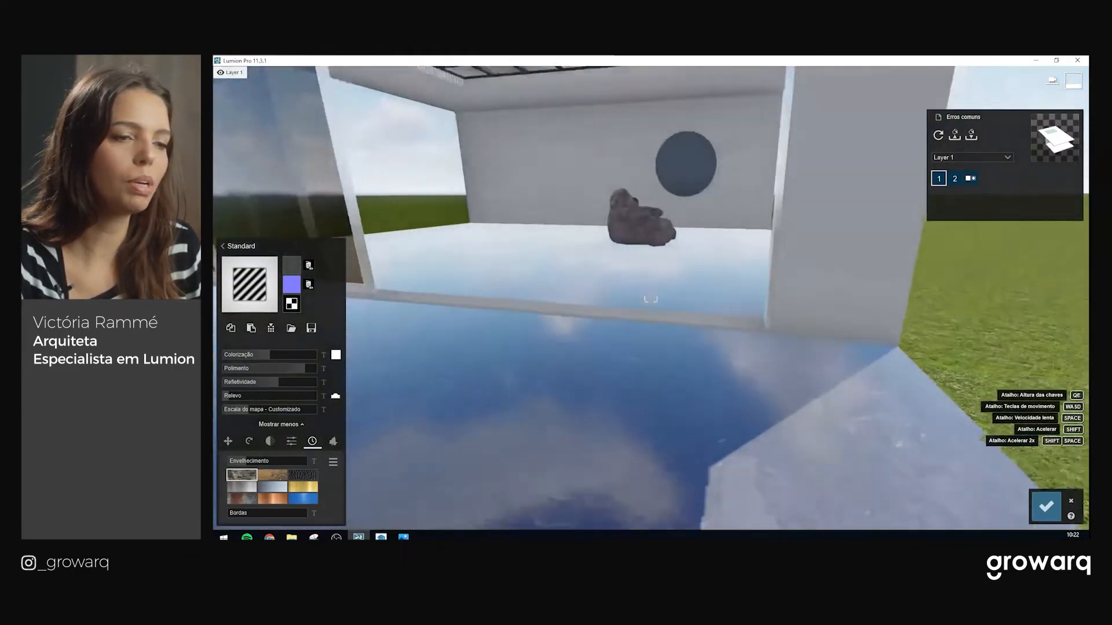
right_drag(650, 298, 690, 367)
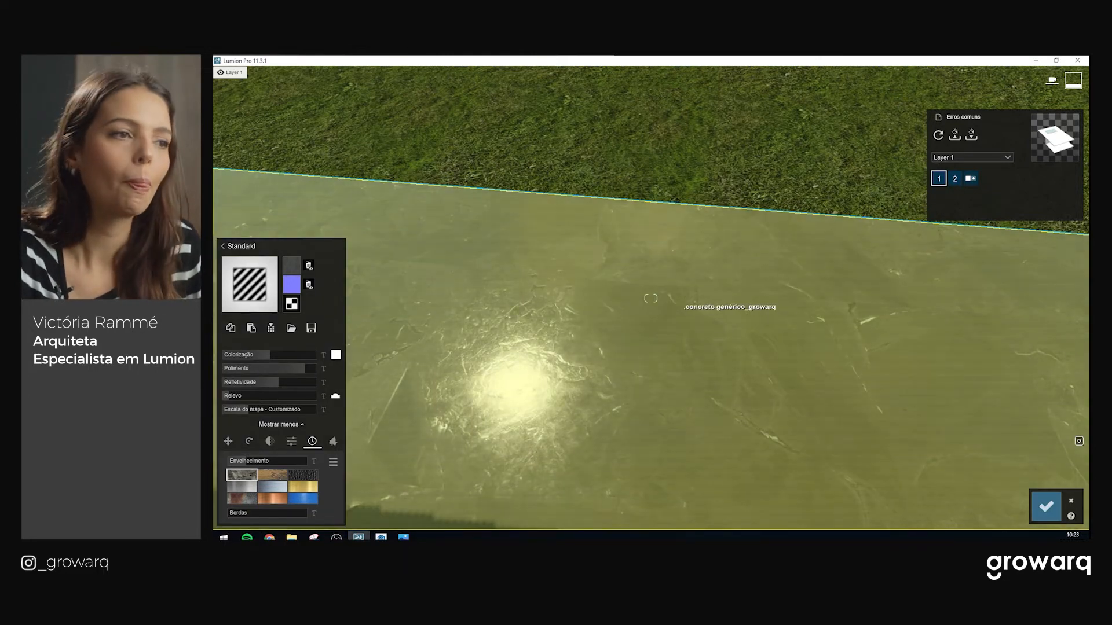
Fly the camera around to the house's side wall and close the deck's material editor
right_drag(676, 303, 866, 369)
key(s)
key(d)
key(w)
key(w)
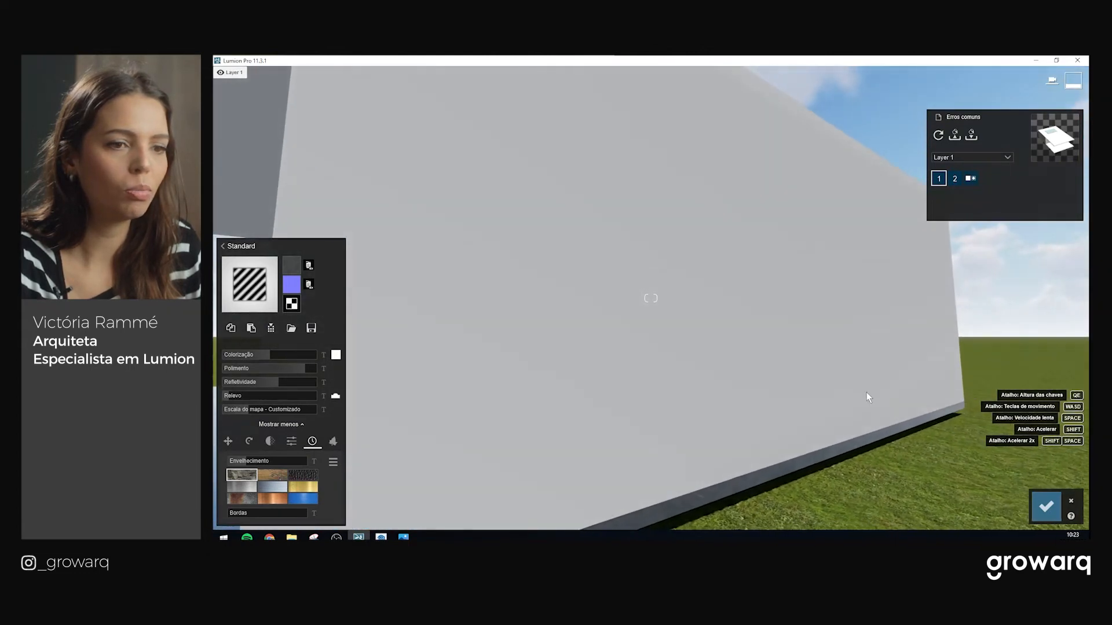
click(1071, 501)
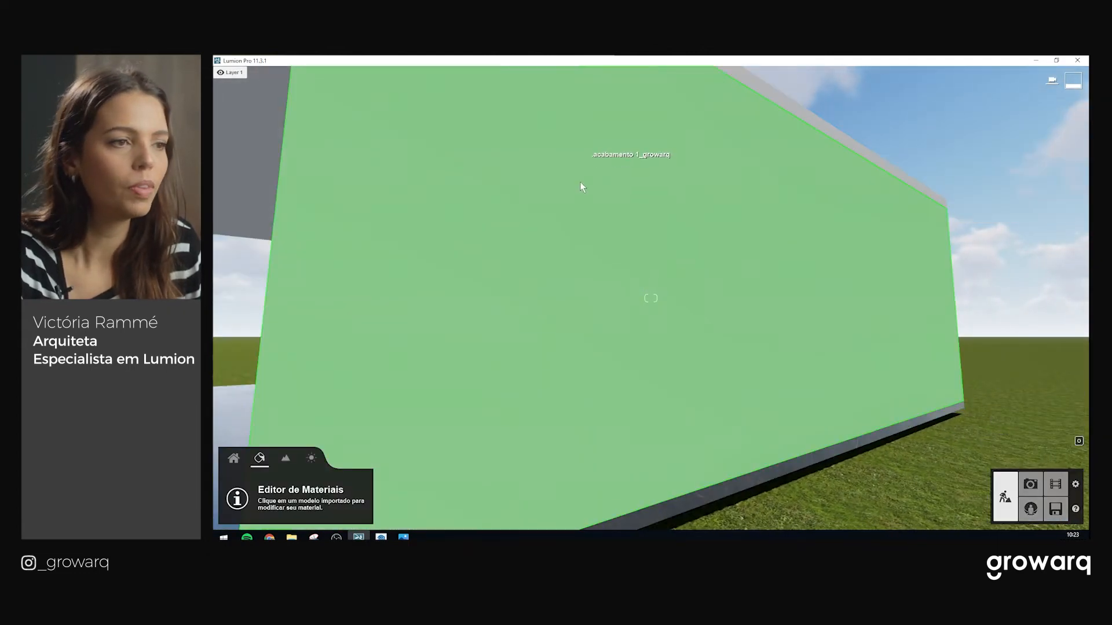
Select the acabamento 1_growarq side wall to bring up its material library
click(579, 235)
key(w)
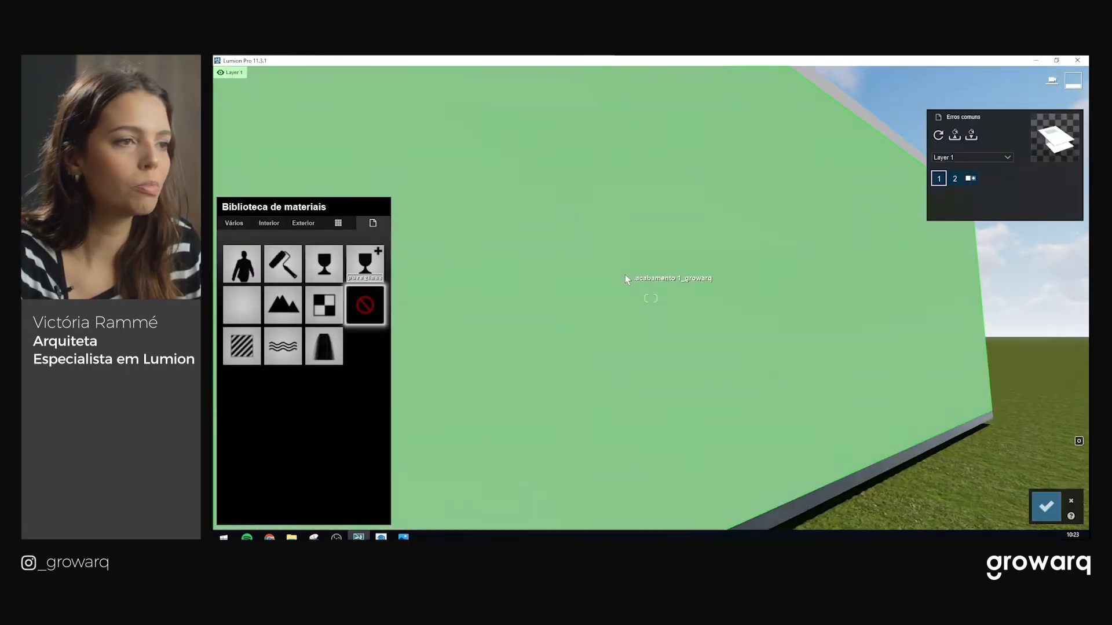
key(s)
right_drag(662, 276, 344, 208)
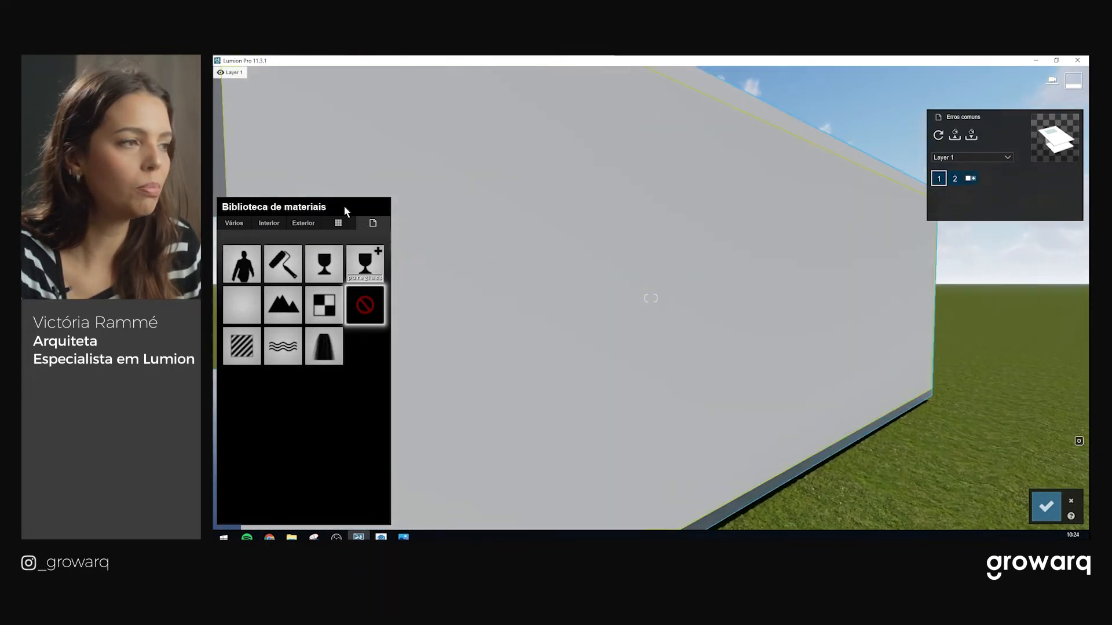
Browse the Exterior Gesso plaster materials and try a smooth plaster on the wall
click(292, 224)
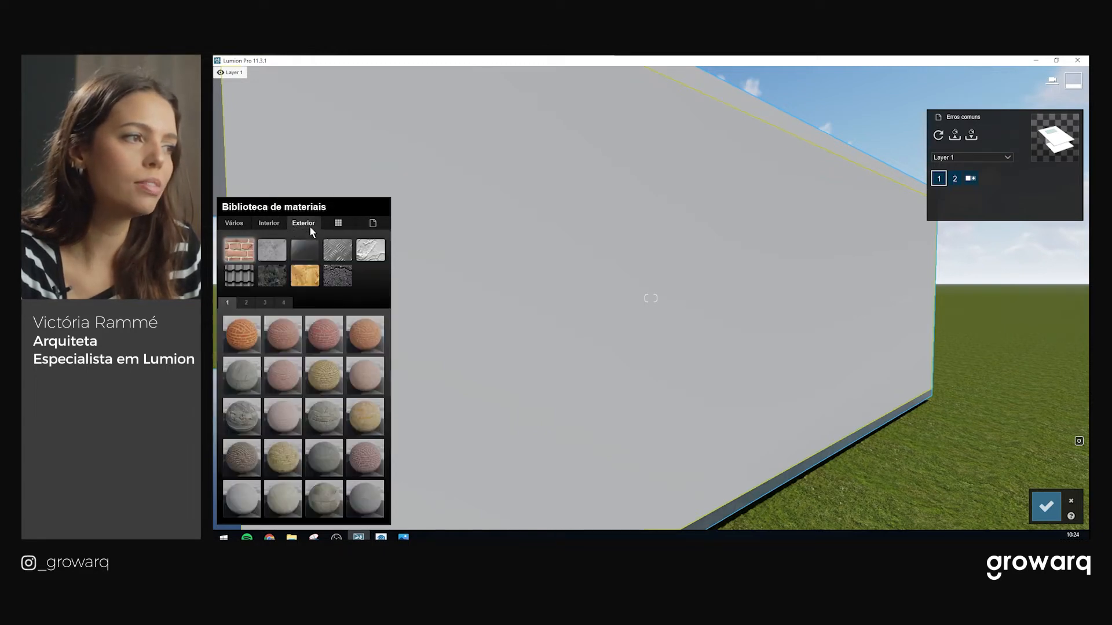
click(364, 257)
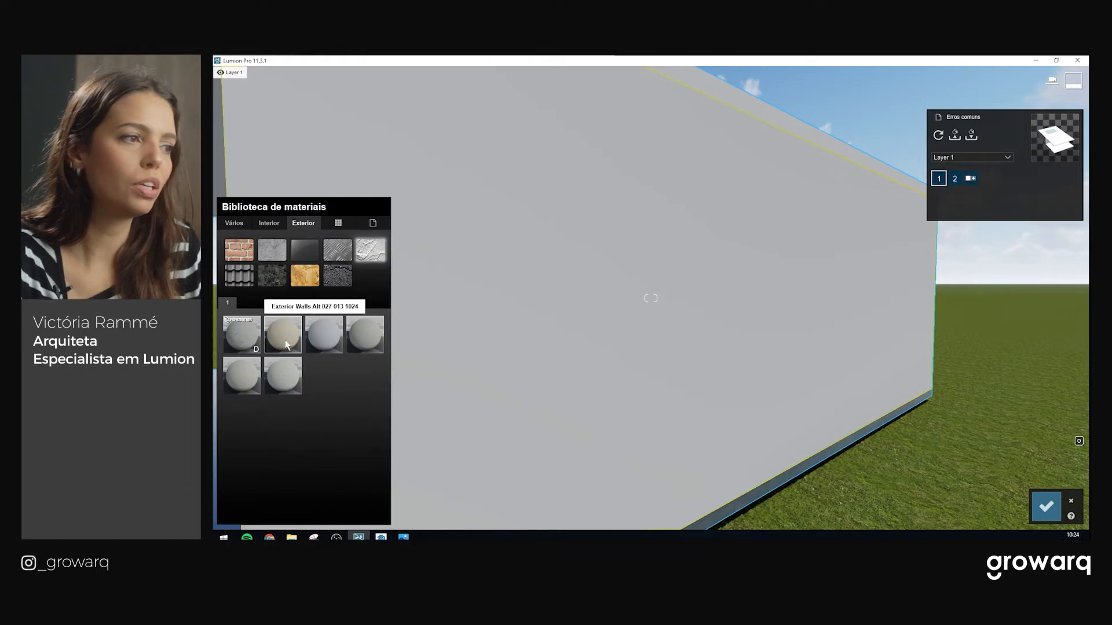
click(328, 343)
key(w)
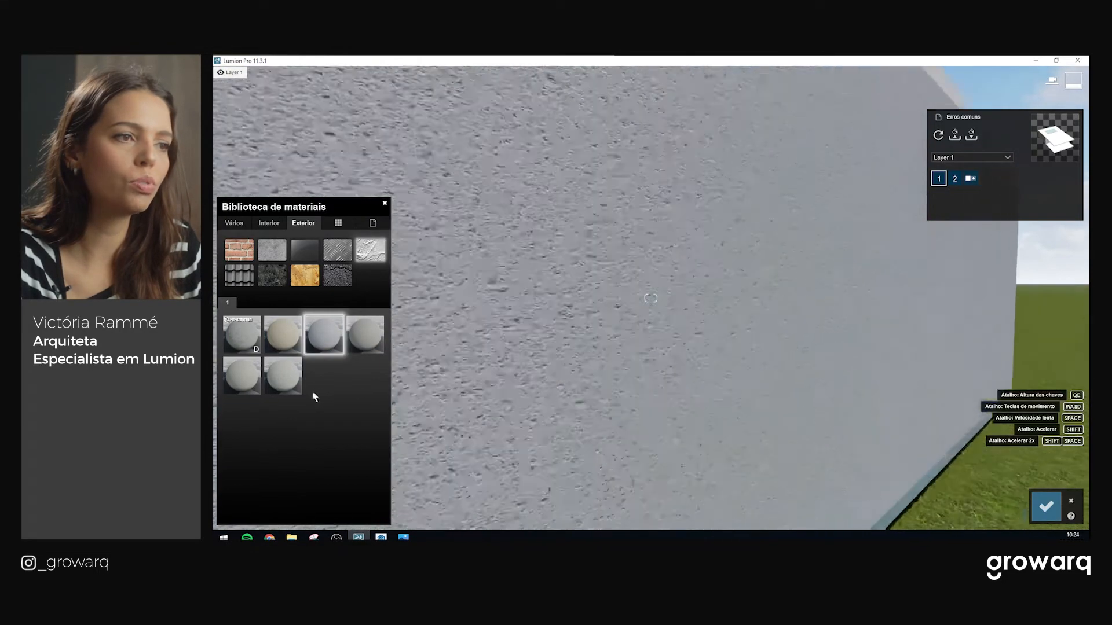
key(s)
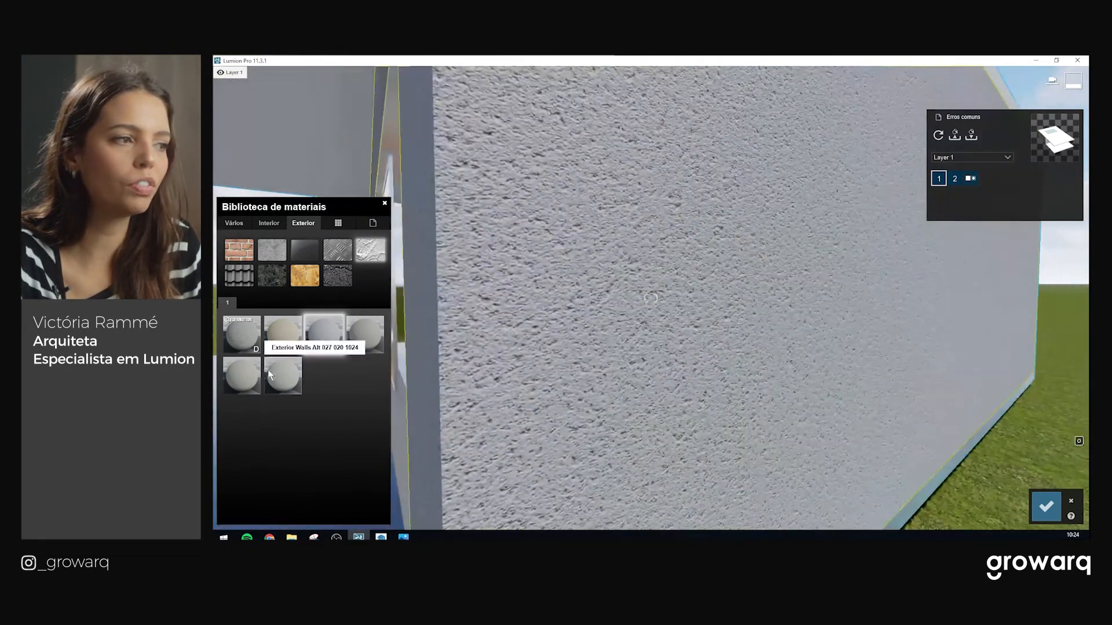
click(270, 374)
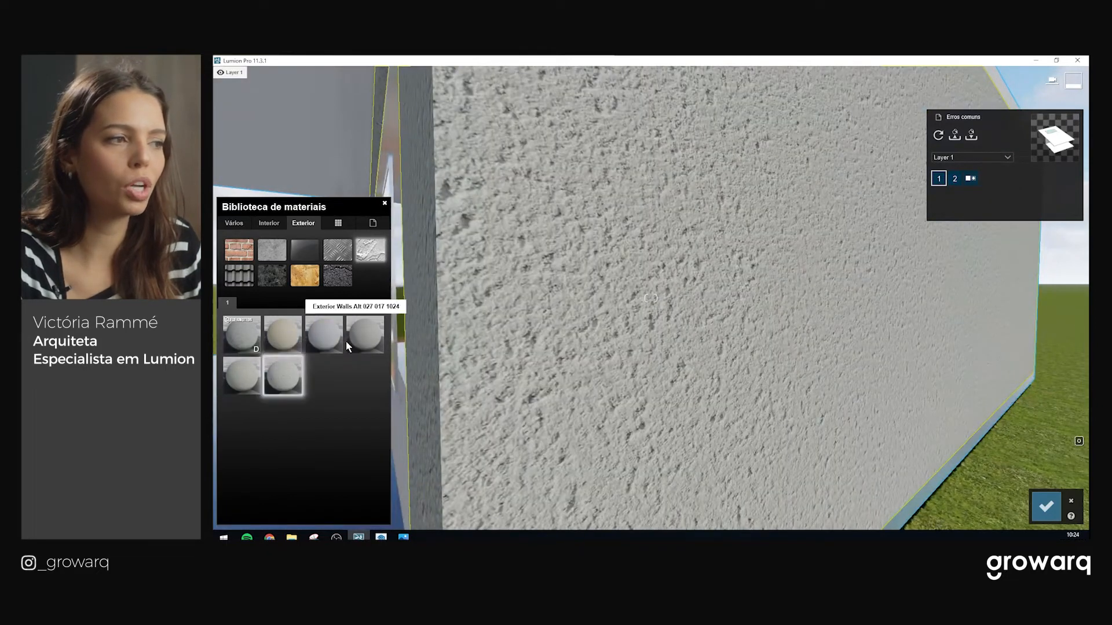
click(353, 339)
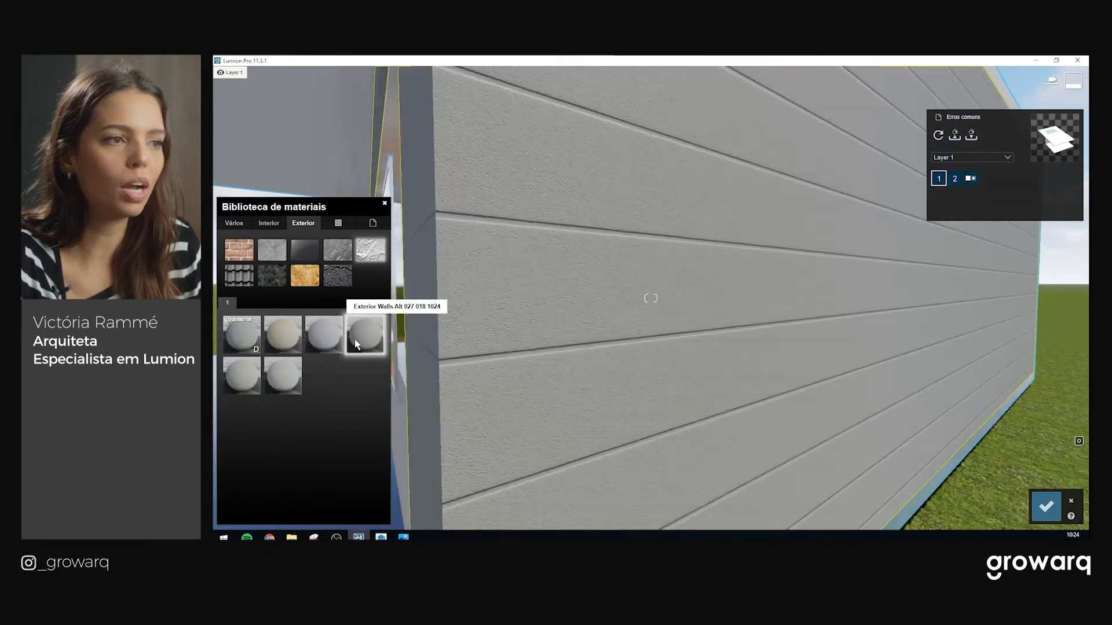
click(313, 341)
click(241, 337)
click(244, 366)
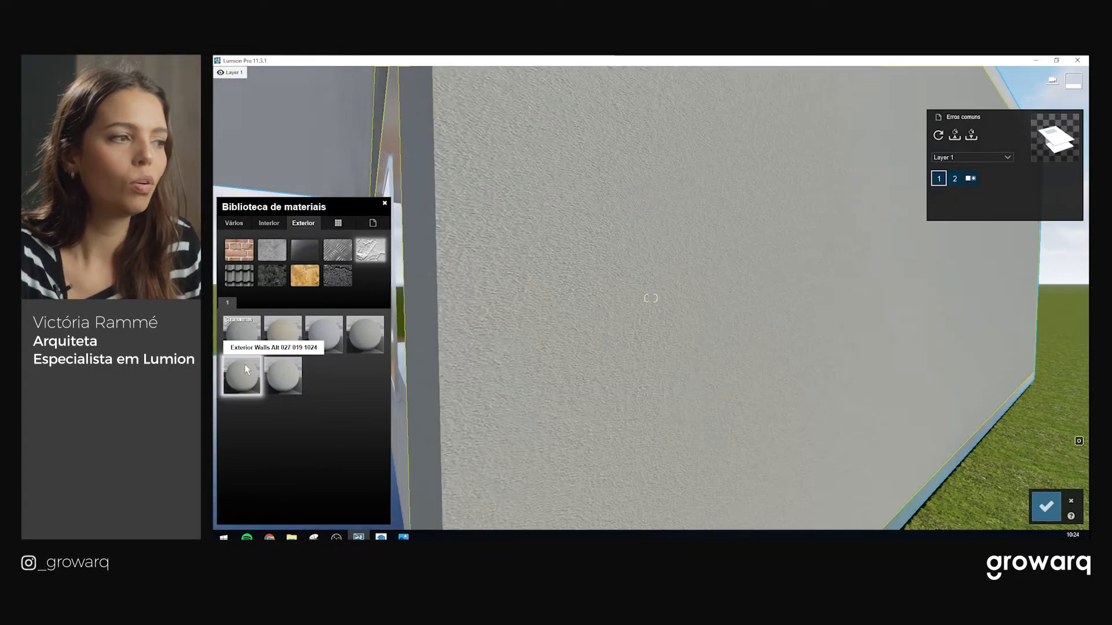
scroll(651, 298, down, 3)
scroll(651, 298, up, 6)
scroll(647, 307, down, 5)
right_drag(651, 298, 598, 294)
scroll(606, 286, up, 2)
scroll(607, 286, up, 3)
scroll(596, 296, up, 5)
scroll(598, 309, down, 5)
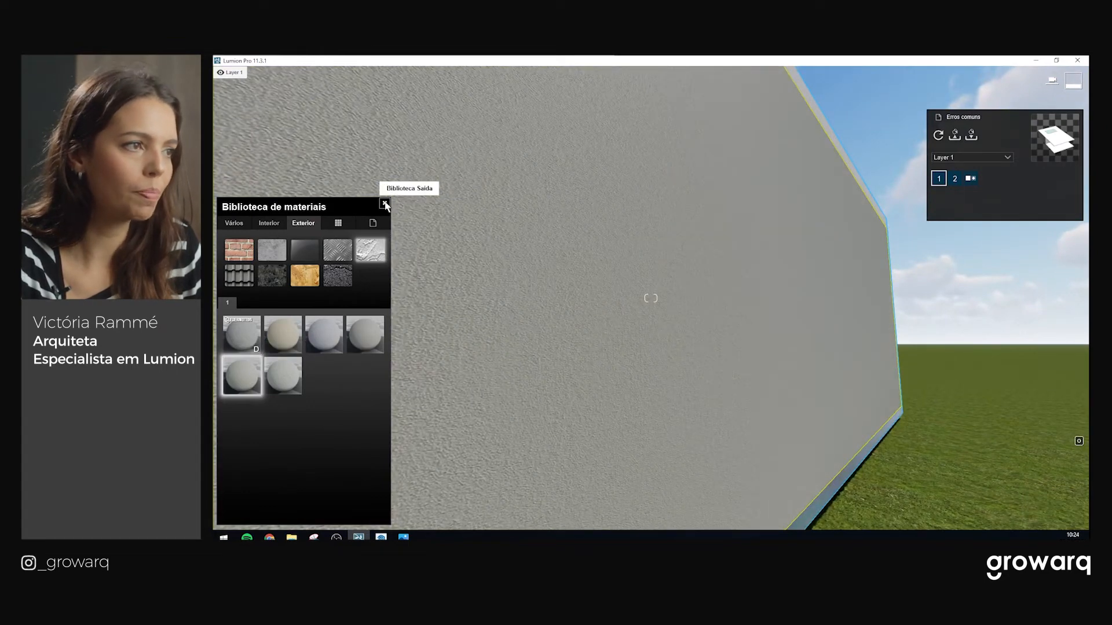
Open the wall plaster material and its colour tint options
click(239, 377)
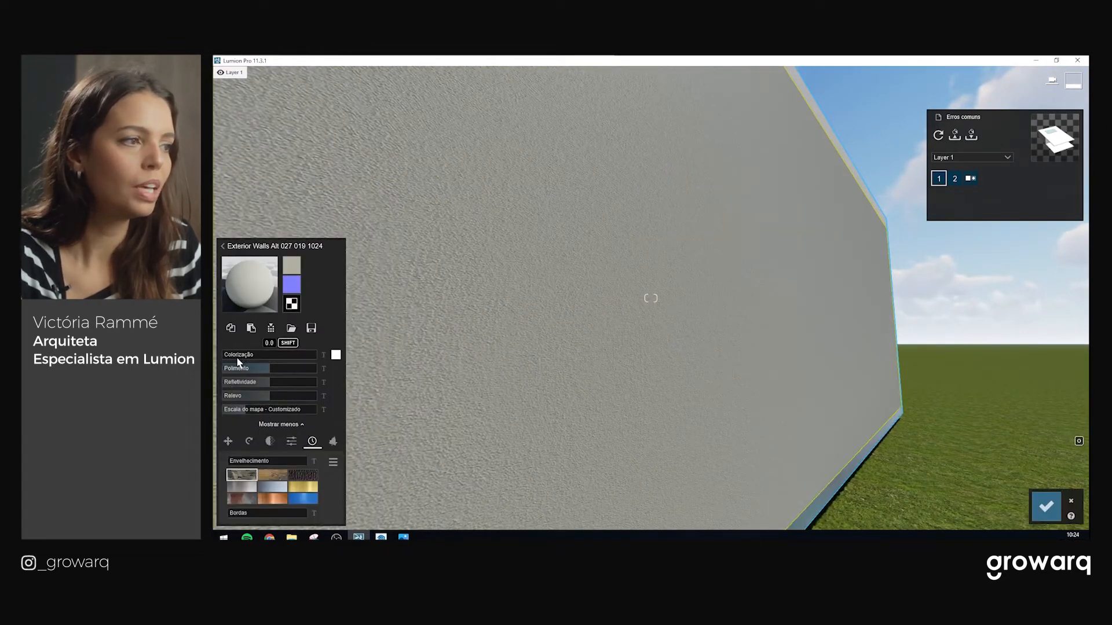
click(335, 355)
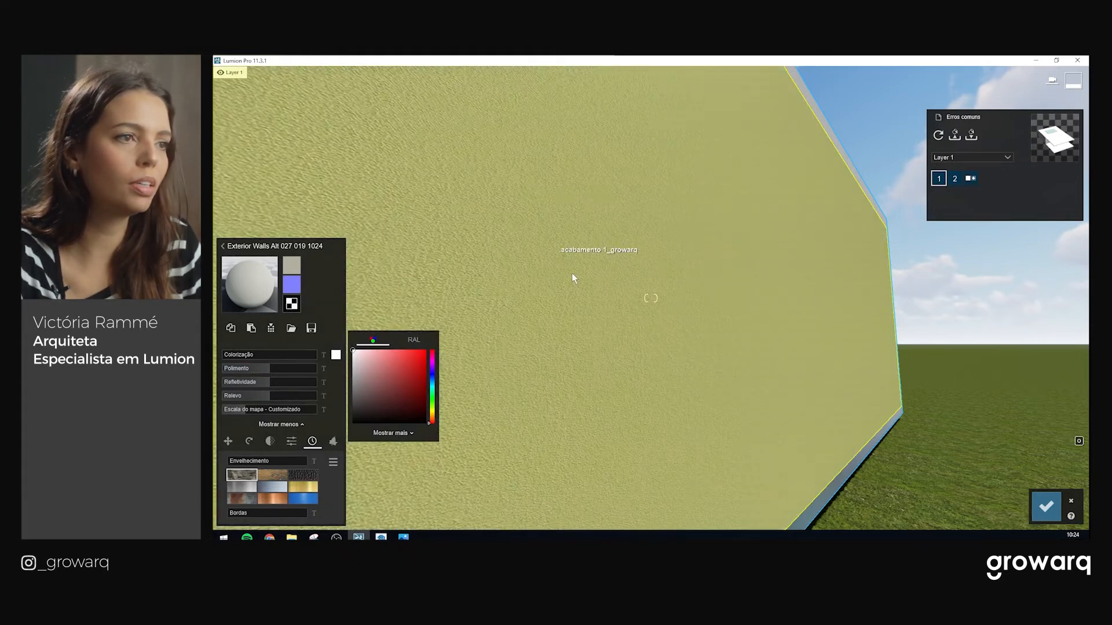
key(s)
mouse_move(571, 276)
right_down()
mouse_move(558, 276)
mouse_move(623, 293)
mouse_move(575, 293)
right_up()
key(w)
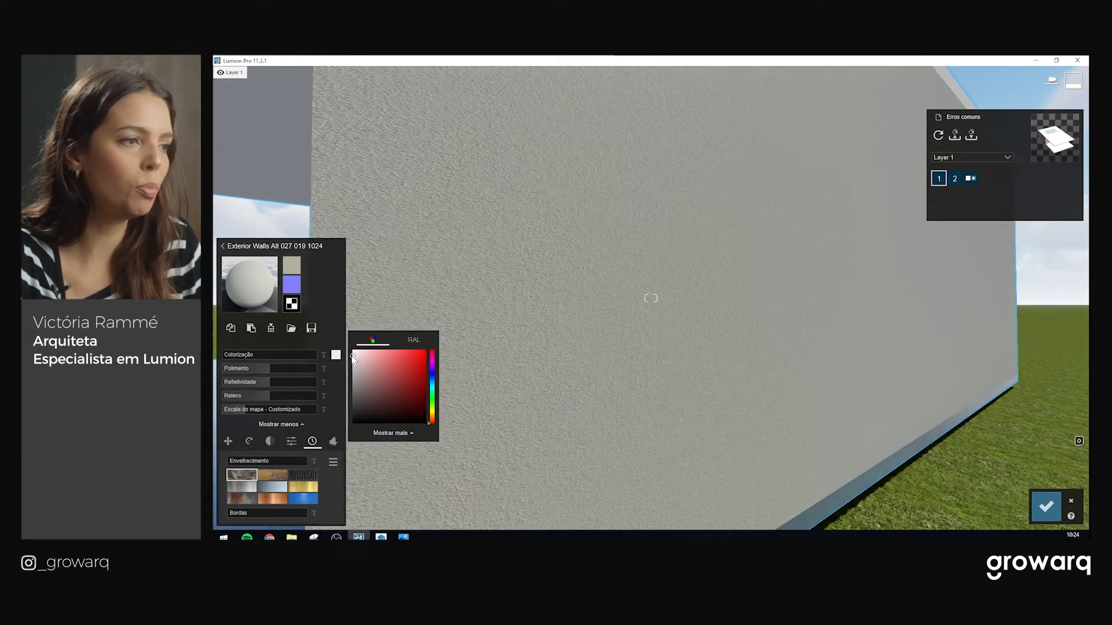
Set the plaster colourization to about 0.7
drag(227, 359, 290, 360)
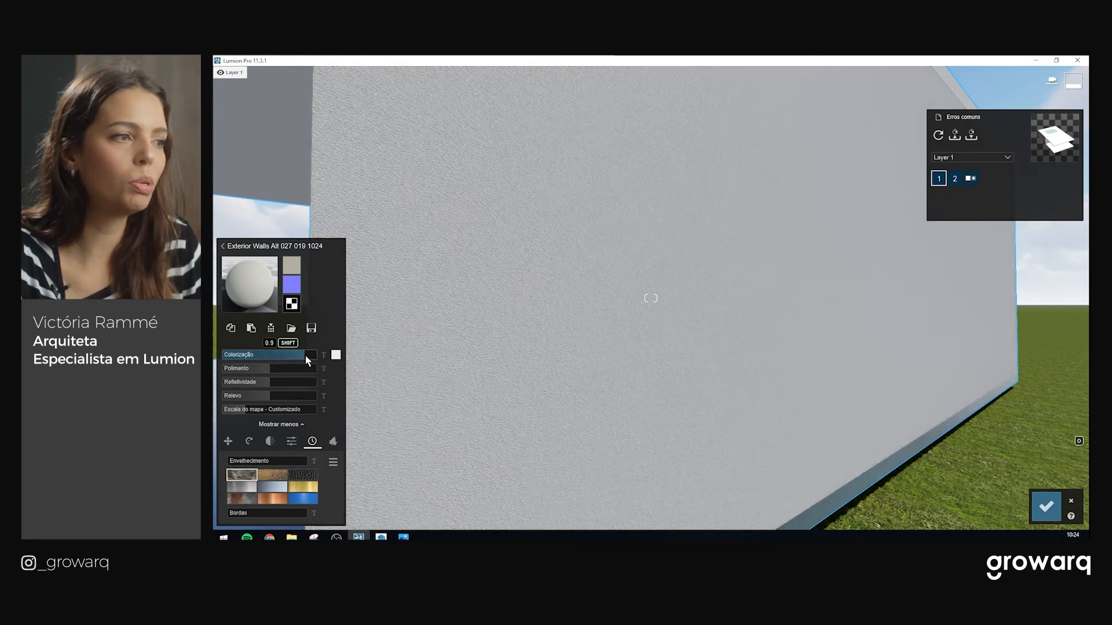
drag(306, 355, 288, 353)
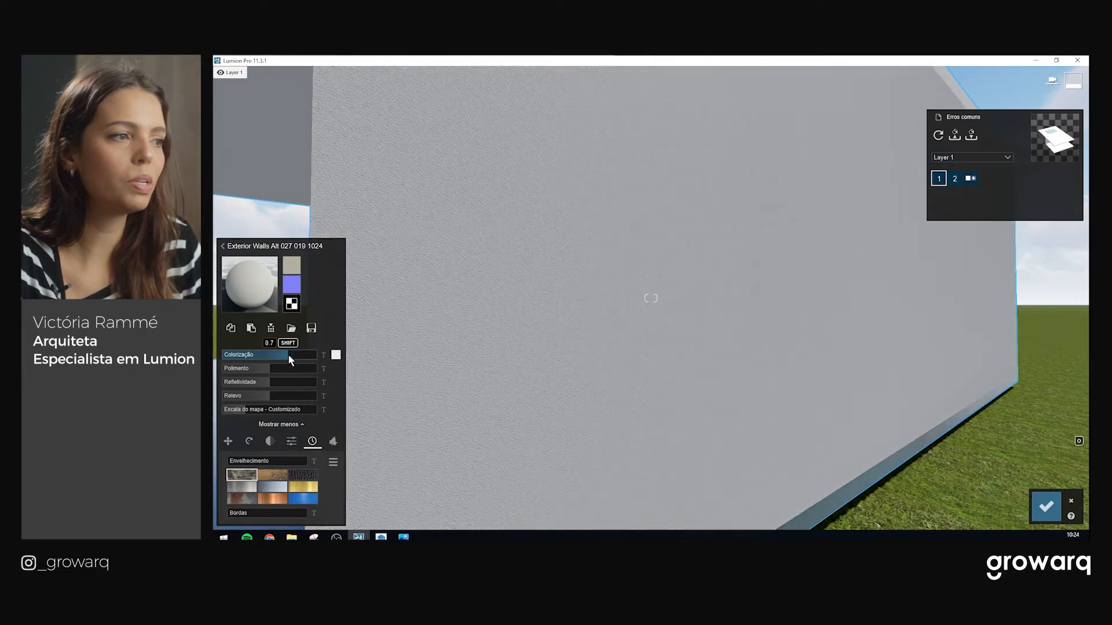
key(w)
key(w)
right_drag(540, 311, 485, 330)
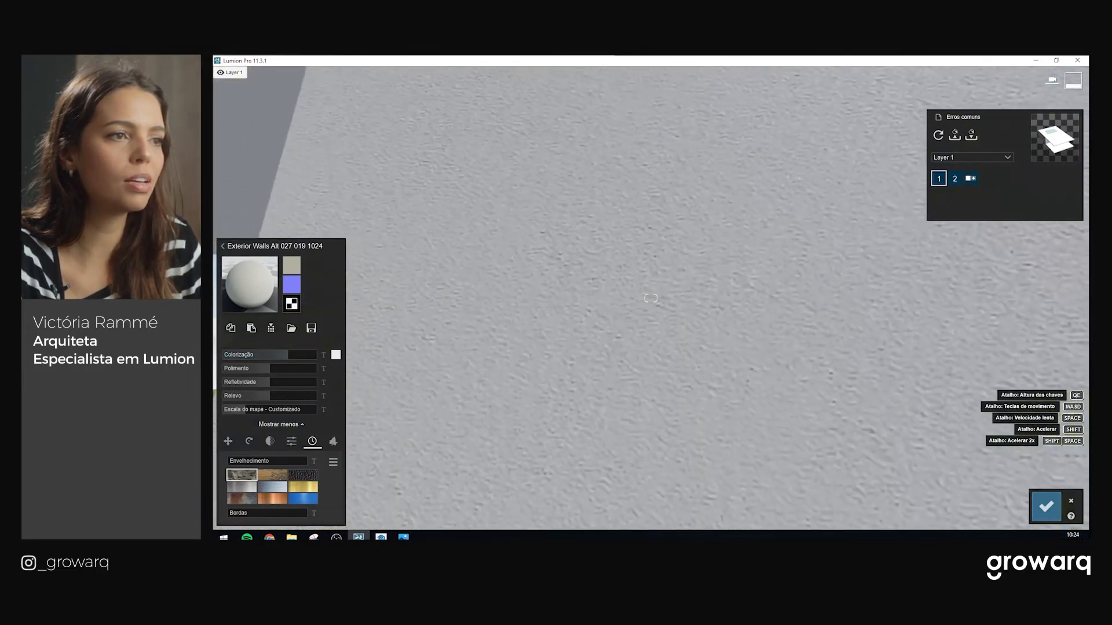
mouse_move(293, 356)
mouse_down()
mouse_move(308, 358)
mouse_move(278, 357)
mouse_up()
key(s)
key(s)
right_drag(642, 305, 677, 327)
click(290, 354)
key(w)
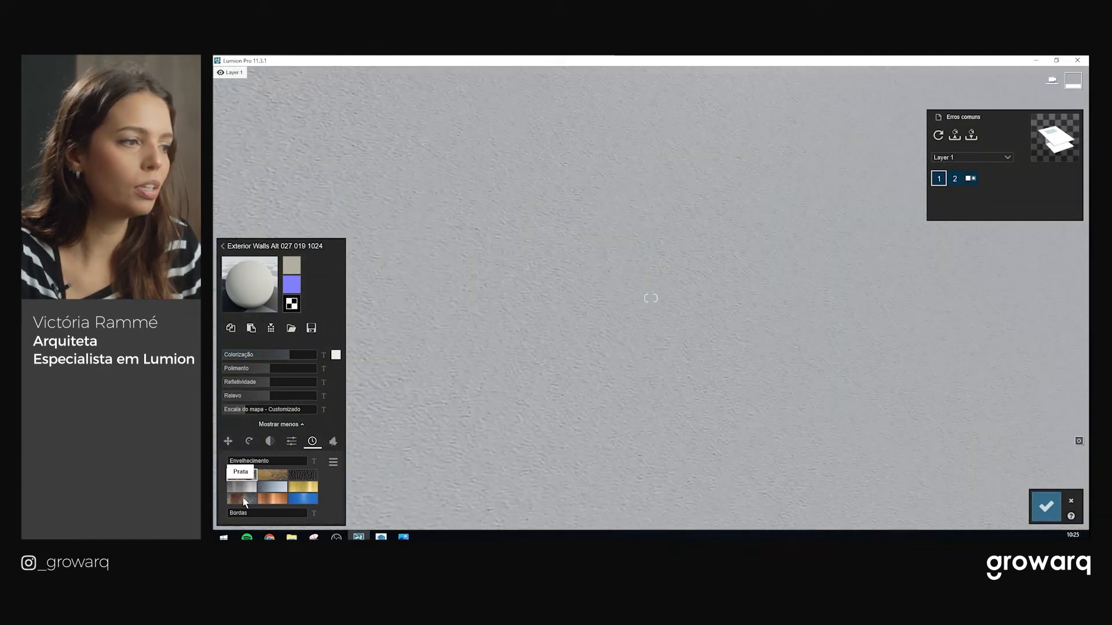
Try weathering of about 0.35, and reduce the texture map scale from 7.5 to 6.2
click(255, 461)
key(s)
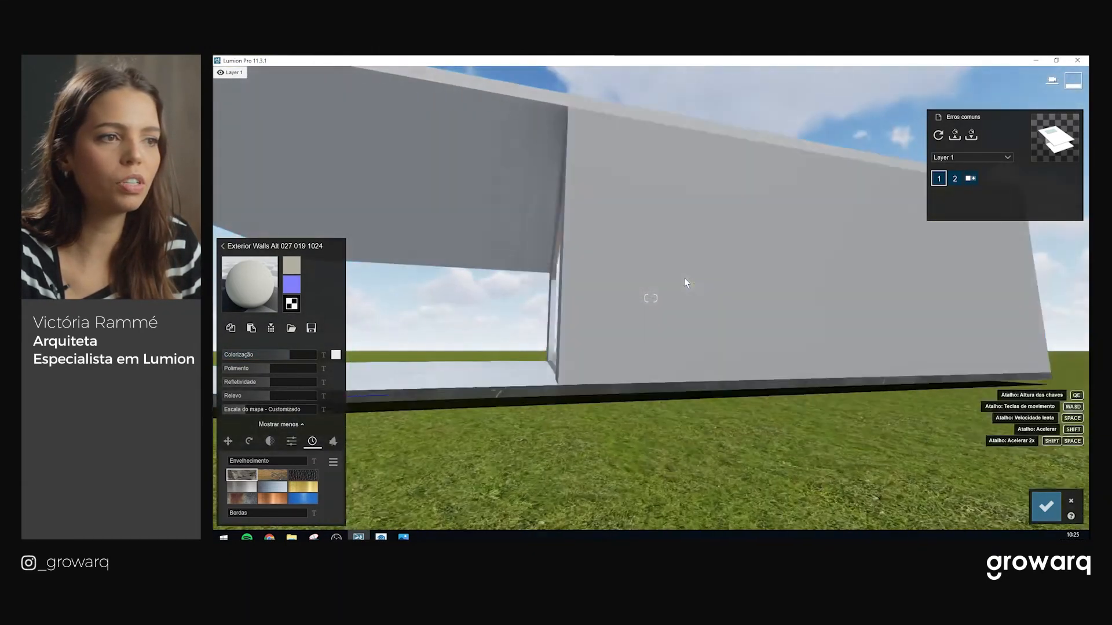
key(w)
right_drag(683, 277, 663, 297)
key(s)
key(w)
mouse_move(688, 340)
right_down()
mouse_move(644, 339)
mouse_move(691, 342)
right_up()
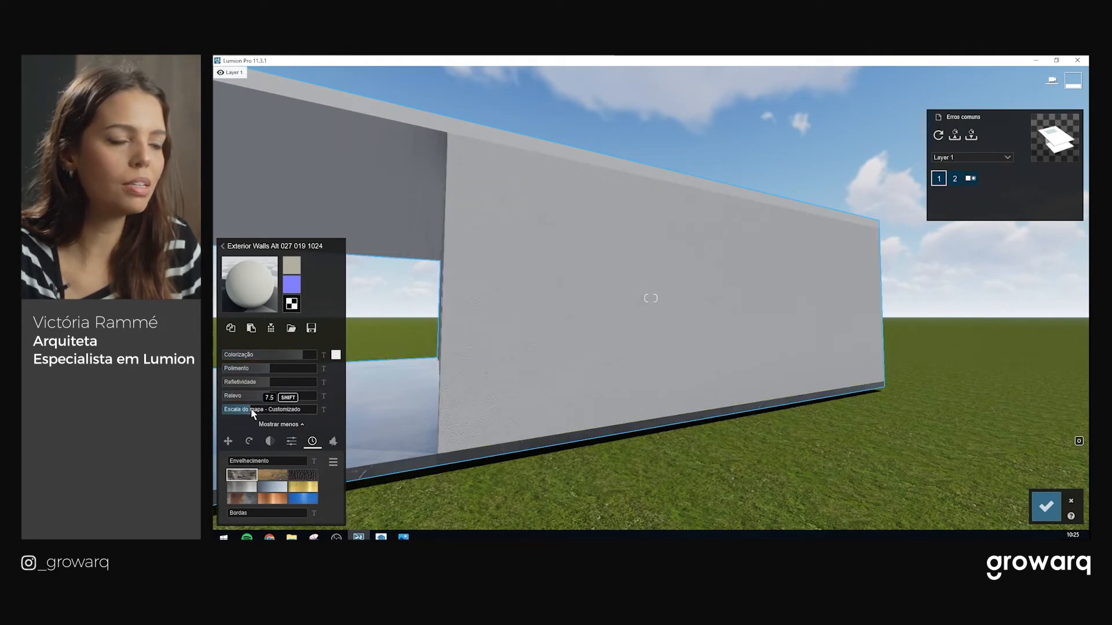
drag(251, 410, 250, 409)
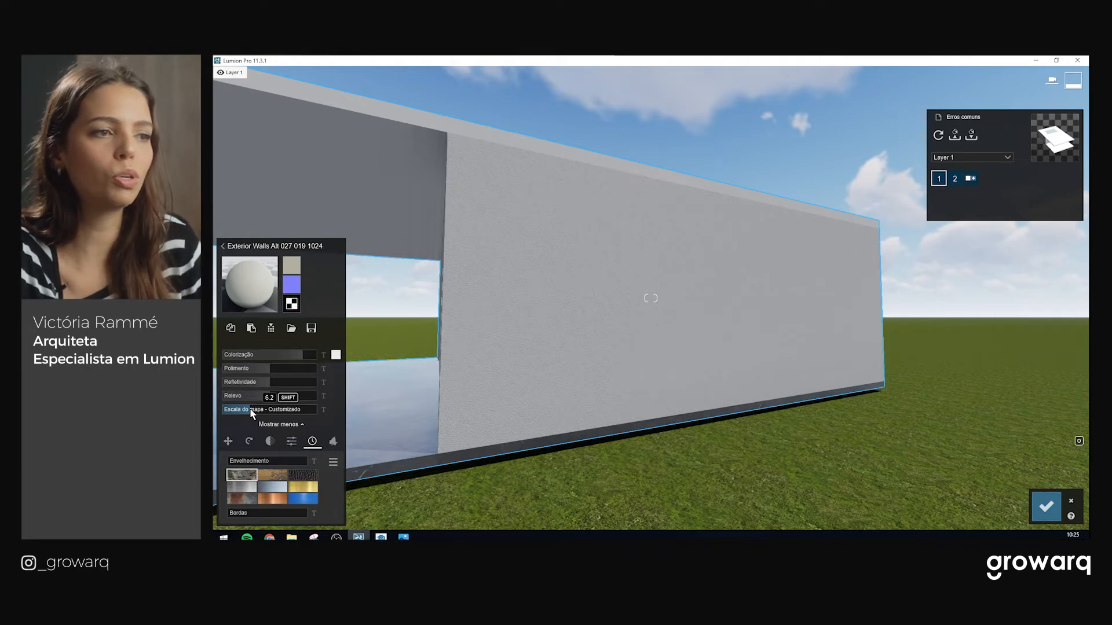
scroll(491, 346, up, 3)
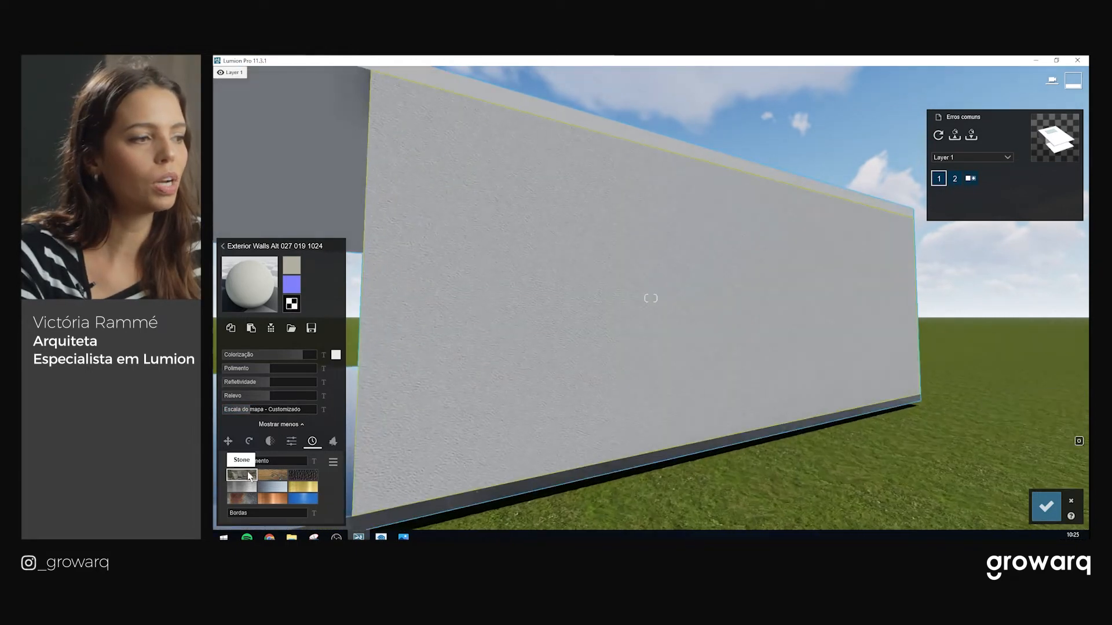
Choose the lighter weathering style instead of Stone and set weathering to 0.2
mouse_move(238, 466)
mouse_down()
mouse_move(250, 467)
mouse_move(230, 468)
mouse_up()
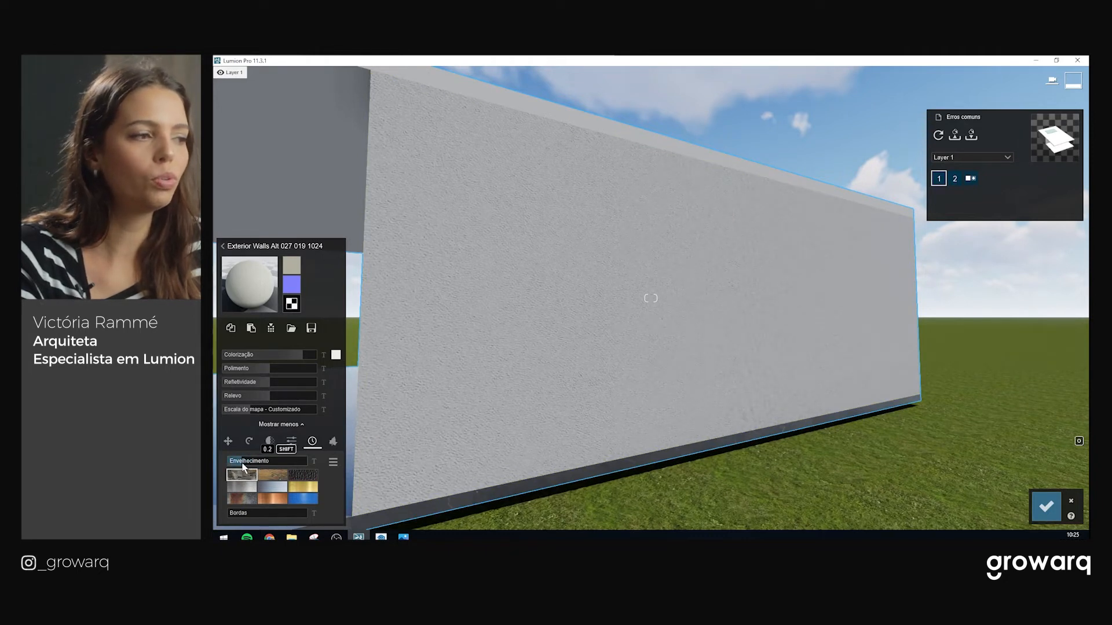
click(241, 485)
click(241, 475)
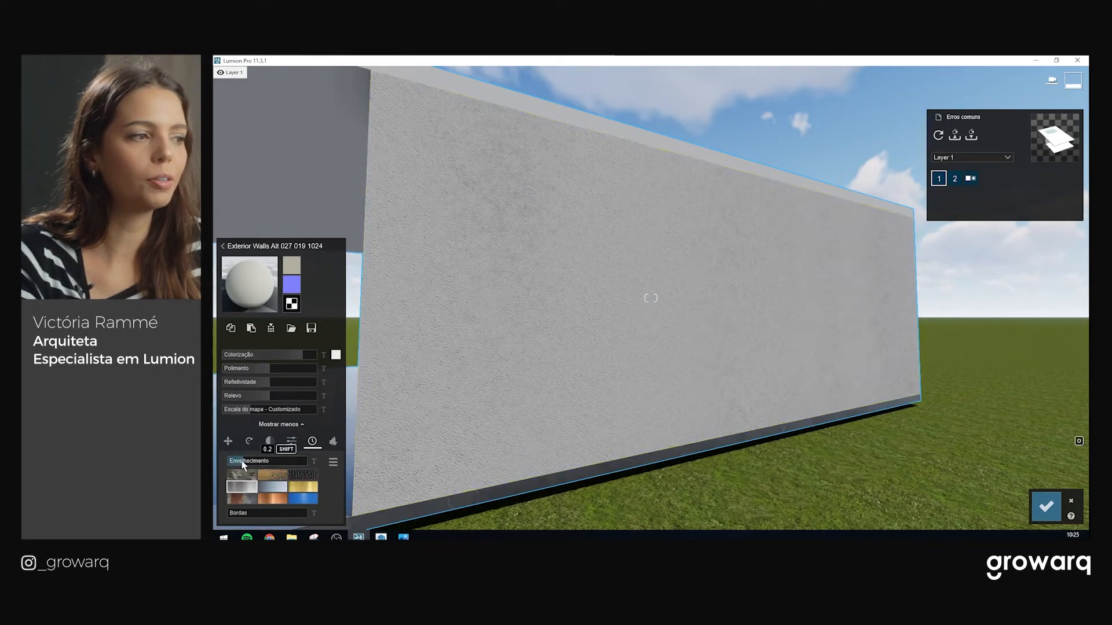
drag(242, 462, 242, 465)
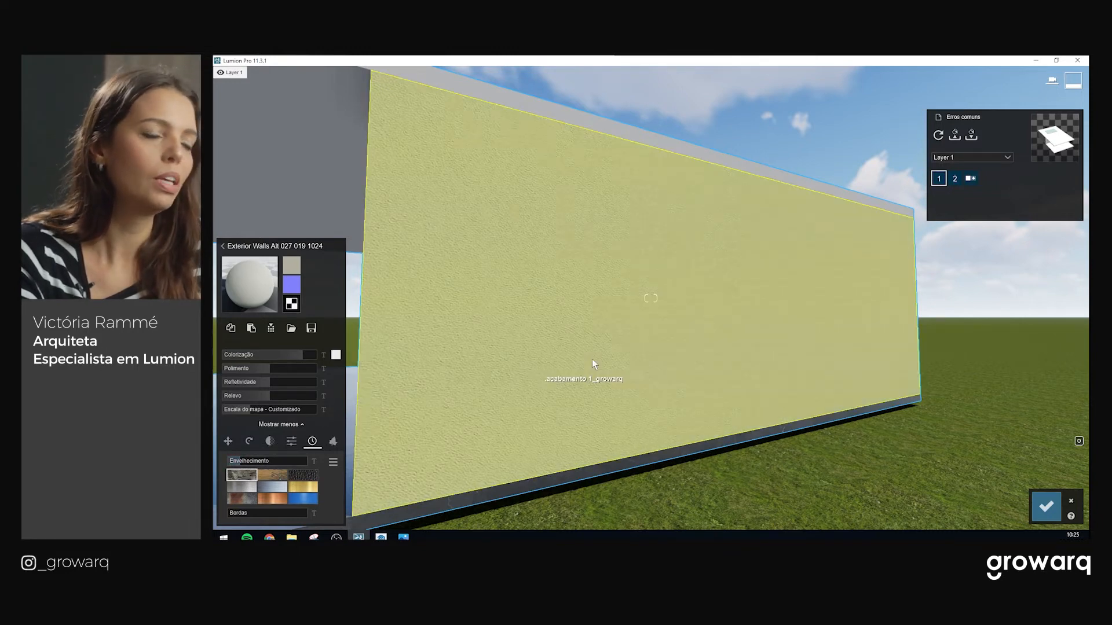
scroll(591, 359, up, 3)
scroll(584, 358, down, 4)
scroll(572, 356, up, 3)
right_drag(572, 355, 568, 358)
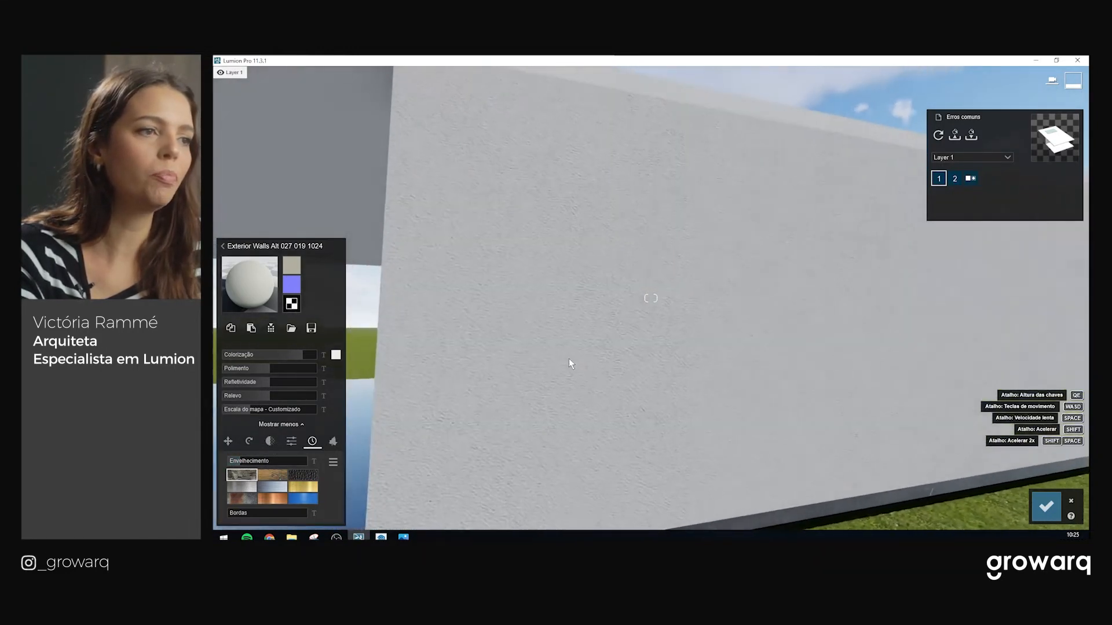
Browse the library's Interior plaster materials and try a coarse grey plaster on the wall
click(223, 248)
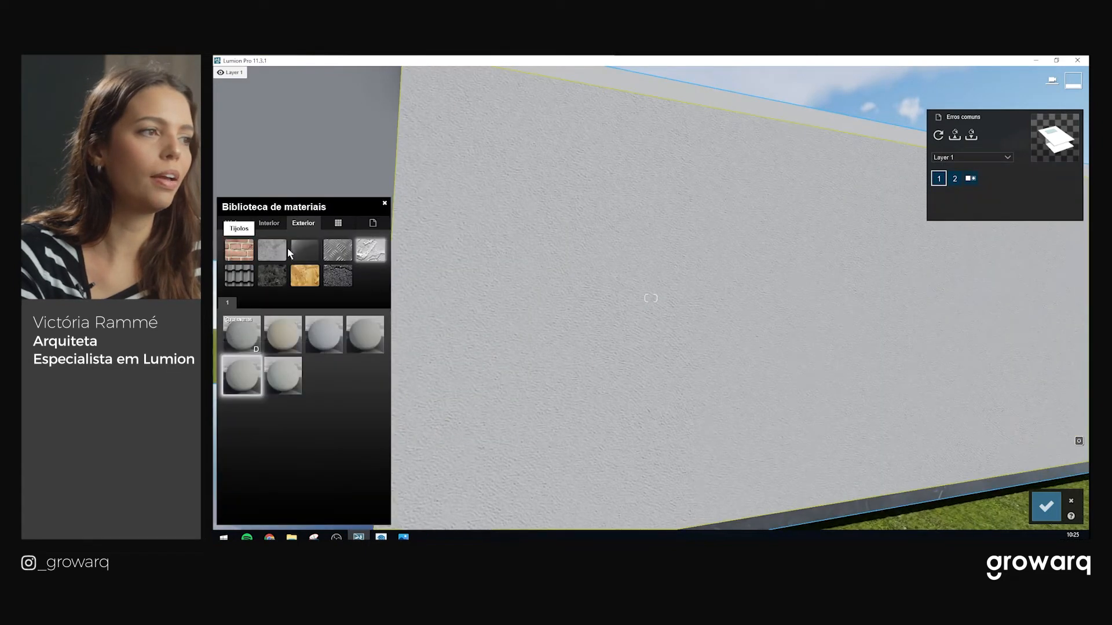
click(275, 225)
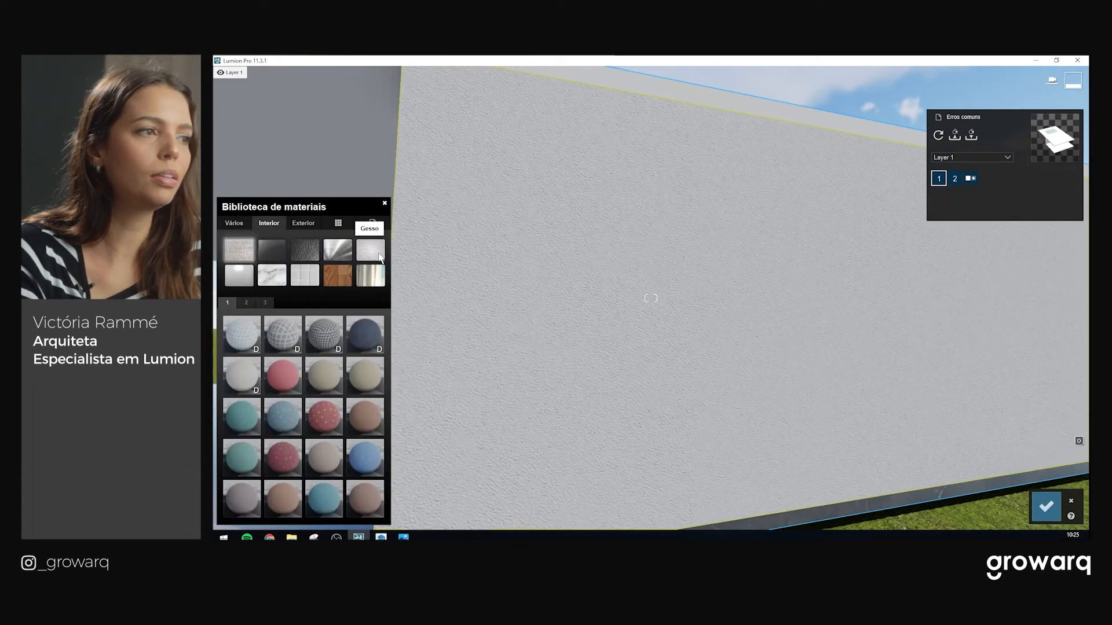
click(370, 251)
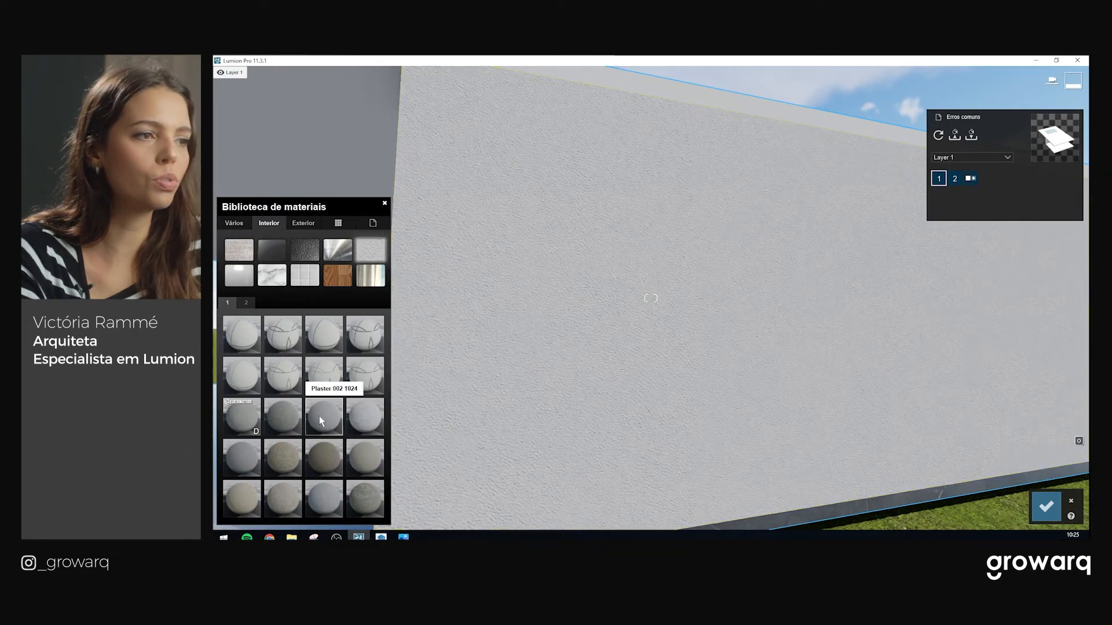
click(320, 416)
key(a)
right_drag(443, 395, 538, 323)
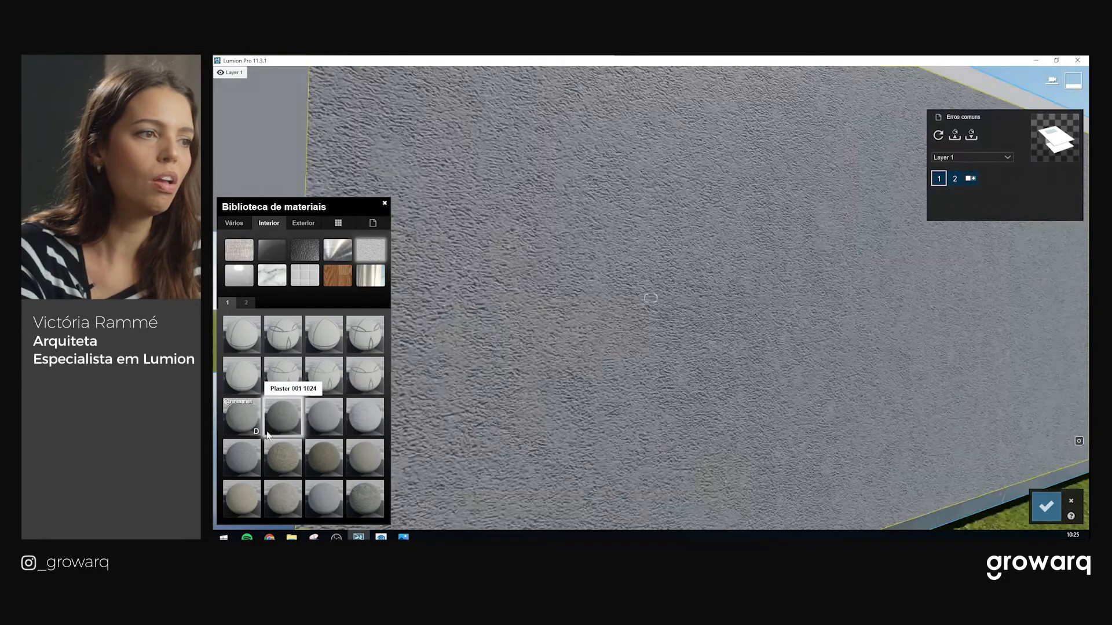
Try Plaster 005 1024, a neighbouring textured plaster and a smoother grey plaster
click(258, 452)
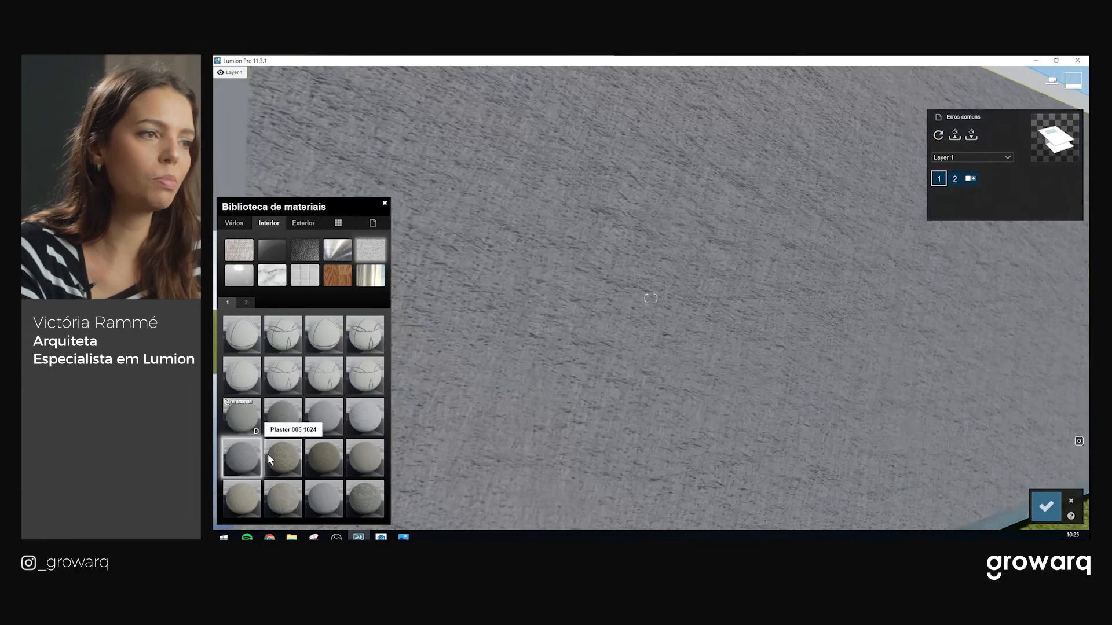
click(282, 457)
key(s)
right_drag(603, 338, 536, 341)
key(s)
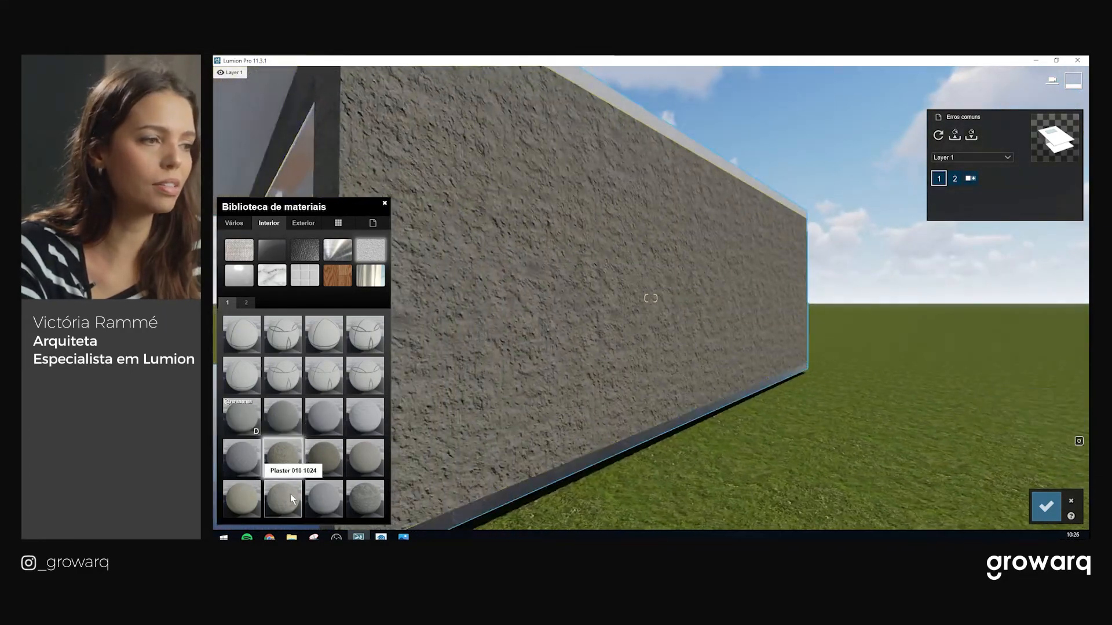
click(311, 498)
Compare second-page plasters: rough white, smooth grey and rough spotted
click(246, 303)
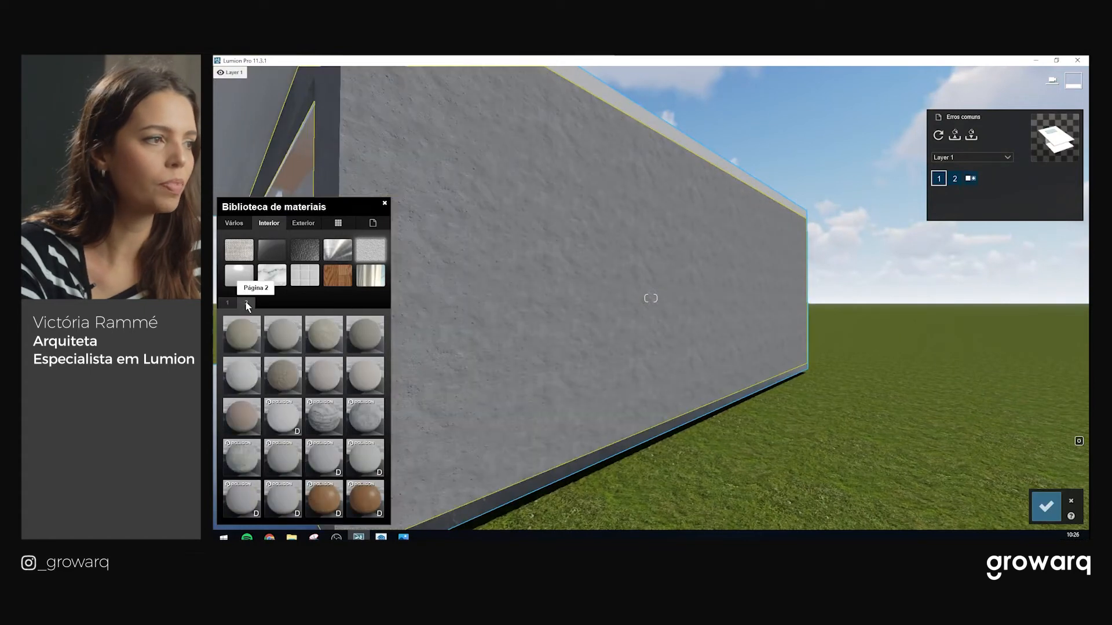
click(283, 345)
key(w)
right_drag(601, 320, 655, 308)
key(s)
key(s)
key(w)
click(295, 415)
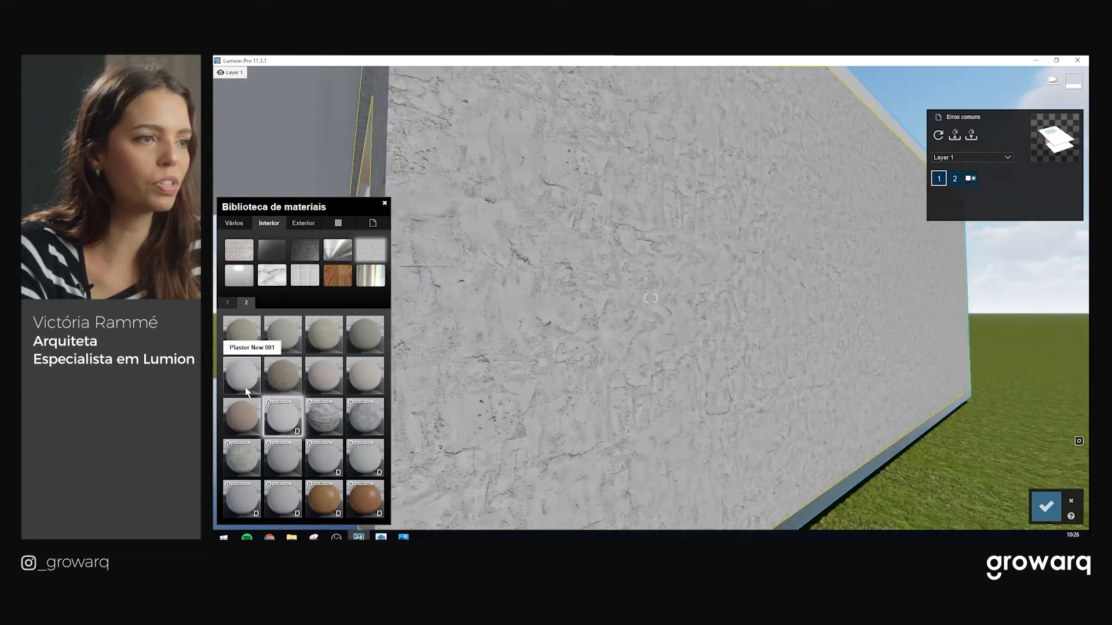
click(287, 458)
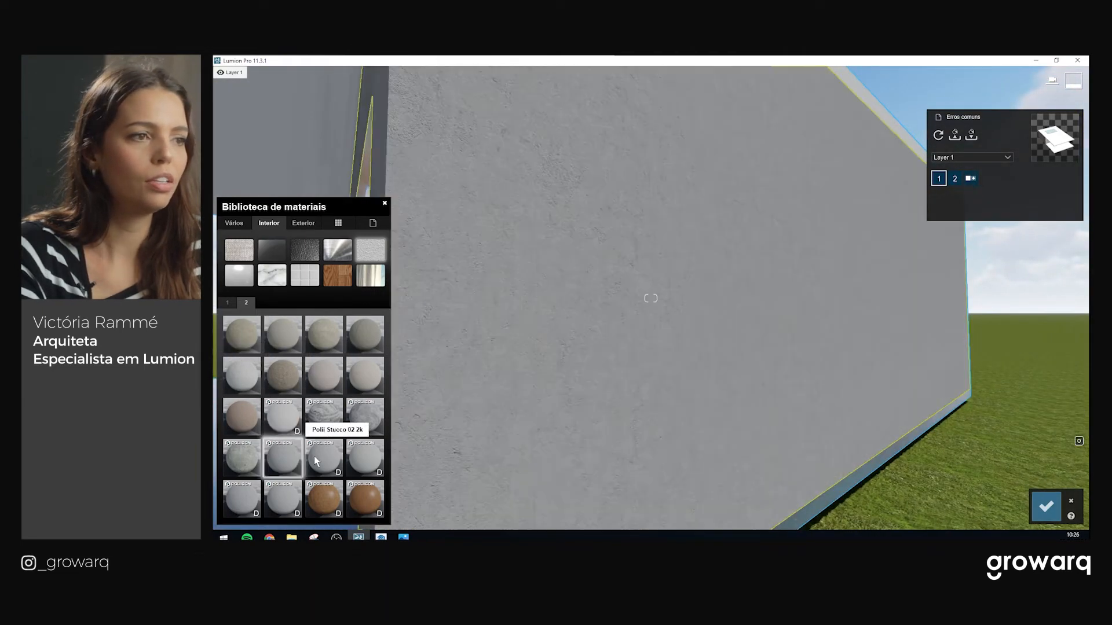
click(274, 431)
click(241, 376)
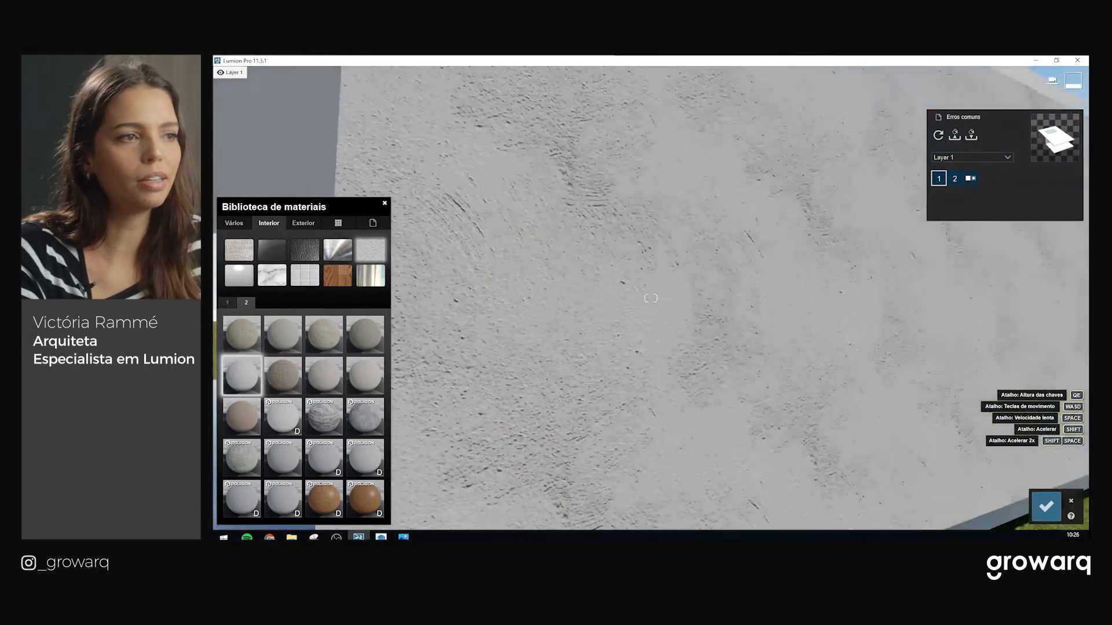
scroll(680, 273, down, 10)
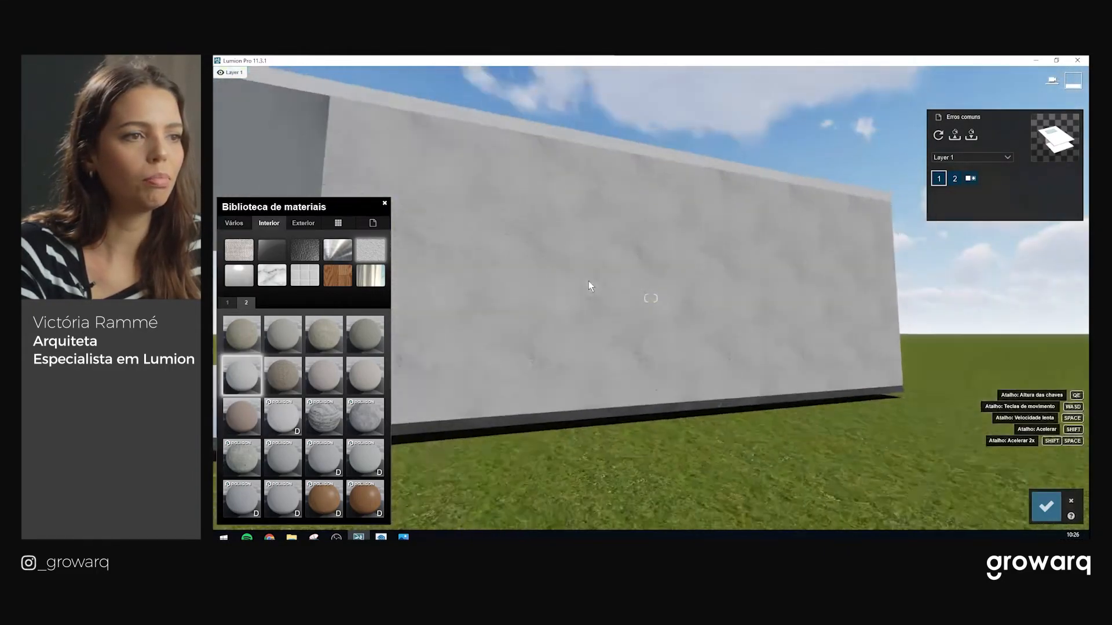
Apply the Poliigon grey stucco to the house wall
key(w)
right_drag(589, 280, 541, 290)
scroll(553, 308, down, 10)
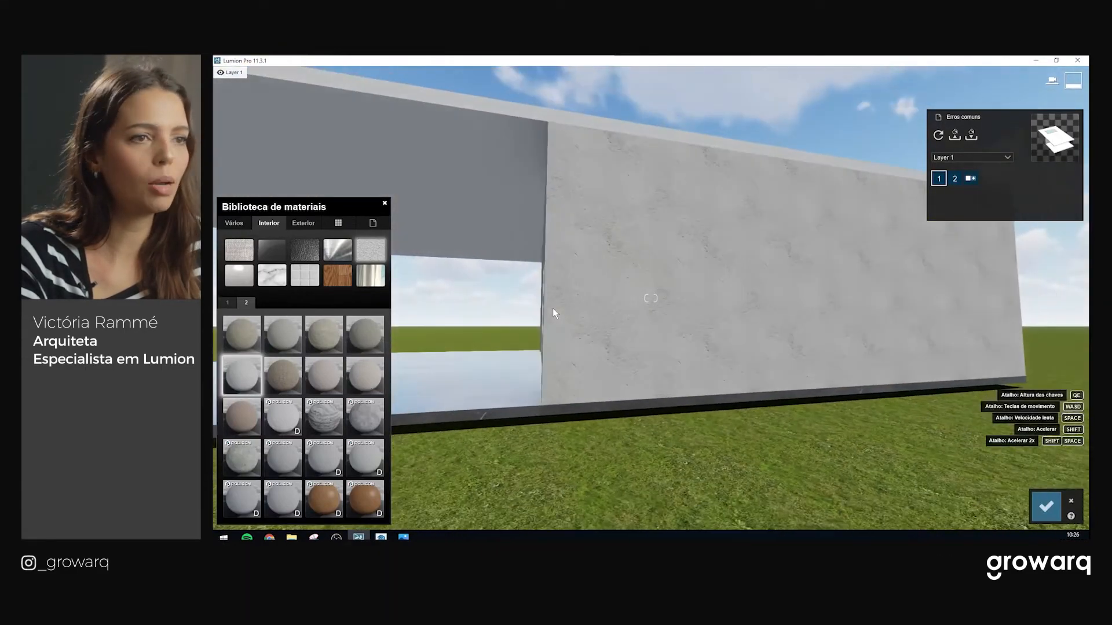
key(w)
right_drag(630, 324, 650, 342)
key(s)
right_drag(651, 298, 608, 302)
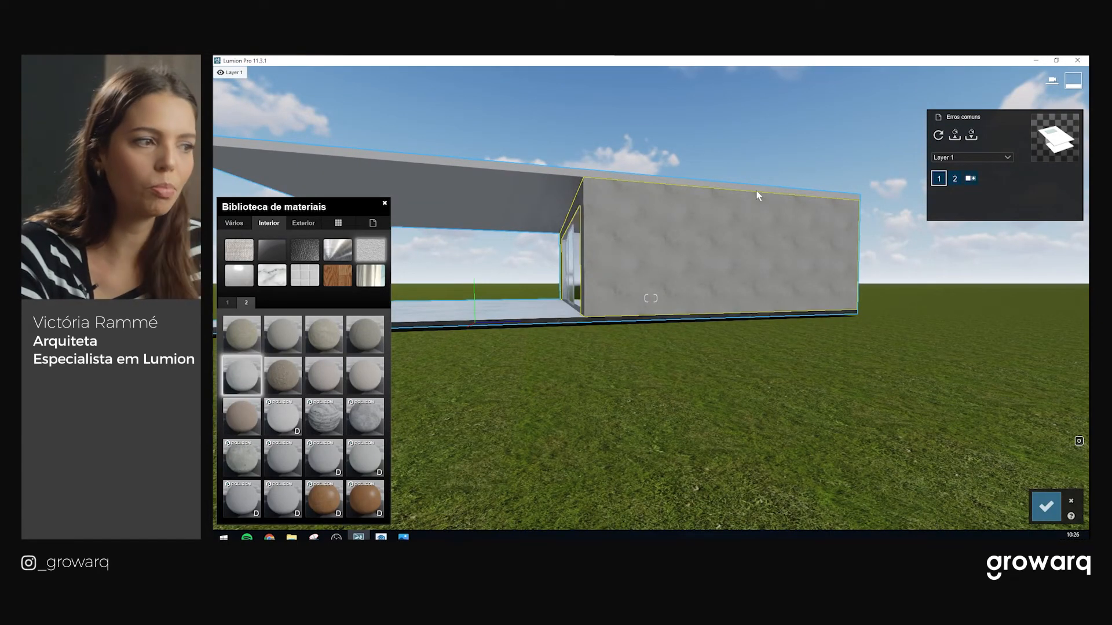
key(w)
right_drag(582, 278, 435, 349)
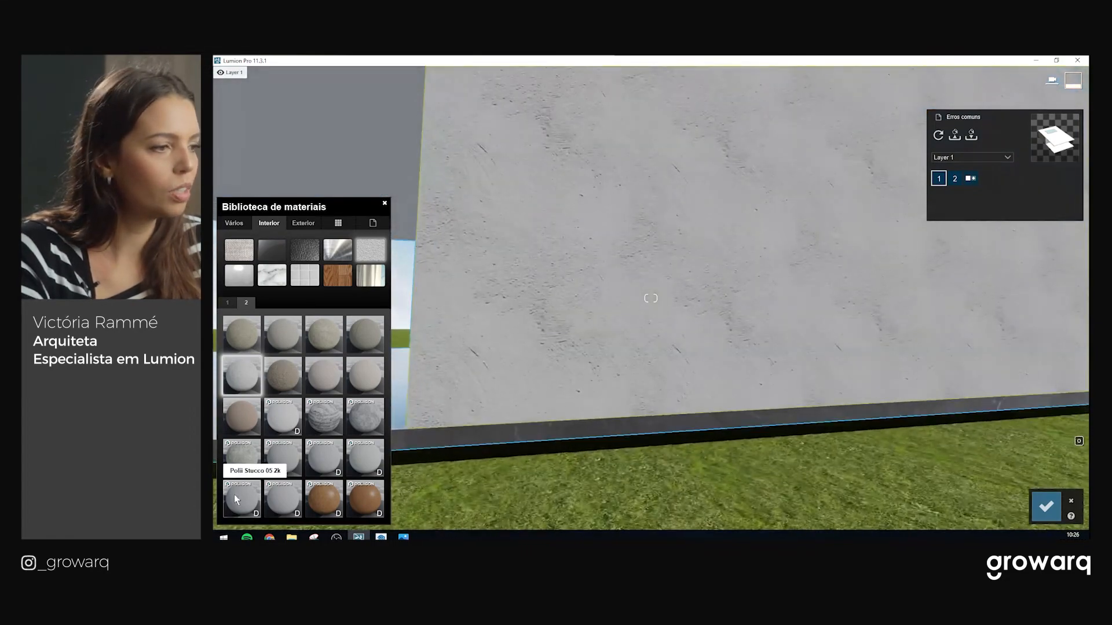
click(281, 497)
Check the stucco wall from an angle and confirm the material change
key(w)
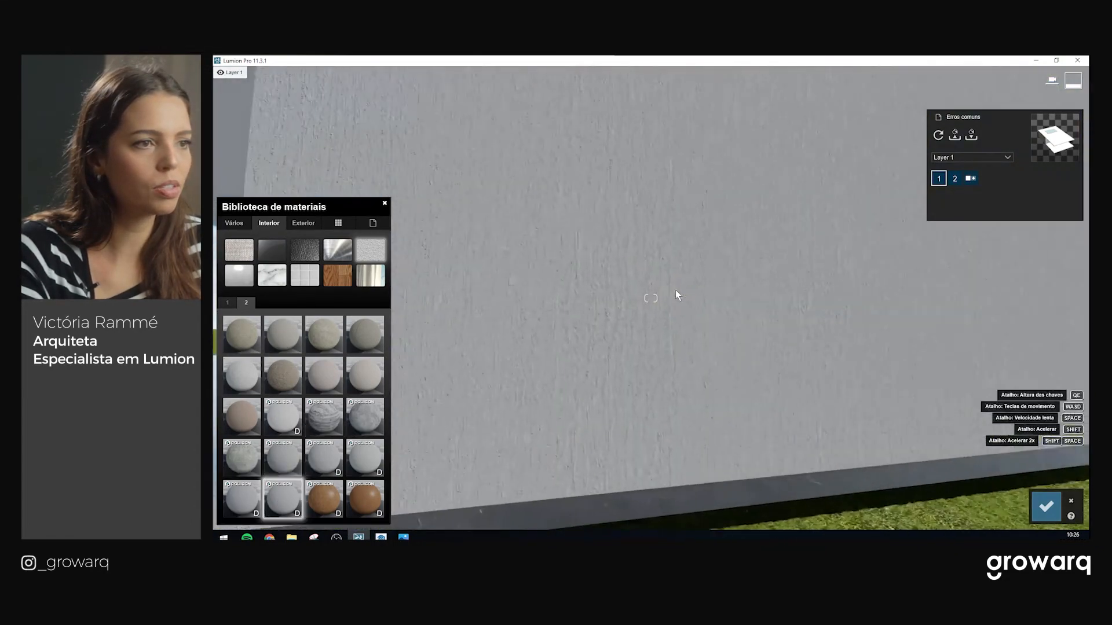
right_drag(672, 298, 761, 295)
key(d)
click(1047, 507)
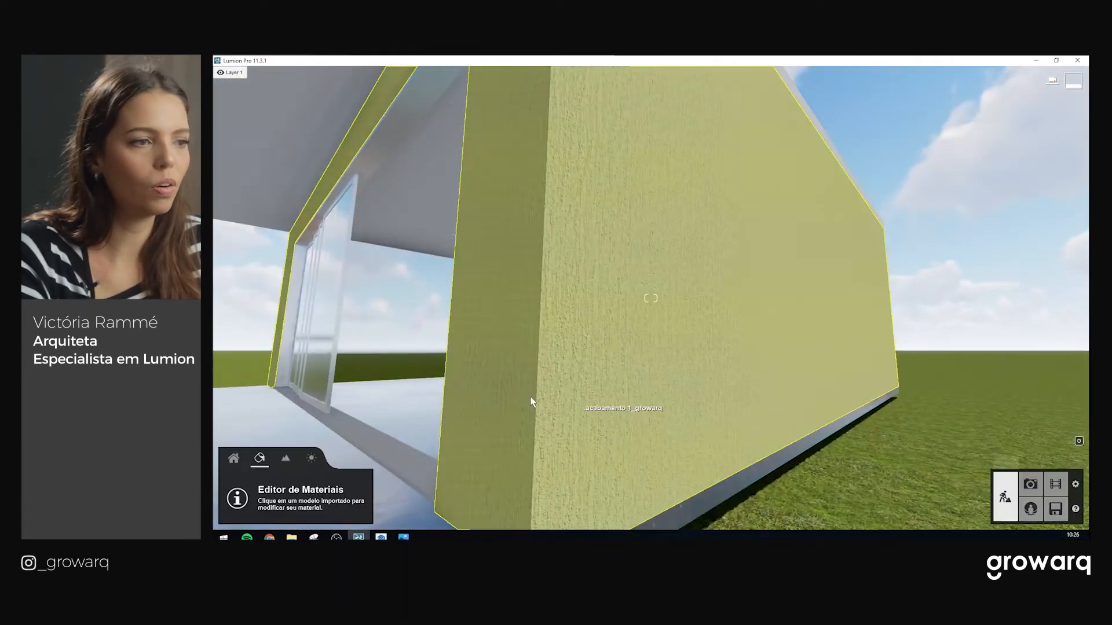
Return to material editing and select the wall's Polii Stucco 06 3k material
click(234, 458)
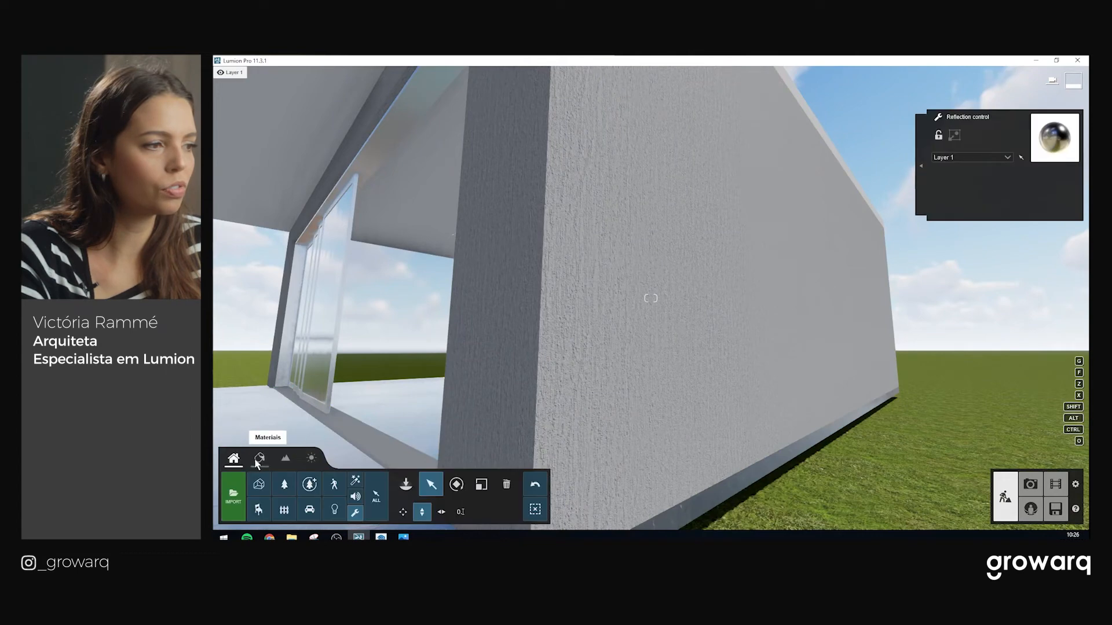
click(260, 458)
click(637, 356)
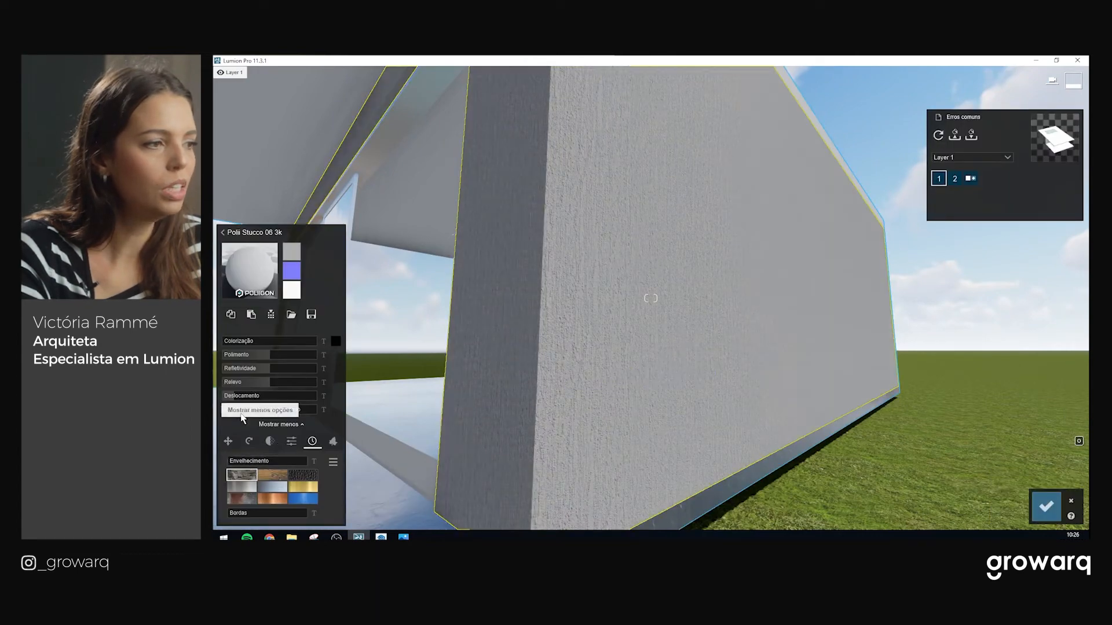
key(d)
right_drag(950, 324, 894, 325)
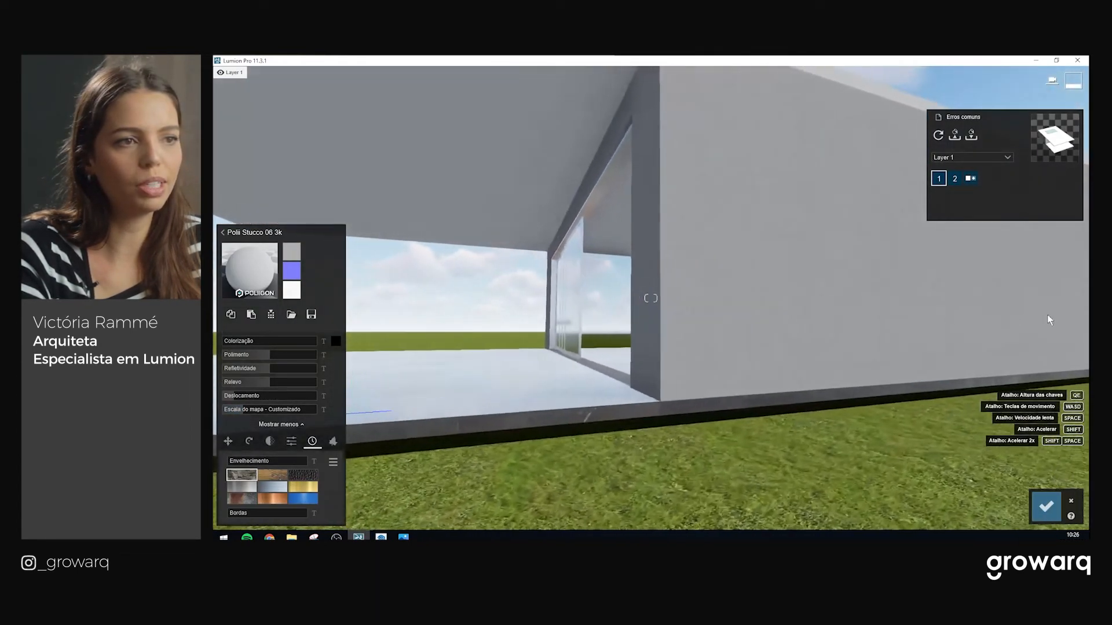
right_drag(452, 348, 527, 343)
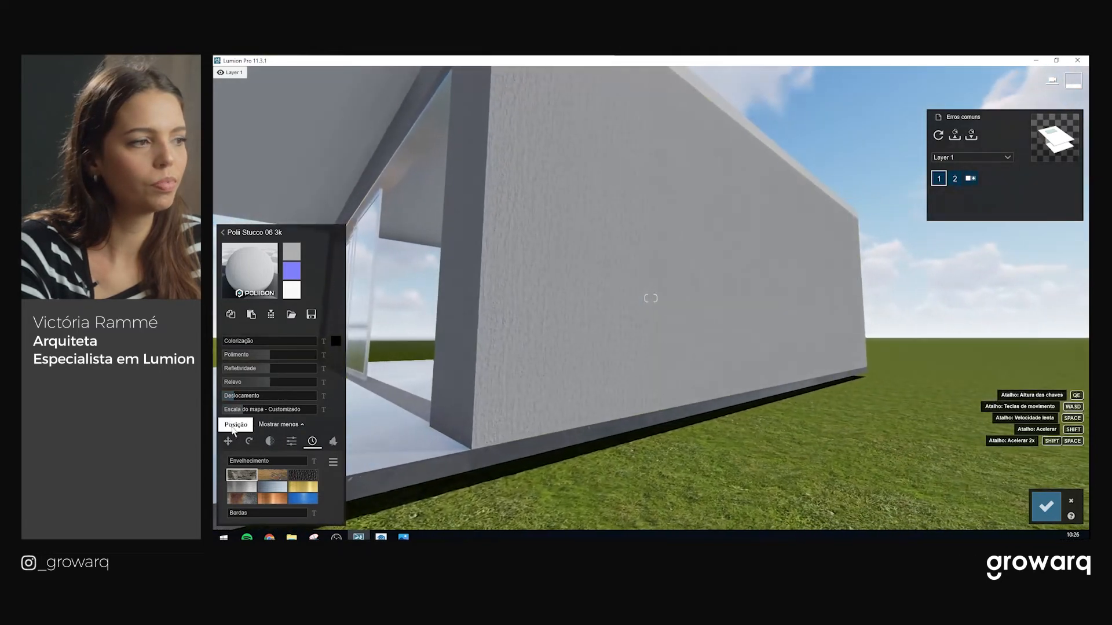
Enlarge the stucco's texture map scale slightly and bring up its tint colours
click(245, 411)
key(s)
right_drag(723, 287, 657, 279)
key(d)
right_drag(856, 280, 831, 289)
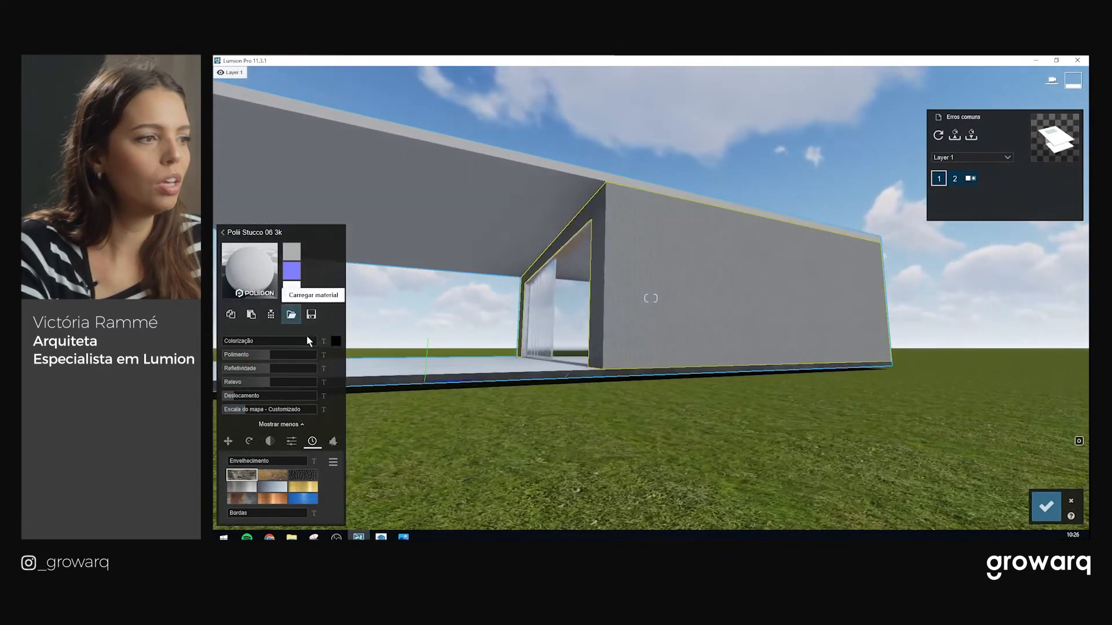
click(336, 342)
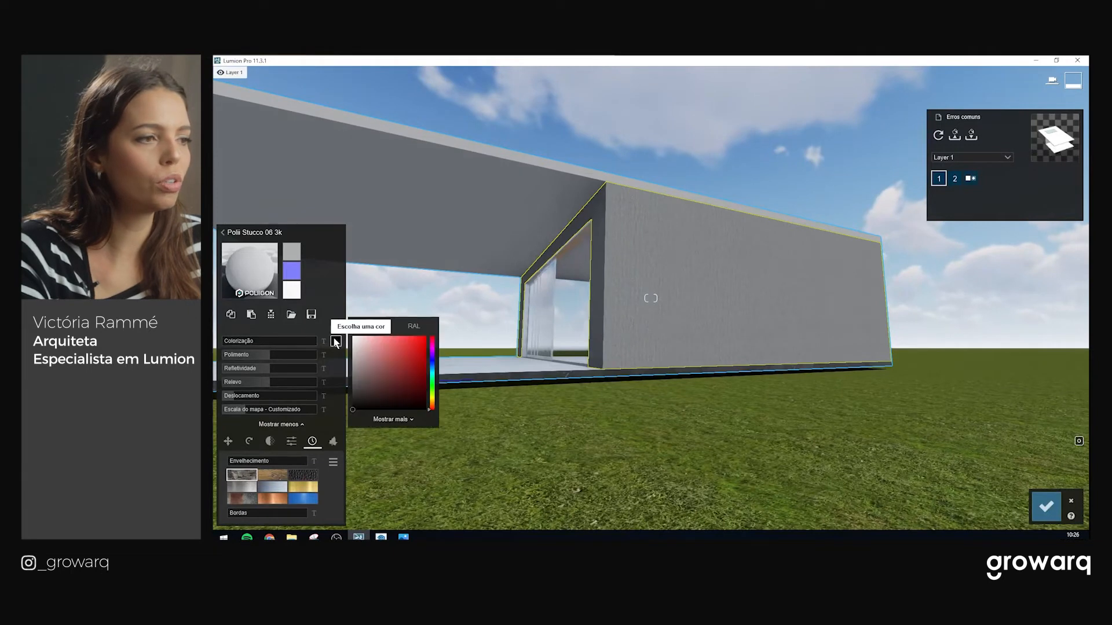
Tint the stucco an orange-tan hue with colourisation at full strength
click(431, 396)
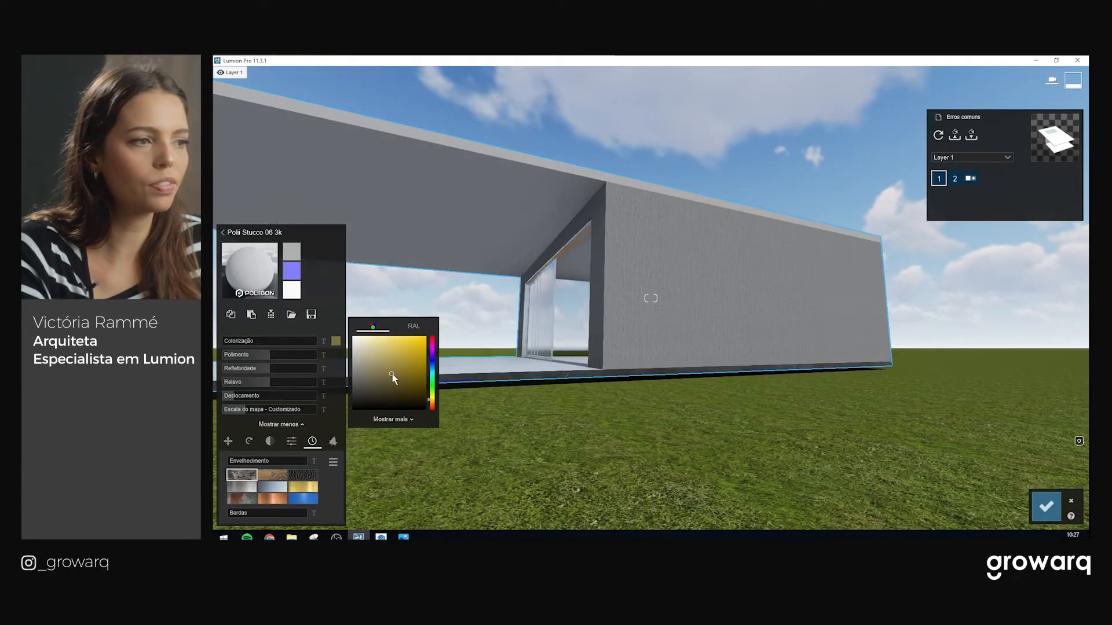
mouse_move(240, 342)
mouse_down()
mouse_move(337, 342)
mouse_move(389, 359)
mouse_move(374, 359)
mouse_move(378, 349)
mouse_up()
click(336, 342)
click(431, 403)
scroll(717, 280, up, 6)
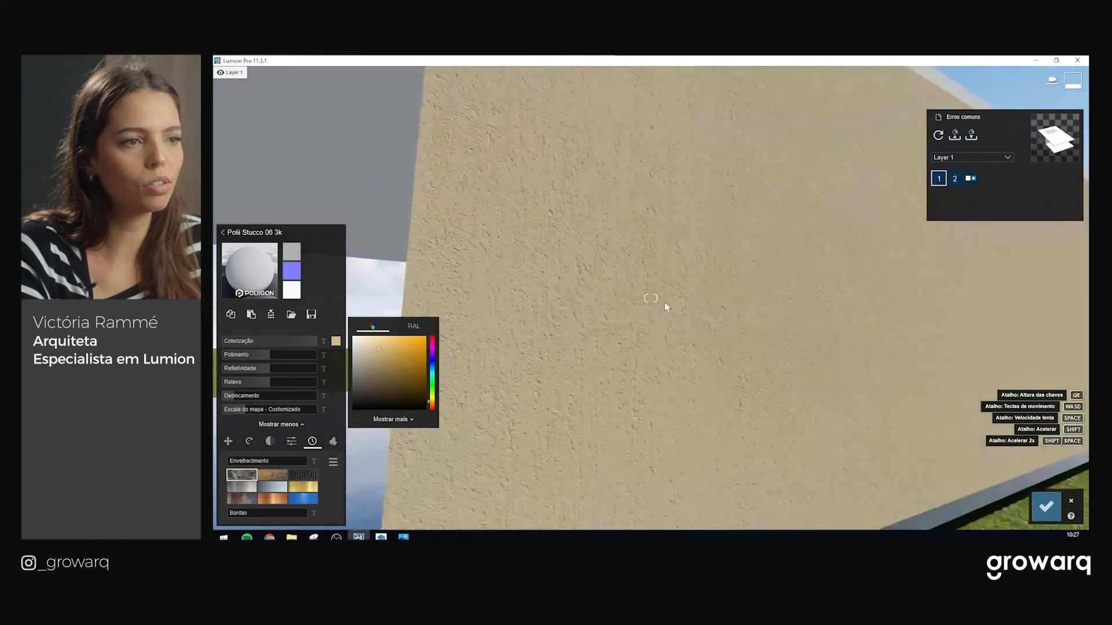
Review the beige-tinted wall from several angles, then bring up the material library
right_drag(664, 303, 718, 351)
key(a)
scroll(668, 322, down, 4)
key(a)
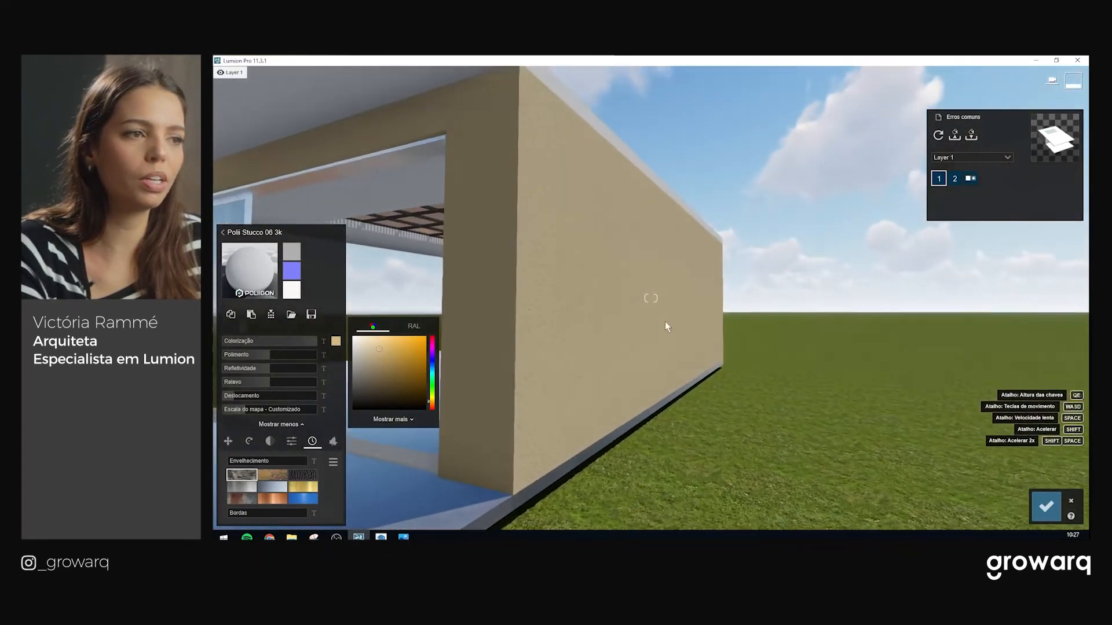
scroll(647, 321, down, 3)
key(d)
right_drag(647, 322, 559, 316)
key(a)
scroll(637, 305, up, 3)
key(d)
key(a)
key(w)
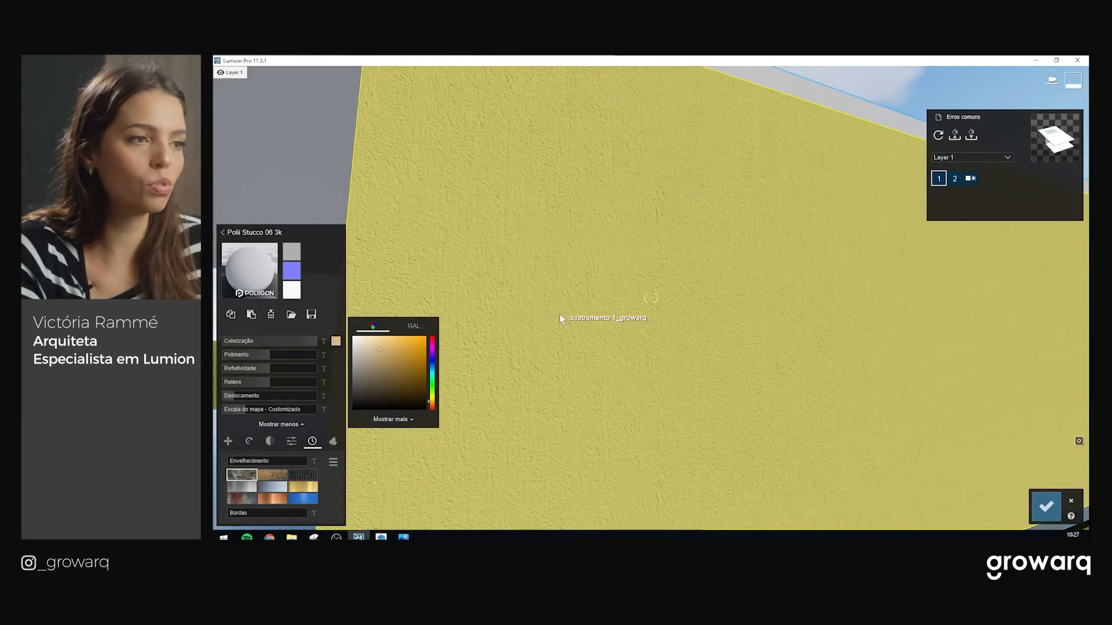
scroll(558, 310, down, 2)
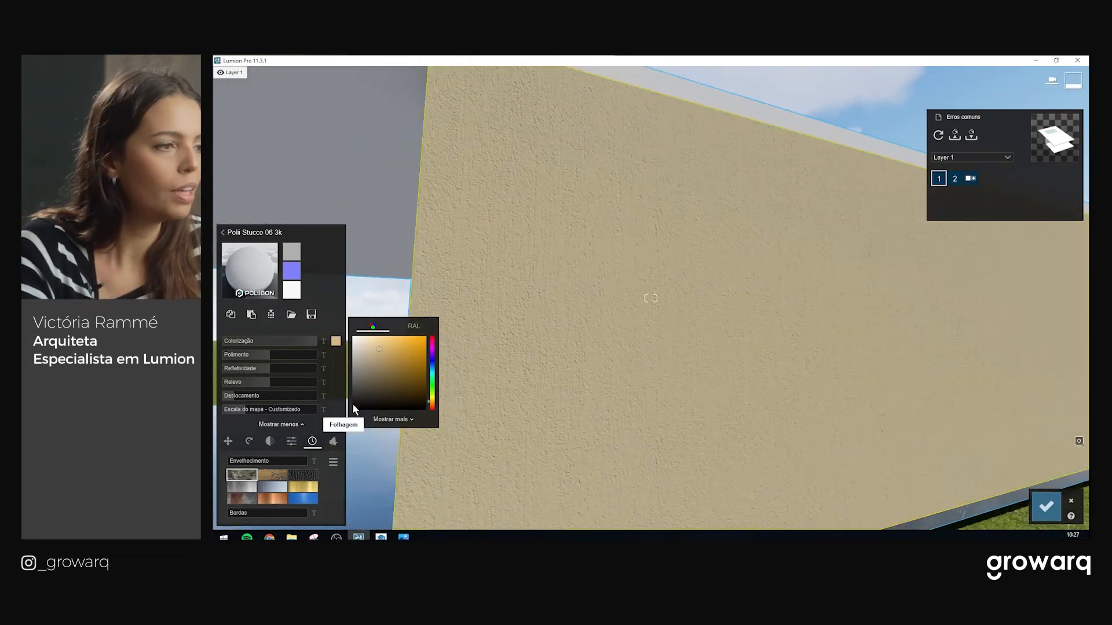
click(250, 270)
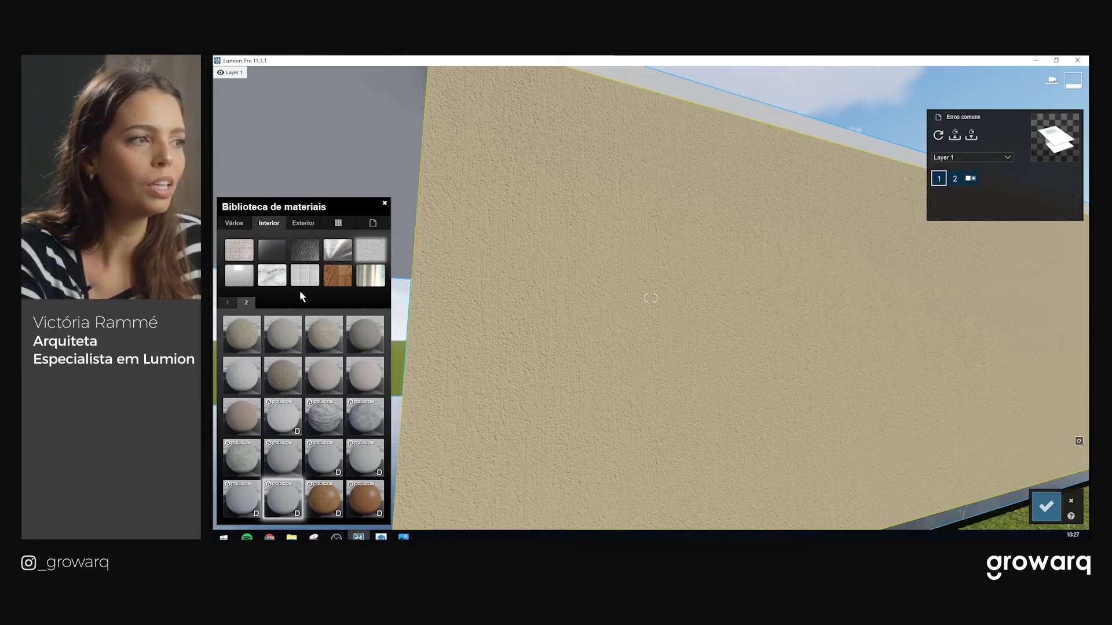
Open Exterior concrete materials and try panelled, dark rough and light pitted concretes
click(302, 224)
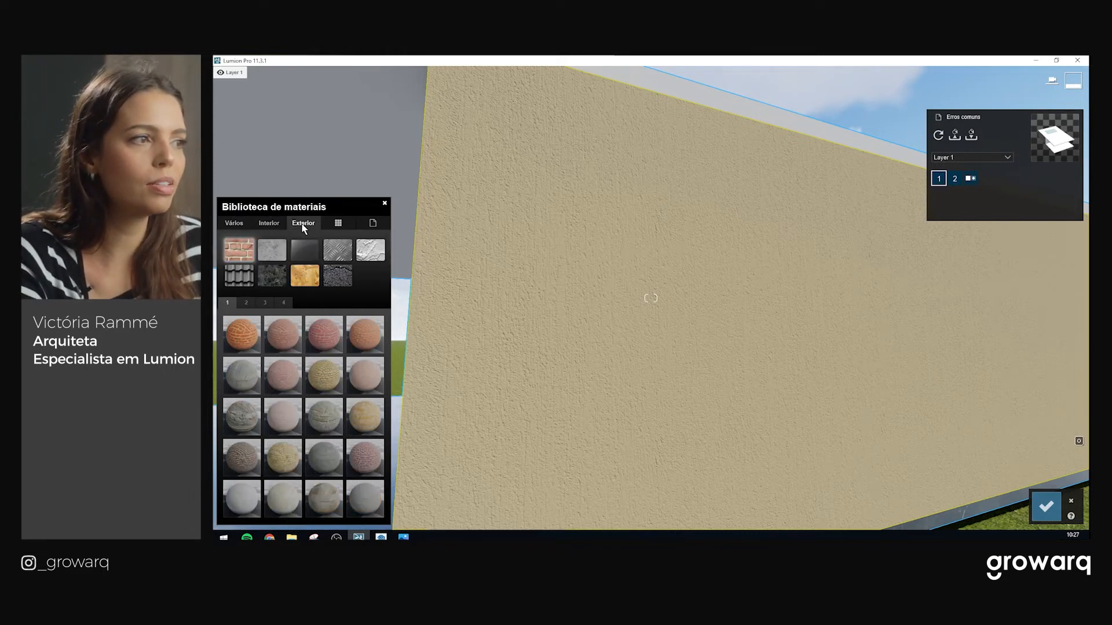
click(274, 253)
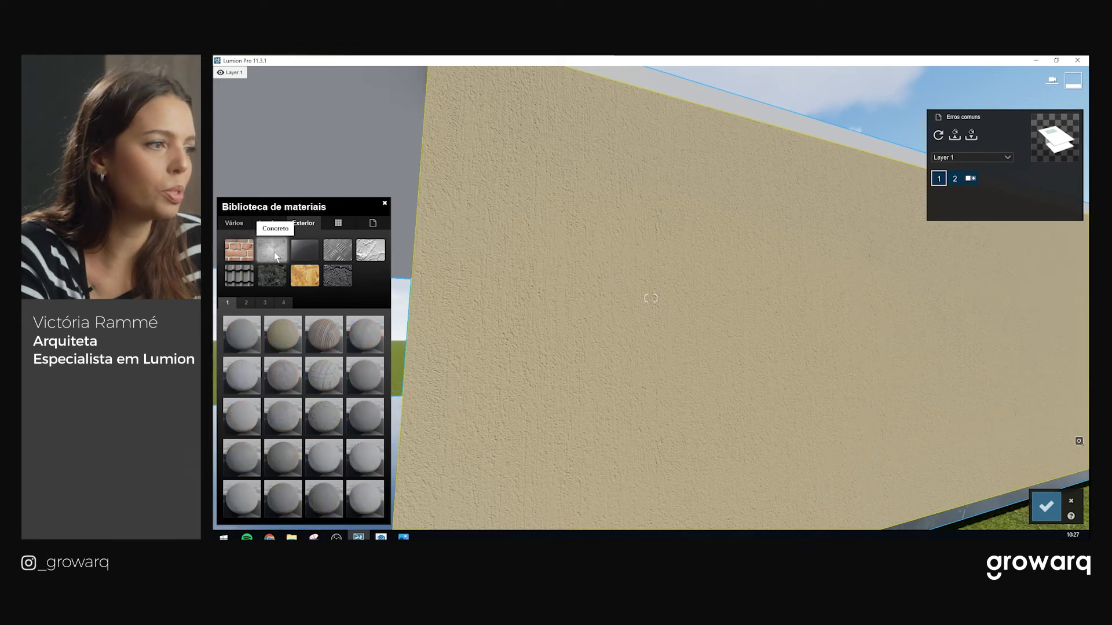
click(237, 375)
click(284, 454)
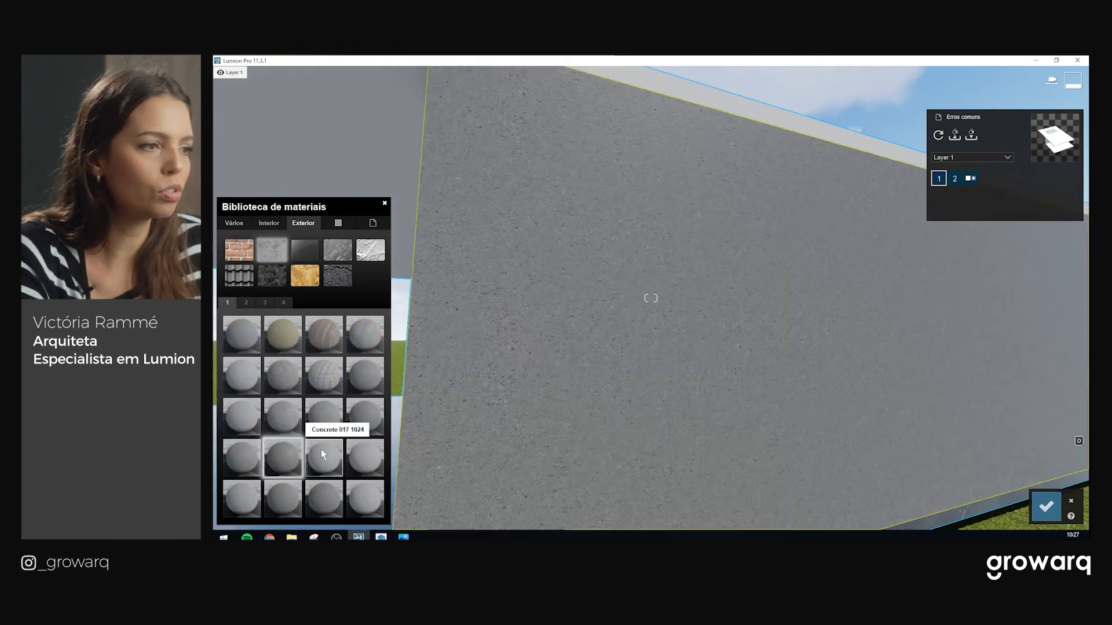
click(312, 500)
scroll(652, 332, up, 3)
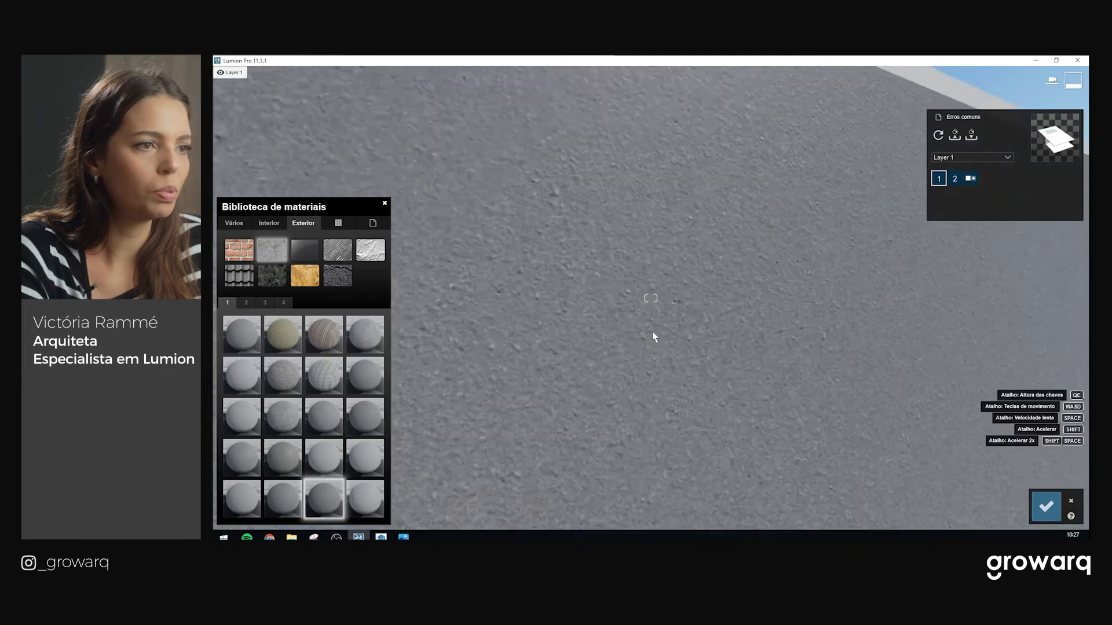
click(242, 497)
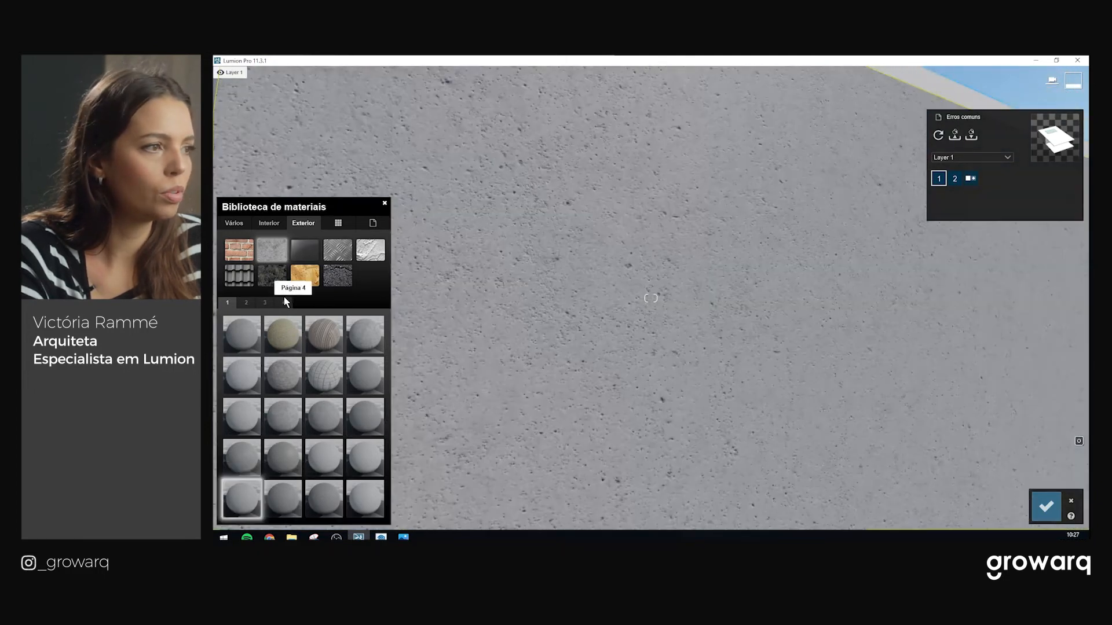
Try fourth-page concretes, ending with Polii Concrete 31 2k panels on the wall
click(284, 302)
click(328, 337)
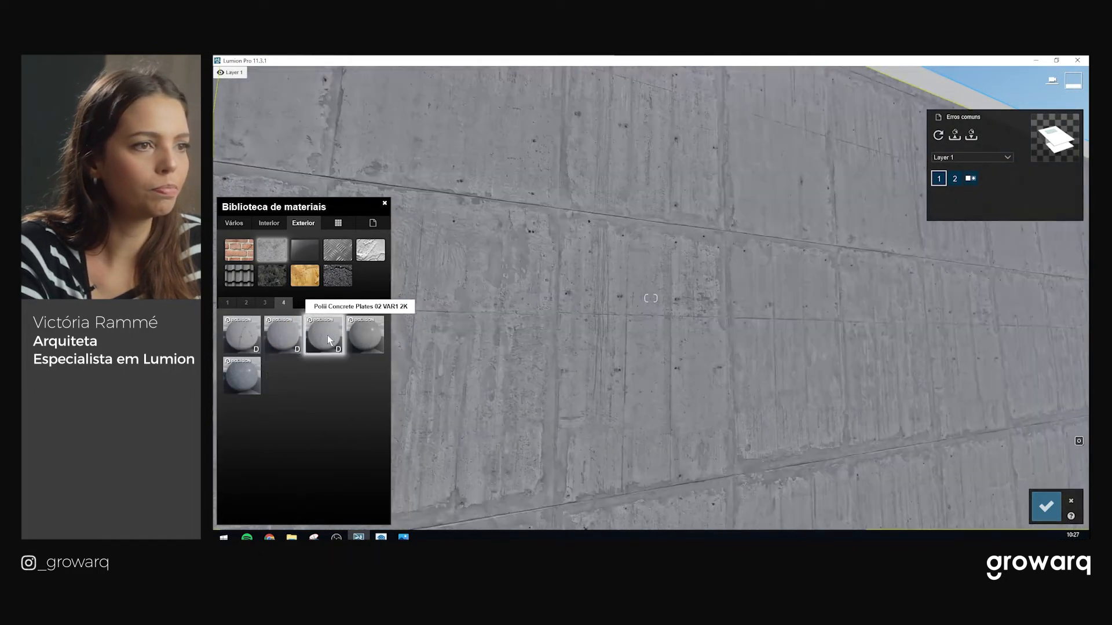
click(365, 332)
scroll(596, 313, down, 3)
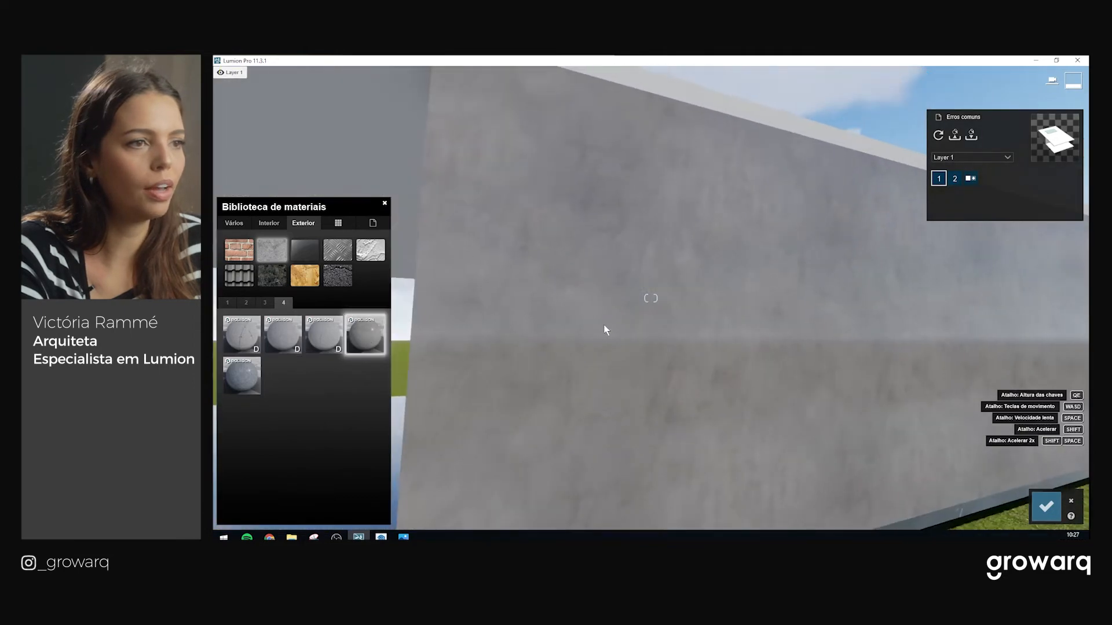
scroll(597, 314, up, 3)
scroll(672, 231, down, 3)
right_drag(607, 259, 683, 261)
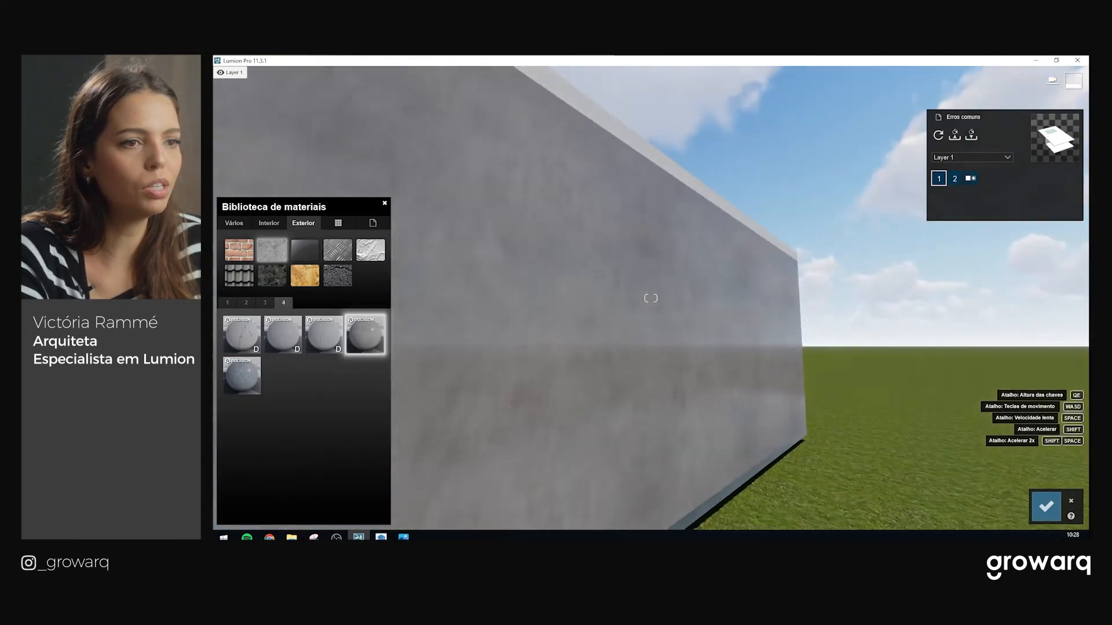
click(249, 348)
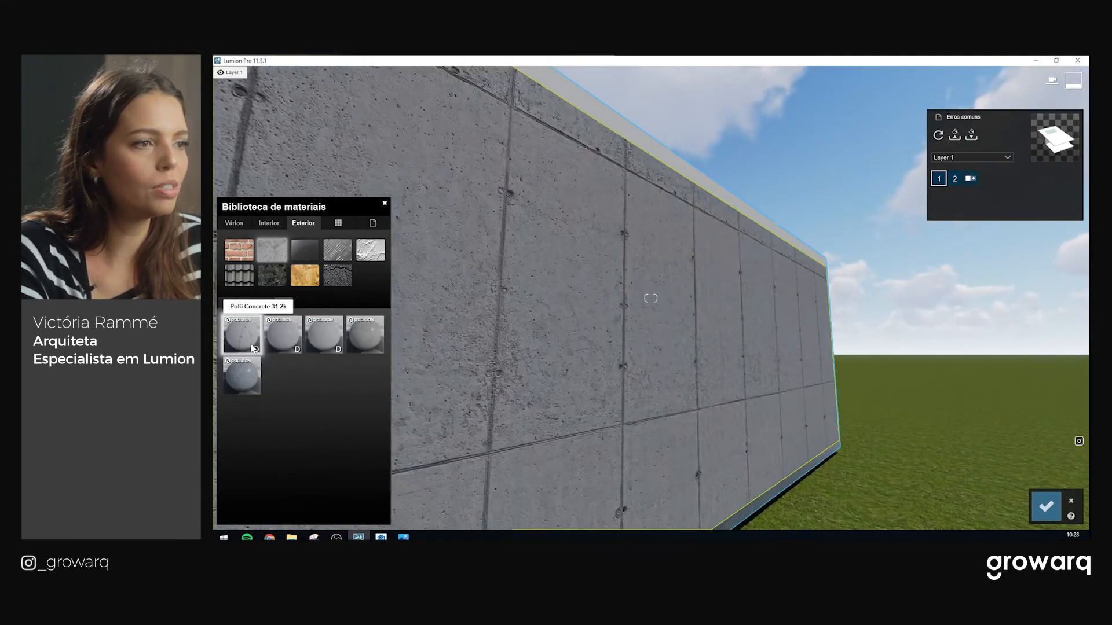
Try third-page rough aggregate and smooth panelled concretes on the wall
click(264, 302)
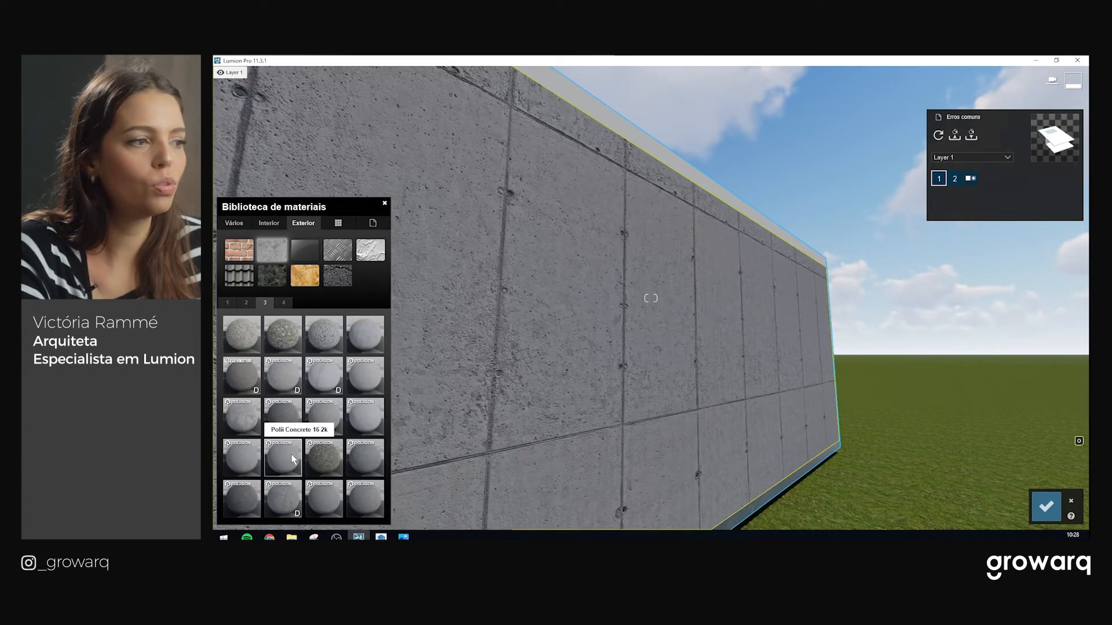
click(328, 452)
click(284, 505)
right_drag(585, 400, 521, 402)
right_drag(638, 381, 674, 371)
key(s)
key(w)
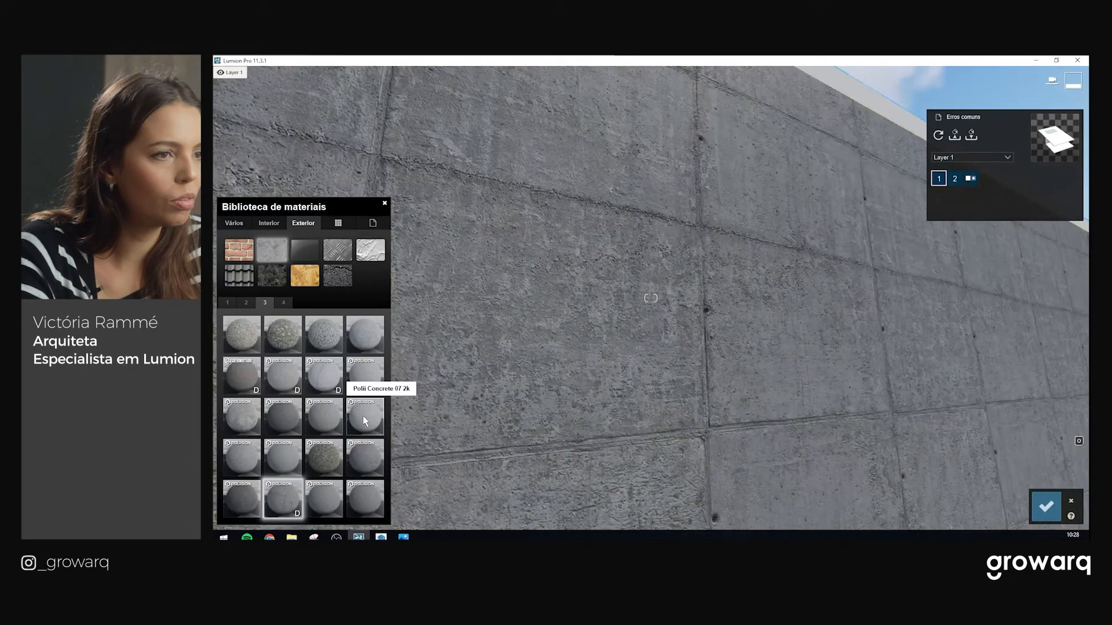
Apply Polii Concrete 07 2k to the wall and inspect it from several distances
click(363, 416)
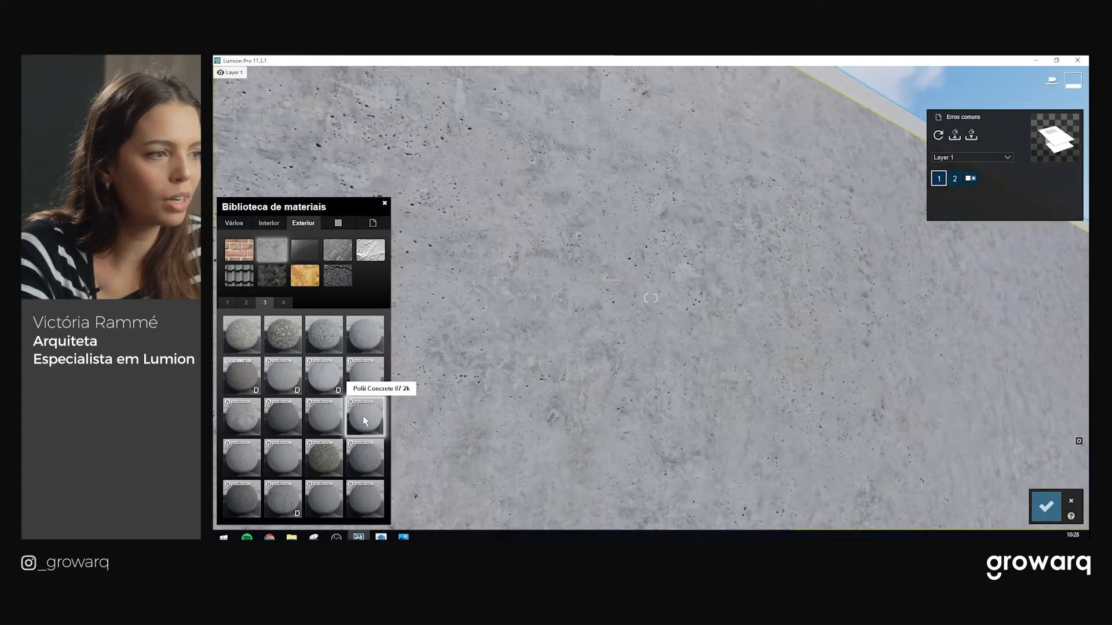
key(s)
right_drag(587, 311, 645, 254)
key(w)
key(s)
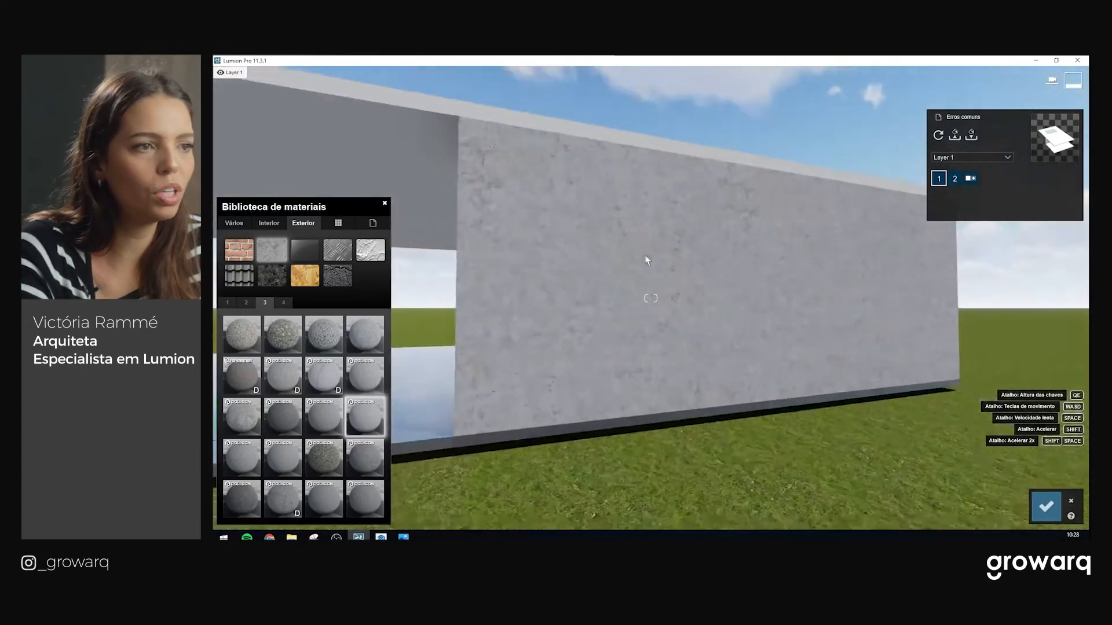
key(s)
key(w)
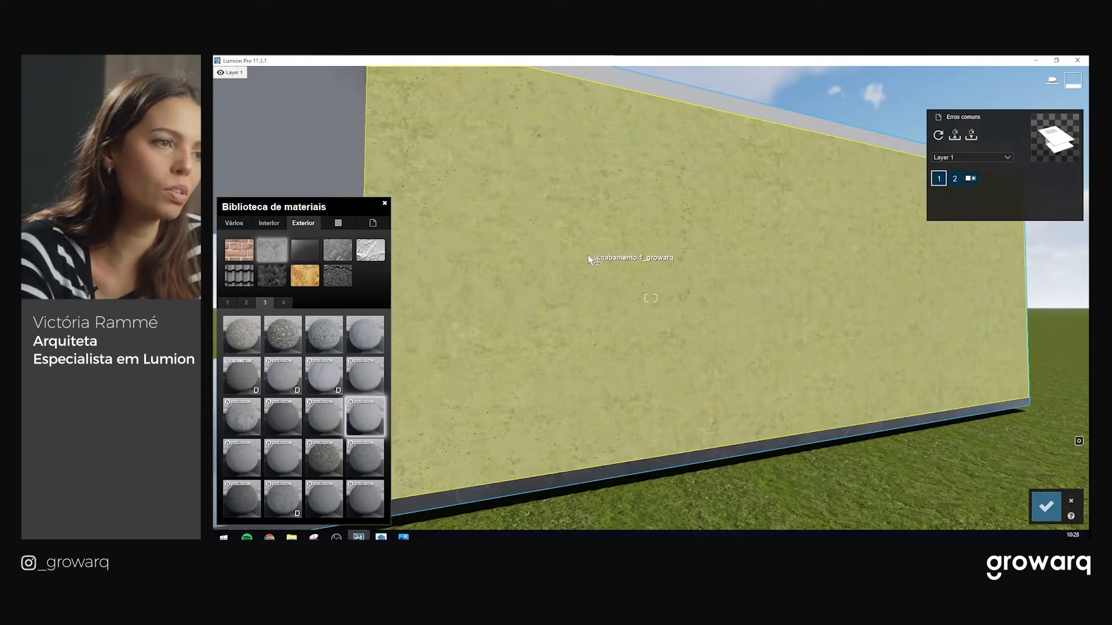
key(s)
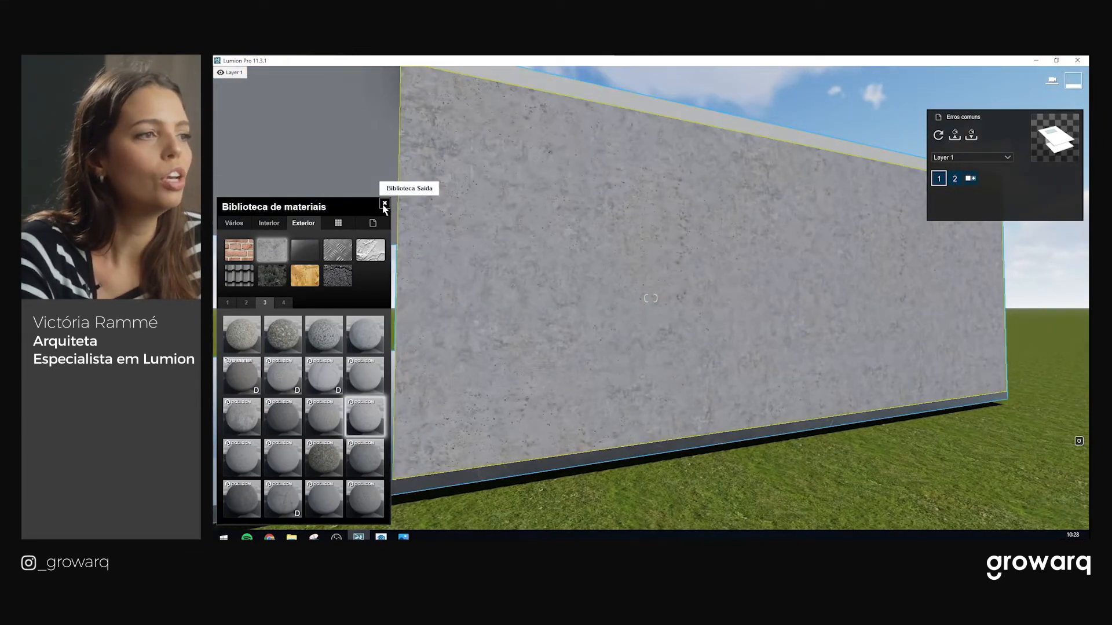
Tint the concrete white and raise Colorização to about 0.7 to lighten it
click(384, 204)
click(336, 355)
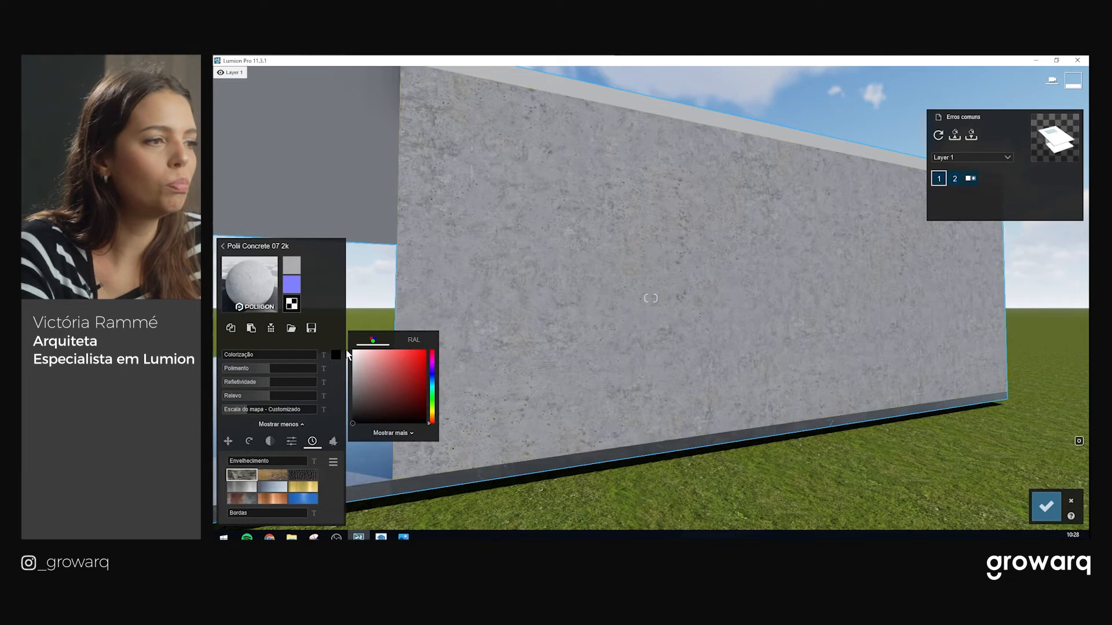
drag(232, 355, 285, 356)
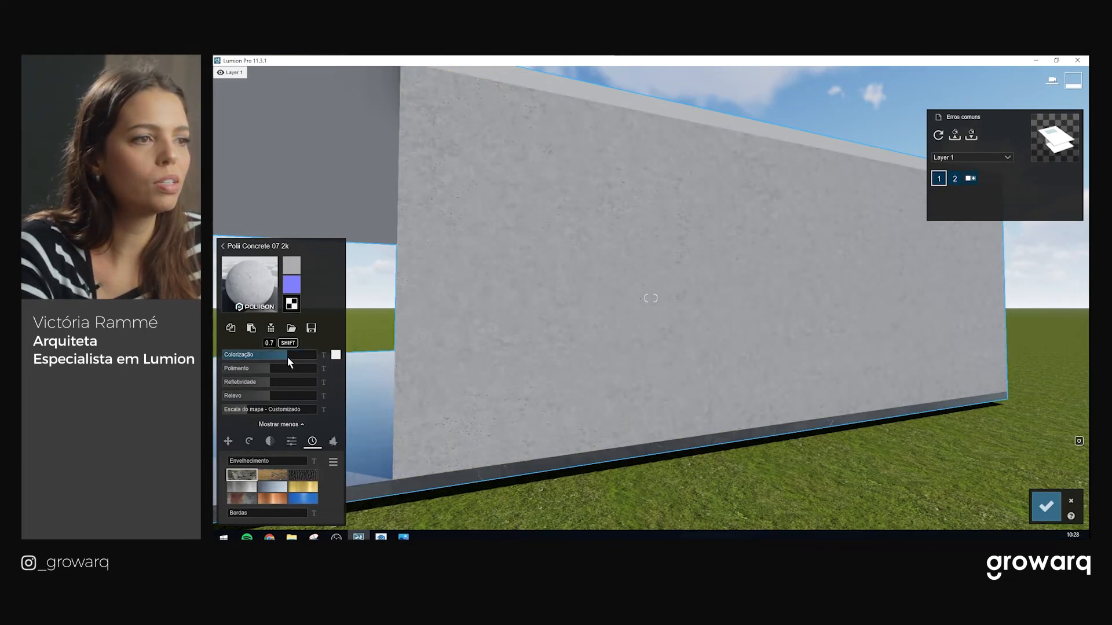
scroll(695, 305, up, 5)
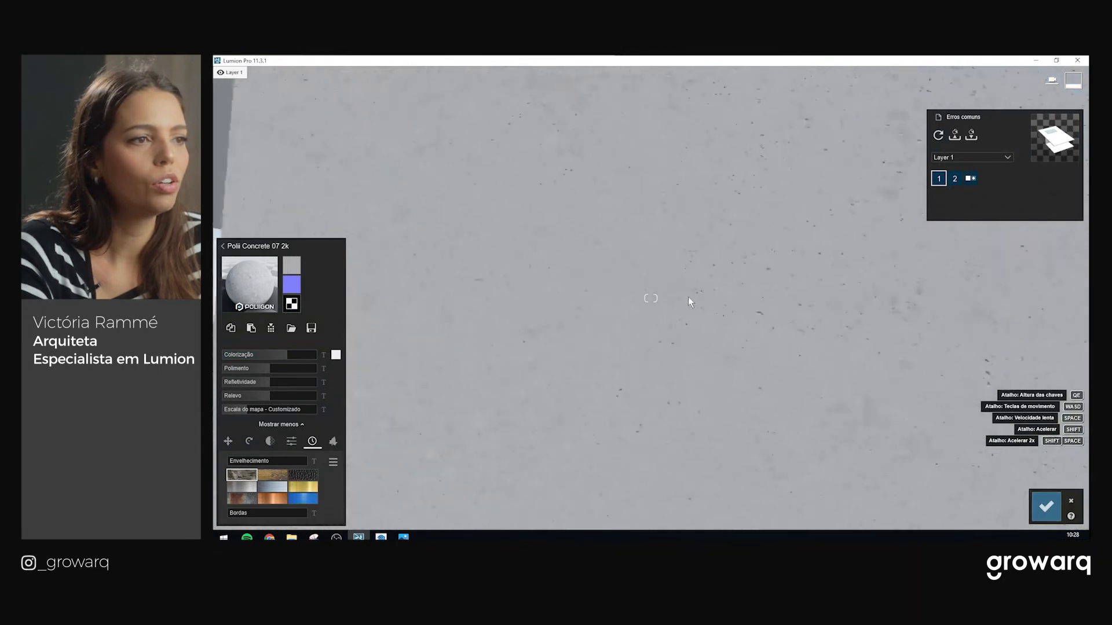
scroll(683, 299, down, 5)
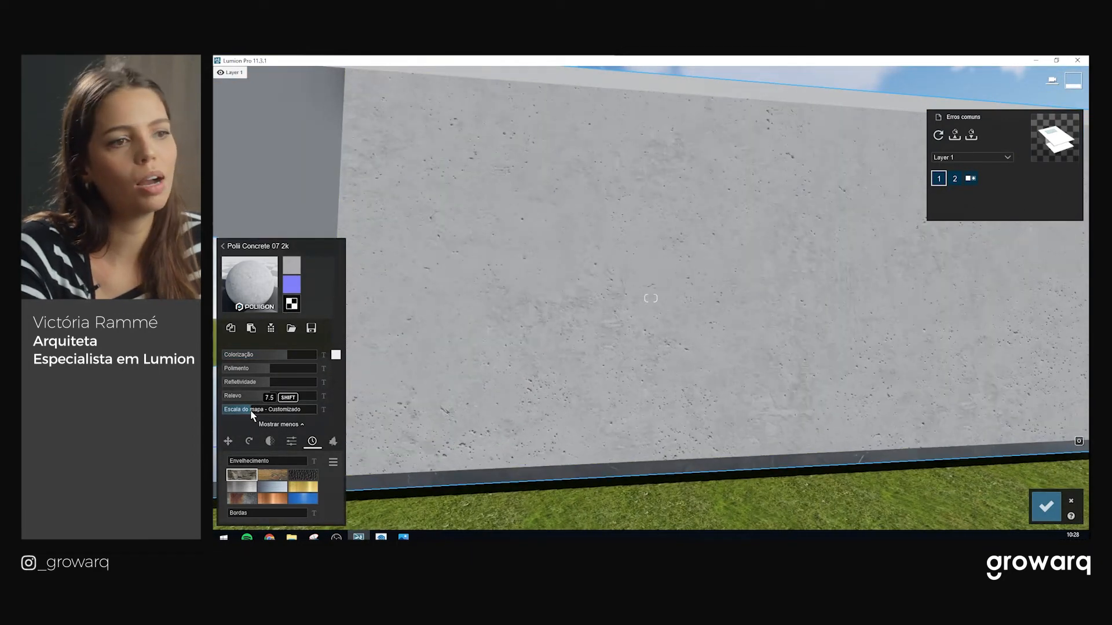
drag(293, 356, 307, 354)
scroll(586, 334, up, 5)
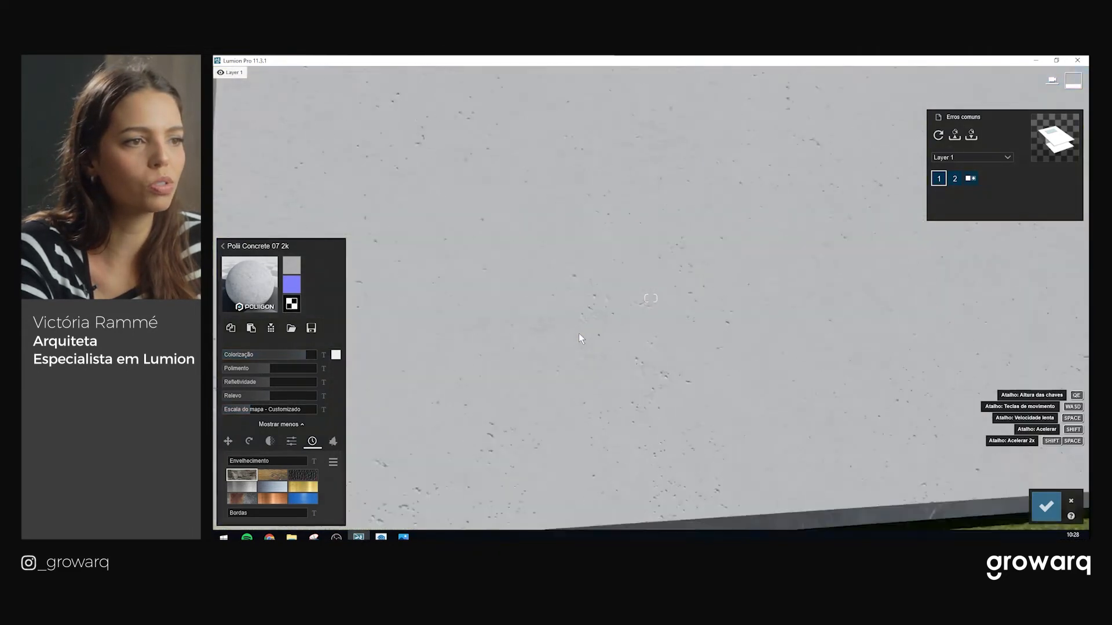
scroll(573, 337, down, 4)
scroll(572, 343, up, 4)
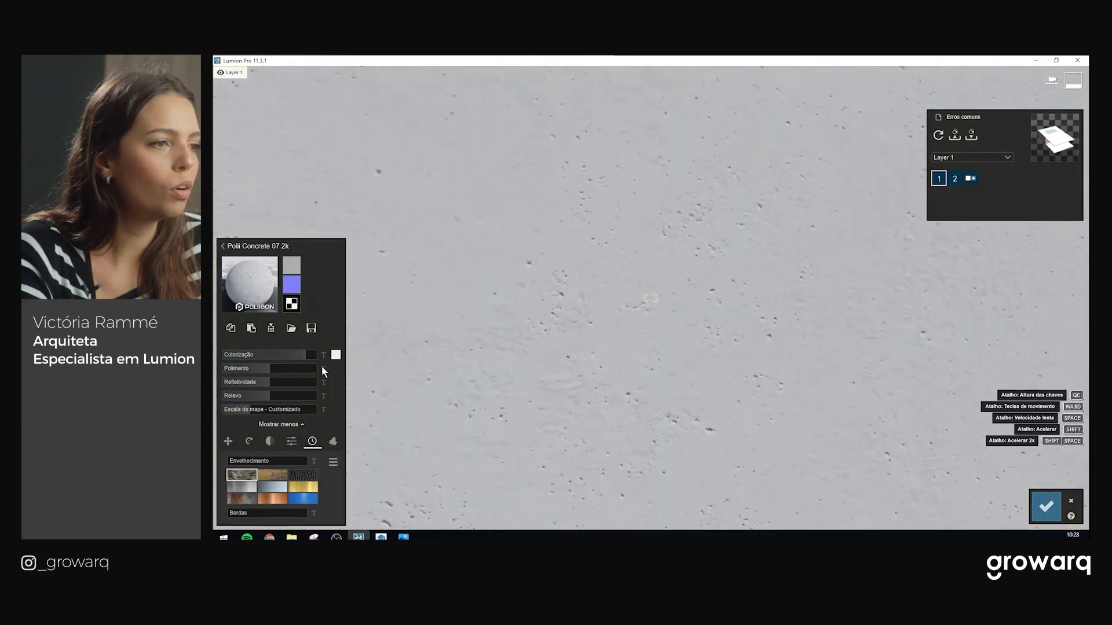
scroll(656, 323, down, 4)
scroll(657, 321, up, 4)
Change the concrete wall's tint colour to a soft light pink
right_drag(658, 321, 567, 276)
key(a)
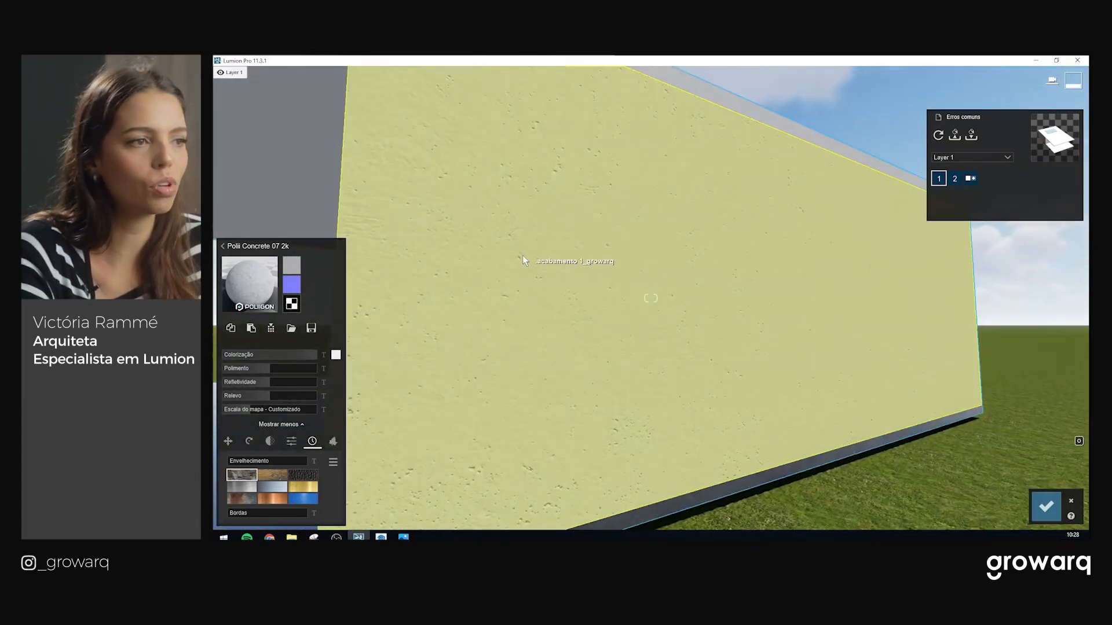
right_drag(464, 467, 417, 467)
key(d)
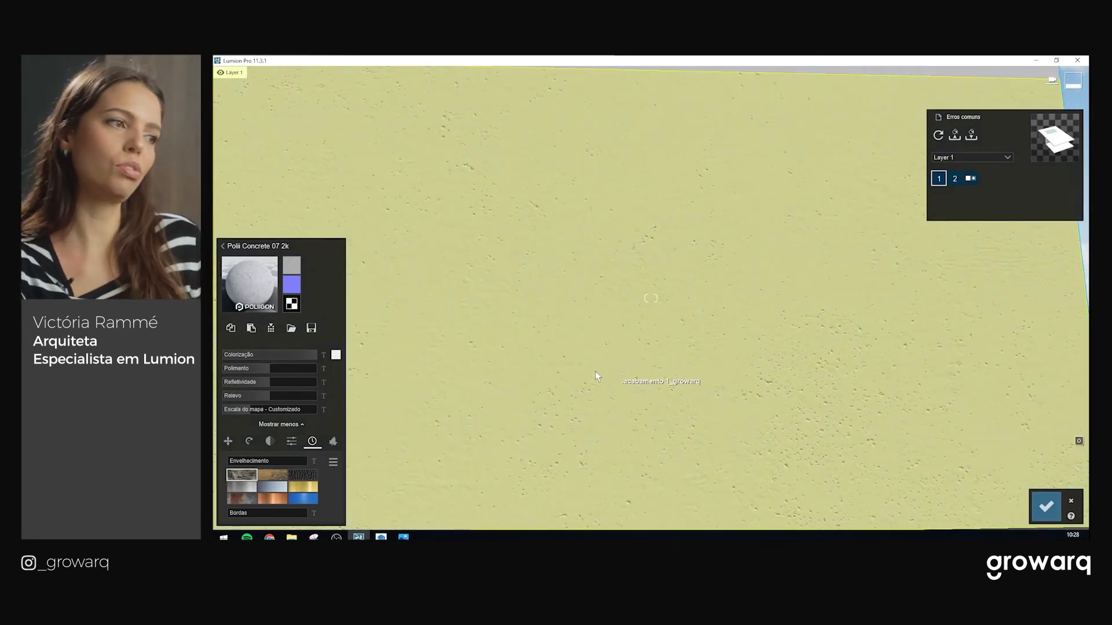
key(s)
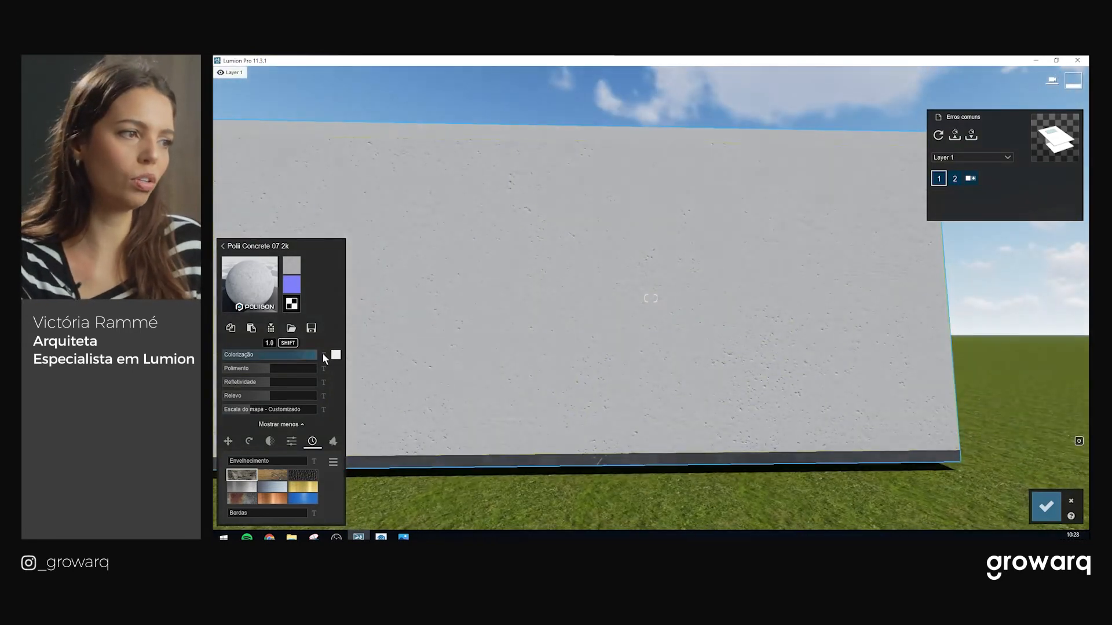
click(335, 355)
click(372, 382)
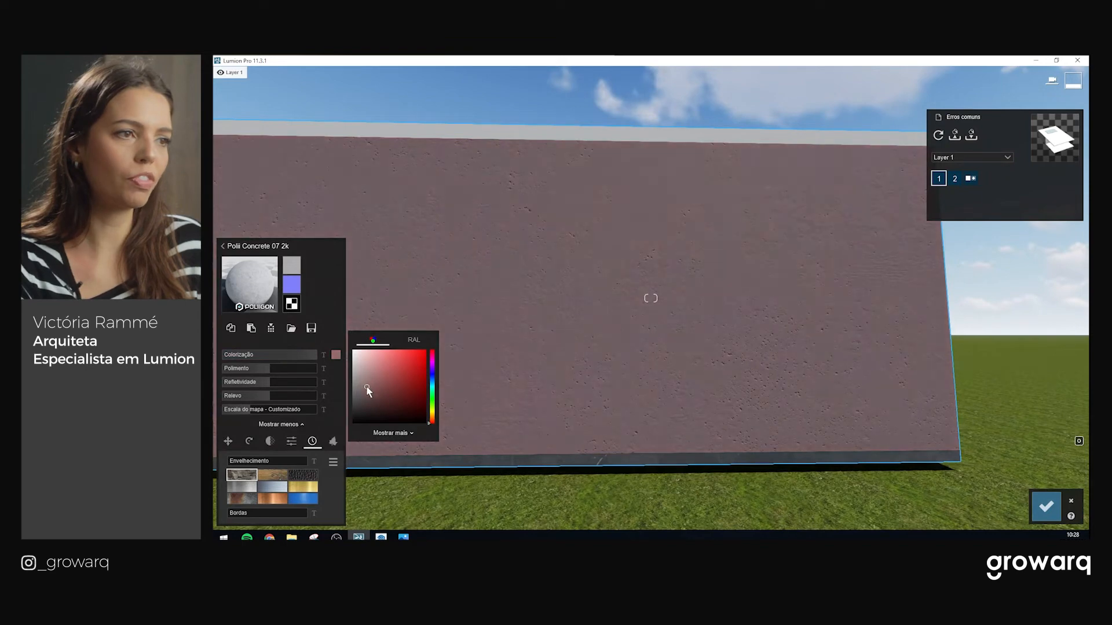
click(376, 364)
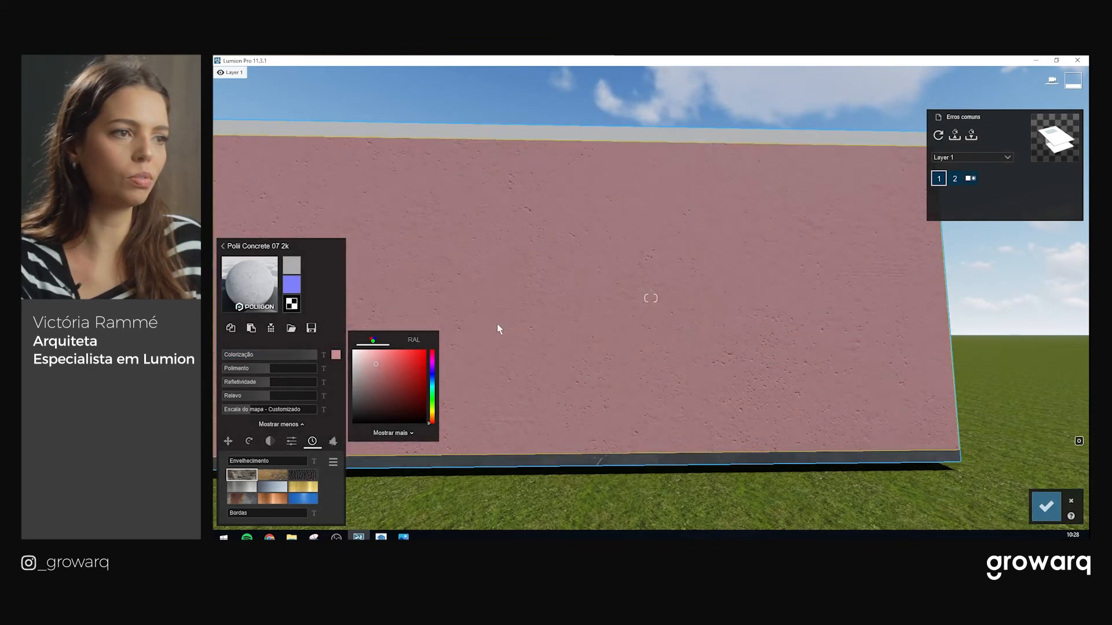
Inspect the pink wall, then bring up the Biblioteca de materiais to replace it
key(w)
key(s)
right_drag(653, 308, 654, 342)
key(s)
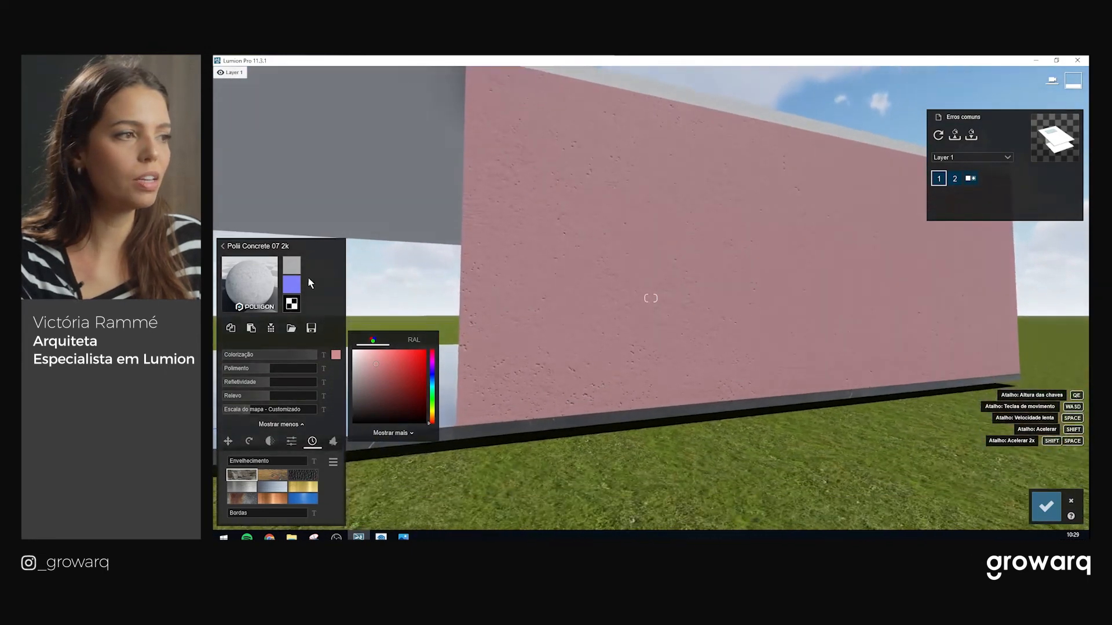
click(248, 274)
Try a dark Asfalto material and then a pink plaster finish on the wall
click(342, 279)
click(325, 365)
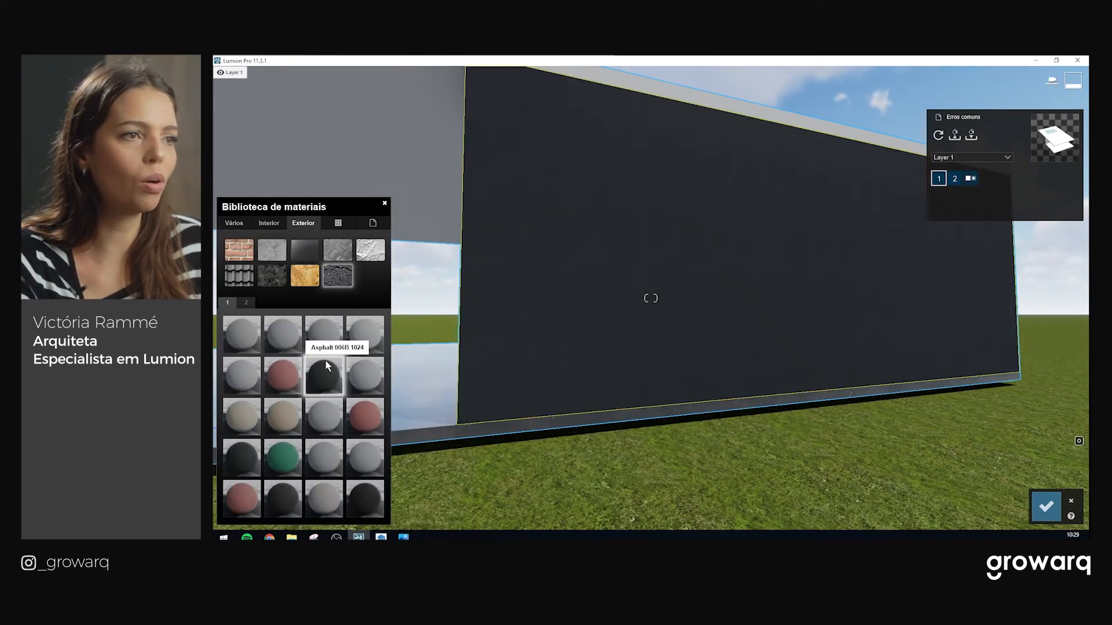
scroll(457, 241, up, 3)
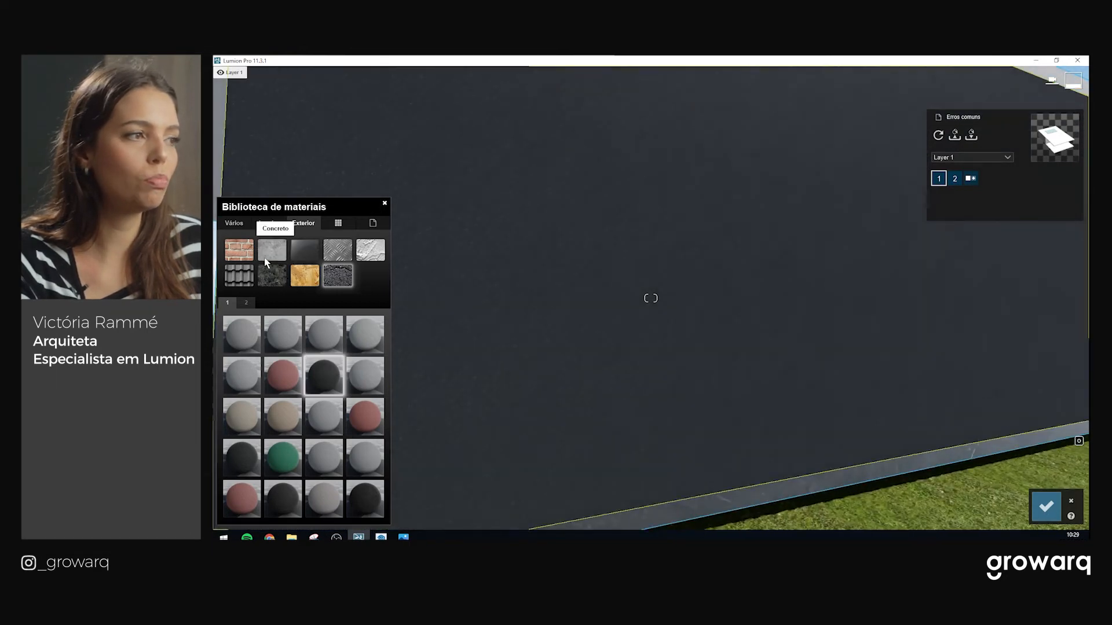
click(338, 257)
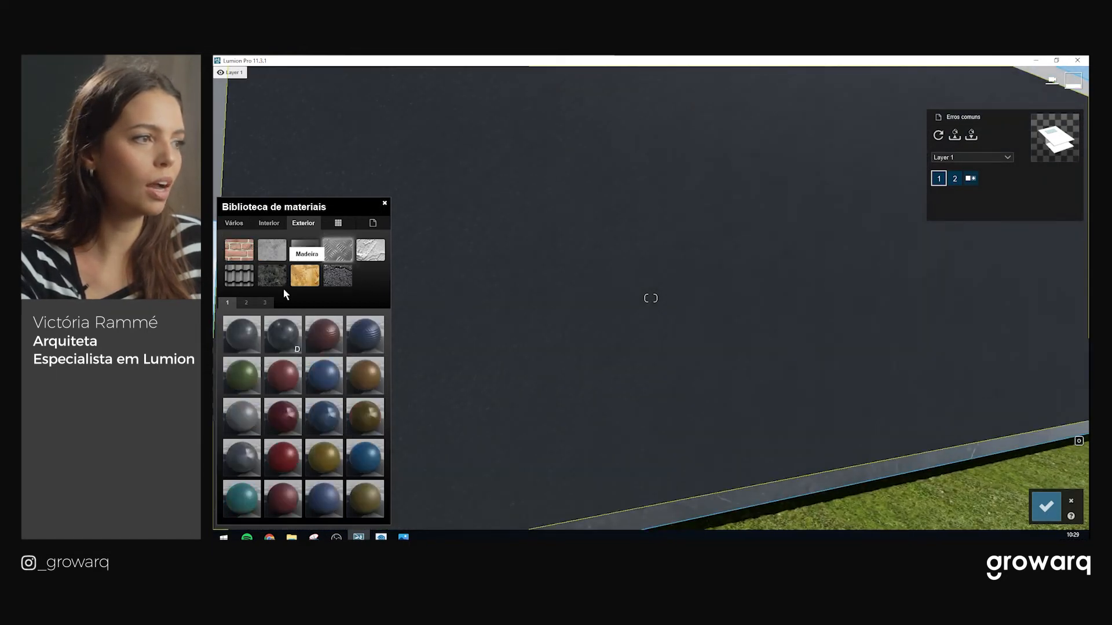
click(284, 495)
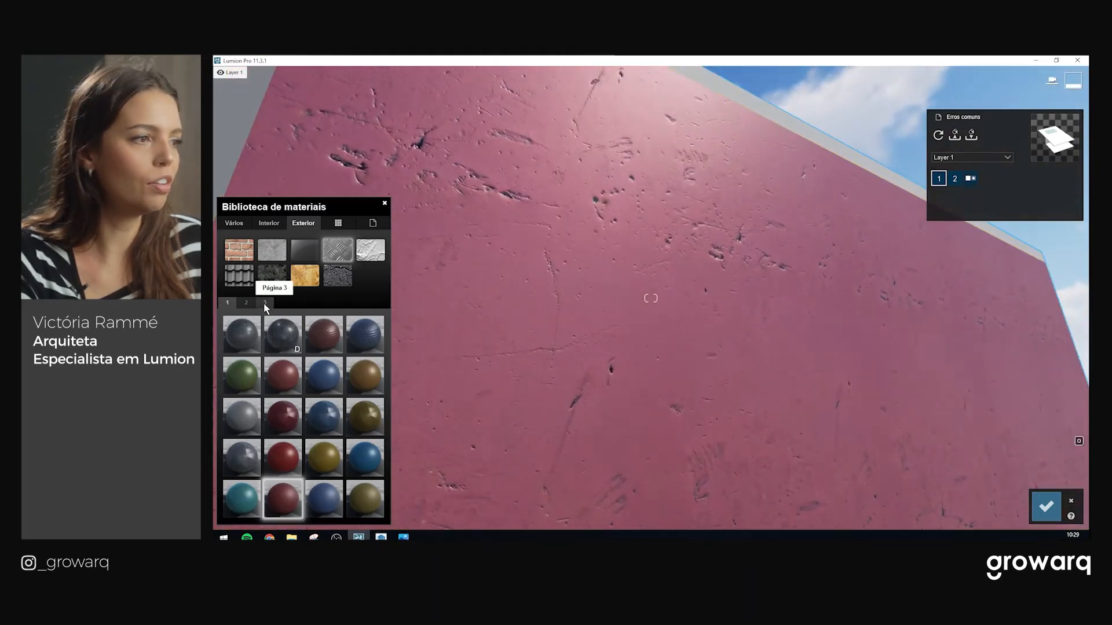
Apply Polii Rust Plain 029 2k from page 3 and confirm the wall material
click(264, 303)
click(315, 498)
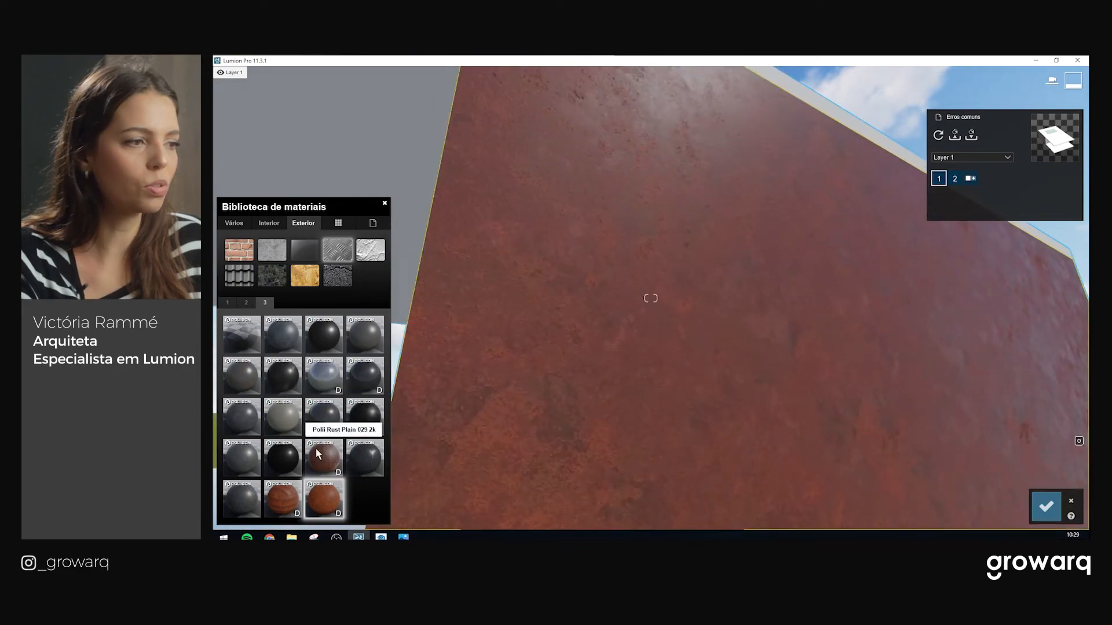
click(323, 457)
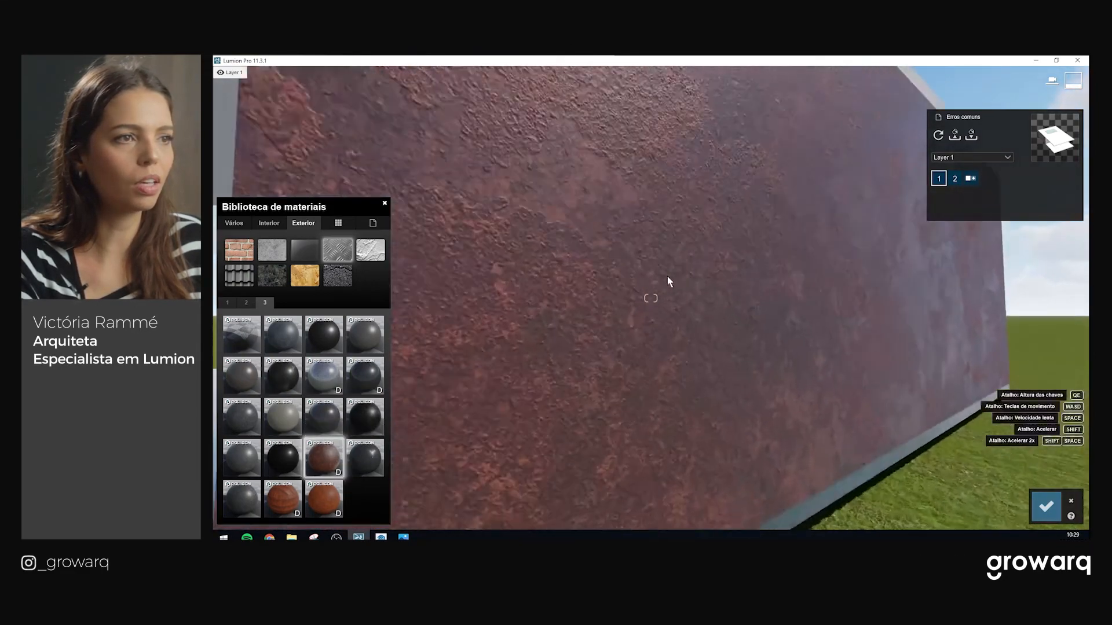
click(1047, 507)
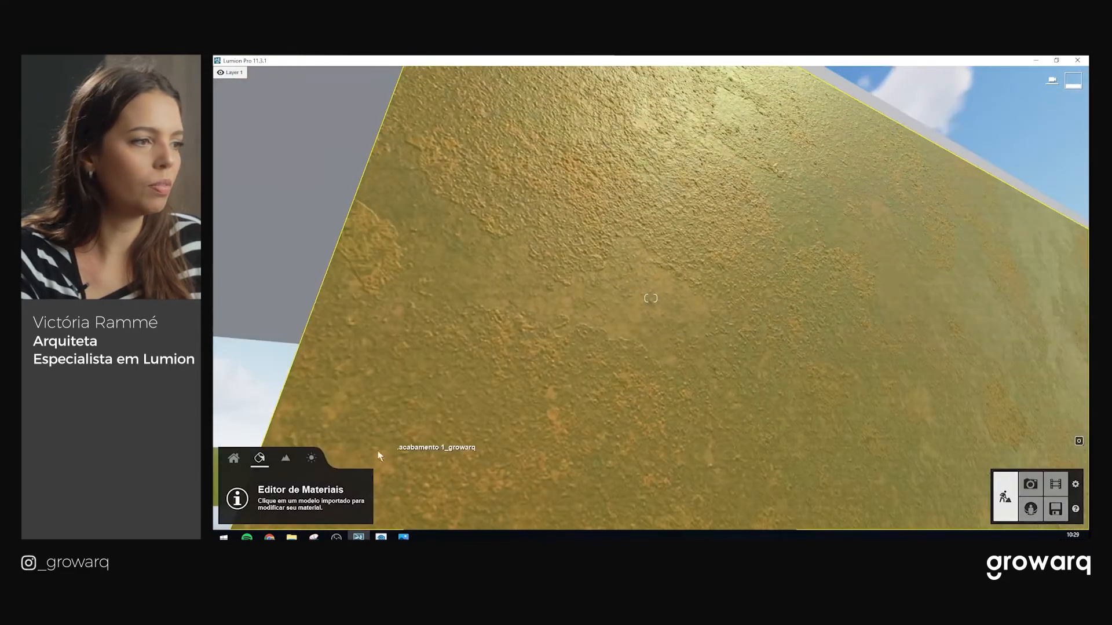
Reopen the wall's rust material, max out Colorização and adjust Refletividade
click(429, 402)
drag(242, 341, 279, 374)
click(280, 371)
key(s)
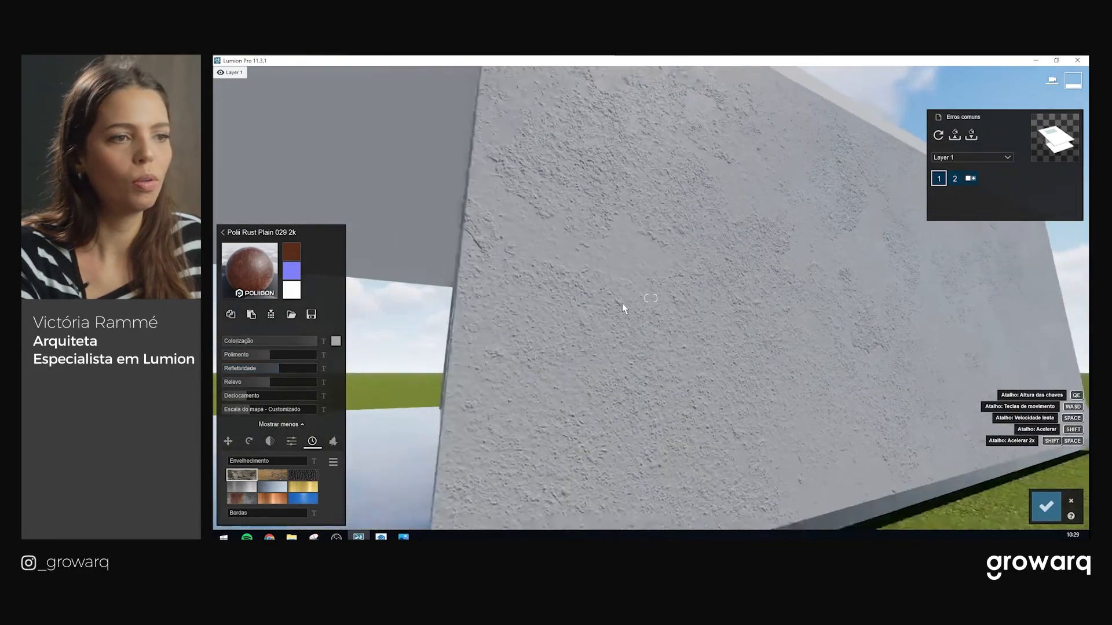
right_drag(669, 315, 715, 343)
key(d)
key(w)
right_drag(685, 328, 693, 330)
key(w)
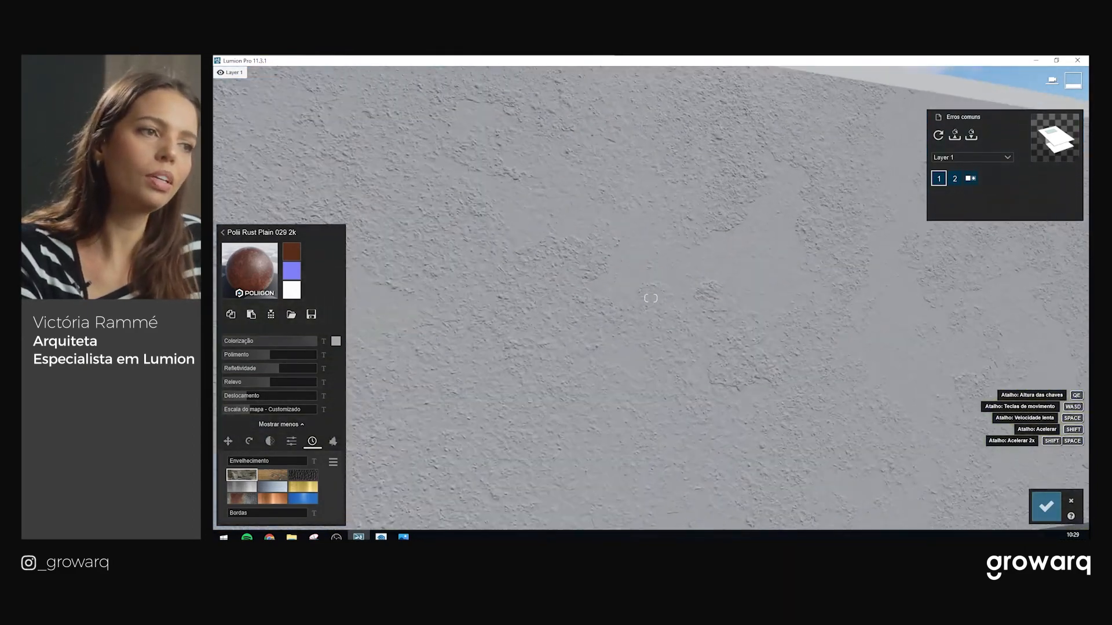
key(s)
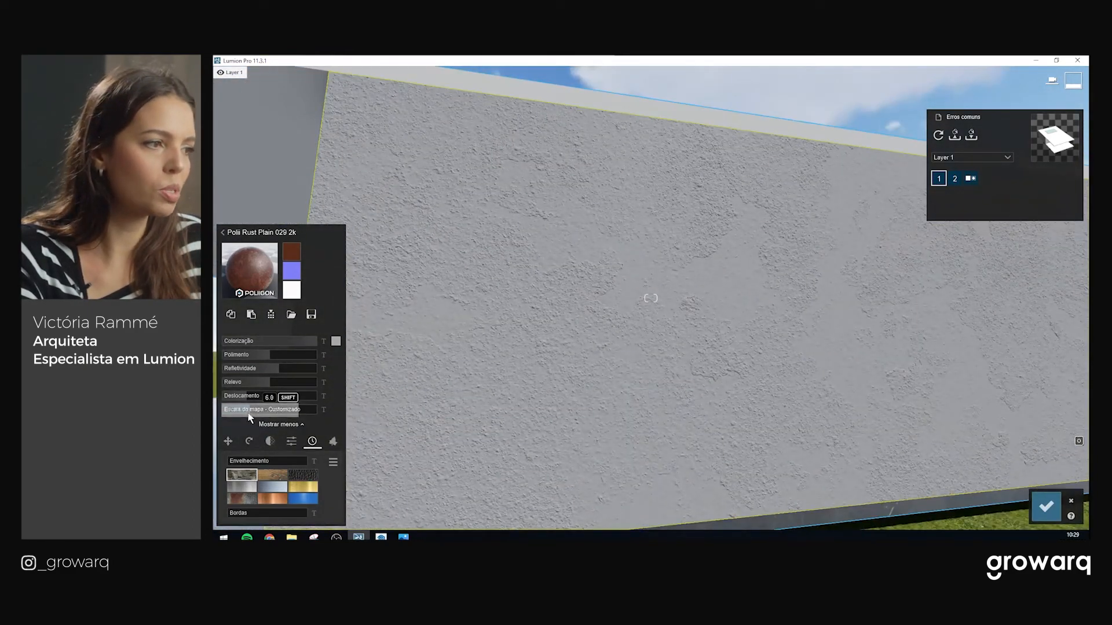
Reduce the wall's Relevo from 1.0 to 0.5 and tint it light blue
drag(261, 384, 246, 388)
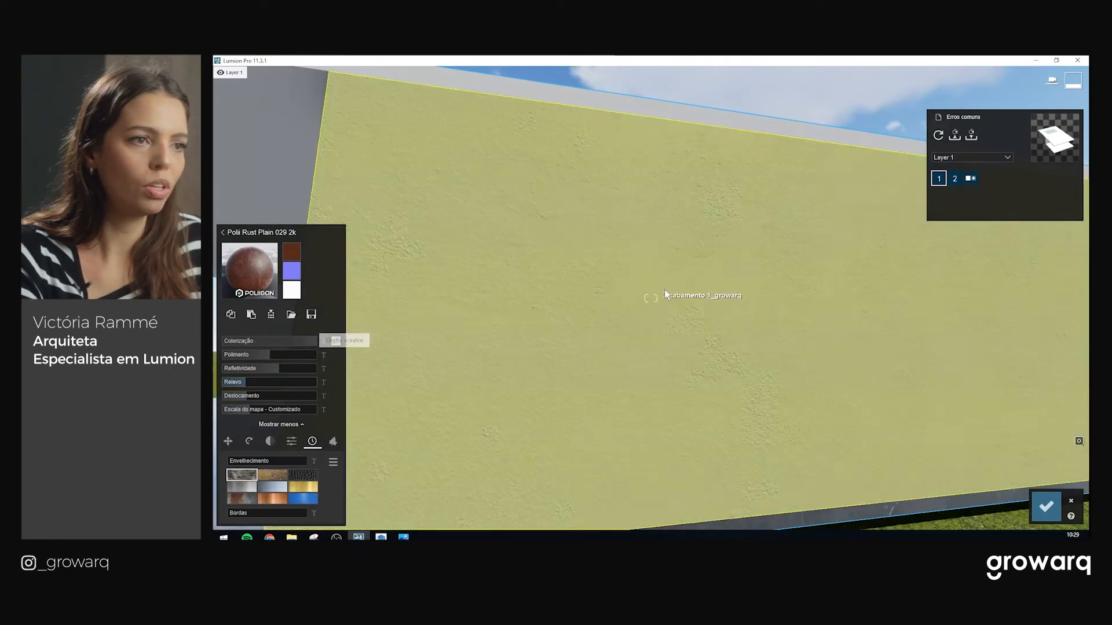
scroll(648, 303, up, 3)
mouse_move(648, 302)
right_down()
mouse_move(724, 284)
mouse_move(793, 292)
mouse_move(650, 301)
right_up()
scroll(650, 300, down, 3)
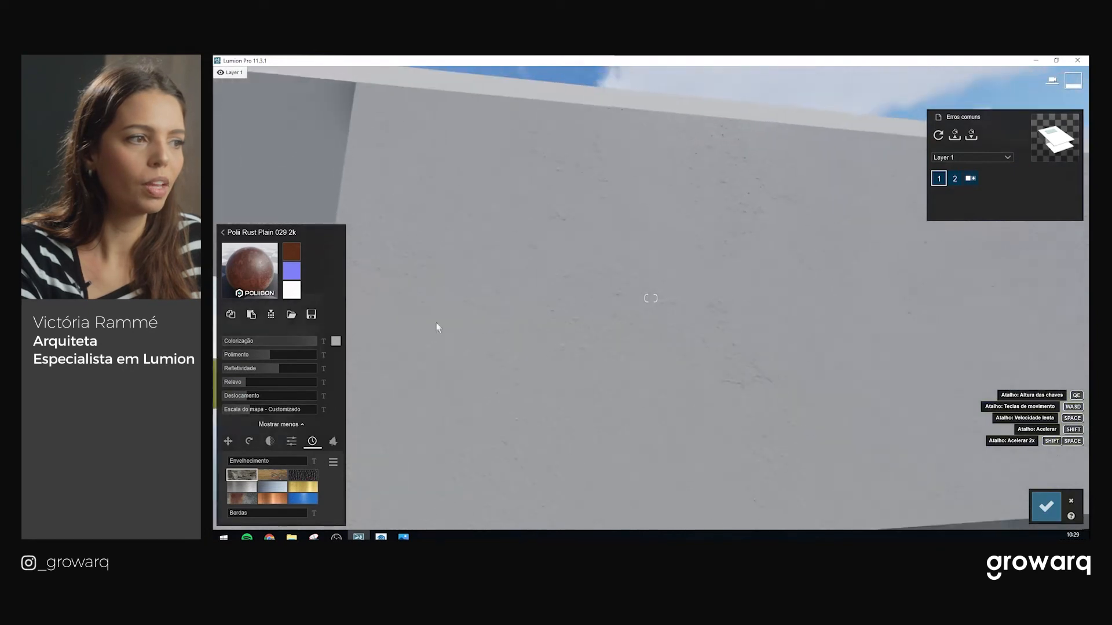
click(335, 342)
mouse_move(362, 368)
mouse_down()
mouse_move(373, 339)
mouse_move(413, 344)
mouse_move(391, 349)
mouse_move(433, 374)
mouse_move(371, 360)
mouse_up()
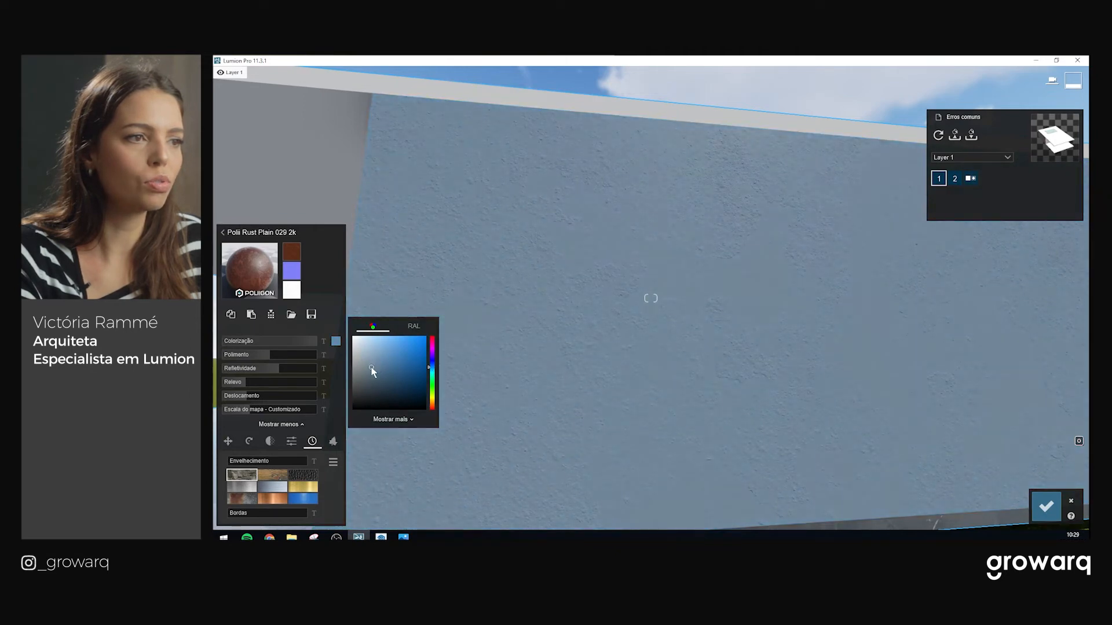
Fly around the pale blue-grey wall to check its texture from several angles
key(s)
key(w)
right_drag(730, 335, 627, 354)
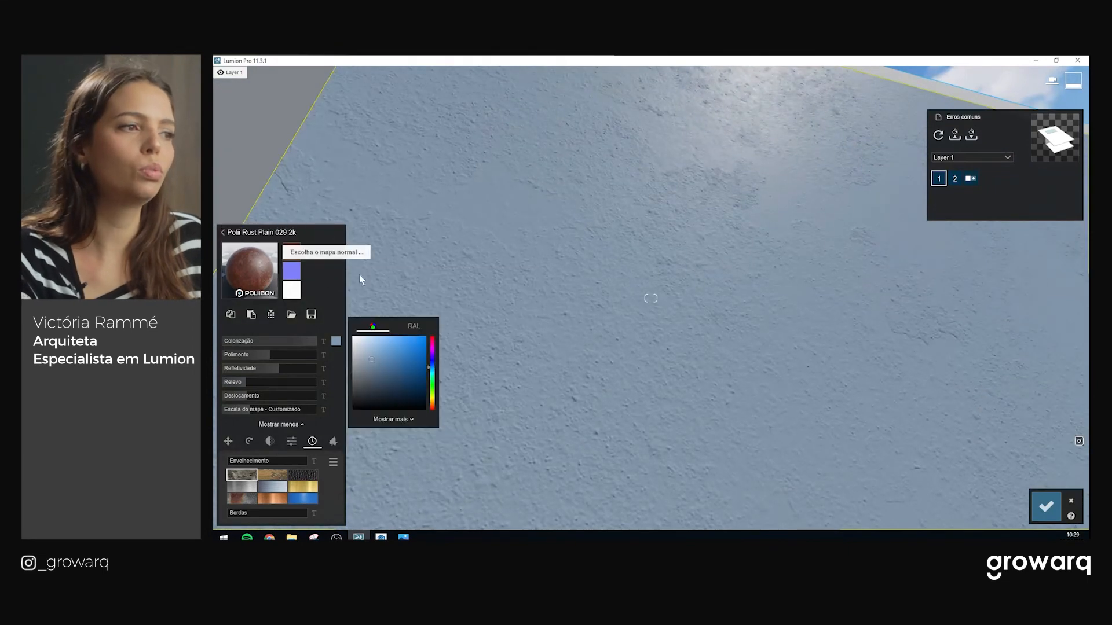
key(s)
right_drag(588, 251, 702, 321)
key(s)
key(w)
key(s)
key(w)
key(s)
key(w)
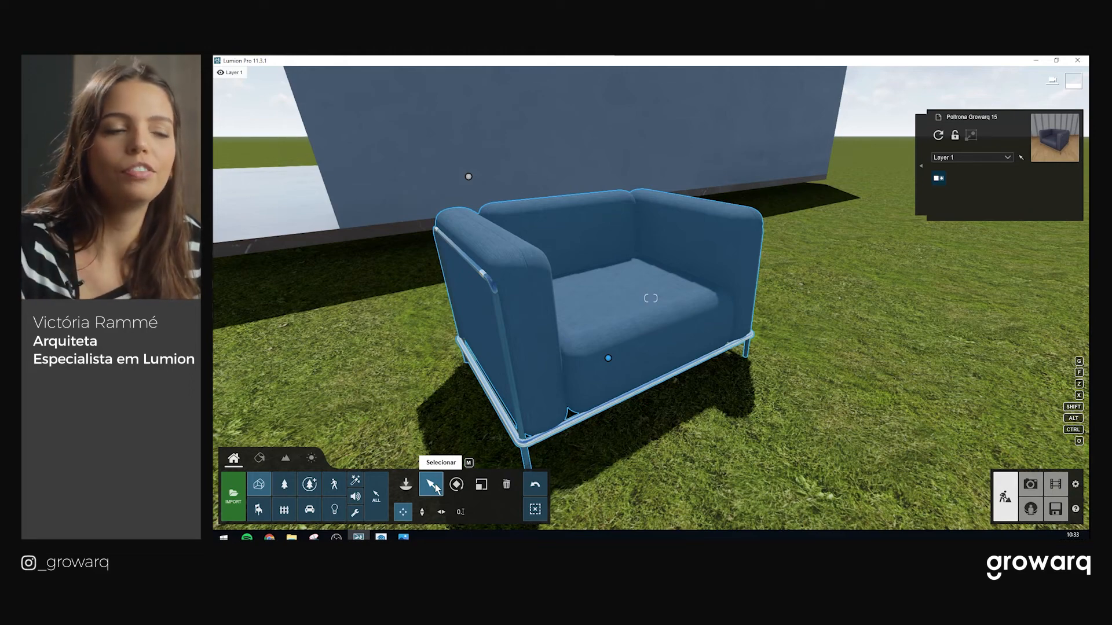
Move close to the armchair and select it for material editing
right_drag(599, 174, 581, 171)
key(a)
right_drag(787, 336, 828, 373)
key(w)
key(s)
key(w)
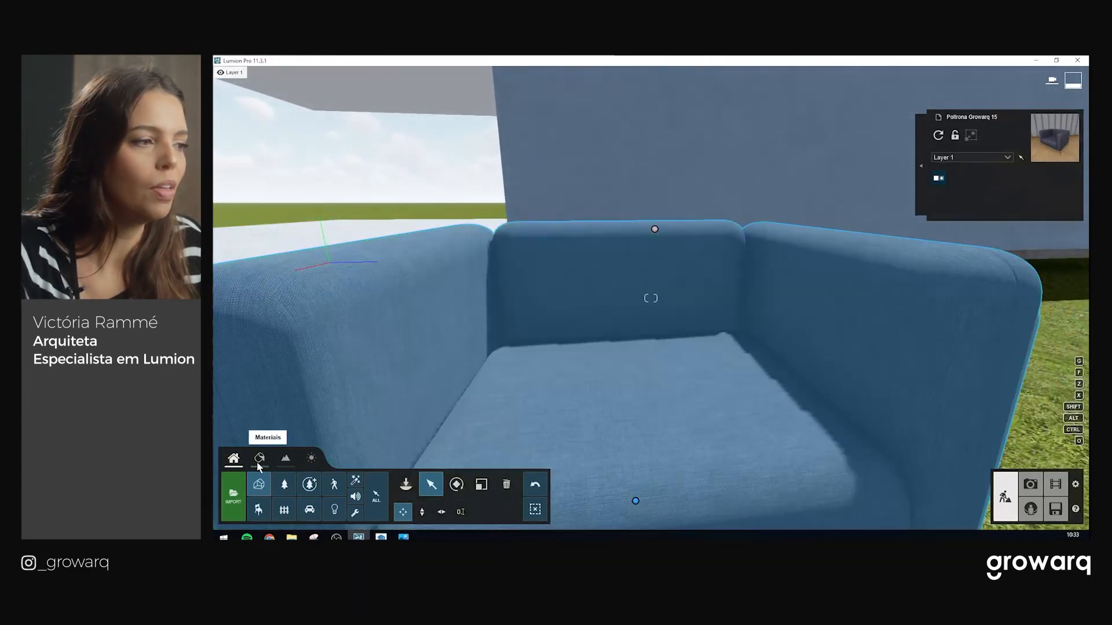
click(258, 457)
click(597, 401)
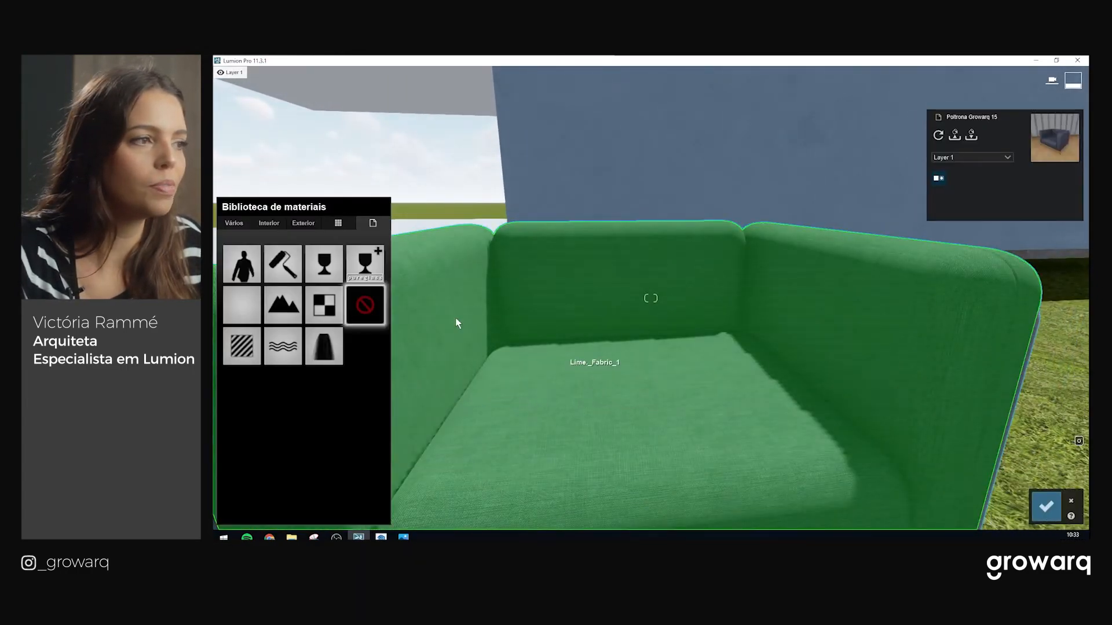
Try Interior fabrics on the armchair, ending on pink Carpet Office 005 1024
click(270, 229)
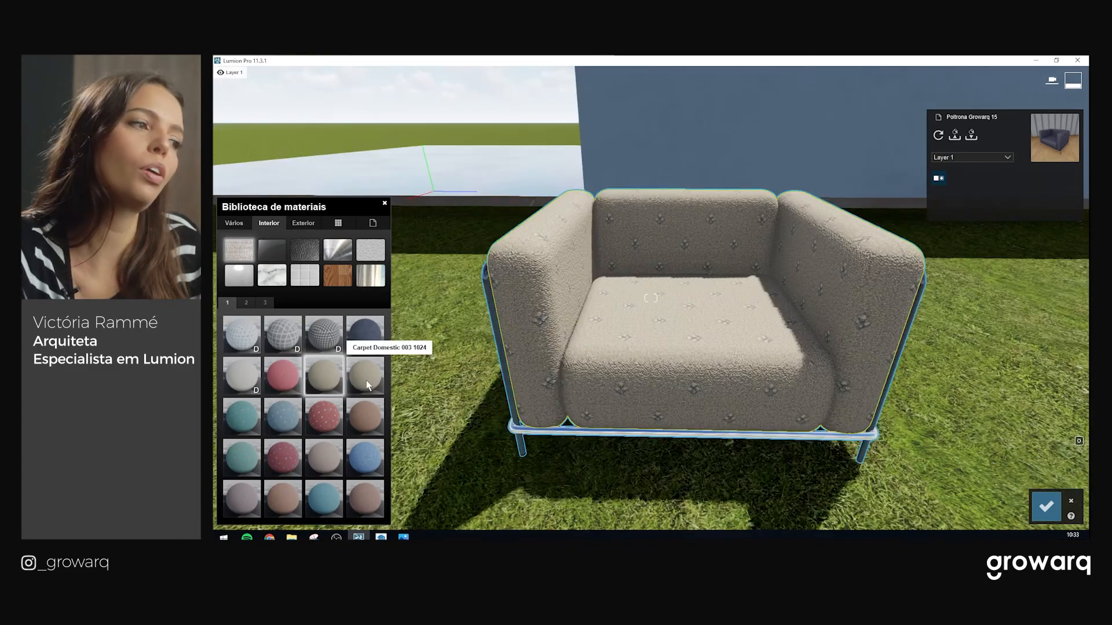
click(369, 384)
scroll(677, 340, up, 3)
scroll(676, 341, down, 3)
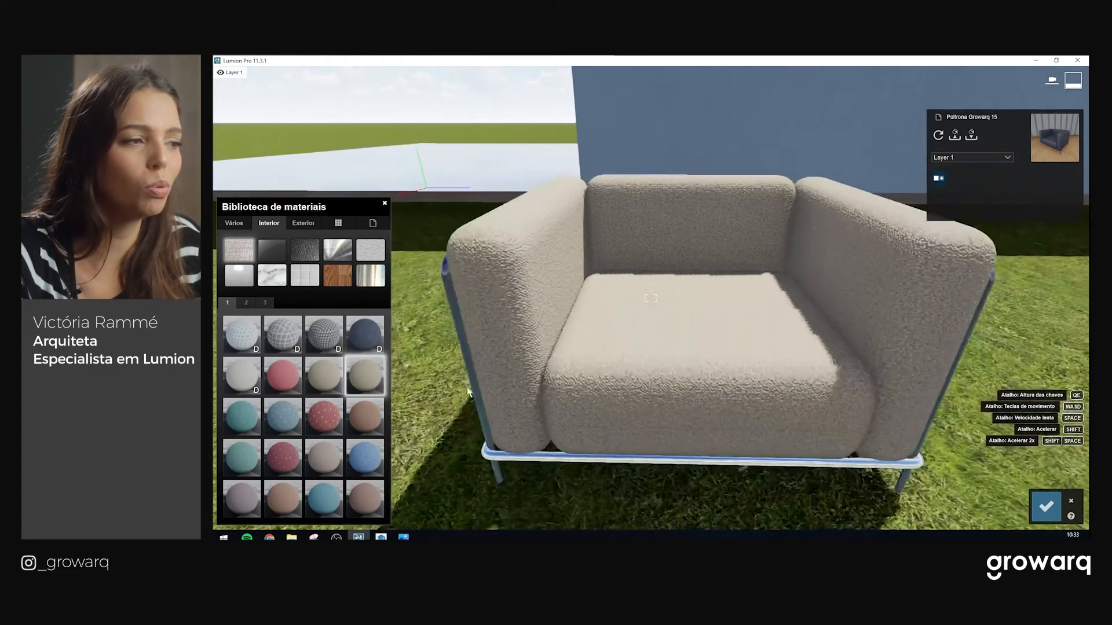
click(284, 459)
click(319, 462)
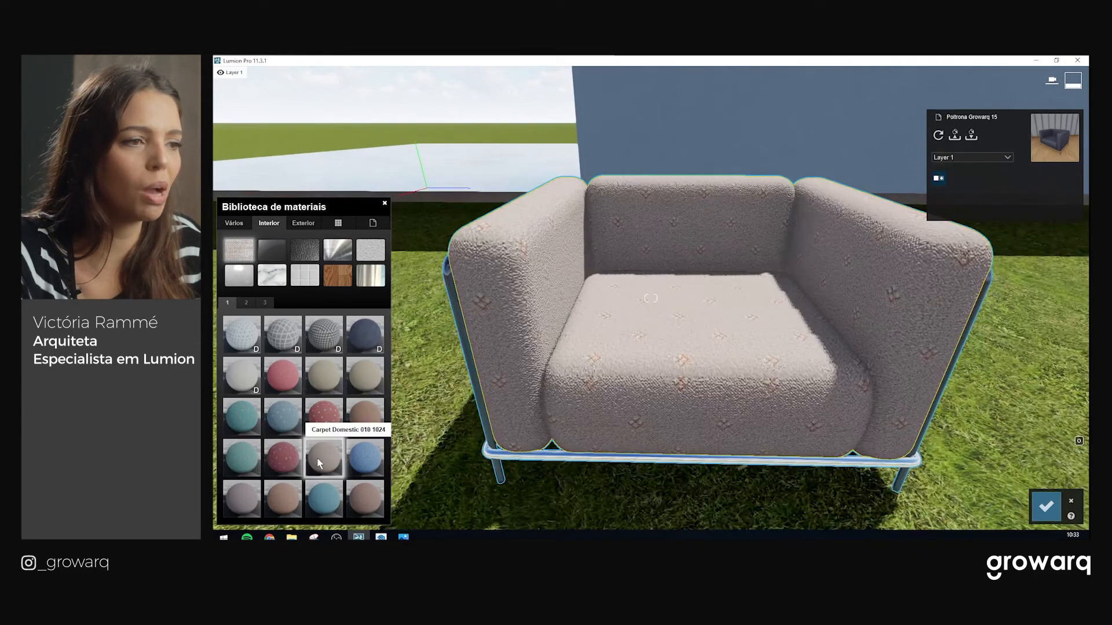
click(289, 490)
click(325, 495)
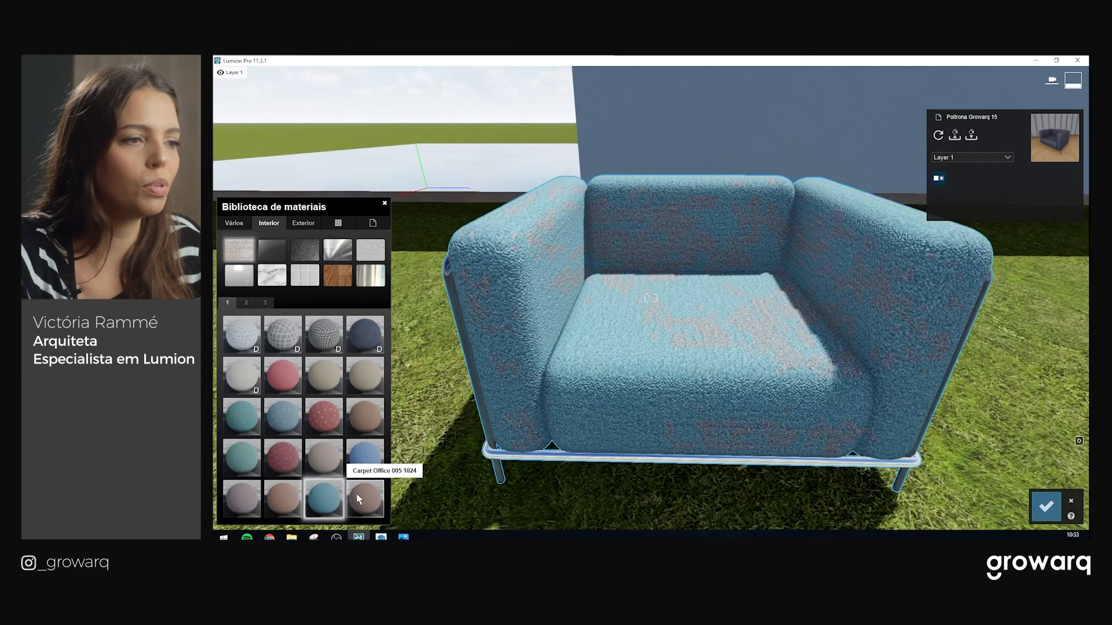
click(356, 494)
Show the third page of the Interior materials grid
scroll(692, 302, up, 3)
scroll(679, 304, down, 4)
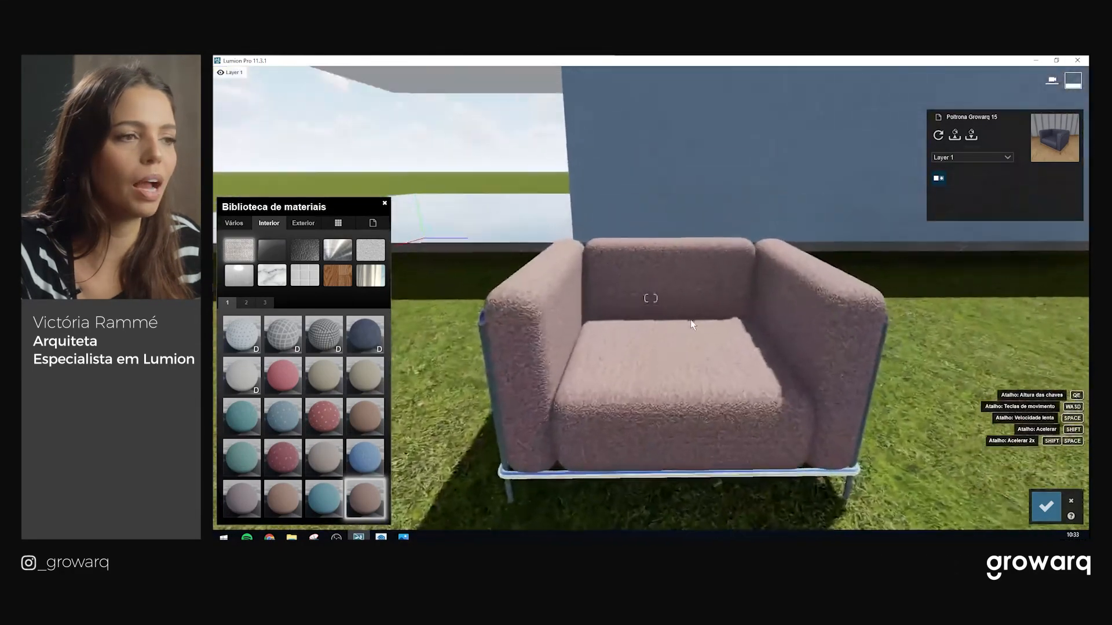
scroll(683, 322, up, 5)
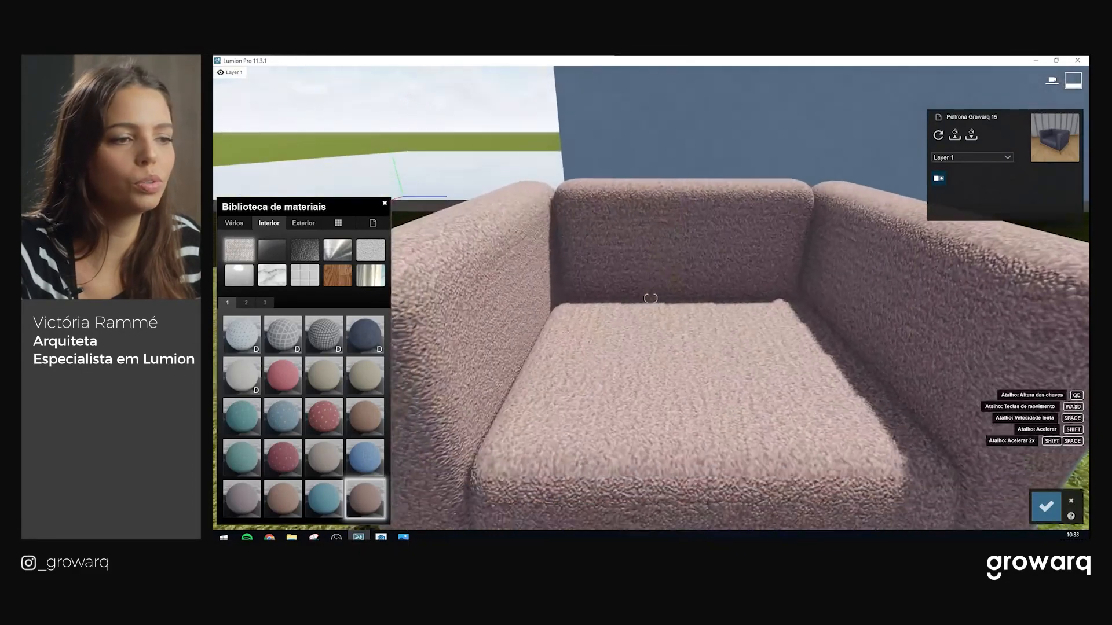
scroll(686, 321, down, 3)
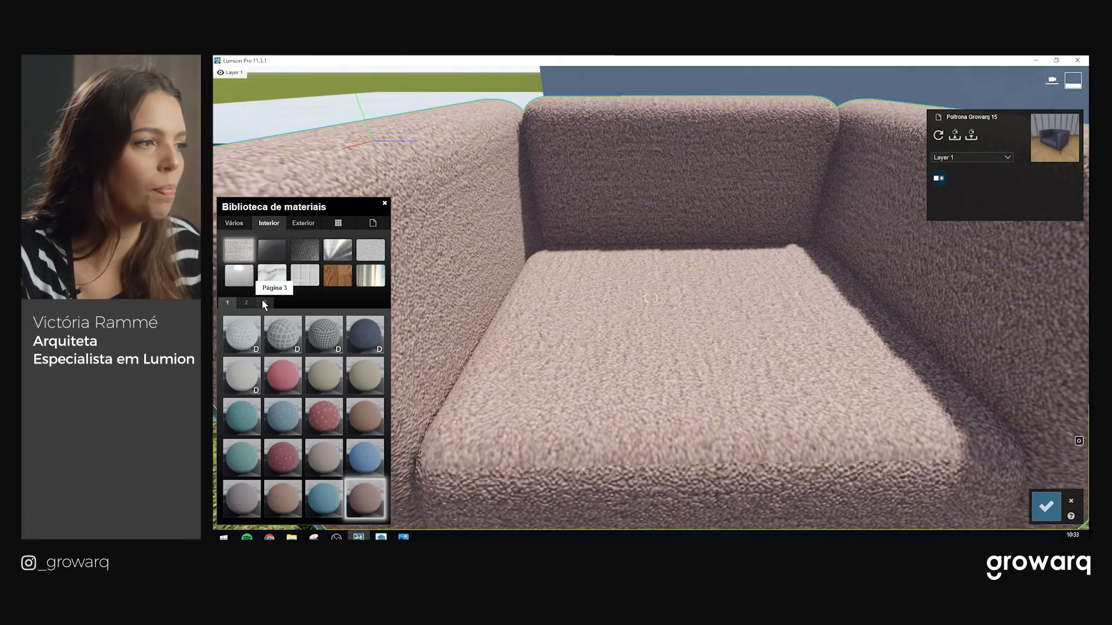
click(263, 301)
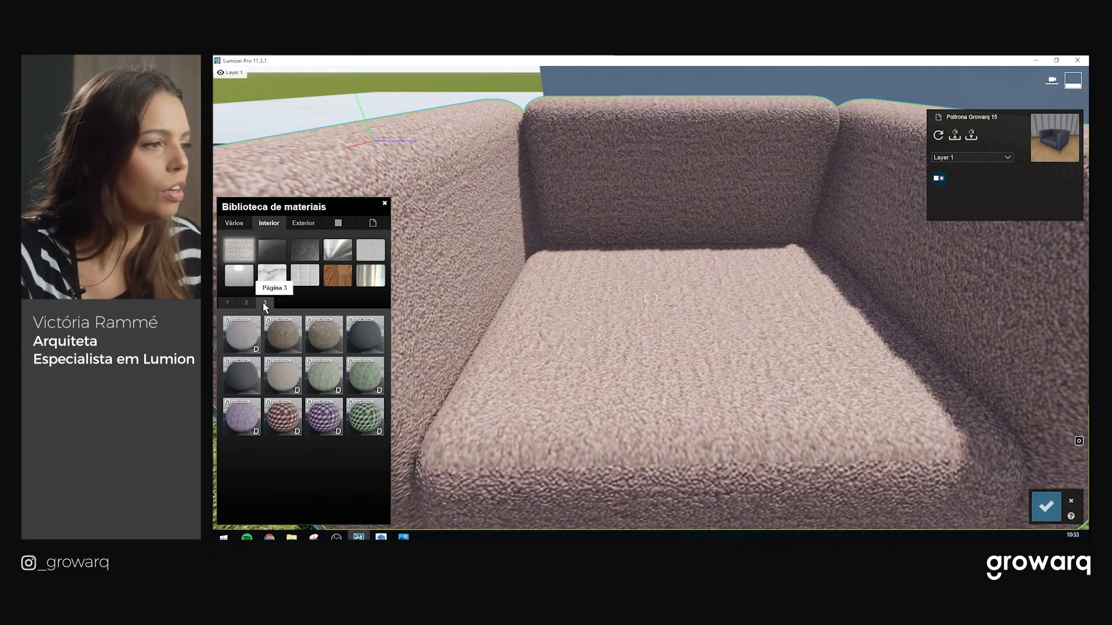
On page 2, preview several carpets including Carpet Office 009 and 008 on the armchair
click(245, 302)
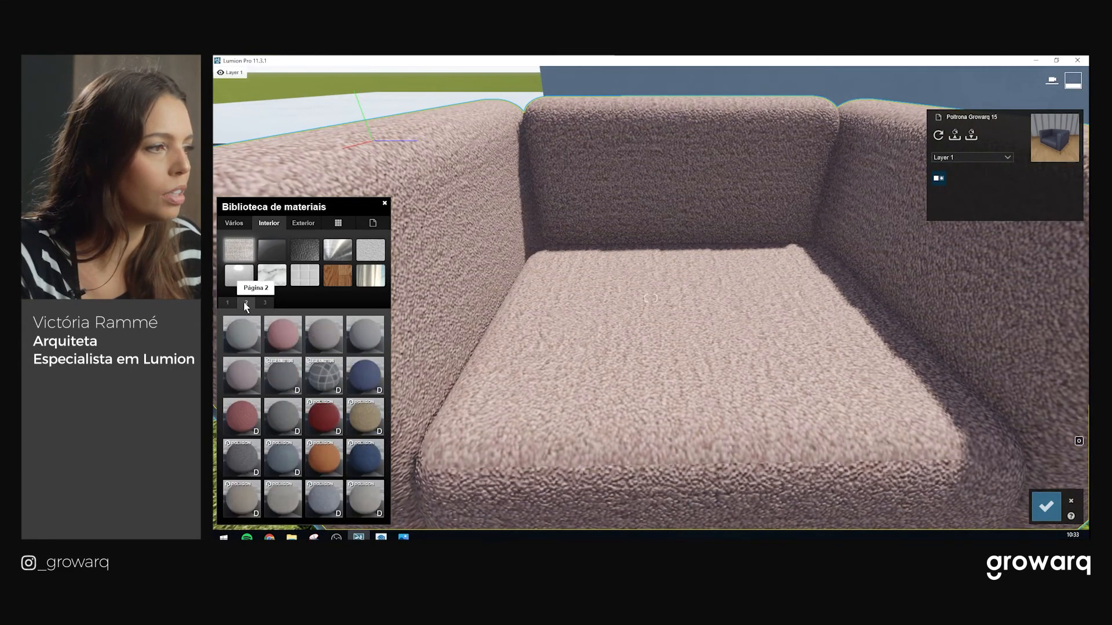
click(245, 337)
click(283, 336)
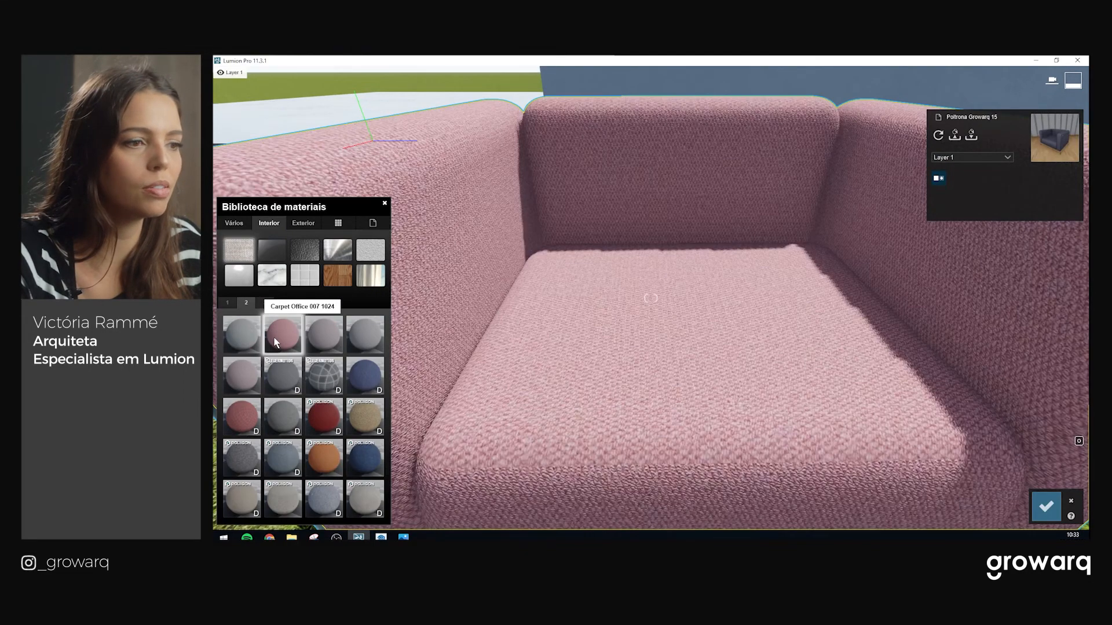
click(327, 335)
click(358, 346)
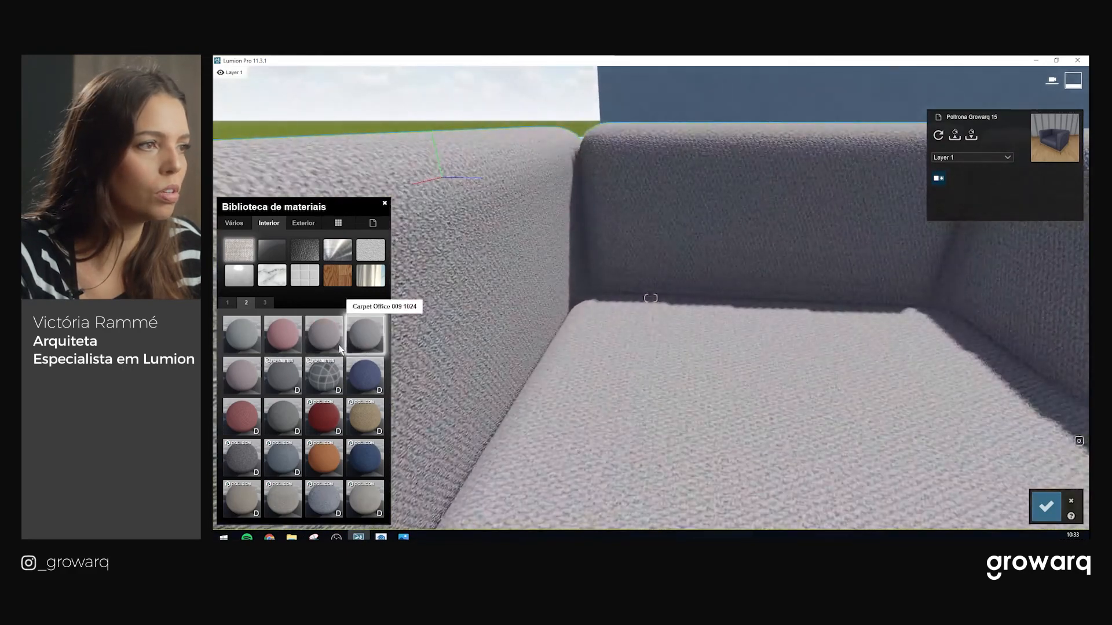
click(258, 381)
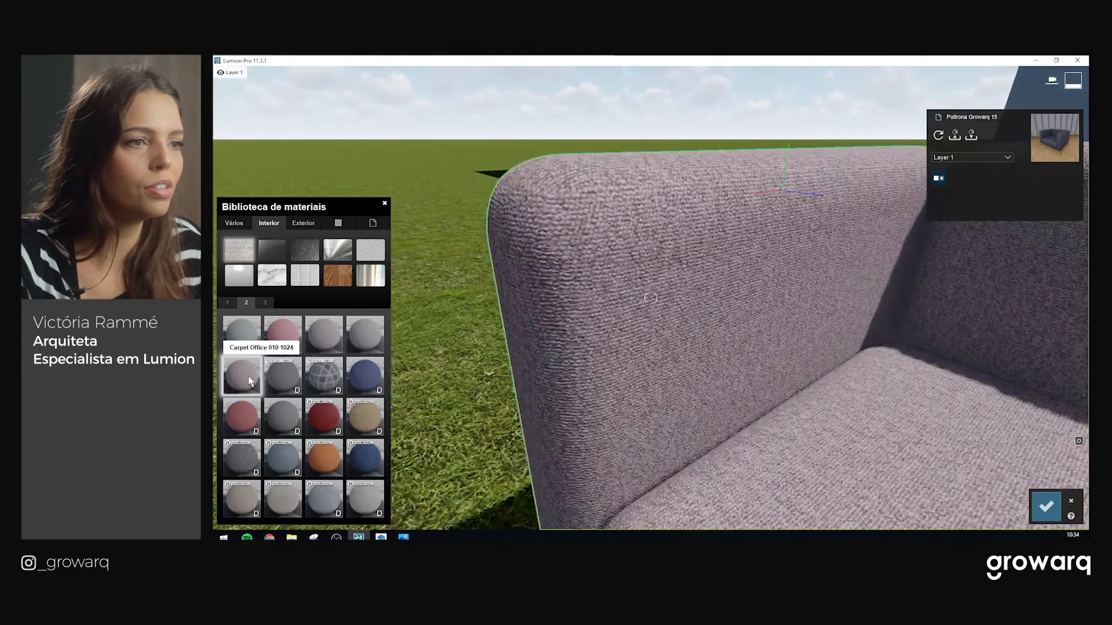
click(339, 340)
Compare Carpet Office 010 and other grey carpets on the armchair from different angles
scroll(679, 346, down, 3)
middle_drag(680, 346, 751, 413)
scroll(751, 409, up, 2)
right_drag(751, 409, 665, 372)
scroll(664, 372, up, 3)
click(241, 381)
scroll(739, 332, down, 3)
right_drag(739, 332, 745, 373)
scroll(744, 373, down, 2)
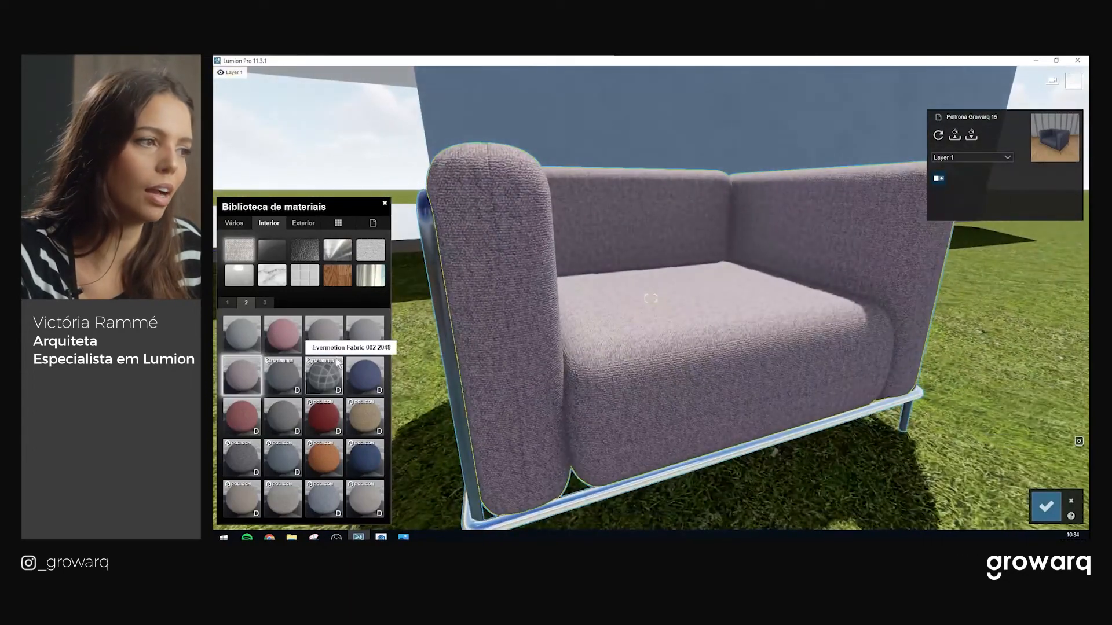
click(335, 342)
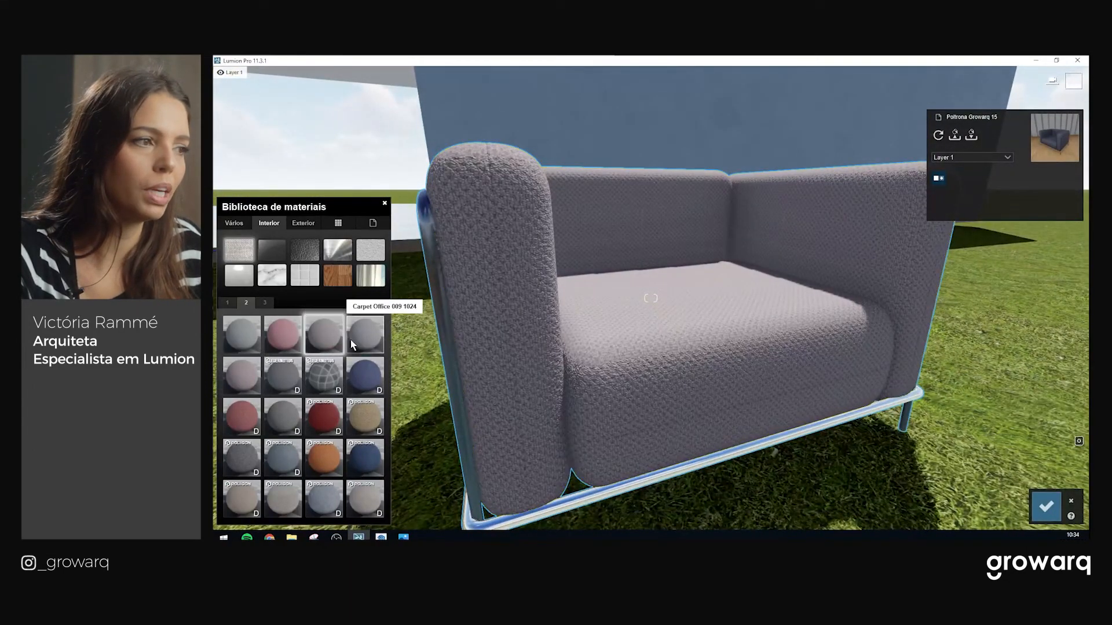
click(353, 344)
Settle the armchair upholstery on the grey woven Carpet Office 008 1024 fabric
right_drag(689, 394, 788, 461)
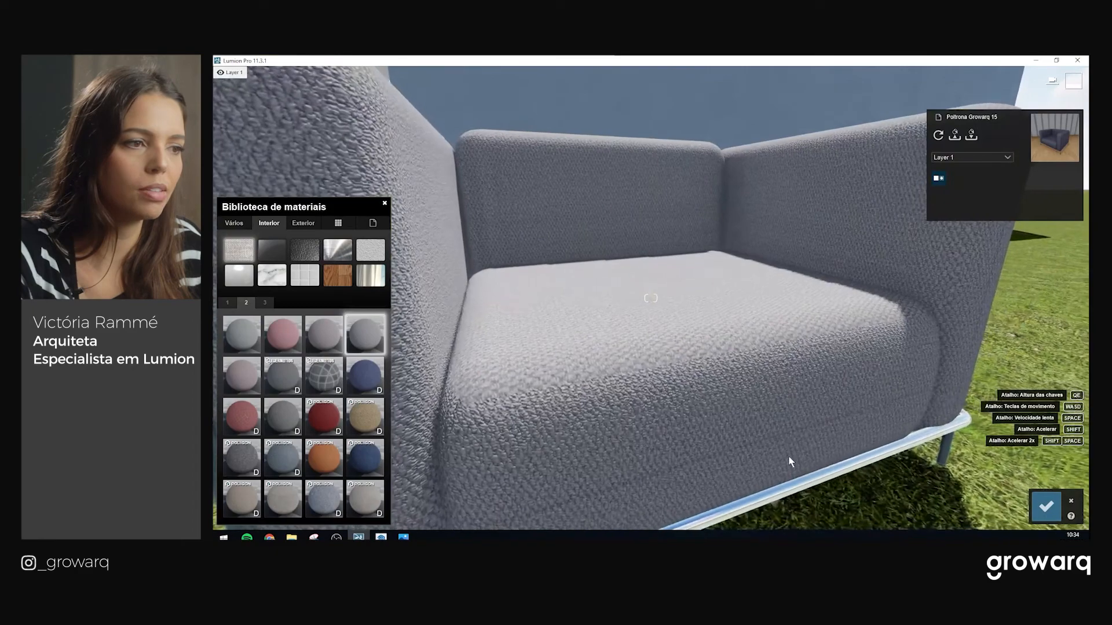
click(321, 326)
scroll(637, 364, down, 2)
mouse_move(660, 382)
right_down()
mouse_move(657, 369)
mouse_move(664, 425)
mouse_move(698, 404)
mouse_move(665, 400)
right_up()
scroll(655, 365, up, 2)
key(q)
Tint the carpet fabric light grey, setting colorization to just under 0.9
click(330, 341)
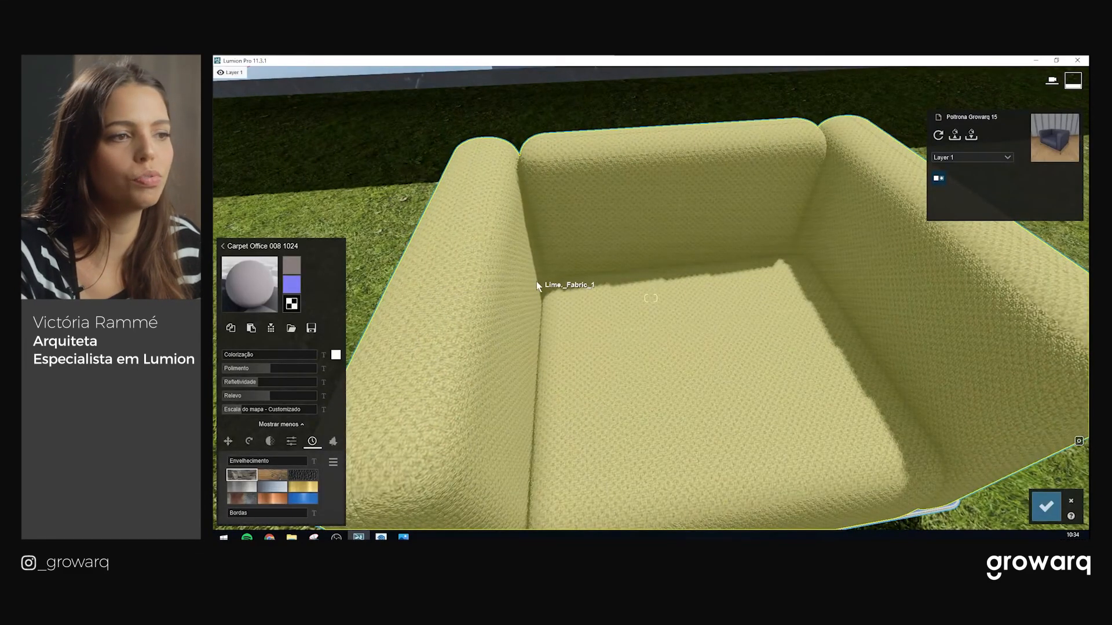
scroll(687, 305, up, 2)
scroll(686, 304, down, 2)
drag(242, 354, 321, 352)
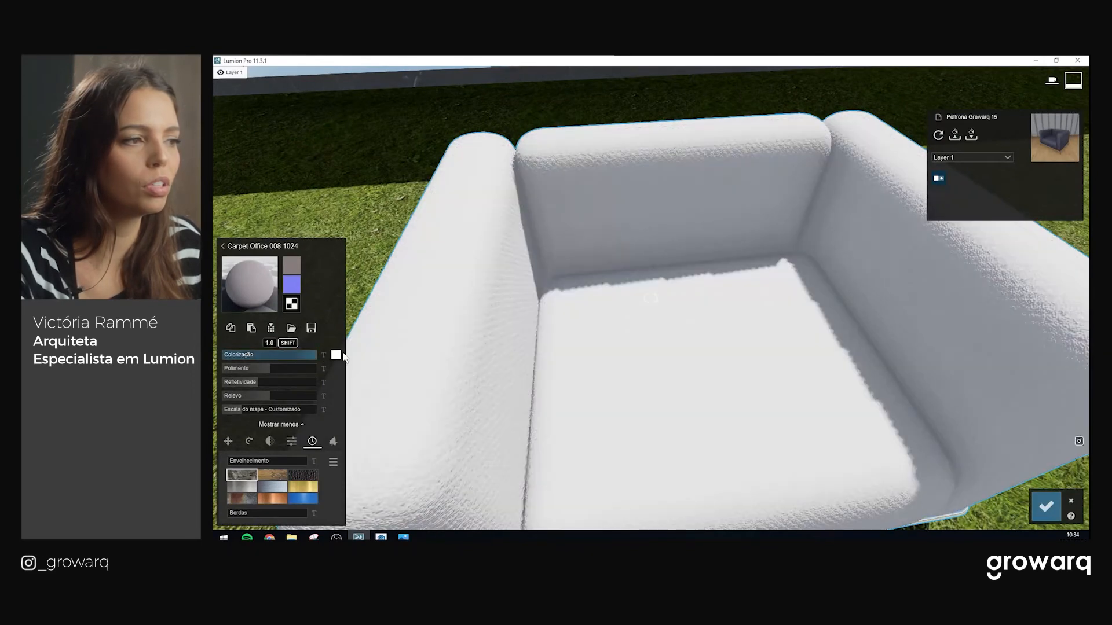
click(336, 355)
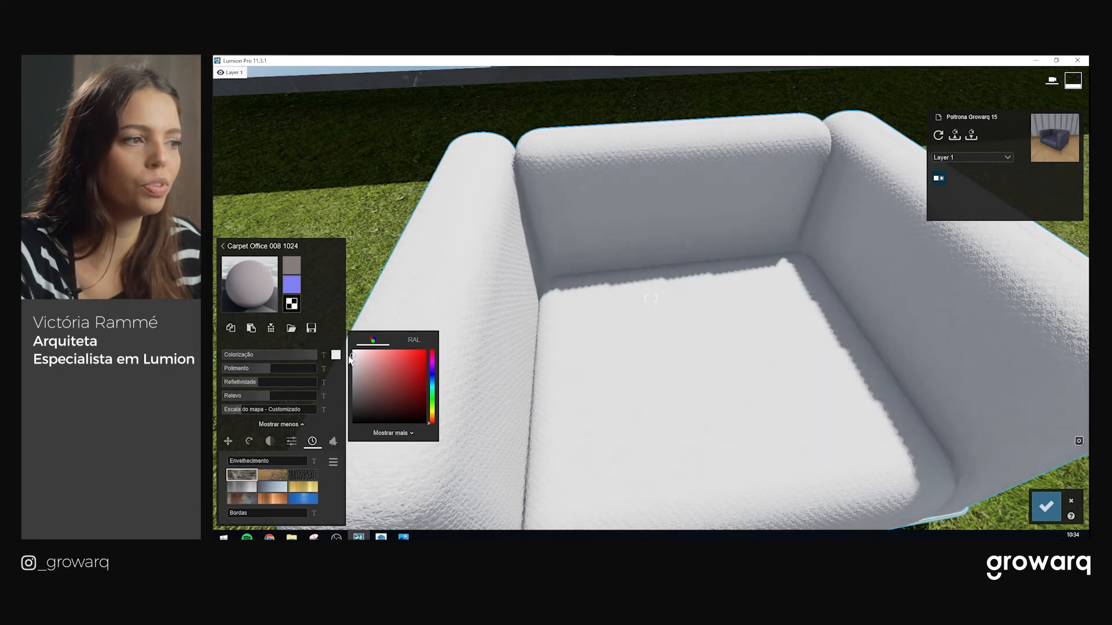
scroll(606, 265, up, 3)
right_drag(605, 266, 579, 208)
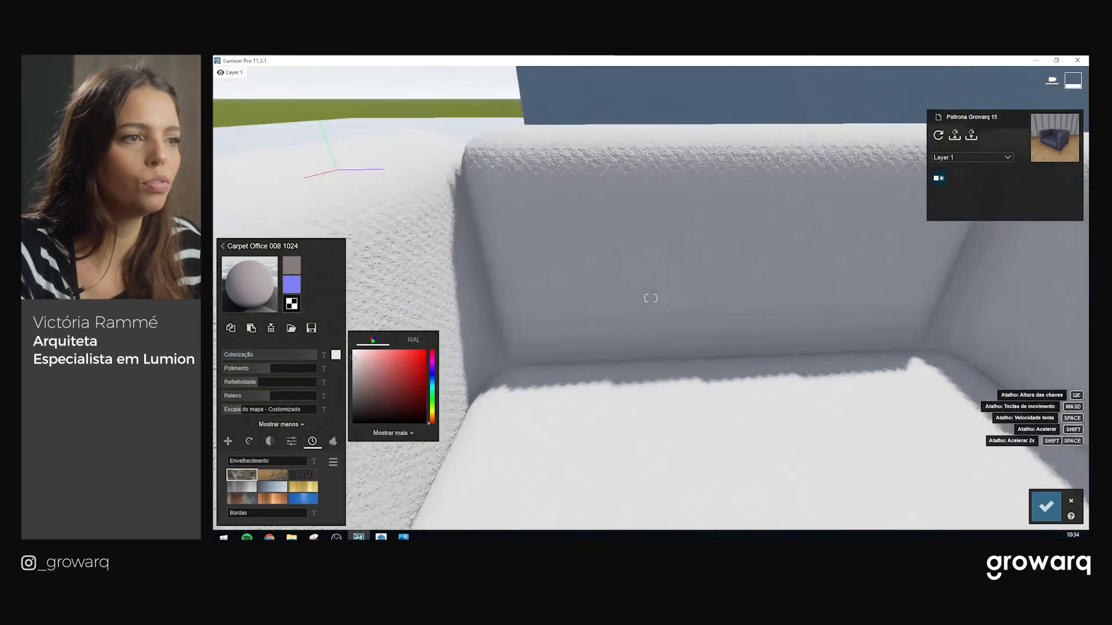
drag(314, 354, 298, 357)
scroll(628, 304, down, 3)
scroll(637, 376, up, 1)
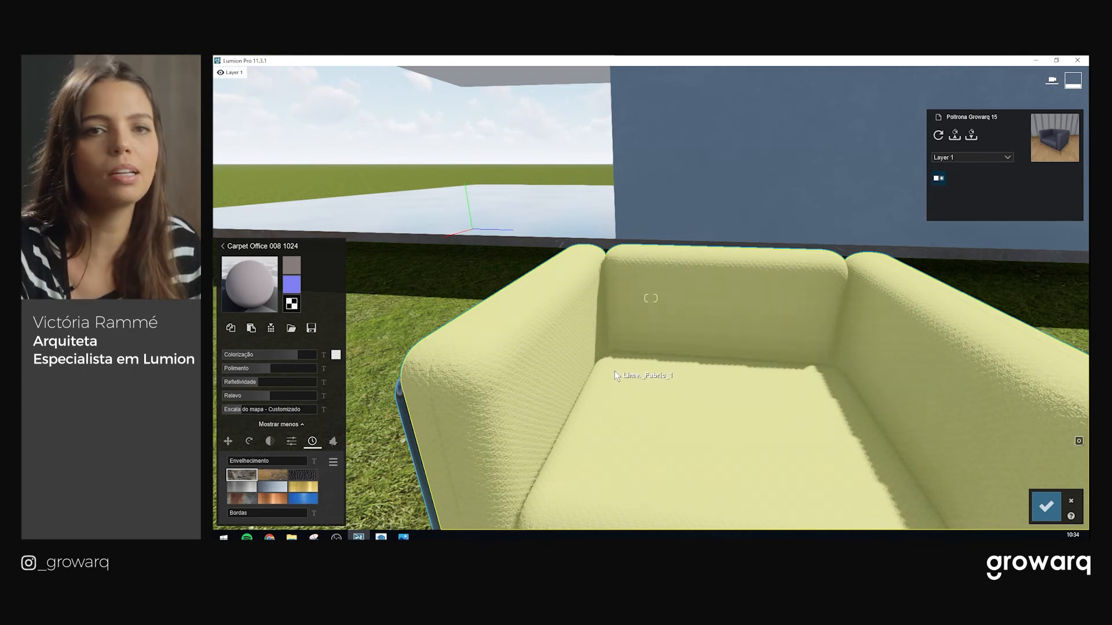
drag(300, 354, 294, 356)
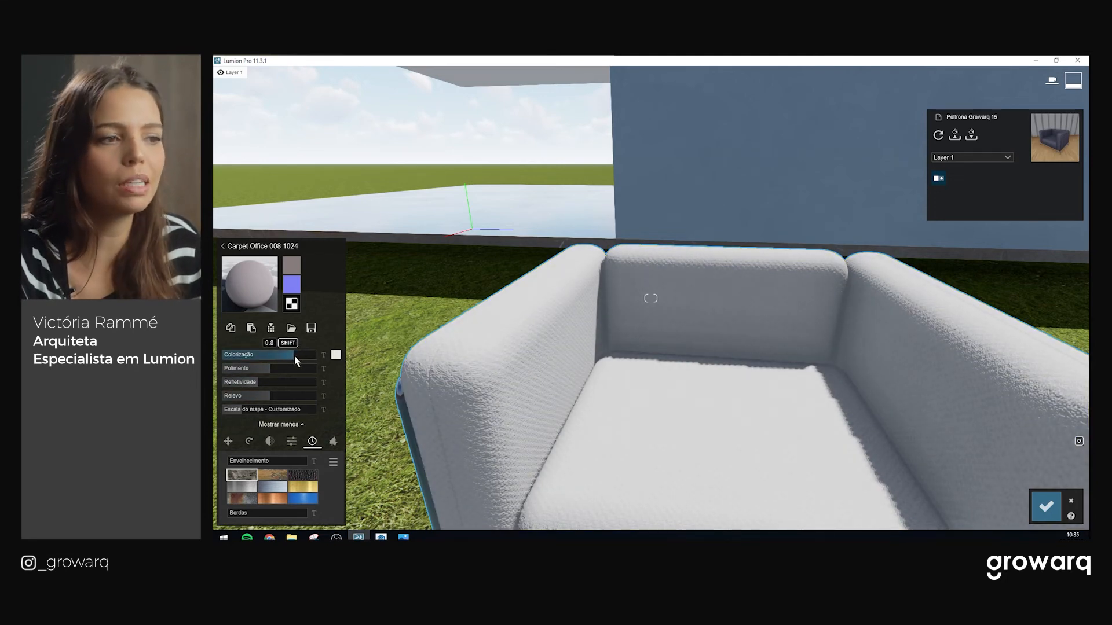
Slightly lower the fabric's glossiness and reflectivity
key(w)
right_drag(647, 371, 678, 353)
key(w)
key(s)
key(w)
mouse_move(269, 369)
mouse_down()
mouse_move(244, 372)
mouse_move(289, 371)
mouse_up()
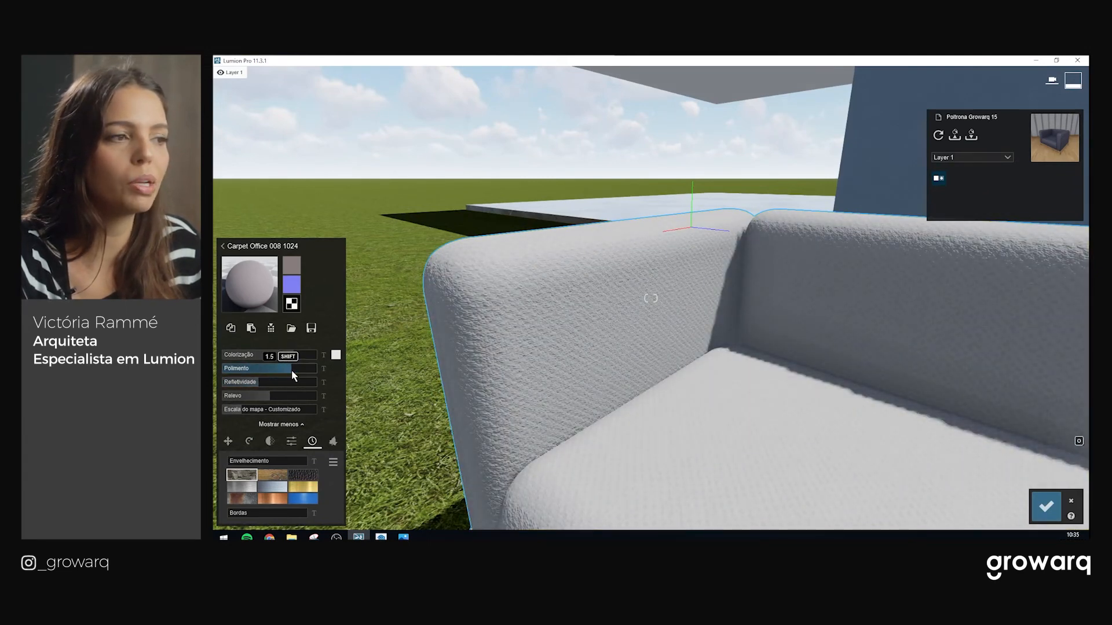
mouse_move(287, 370)
mouse_down()
mouse_move(311, 370)
mouse_move(289, 369)
mouse_up()
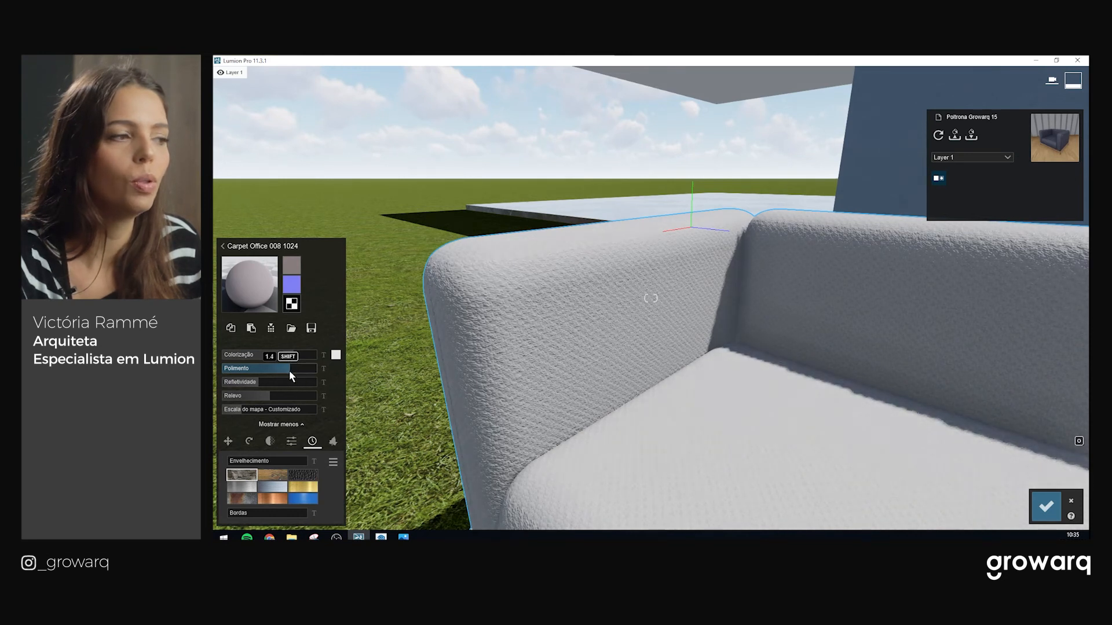
click(254, 383)
click(254, 370)
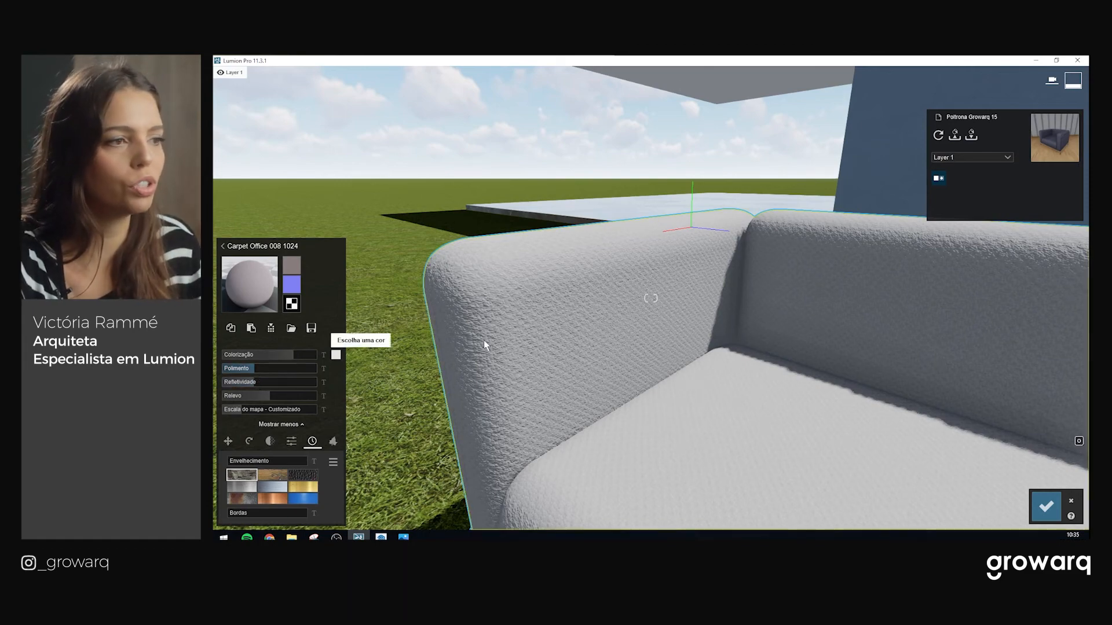
Raise the fabric relief to maximum for stronger bumps, viewing the armchair's front
key(s)
middle_drag(628, 379, 635, 409)
scroll(636, 409, up, 4)
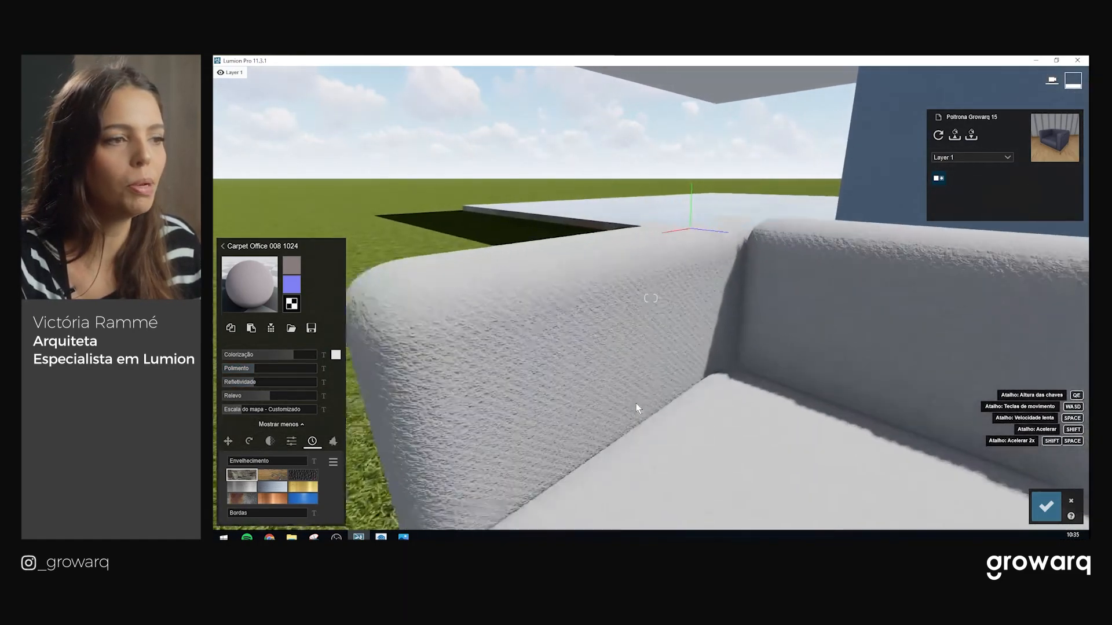
scroll(633, 405, down, 3)
right_drag(627, 407, 592, 418)
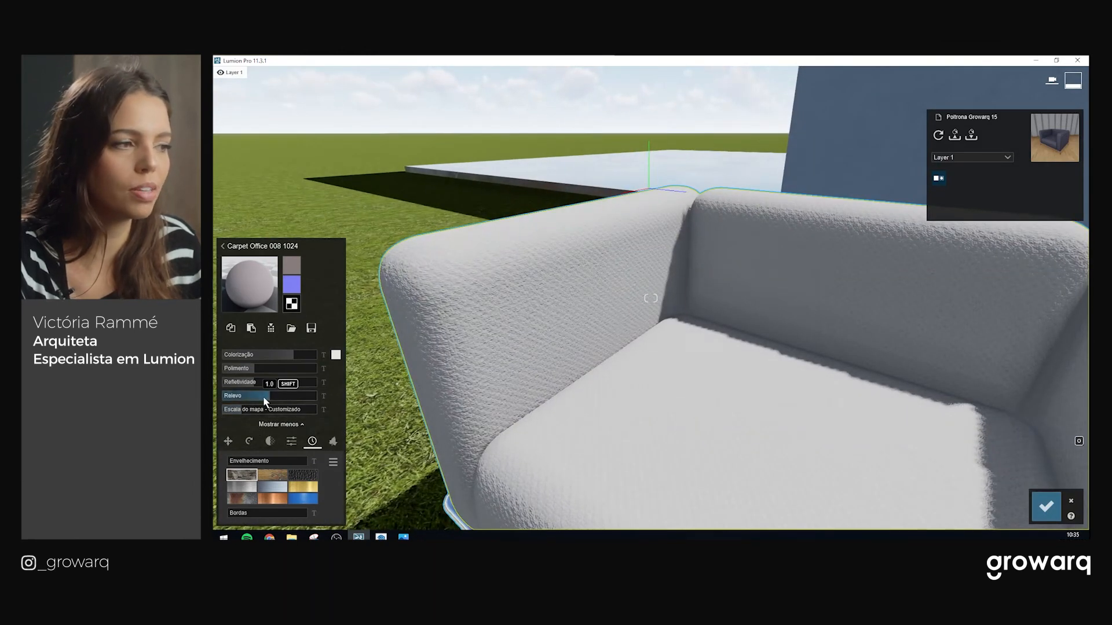
drag(263, 396, 330, 395)
right_drag(585, 338, 689, 326)
right_drag(698, 287, 468, 404)
key(s)
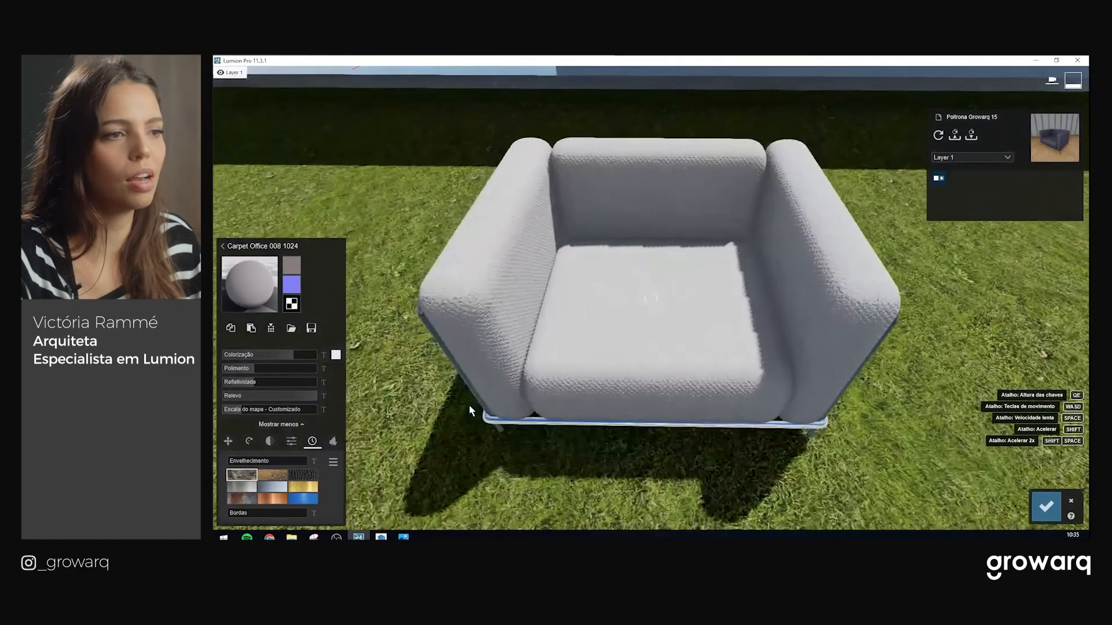
key(w)
right_drag(695, 504, 675, 439)
key(w)
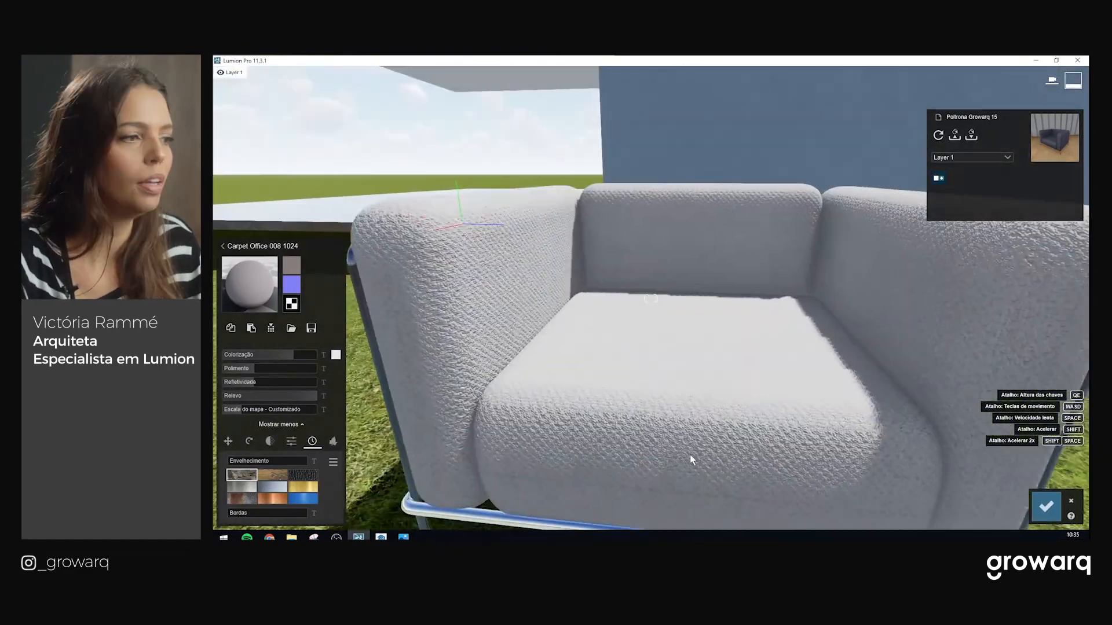
click(259, 396)
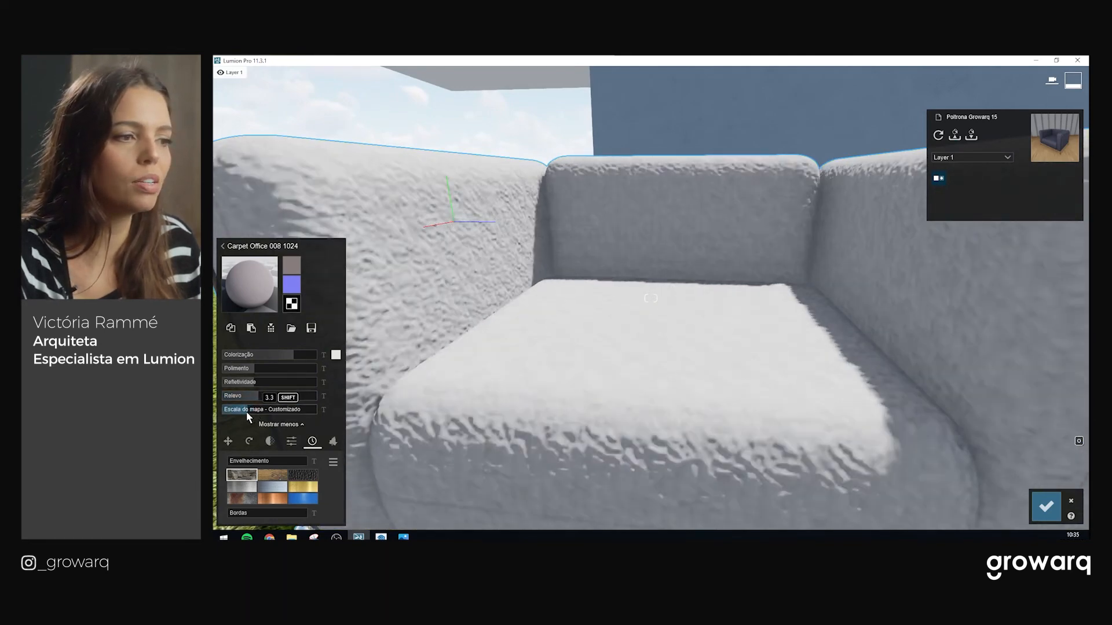
Set the fabric texture scale to 0.4
drag(242, 412, 242, 410)
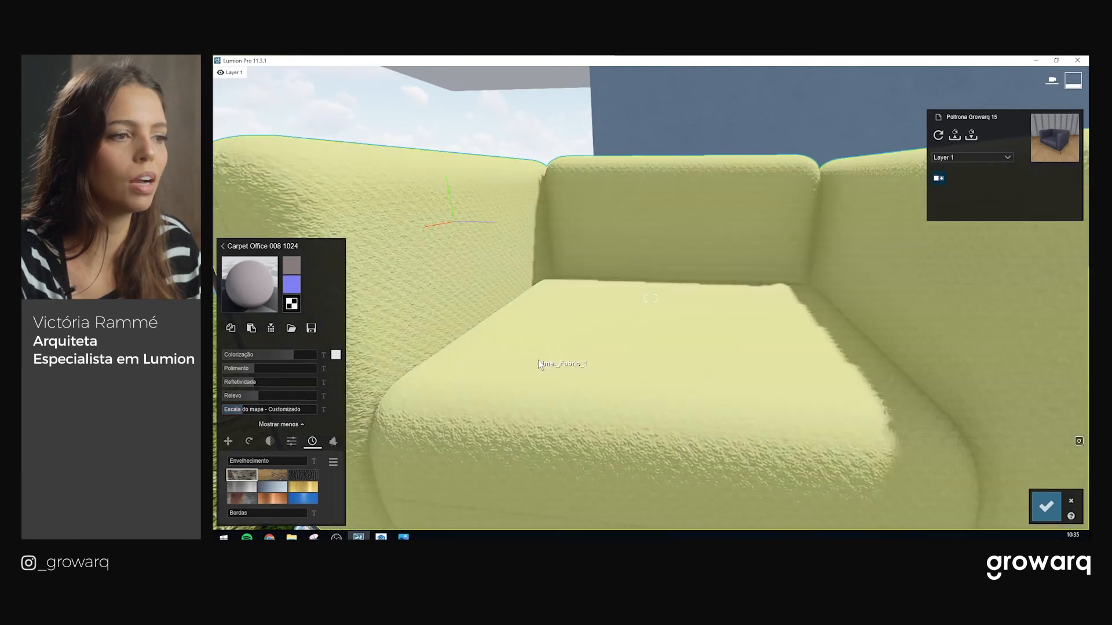
key(s)
click(242, 411)
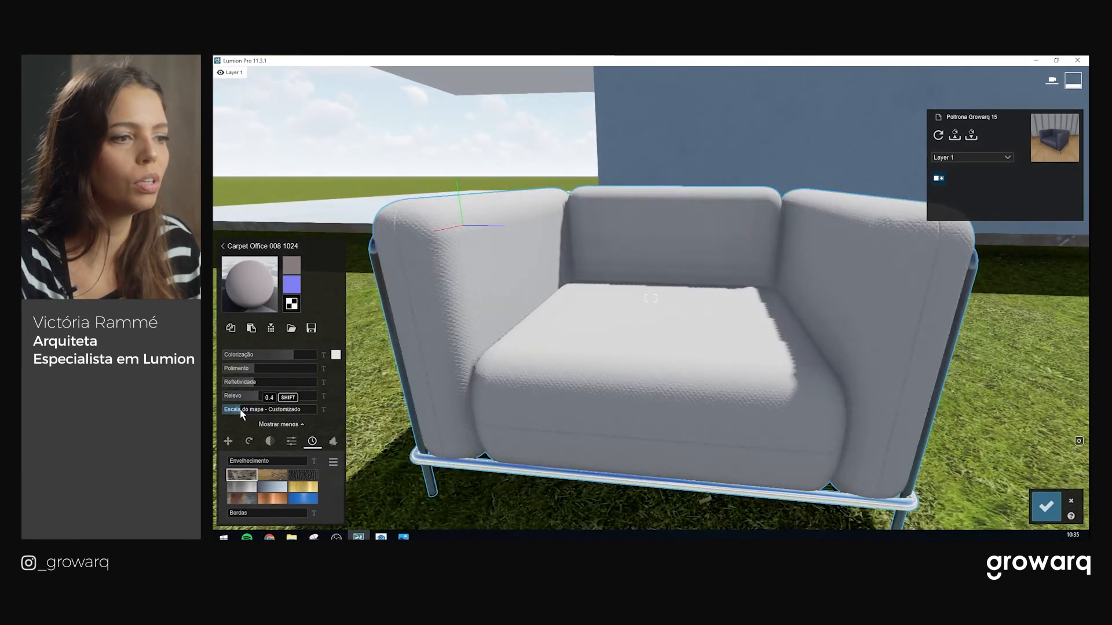
key(s)
key(w)
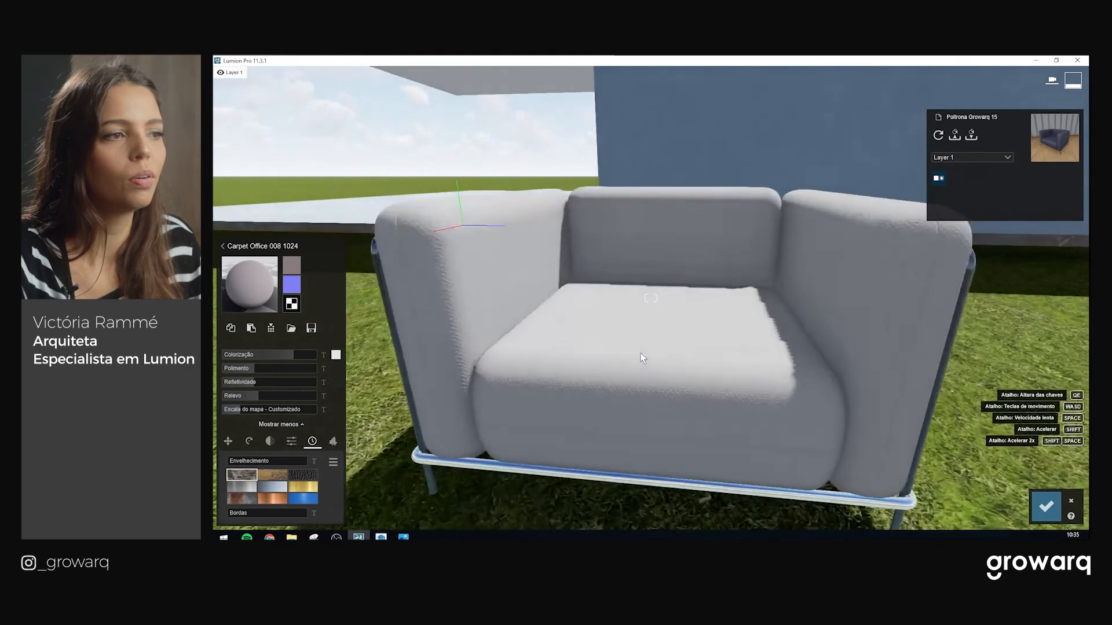
key(s)
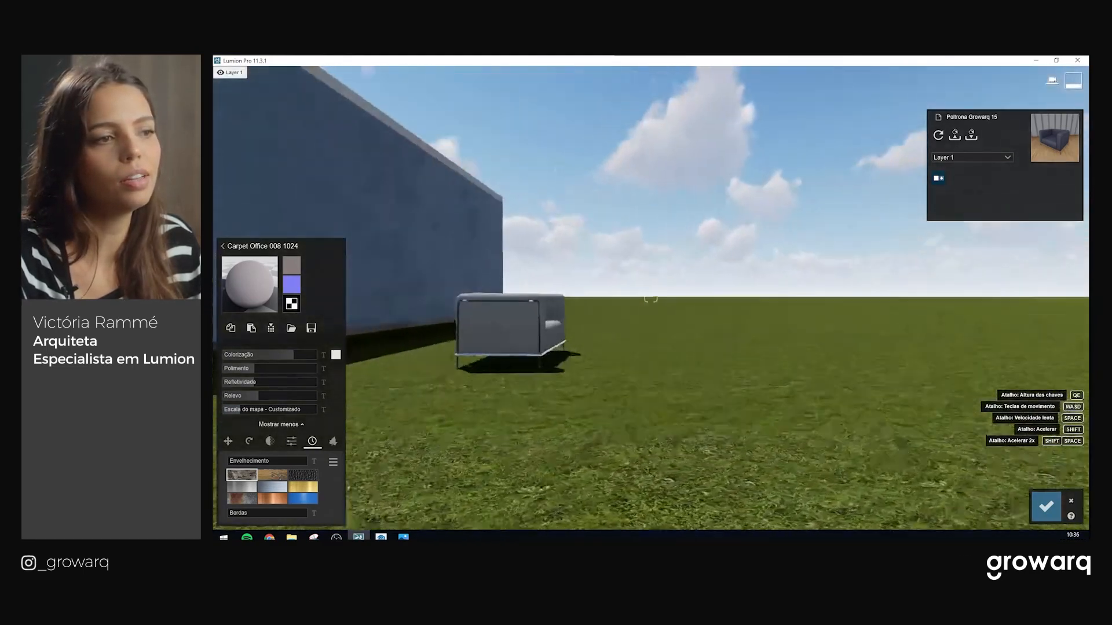
right_drag(651, 323, 620, 326)
Fly around the armchair to inspect the pale grey carpet fabric
key(d)
key(w)
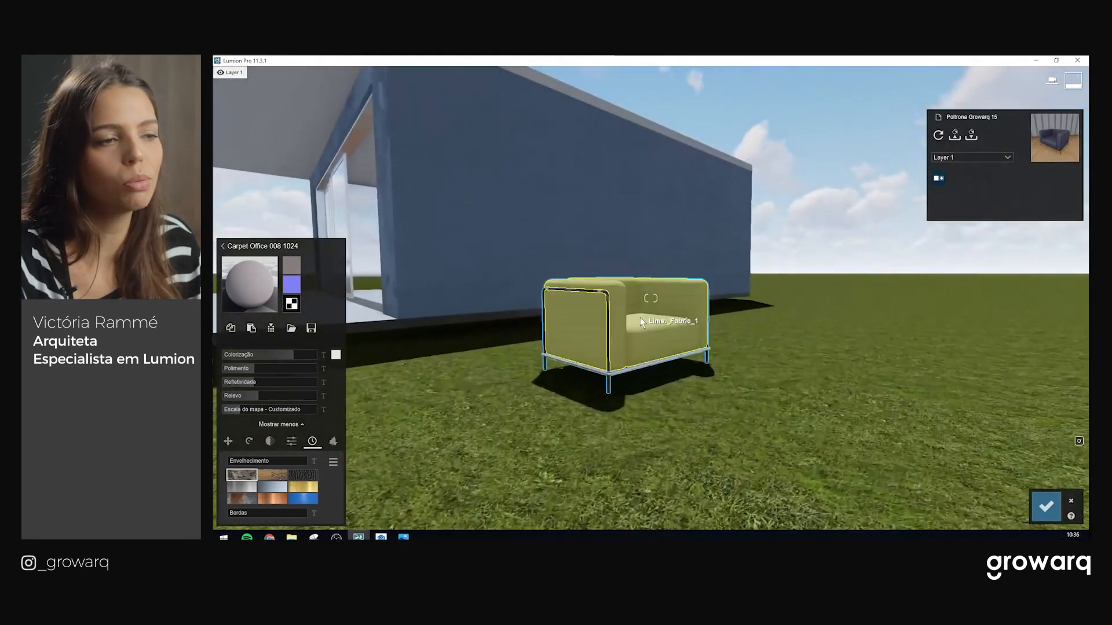
key(w)
key(w)
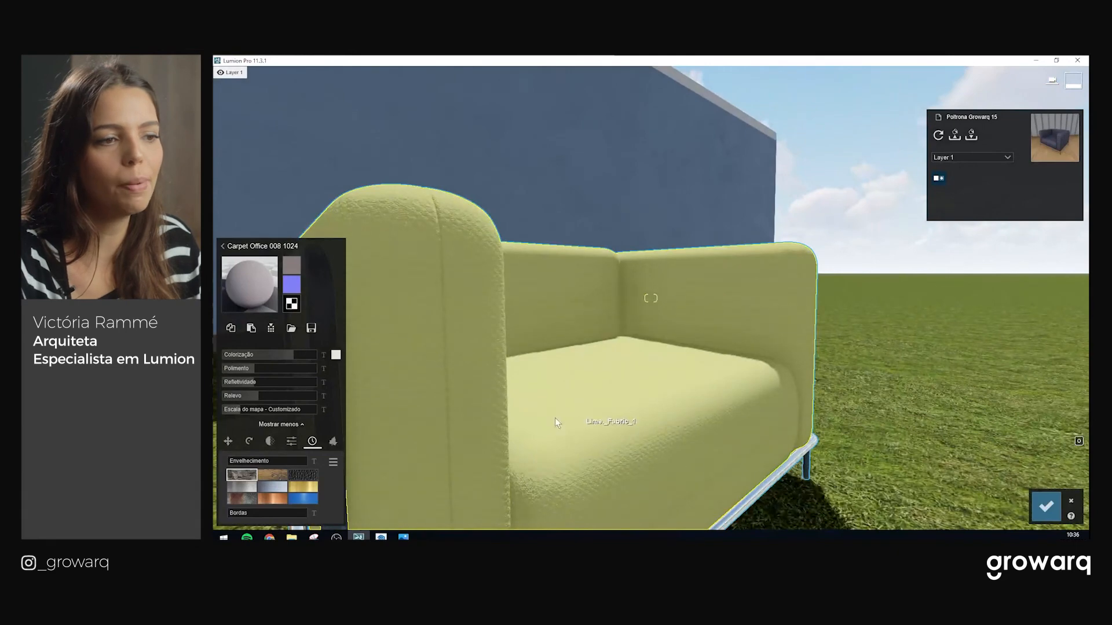
key(s)
key(w)
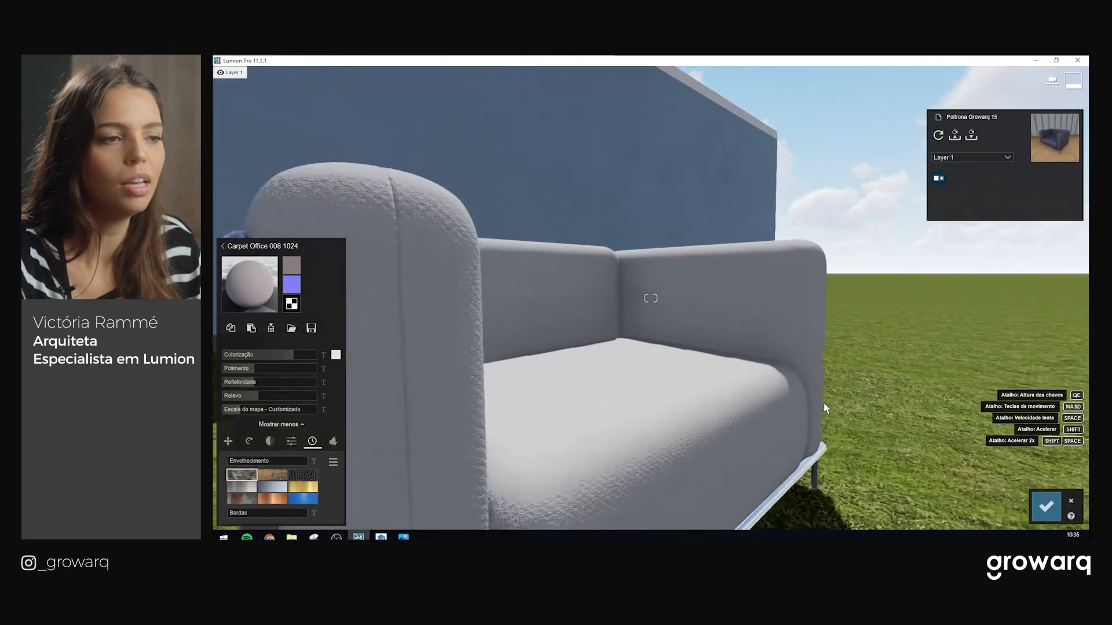
key(s)
key(q)
key(e)
key(w)
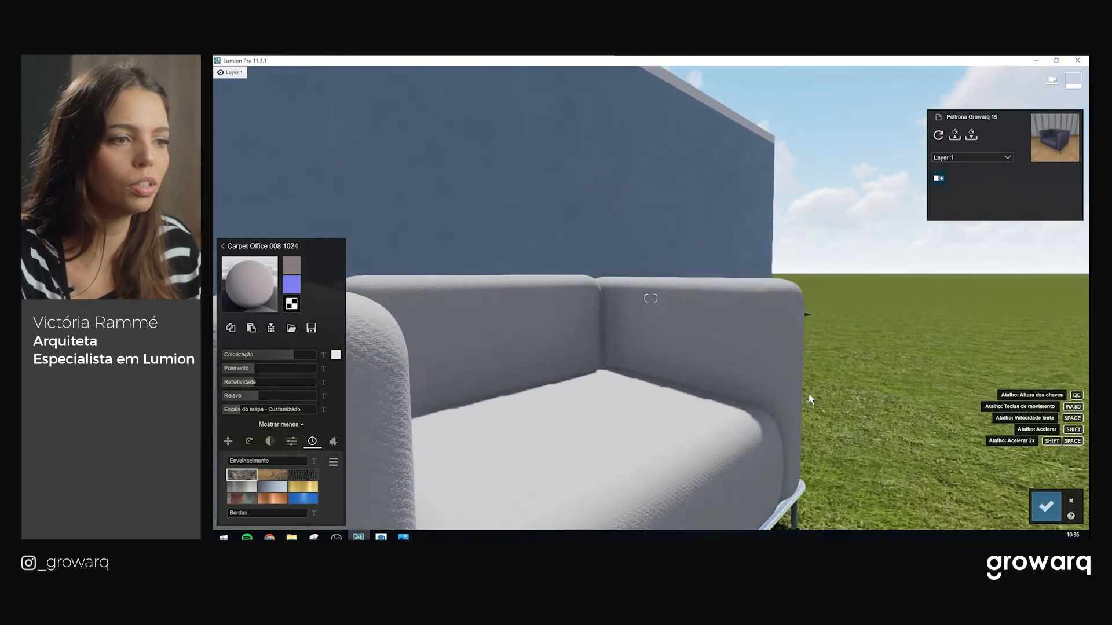
right_drag(809, 397, 695, 400)
key(s)
key(s)
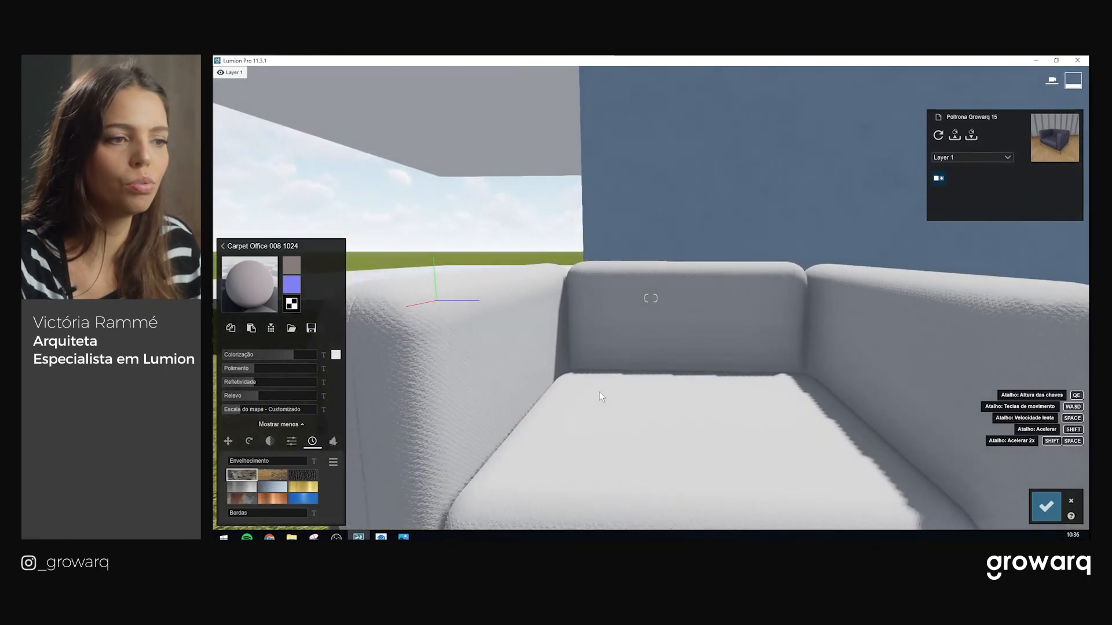
right_drag(592, 399, 596, 418)
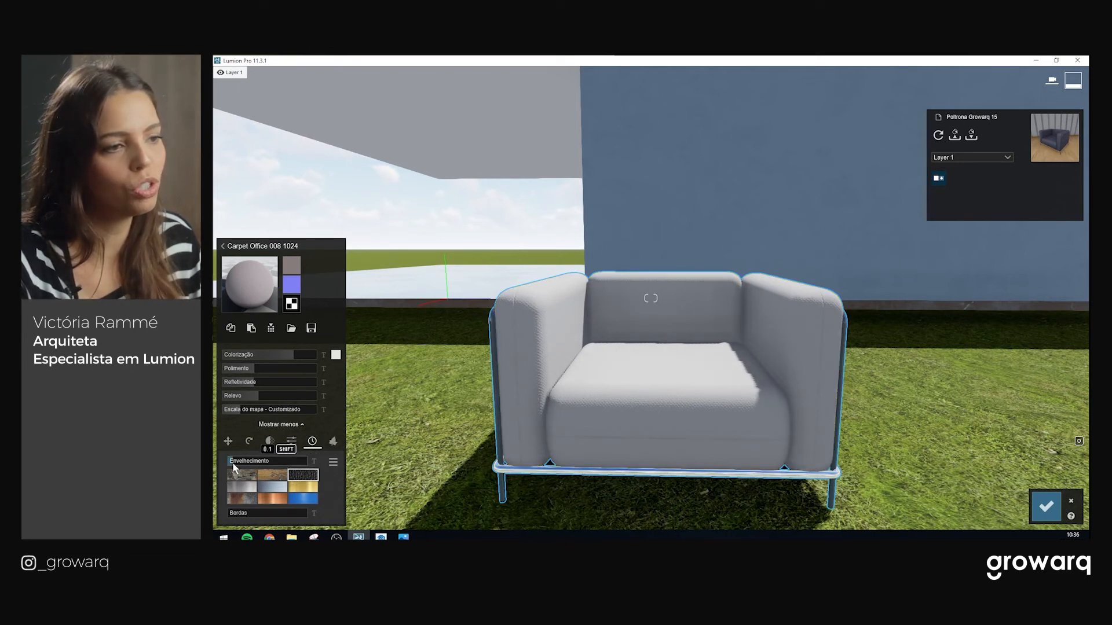
Adjust the fabric's Envelhecimento weathering, trying 0.2 and then 0.5
drag(240, 463, 260, 468)
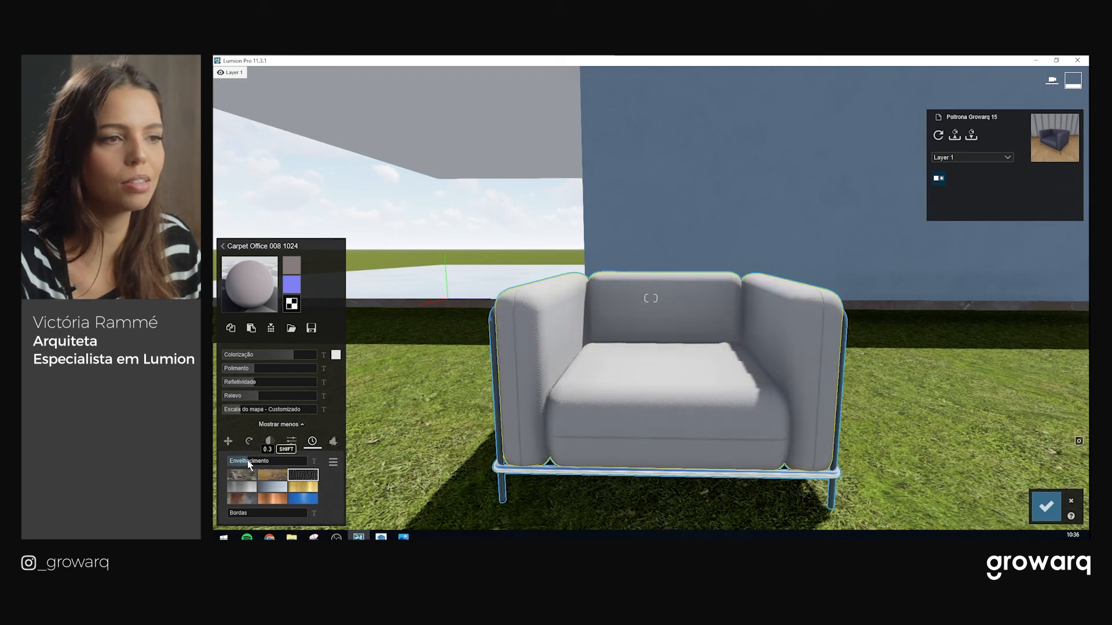
drag(266, 465, 220, 467)
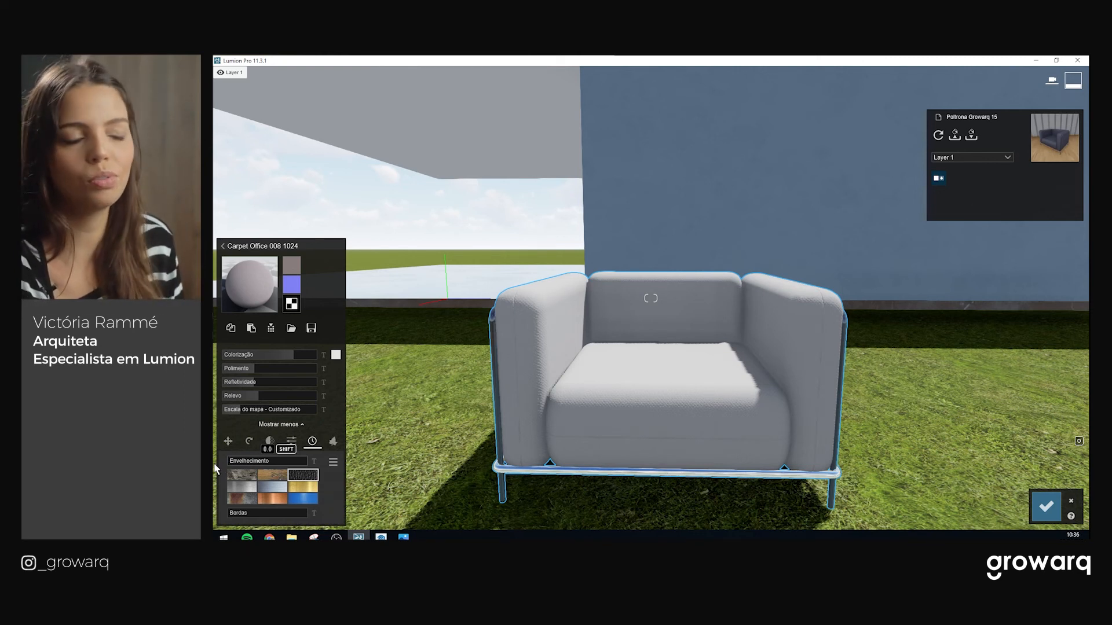
drag(255, 467, 272, 467)
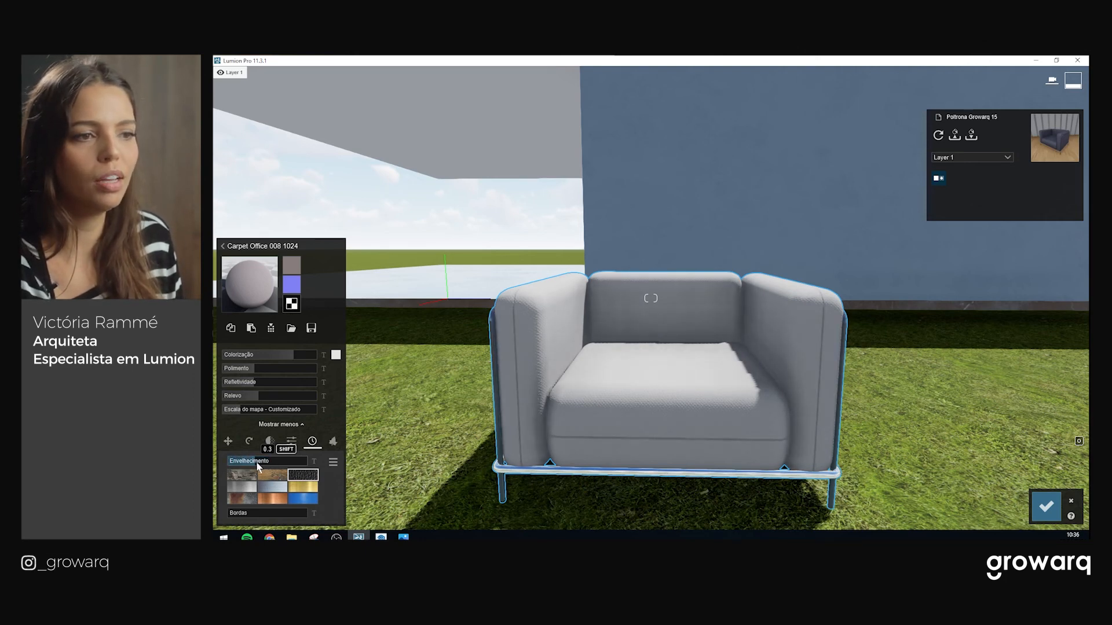
key(a)
right_drag(641, 395, 667, 391)
key(w)
key(s)
Fly around the armchair to check the weathered carpet fabric
key(d)
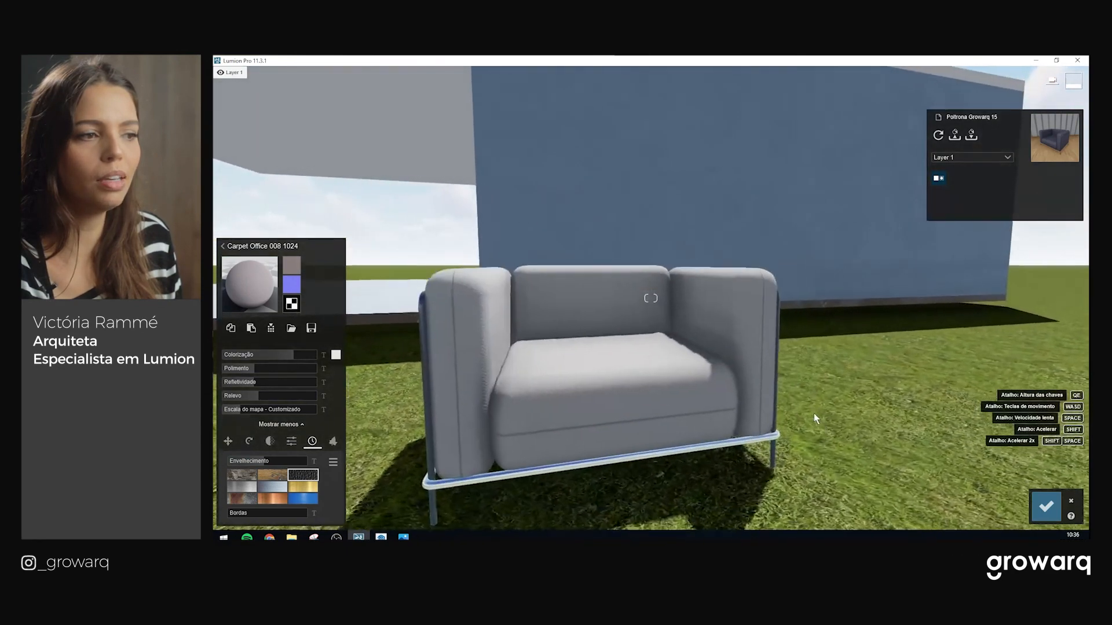
key(w)
key(e)
right_drag(840, 397, 677, 410)
key(s)
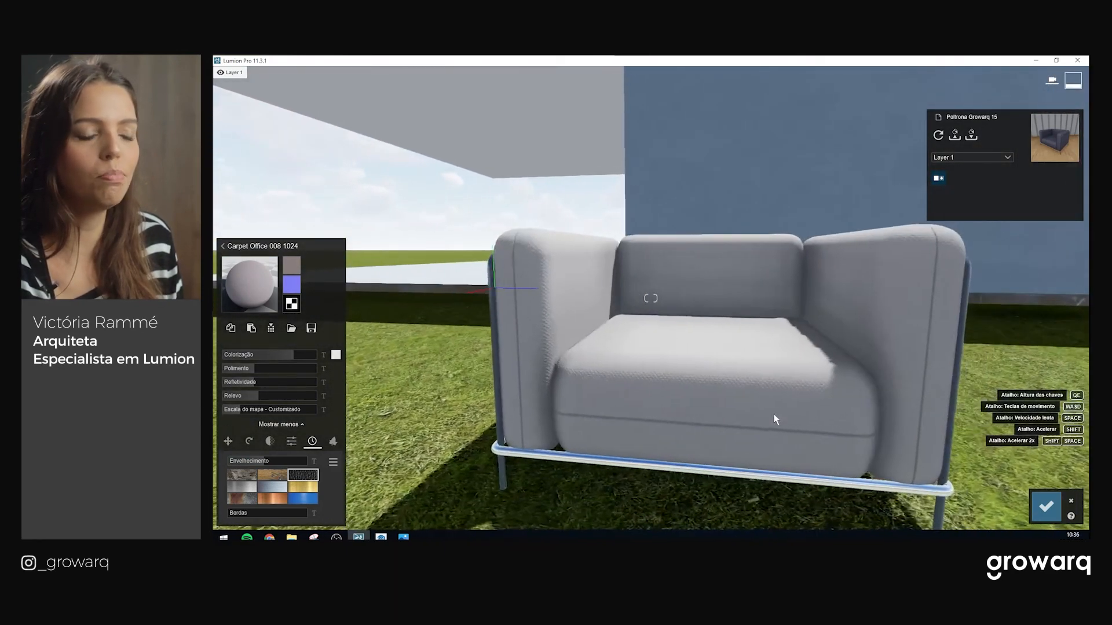
key(w)
key(s)
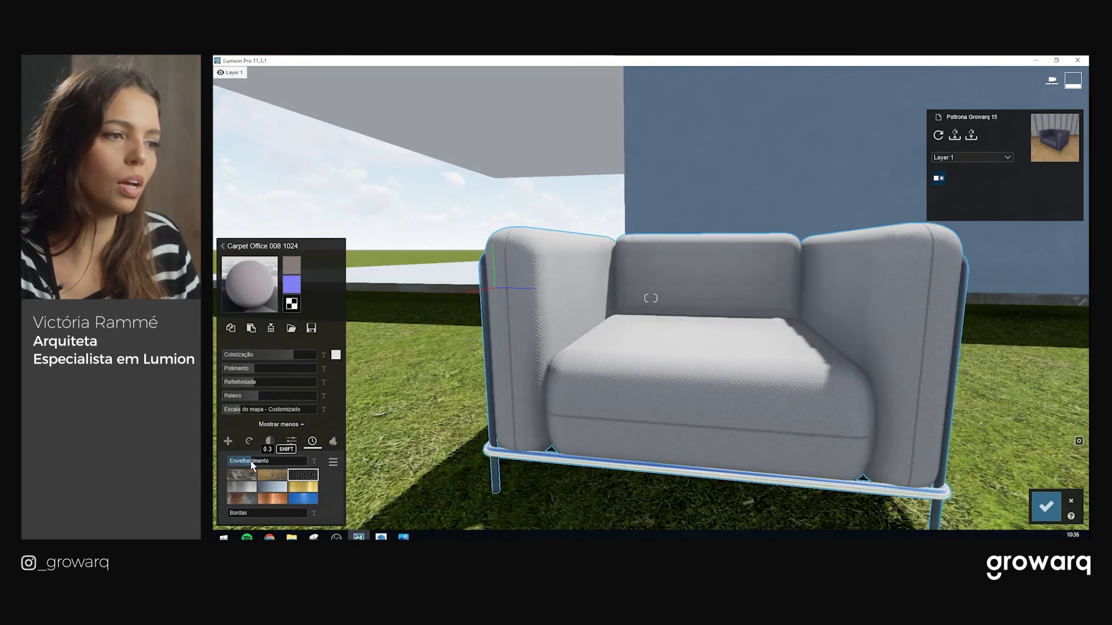
Replace the armchair fabric with the Carpet Office 010 1024 material
key(w)
key(s)
key(q)
key(w)
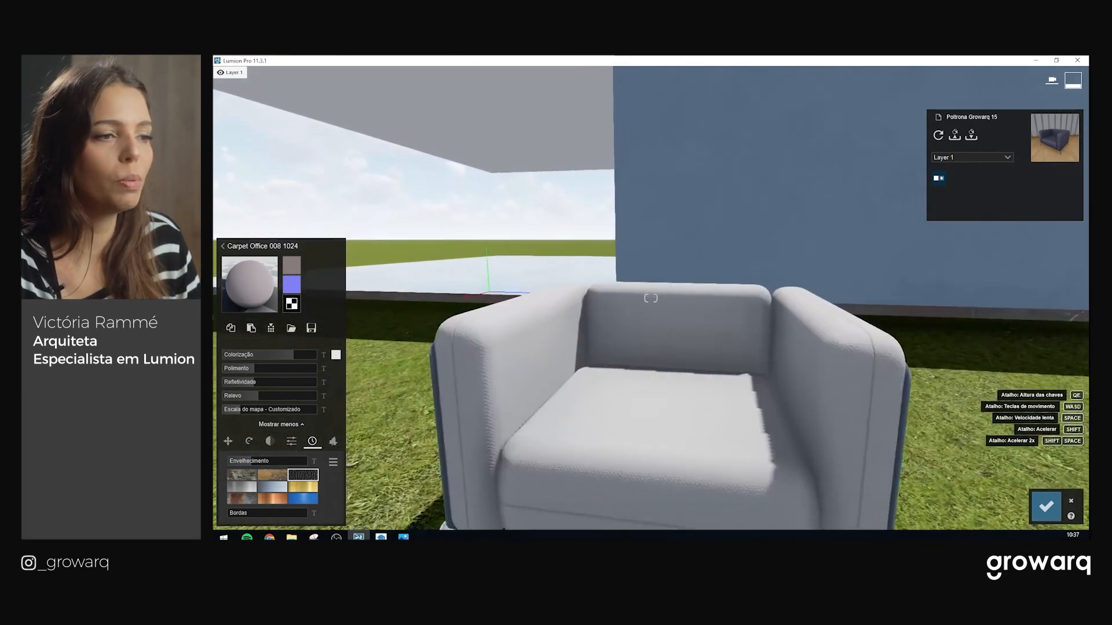
key(s)
key(w)
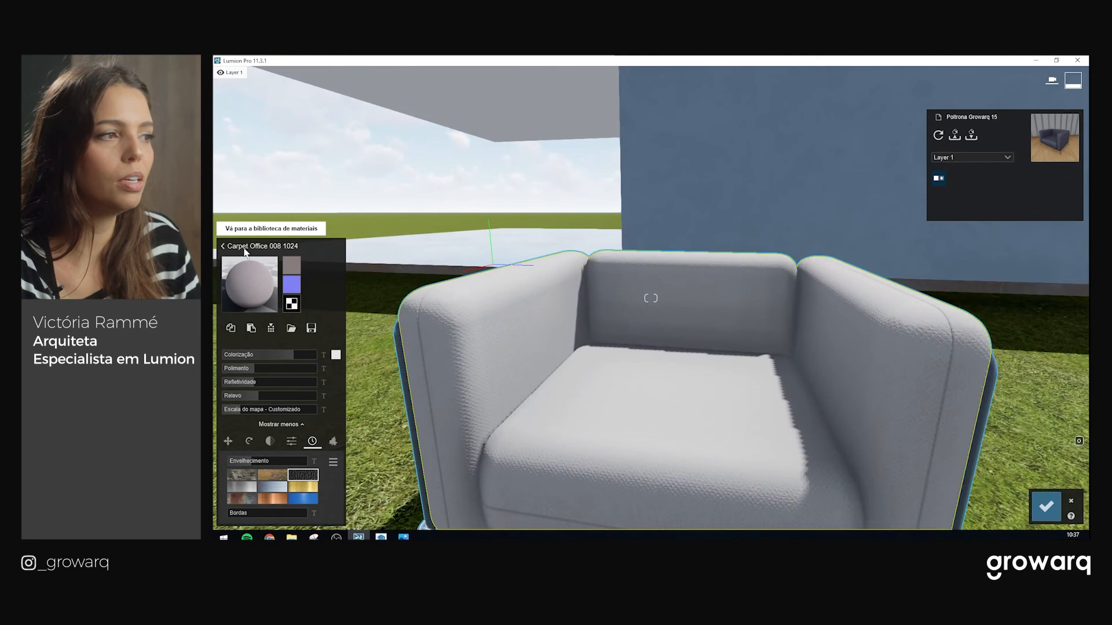
click(256, 291)
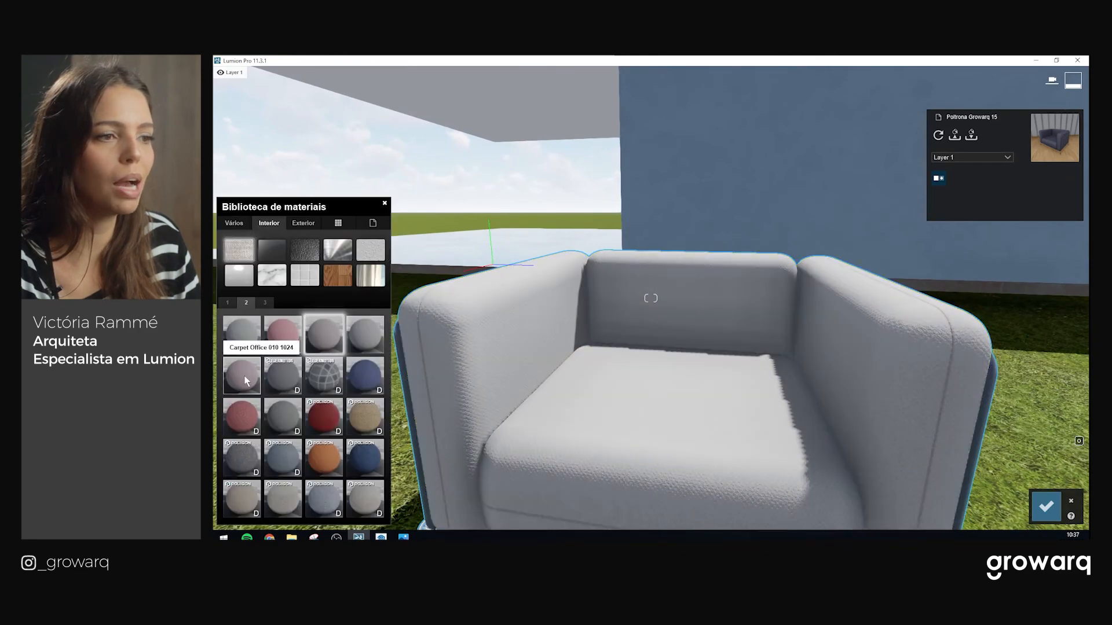
click(241, 375)
Lighten the new carpet's colour tint and apply the Couro weathering style
key(w)
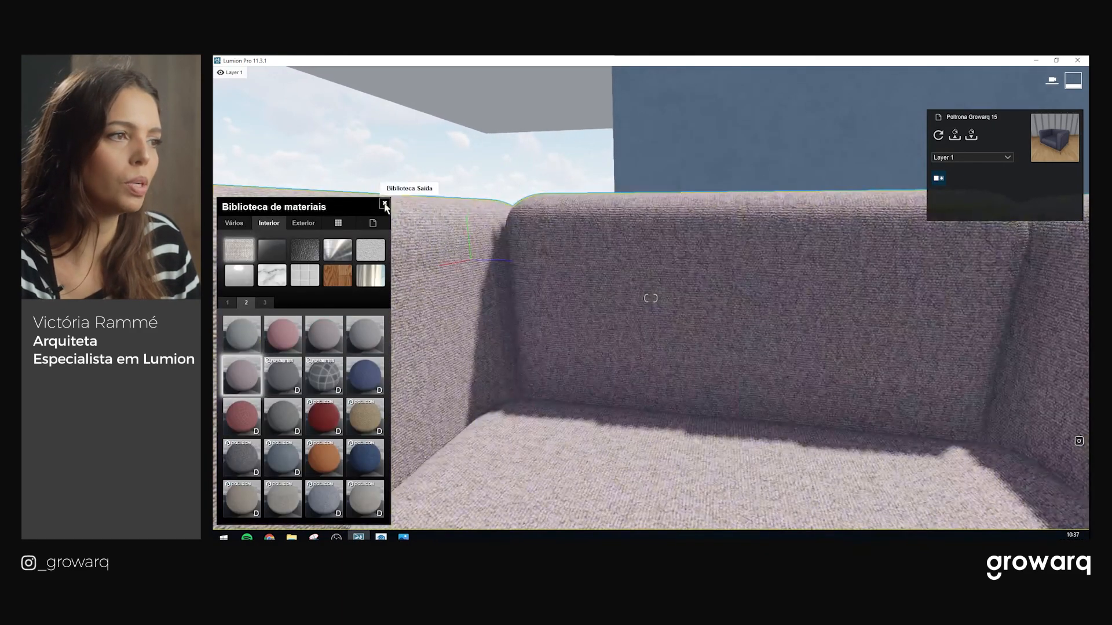
click(384, 204)
drag(242, 357, 295, 355)
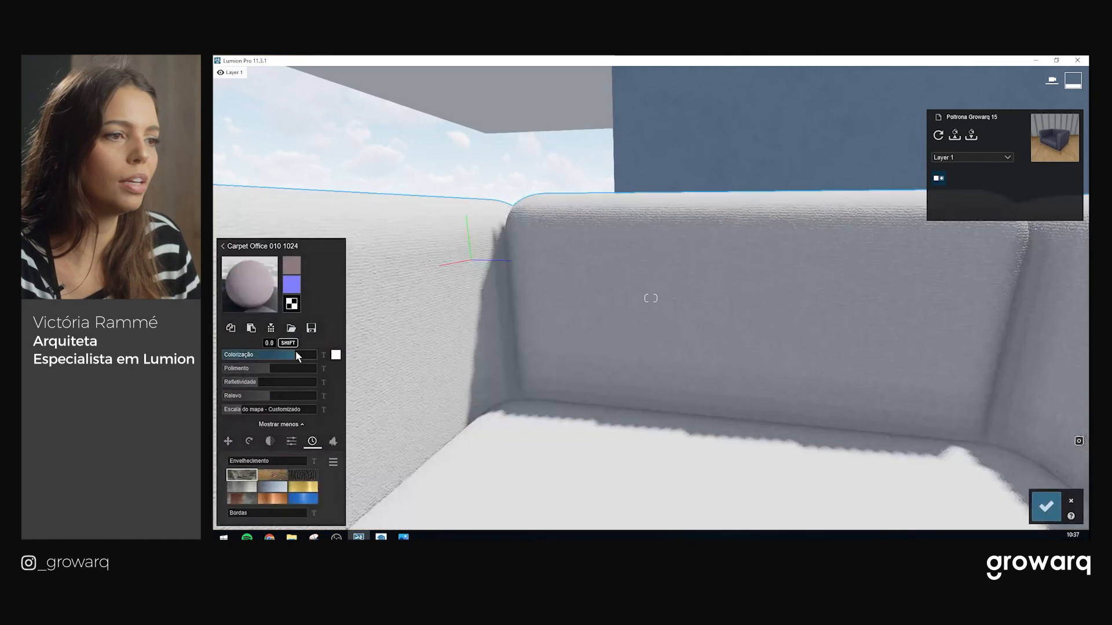
key(s)
mouse_move(482, 441)
right_down()
mouse_move(659, 432)
mouse_move(499, 427)
right_up()
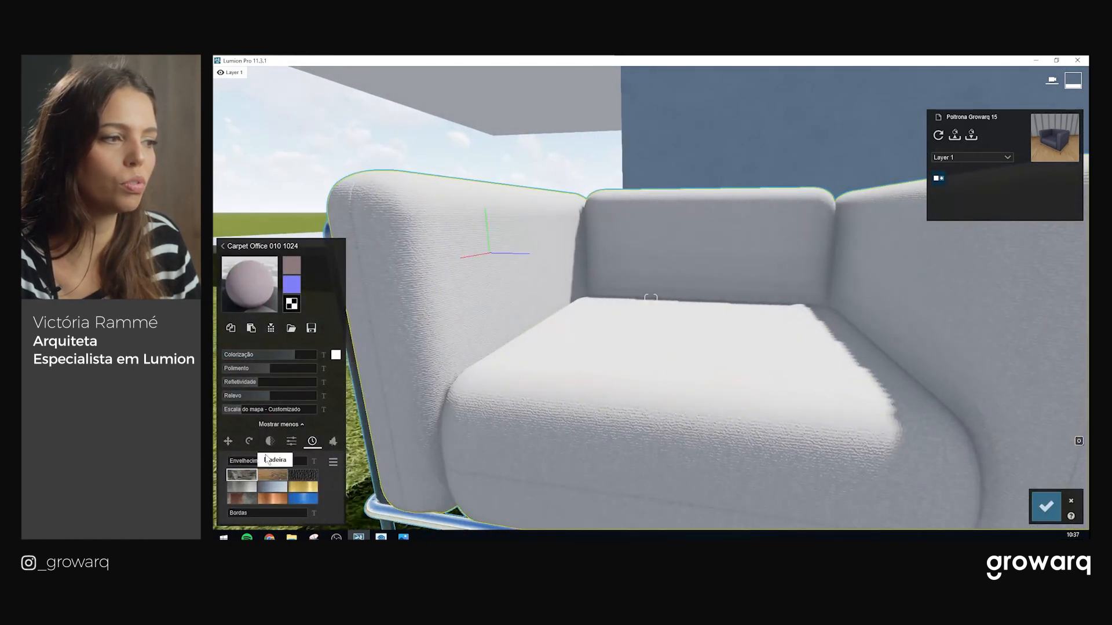
click(298, 475)
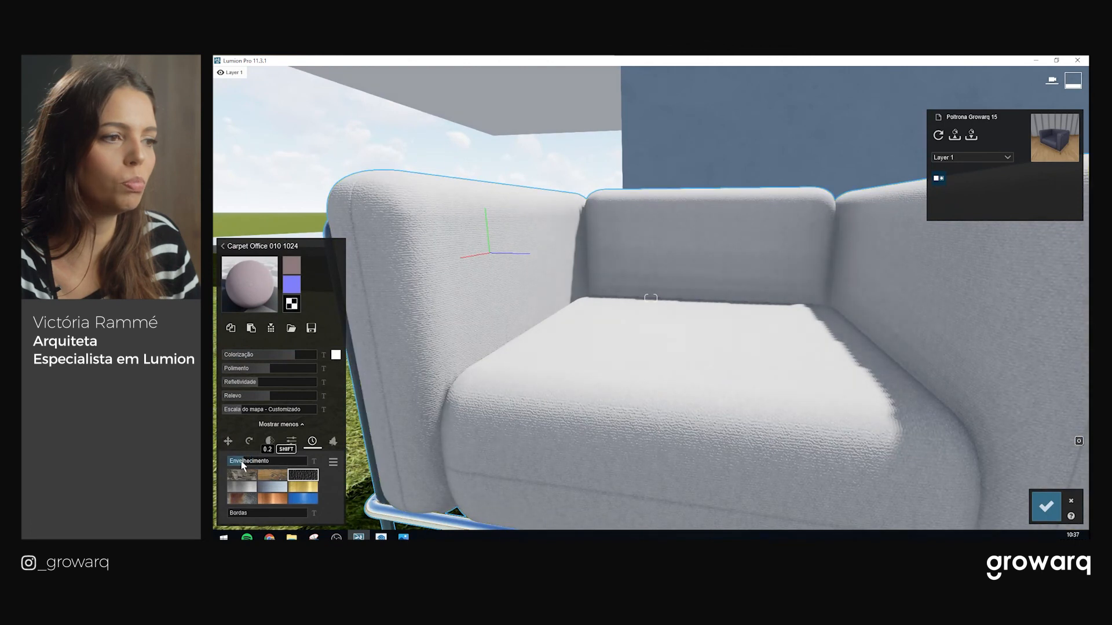
Soften the fabric relief to 0.4 and change the colorization tint to grey
click(255, 396)
drag(266, 397, 243, 400)
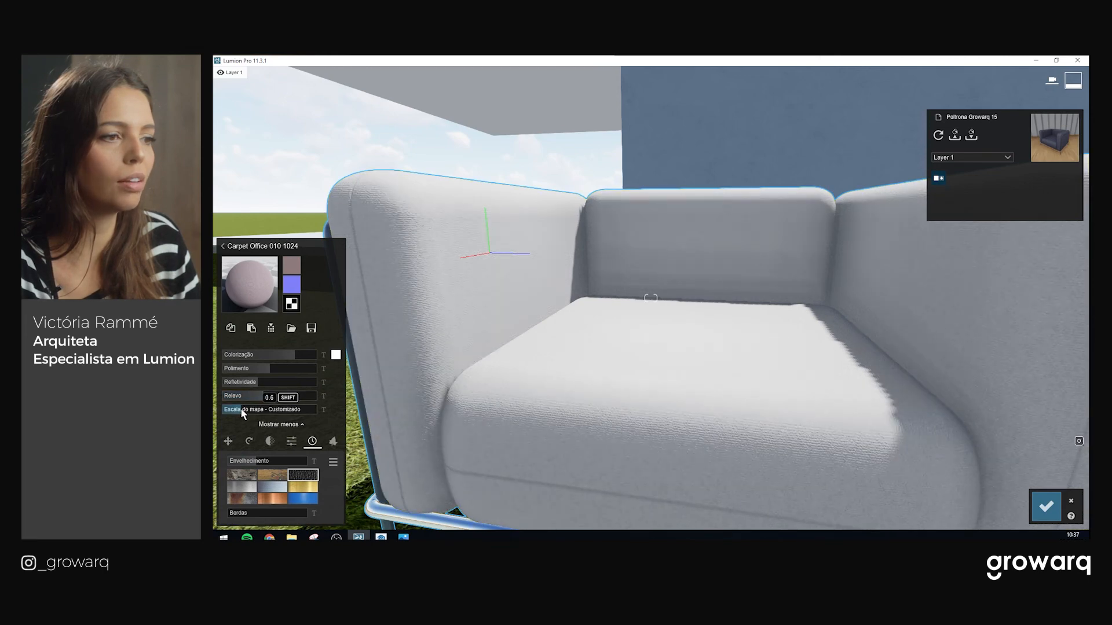
click(336, 355)
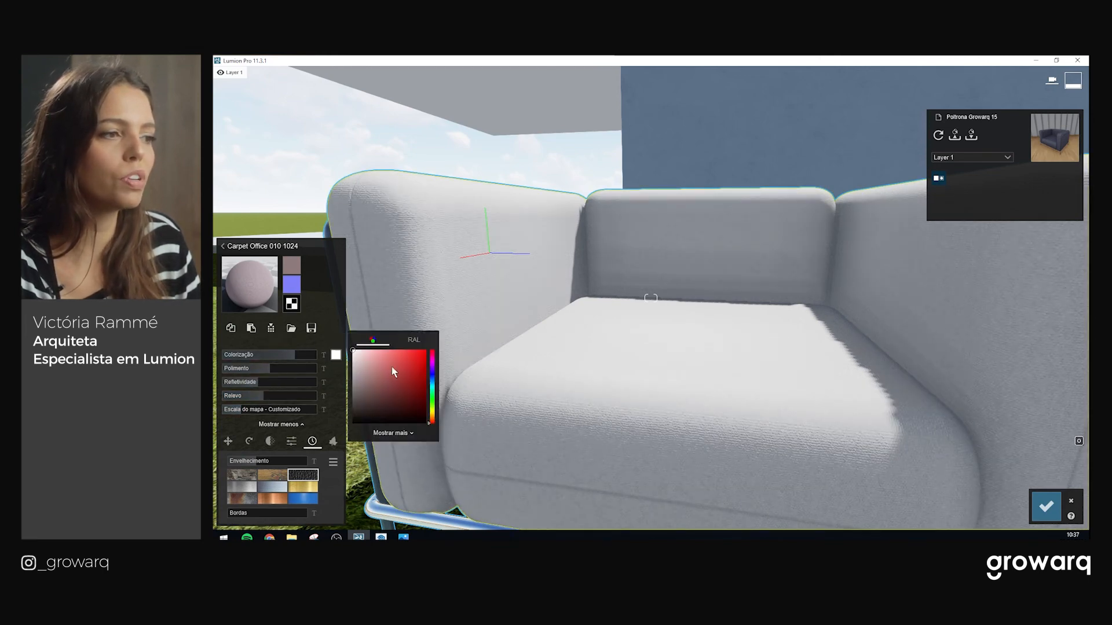
click(379, 375)
drag(357, 390, 345, 398)
scroll(652, 325, down, 5)
scroll(628, 328, up, 5)
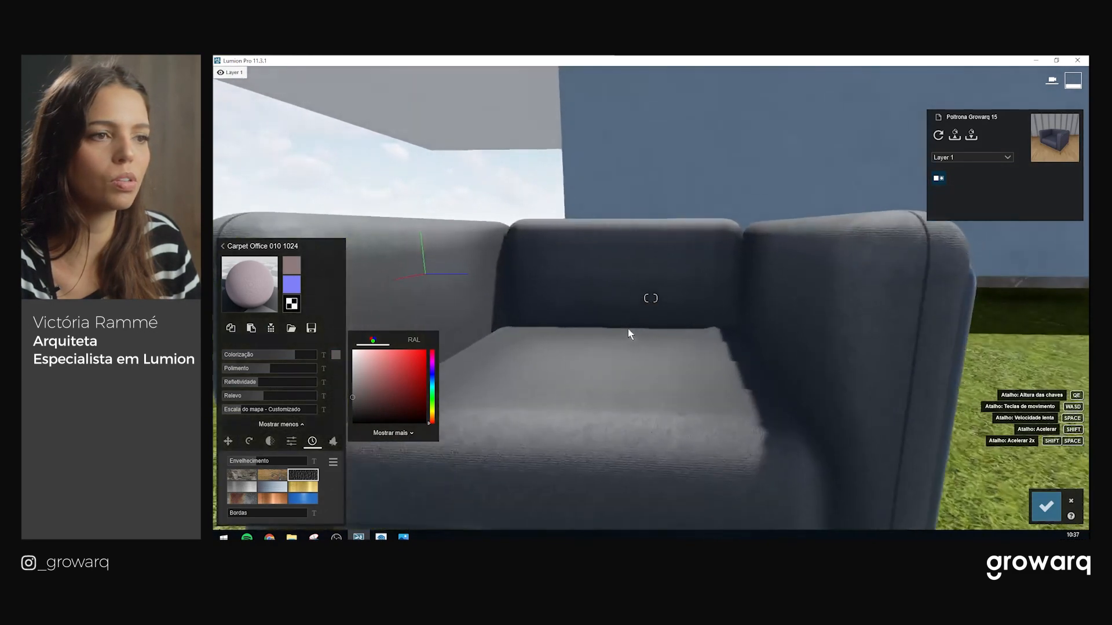
right_drag(651, 335, 913, 384)
key(d)
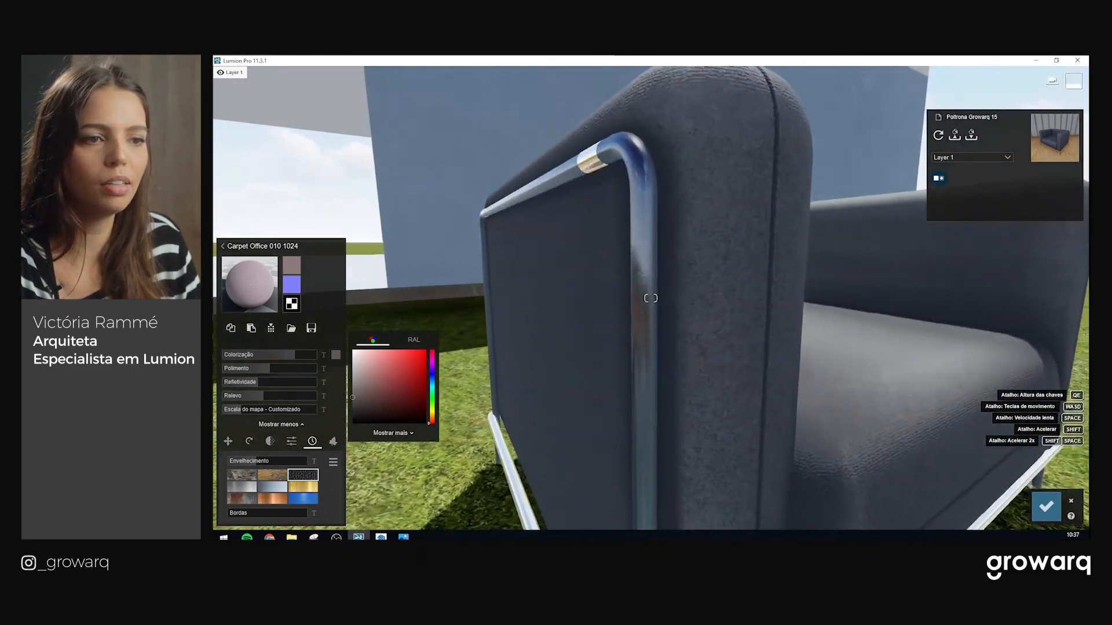
key(s)
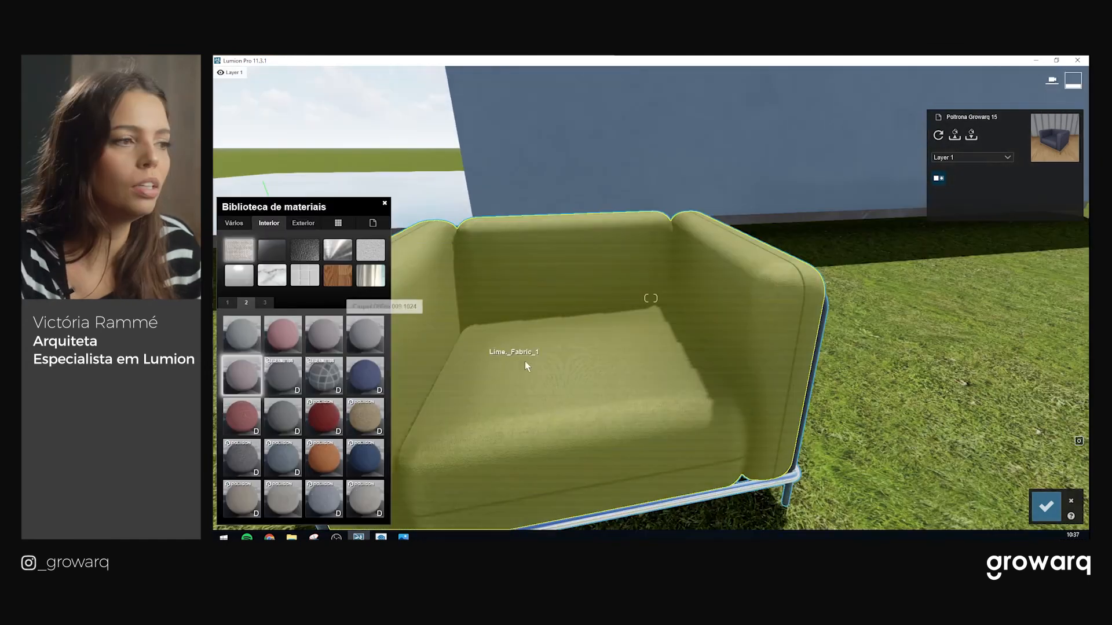
key(a)
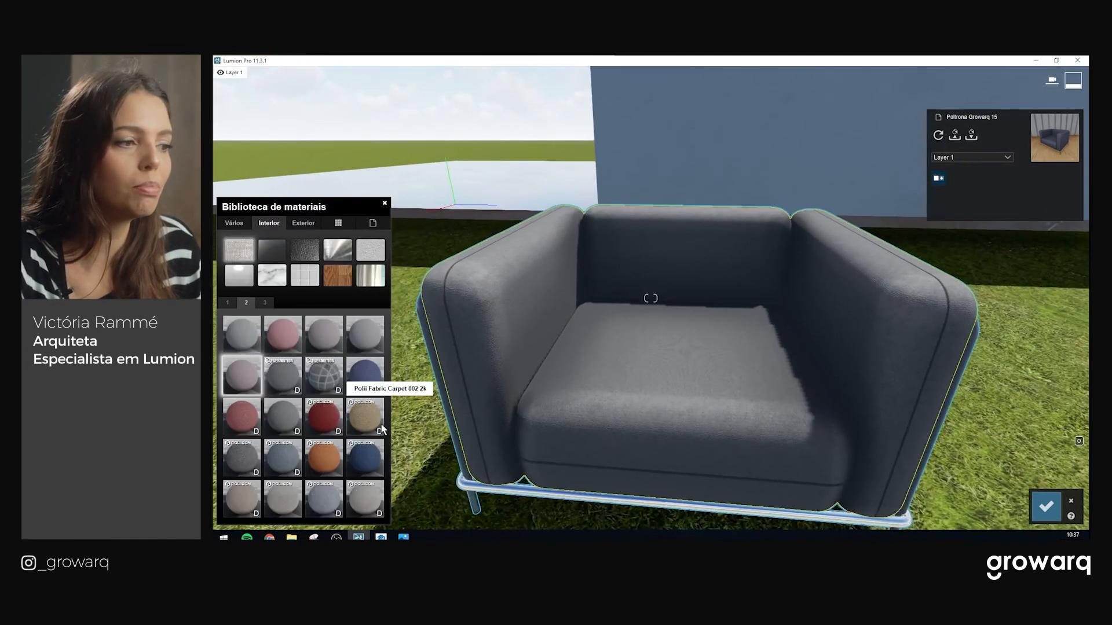
Apply the Polii Fabric Denim 003 2k material to the armchair
click(363, 453)
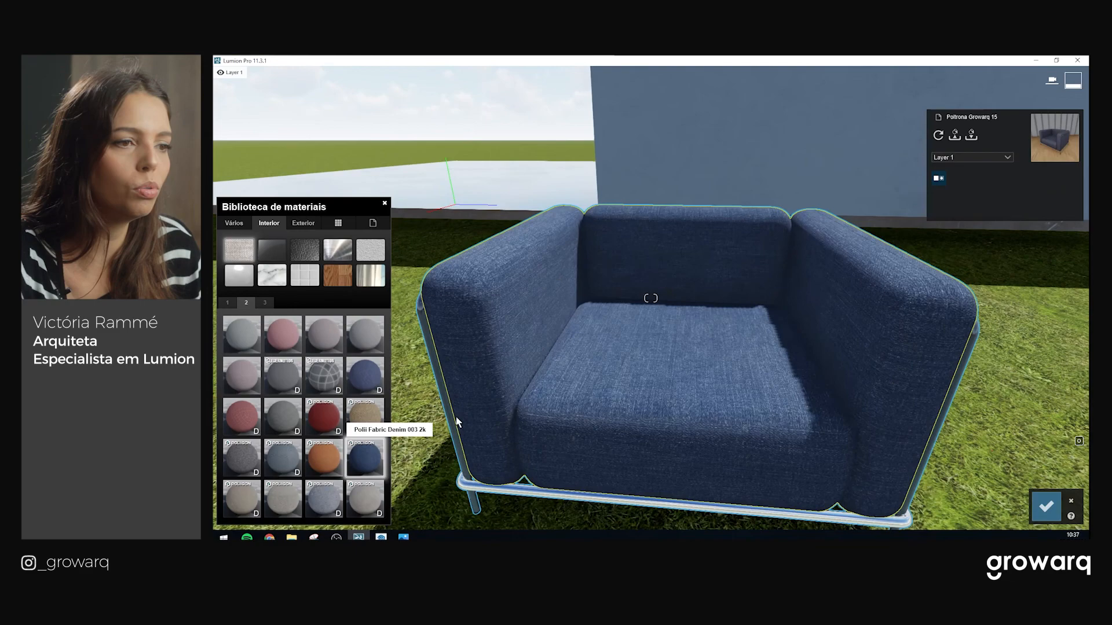
key(w)
key(s)
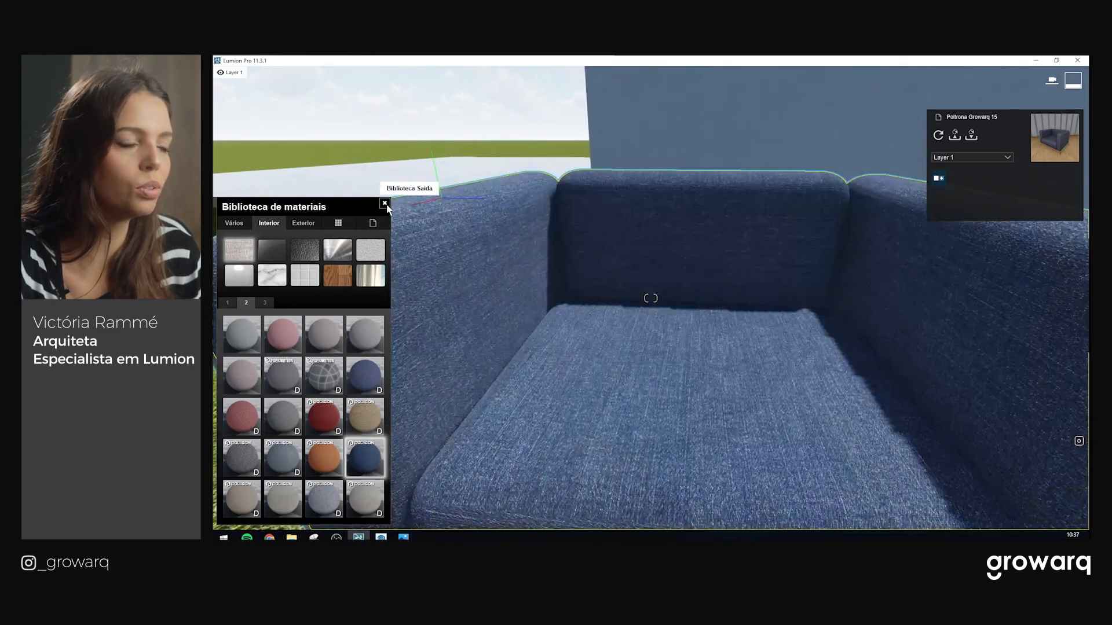
click(385, 204)
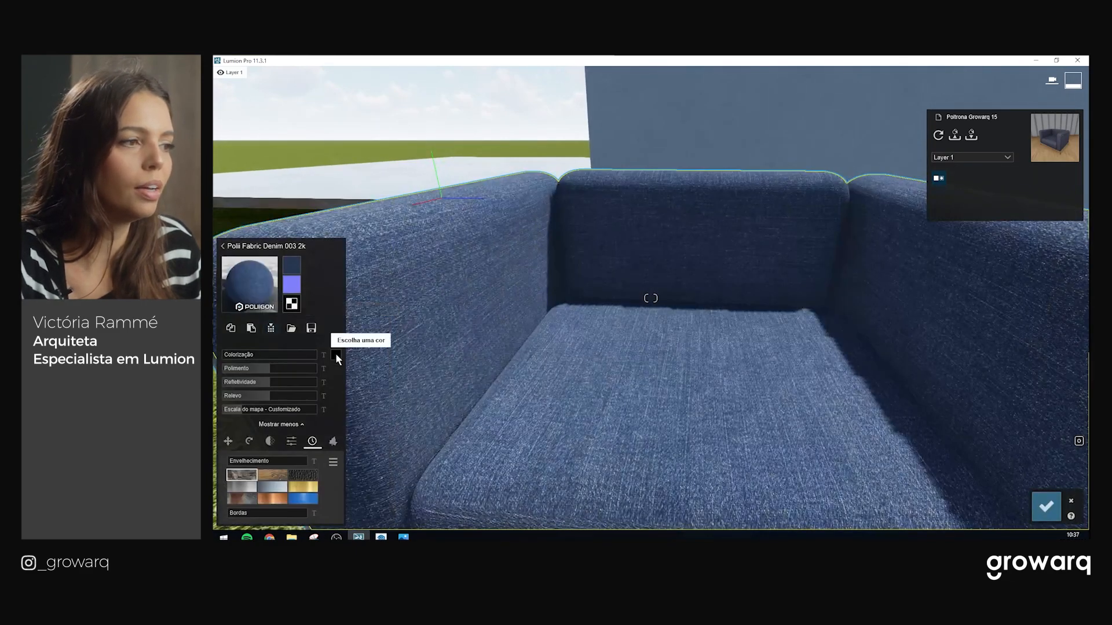
Tint the denim with a light grey swatch and raise its colorization strength
click(336, 354)
click(353, 360)
mouse_move(260, 354)
mouse_down()
mouse_move(301, 356)
mouse_move(274, 356)
mouse_up()
key(s)
key(w)
right_drag(597, 418, 640, 397)
key(w)
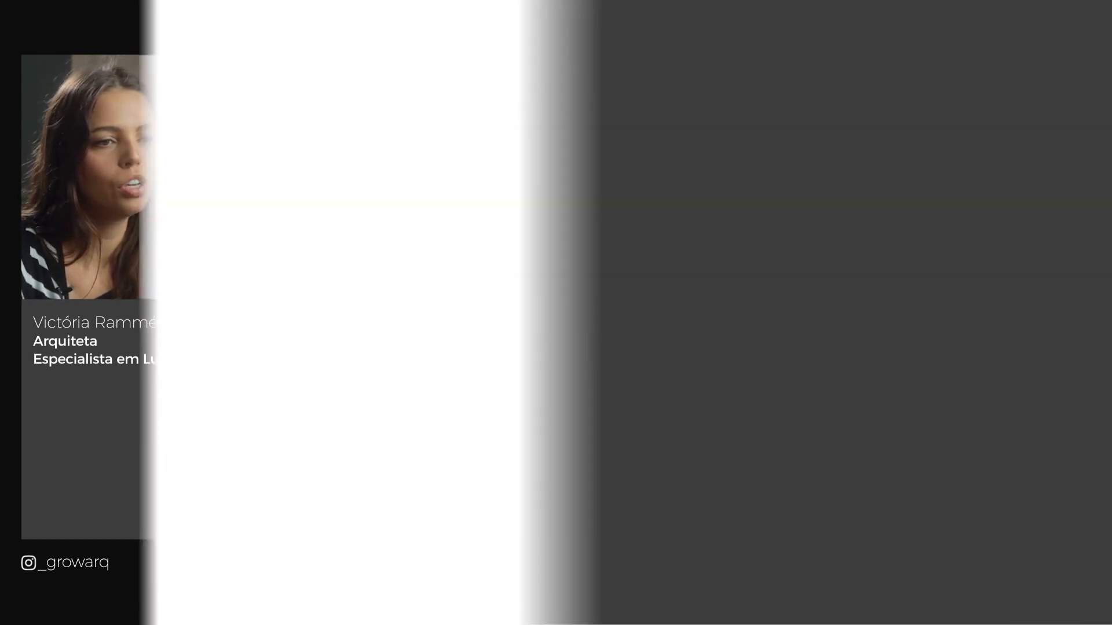